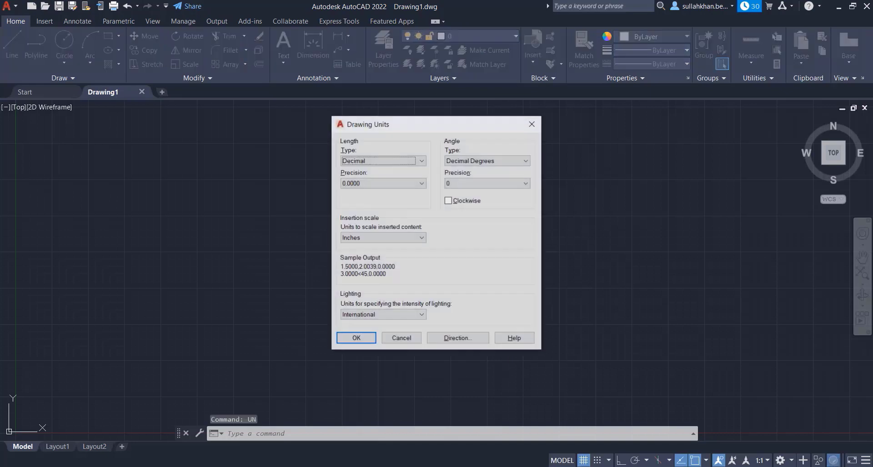
# - Configure the drawing's length units as Architectural with a precision of 0'-0 1/8" and apply the settings
pyautogui.click(363, 163)
pyautogui.click(363, 169)
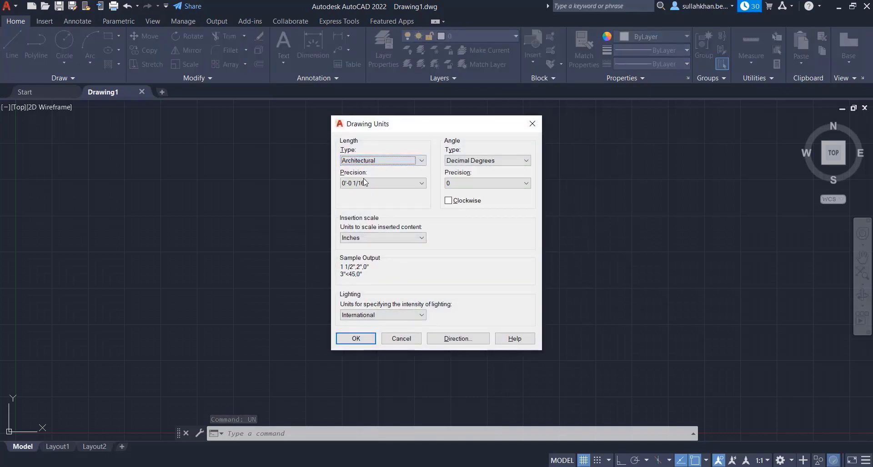
pyautogui.click(366, 184)
pyautogui.click(363, 204)
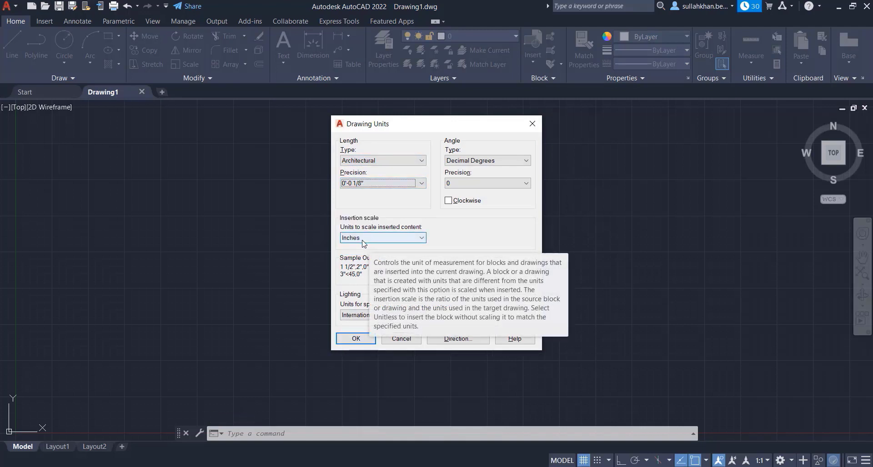
pyautogui.click(356, 339)
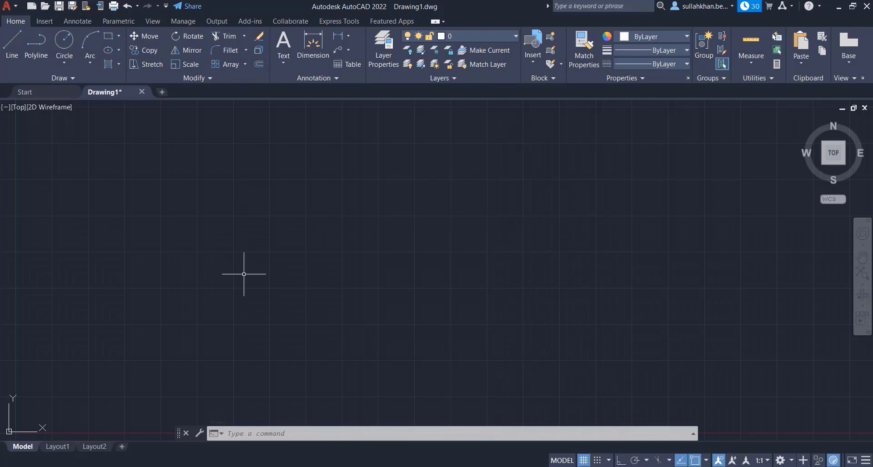
# - Draw a rectangle 150' wide and 80' high in the empty drawing
pyautogui.write('REC')
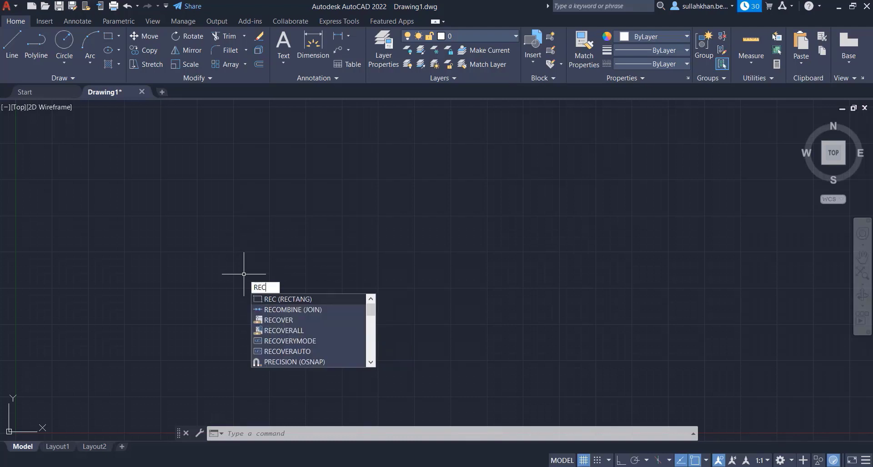
pyautogui.press('Return')
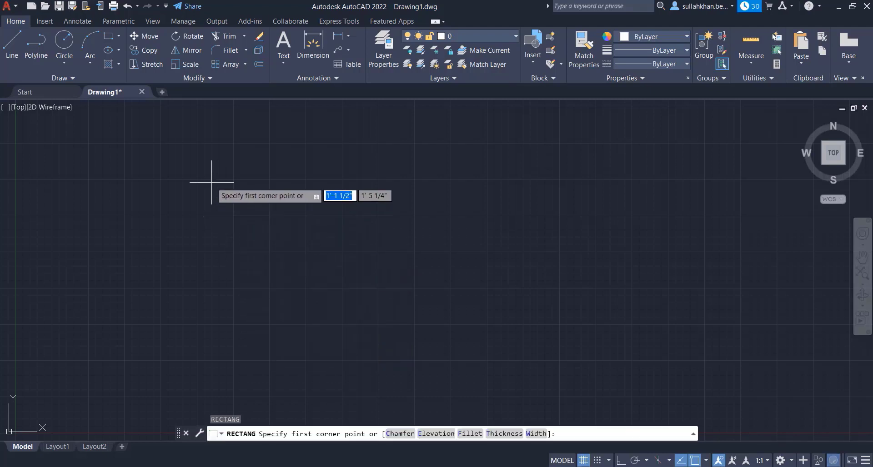
pyautogui.click(211, 183)
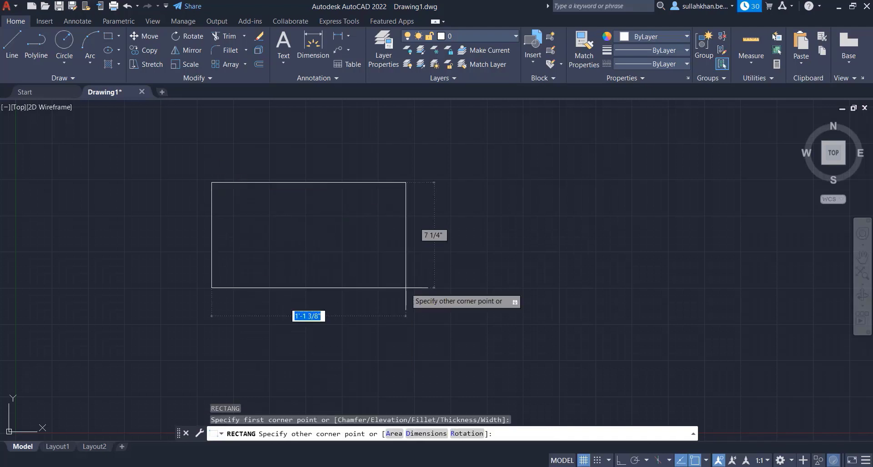
pyautogui.write('150')
pyautogui.press('Tab')
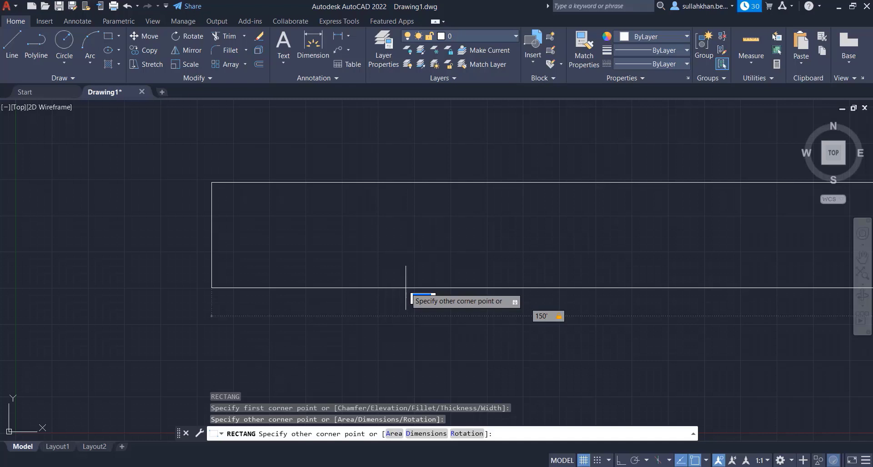
pyautogui.write("80'")
pyautogui.press('Return')
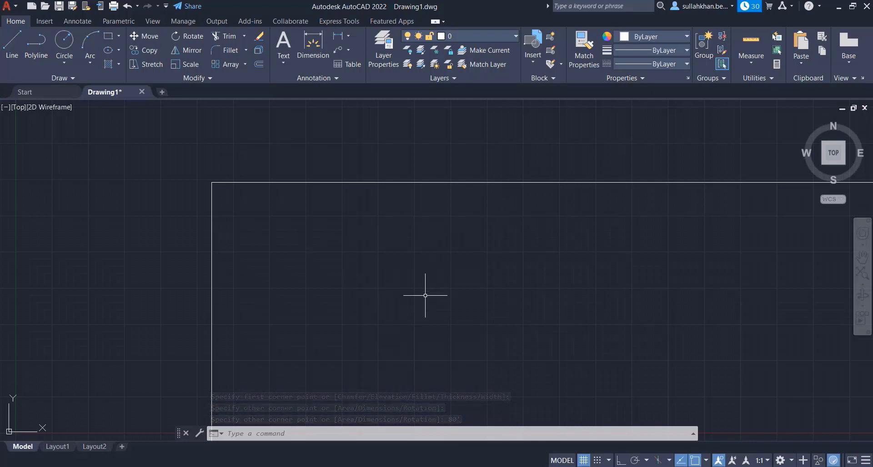
# - Move the whole rectangle from a base point on its upper edge to a spot above and to the right of the origin
pyautogui.write('z')
pyautogui.press('Return')
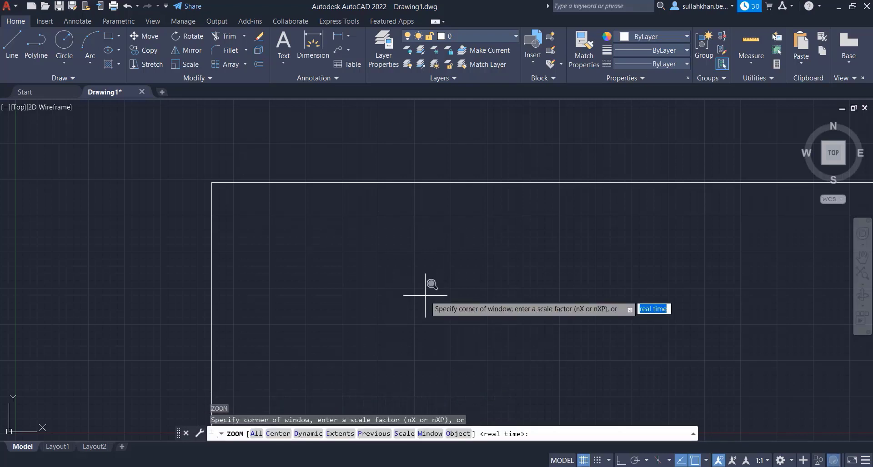
pyautogui.write('e')
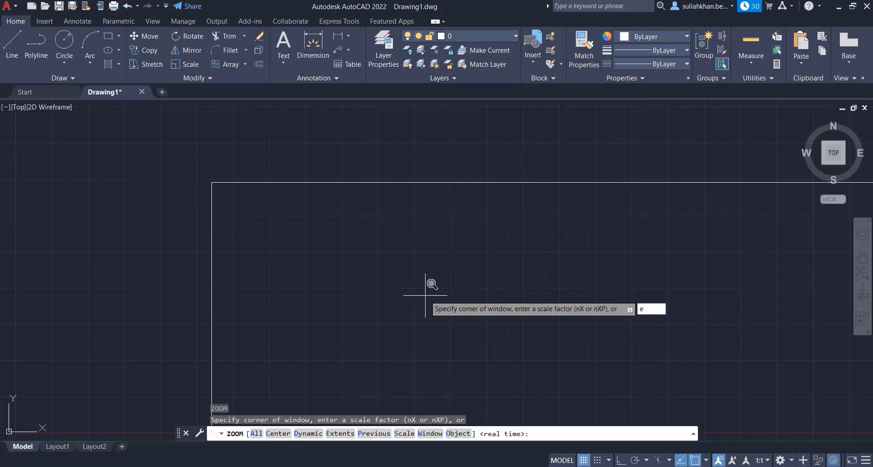
pyautogui.press('Return')
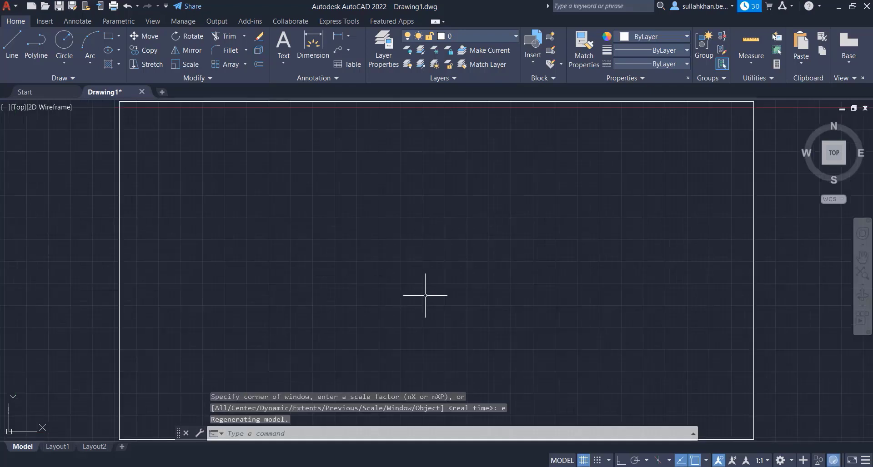
pyautogui.scroll(-2, 425, 296)
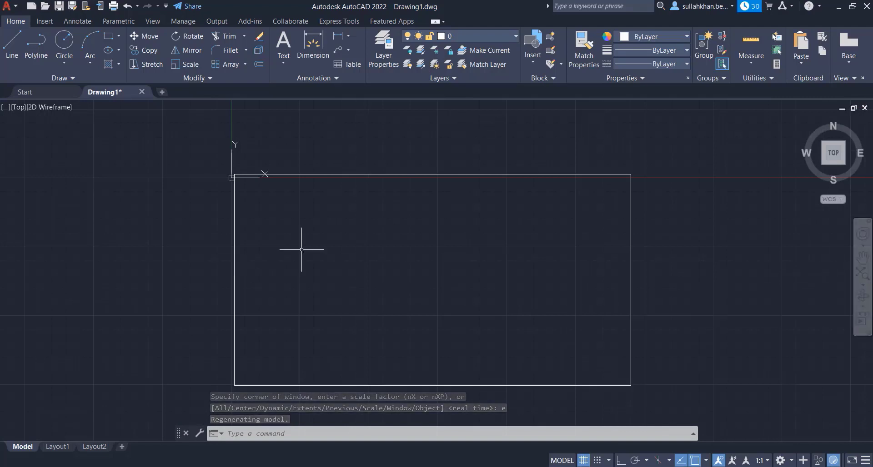
pyautogui.click(643, 150)
pyautogui.click(497, 230)
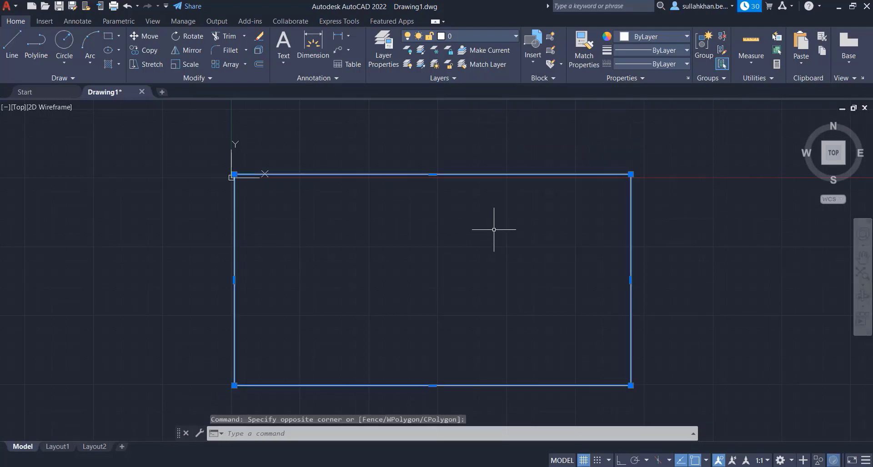
pyautogui.scroll(-2, 31, 266)
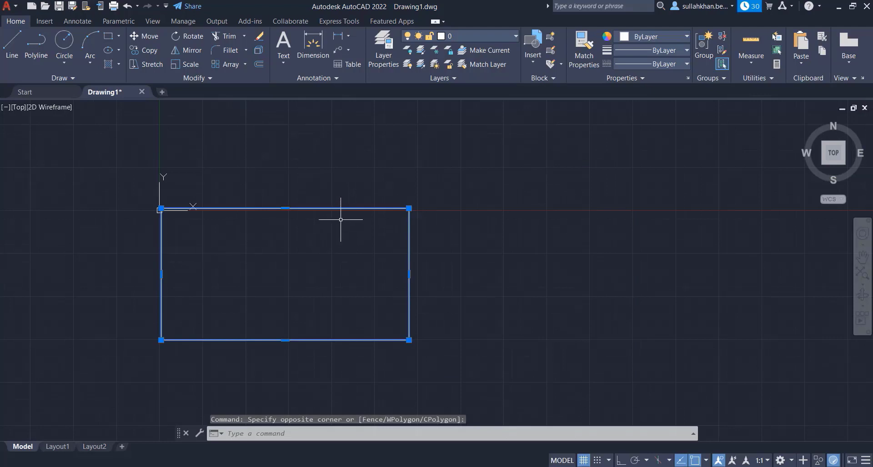
pyautogui.write('M')
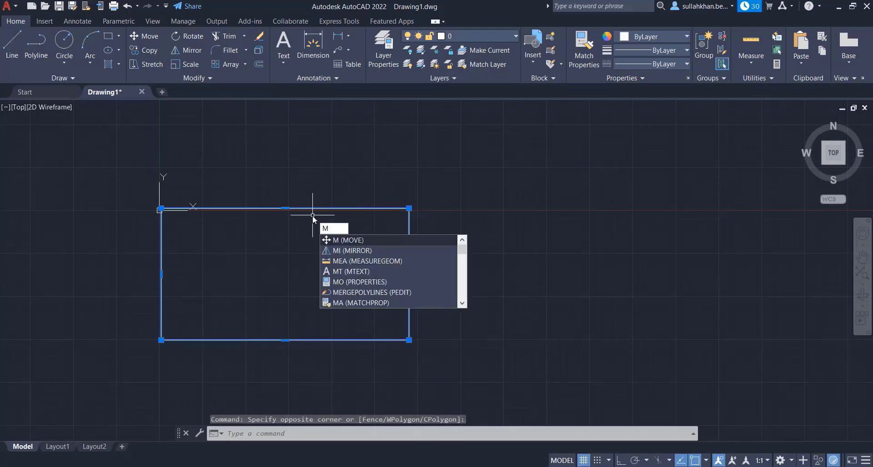
pyautogui.press('Return')
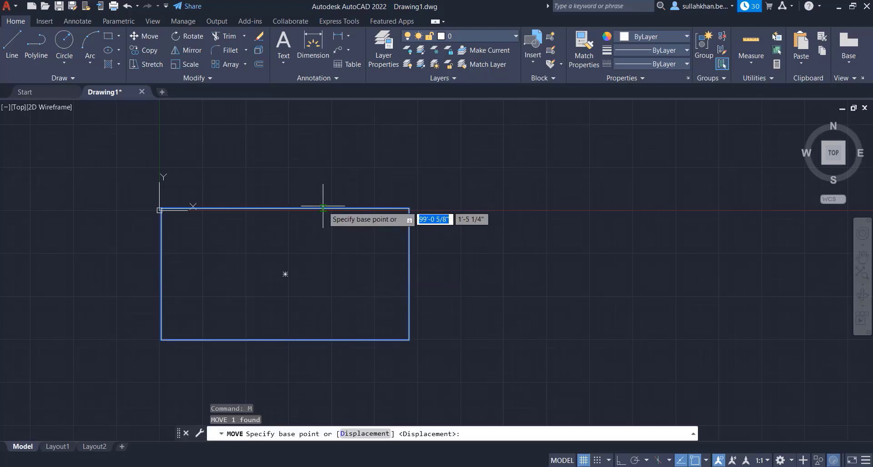
pyautogui.click(321, 208)
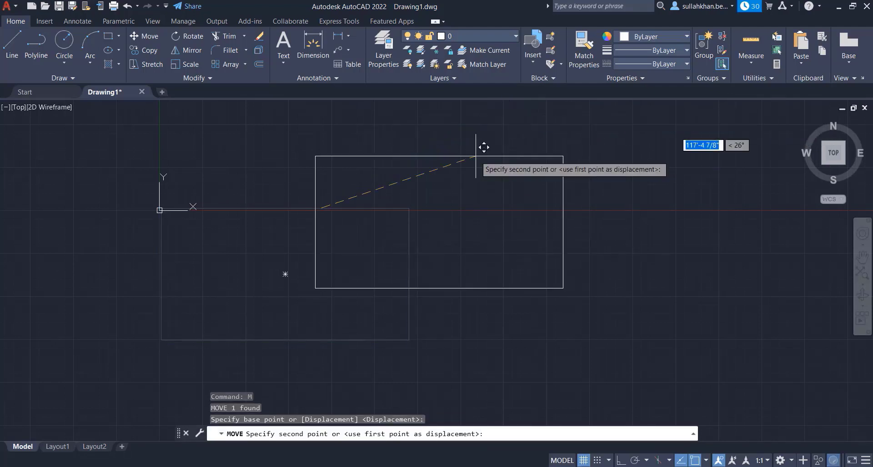
pyautogui.moveTo(482, 150); pyautogui.dragTo(403, 226, button='middle')
pyautogui.click(353, 137)
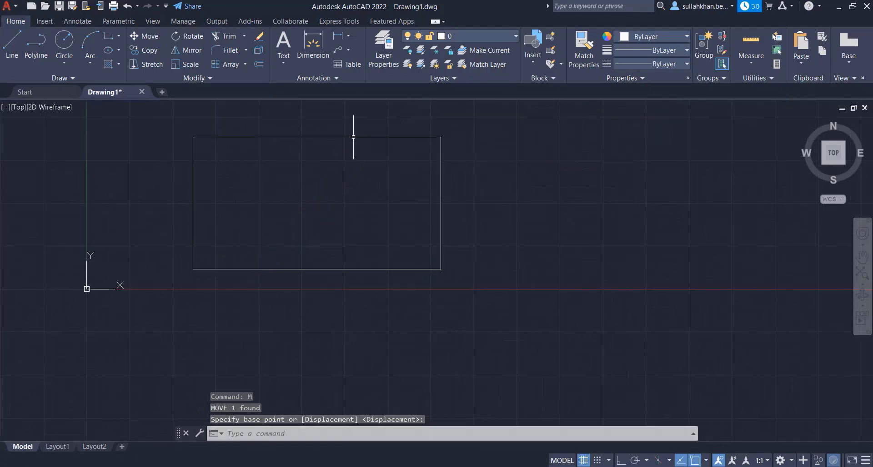
# - Offset the rectangle 9" inward to form the outer wall thickness
pyautogui.scroll(-2, 370, 341)
pyautogui.scroll(4, 304, 276)
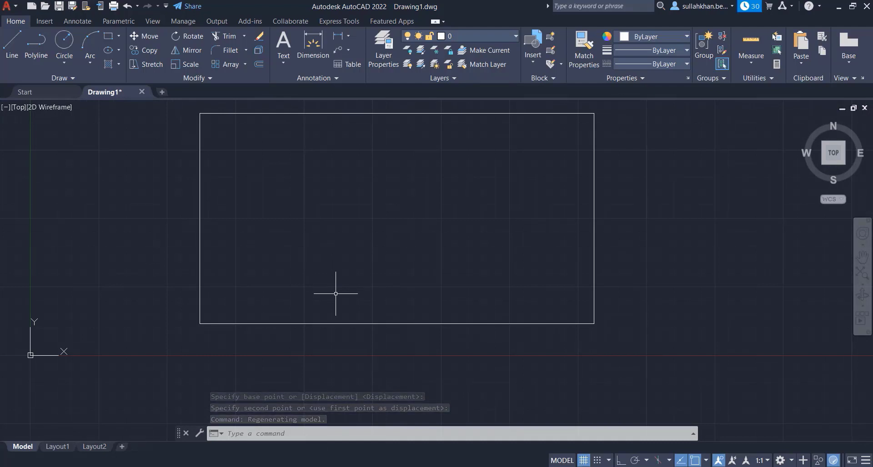
pyautogui.write('of')
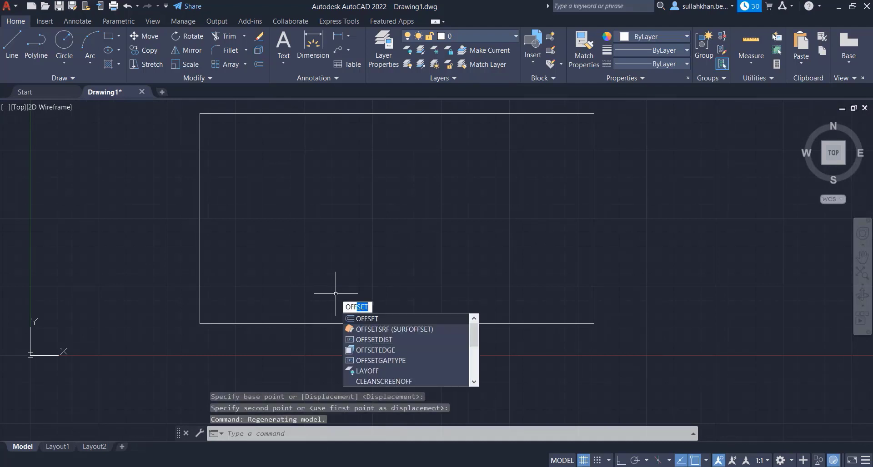
pyautogui.press('Return')
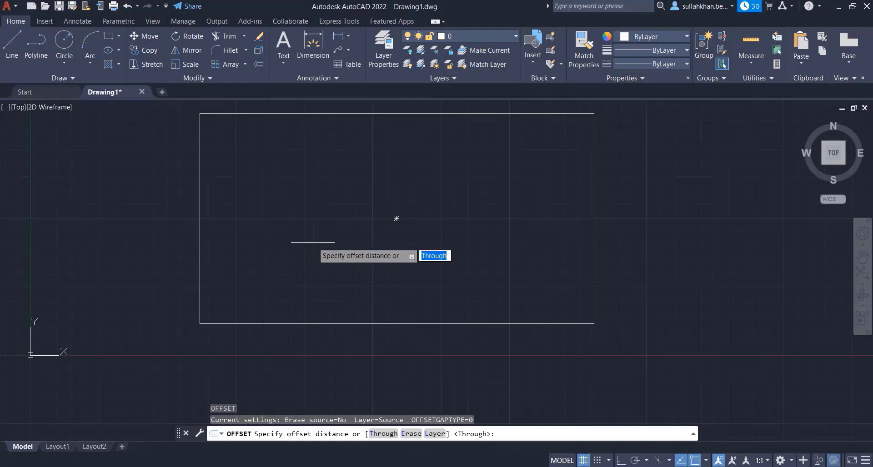
pyautogui.write('9')
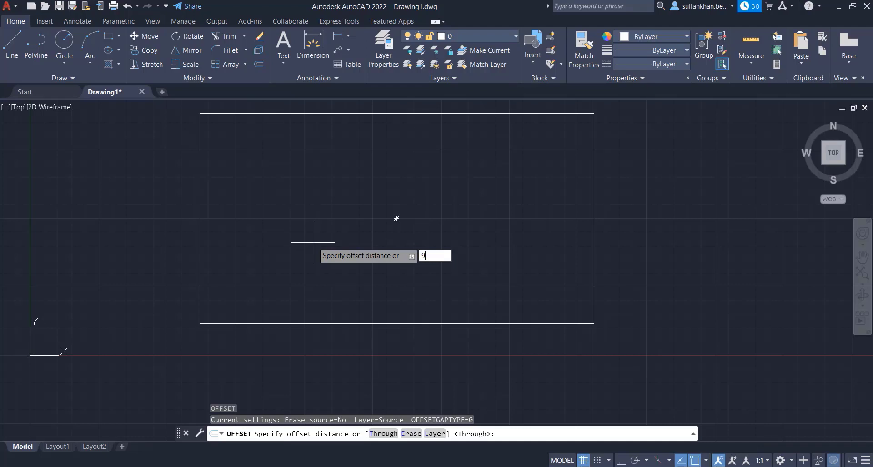
pyautogui.write('"')
pyautogui.press('Return')
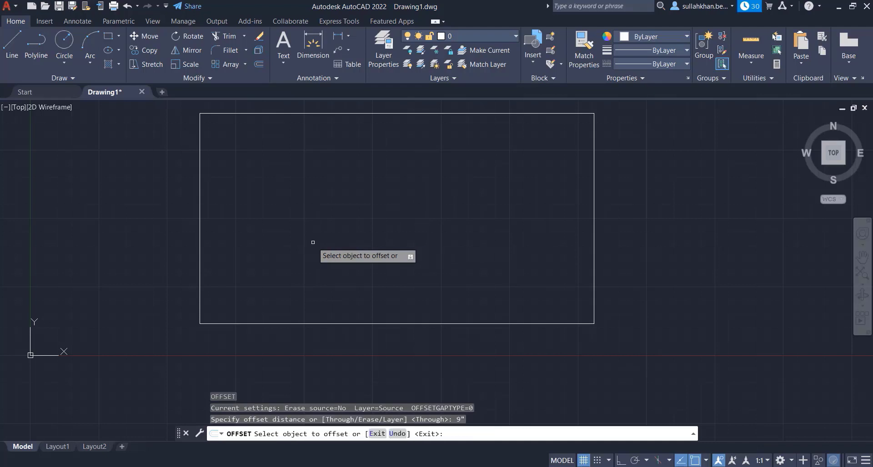
pyautogui.click(271, 112)
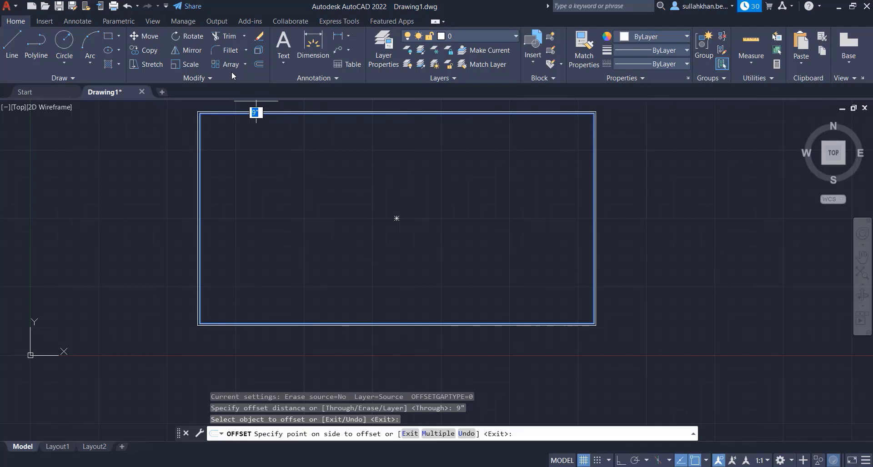
pyautogui.click(318, 193)
pyautogui.scroll(-2, 300, 303)
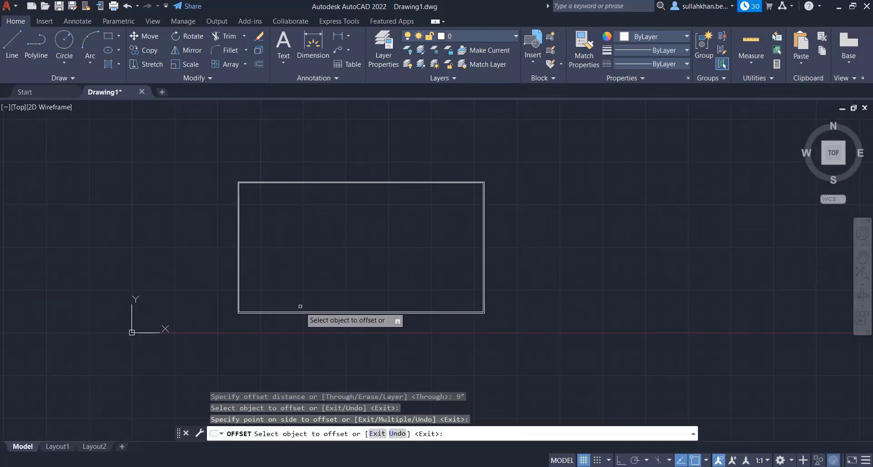
pyautogui.scroll(2, 275, 241)
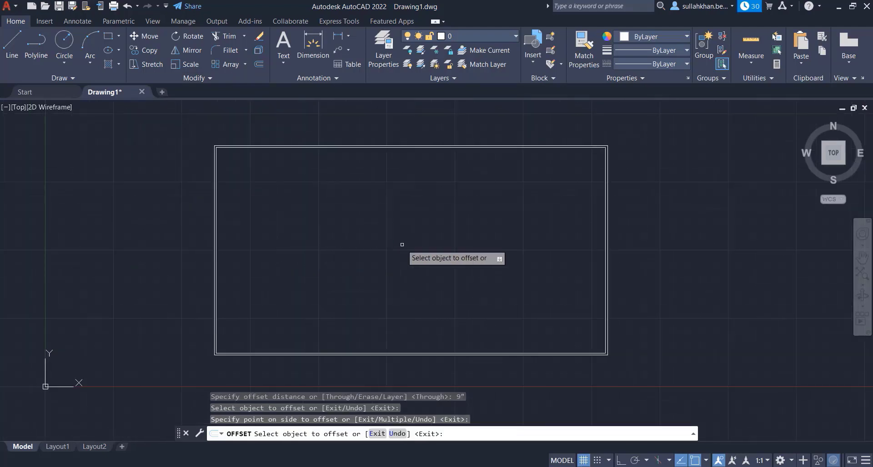
pyautogui.press('Return')
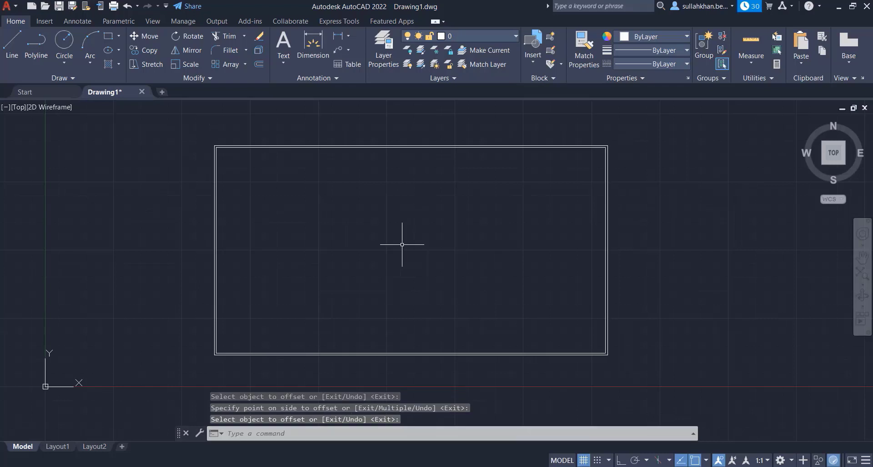
pyautogui.press('Escape')
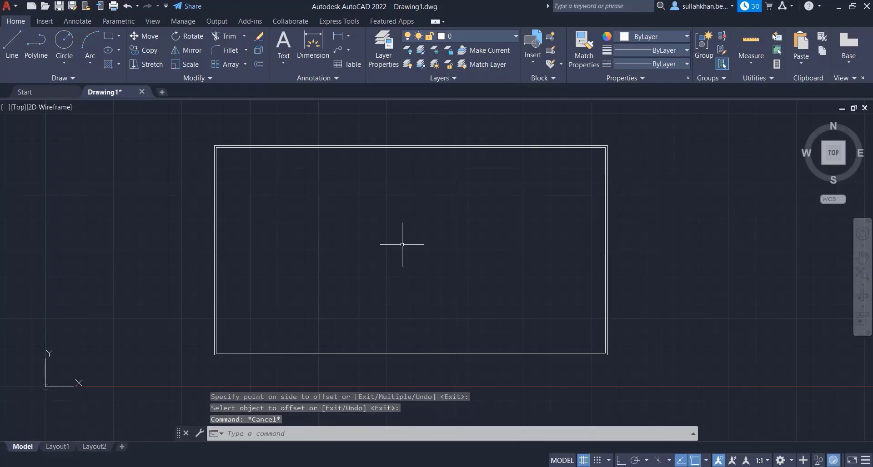
# - Start a line at the outline's lower-right inner corner and, with Ortho on, draw it 10' up along the inner wall face
pyautogui.write('l')
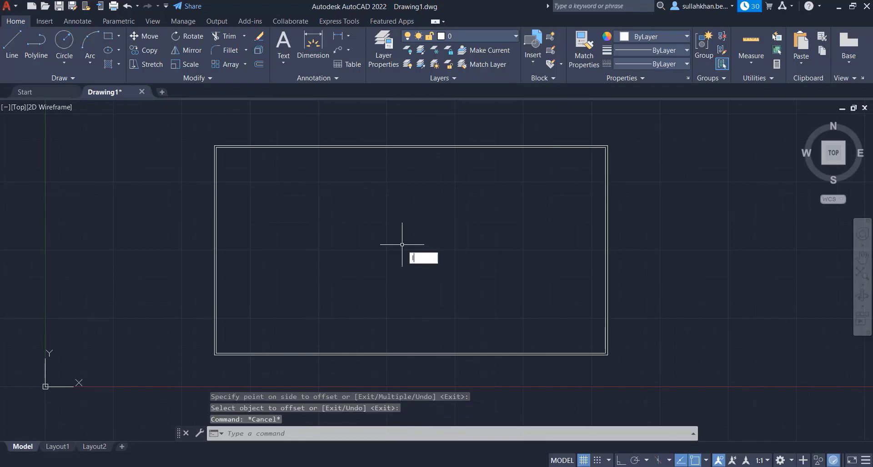
pyautogui.press('Return')
pyautogui.scroll(6, 607, 334)
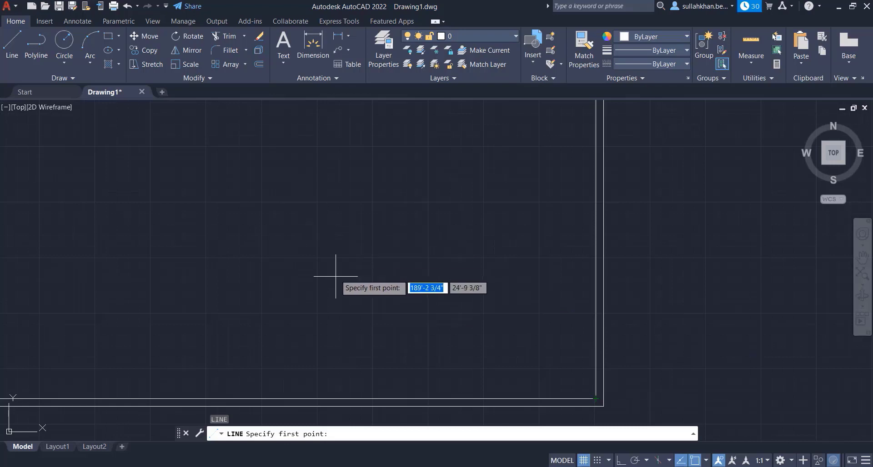
pyautogui.click(594, 399)
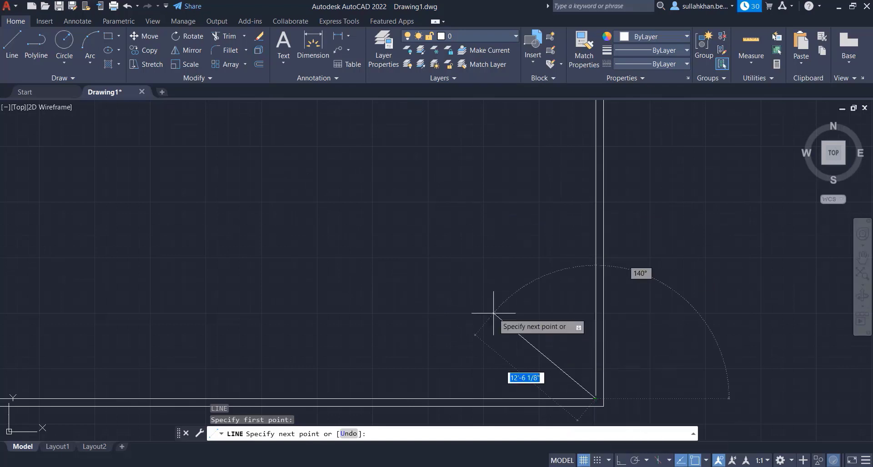
pyautogui.click(621, 460)
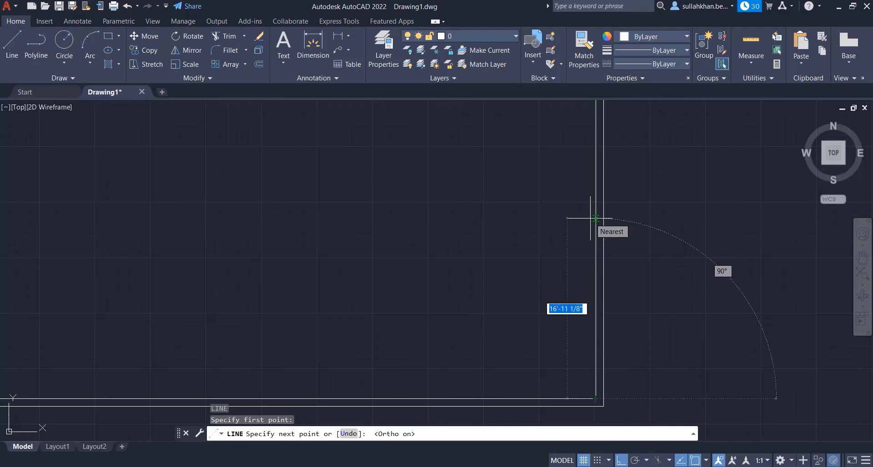
pyautogui.write('10')
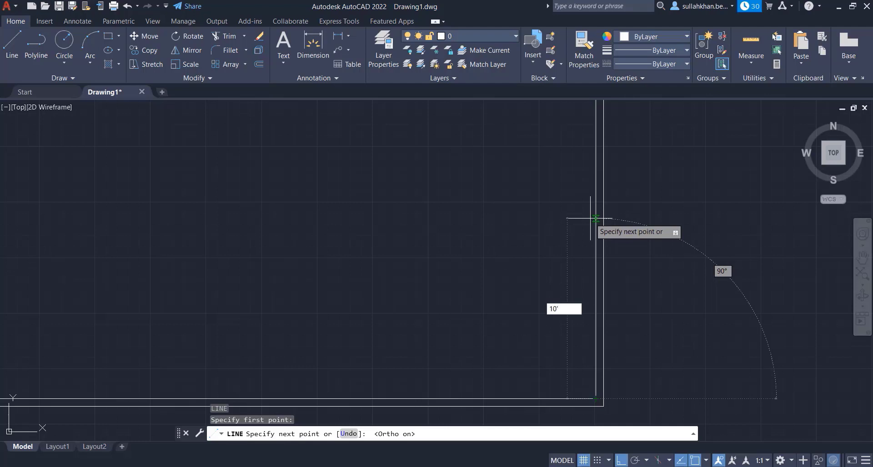
pyautogui.write("'")
pyautogui.press('Return')
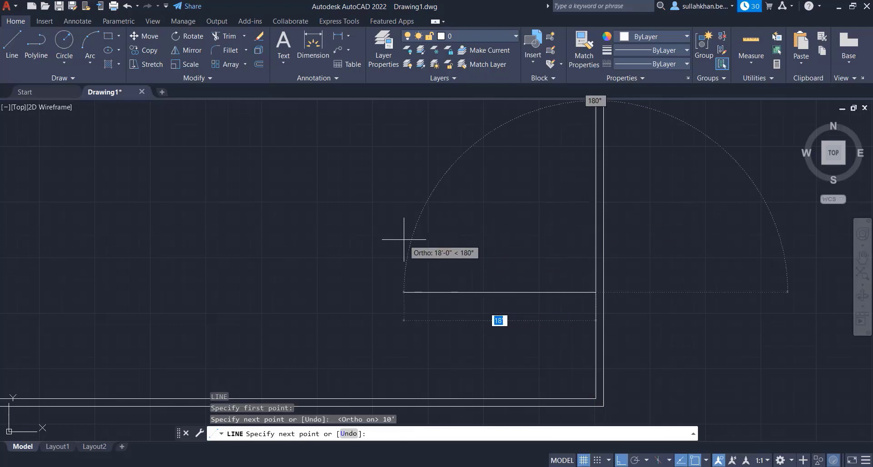
# - Continue the line 10' to the left and down to the lower inner wall face to close the corner room
pyautogui.write('10')
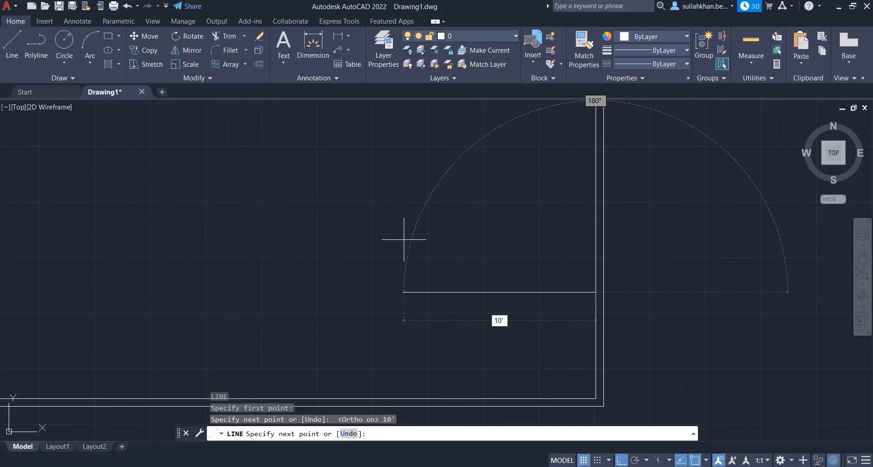
pyautogui.write("'")
pyautogui.press('Return')
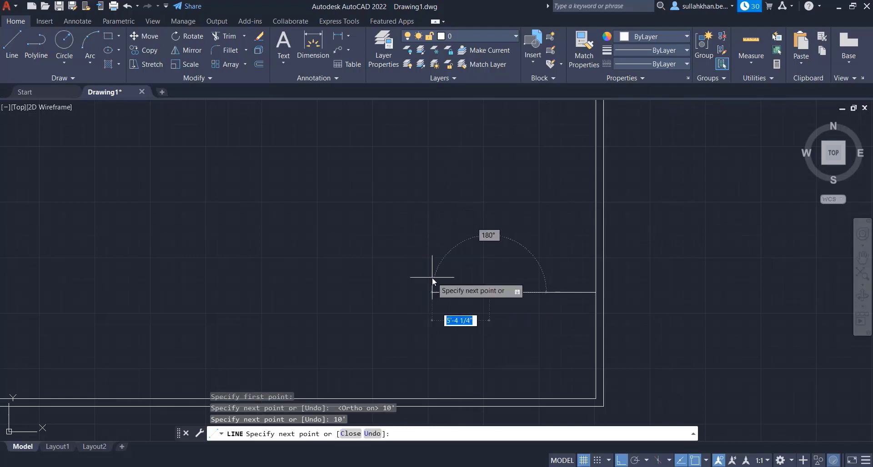
pyautogui.click(490, 399)
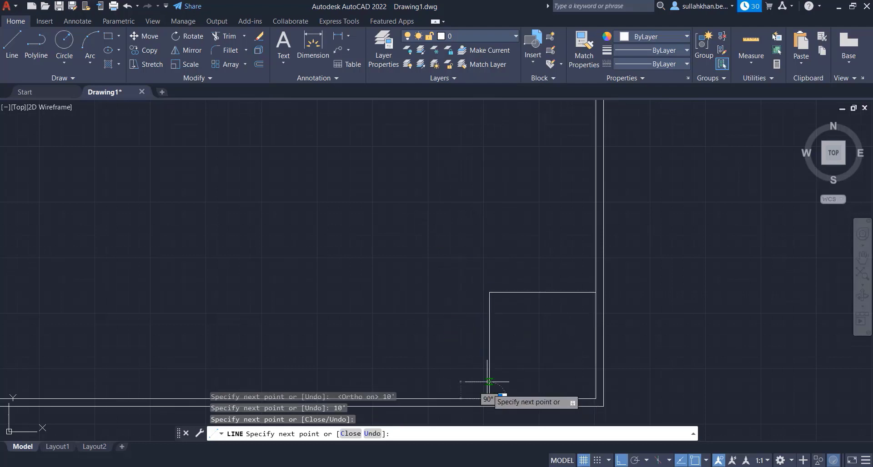
pyautogui.press('Escape')
# - Draw a 10' by 10' room in the outline's upper-right inner corner with lines 10' left, 10' down and across to the right inner wall
pyautogui.scroll(-6, 468, 300)
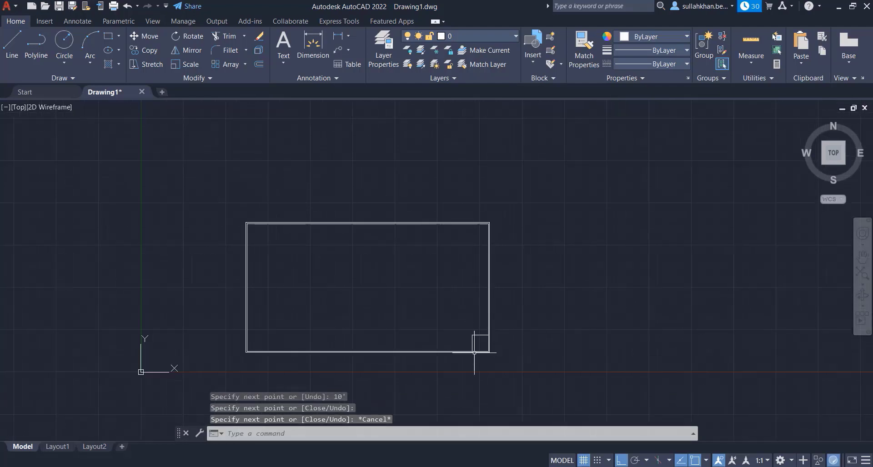
pyautogui.scroll(8, 473, 254)
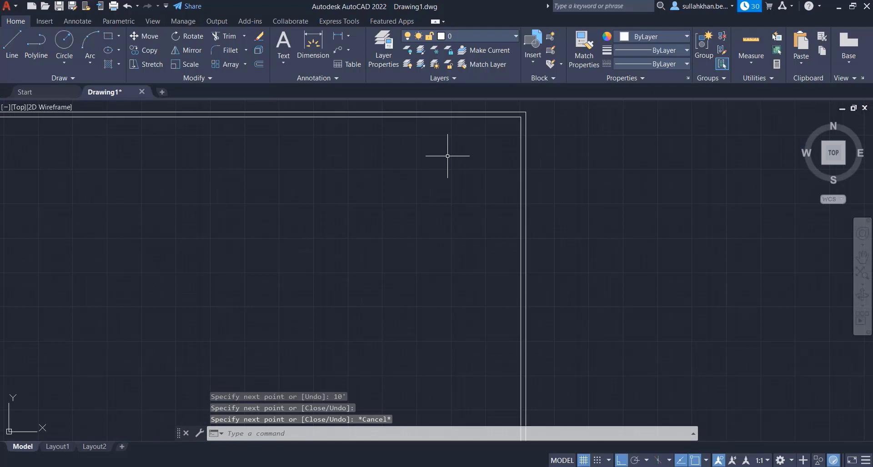
pyautogui.write('L')
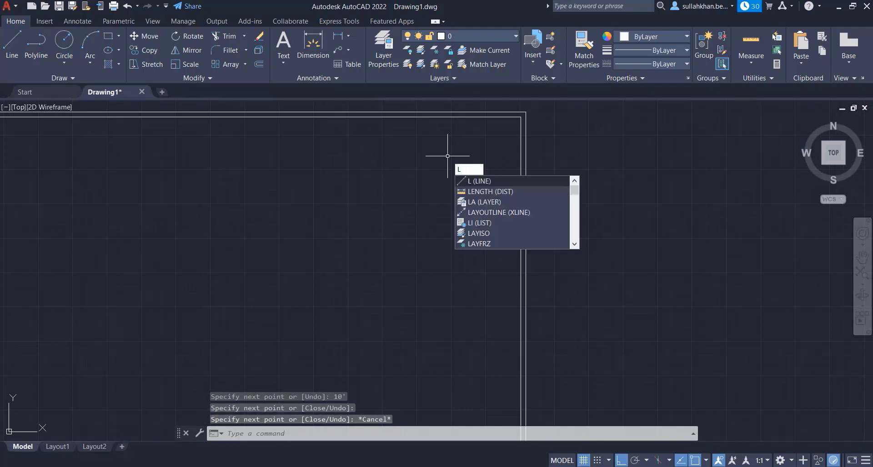
pyautogui.press('Return')
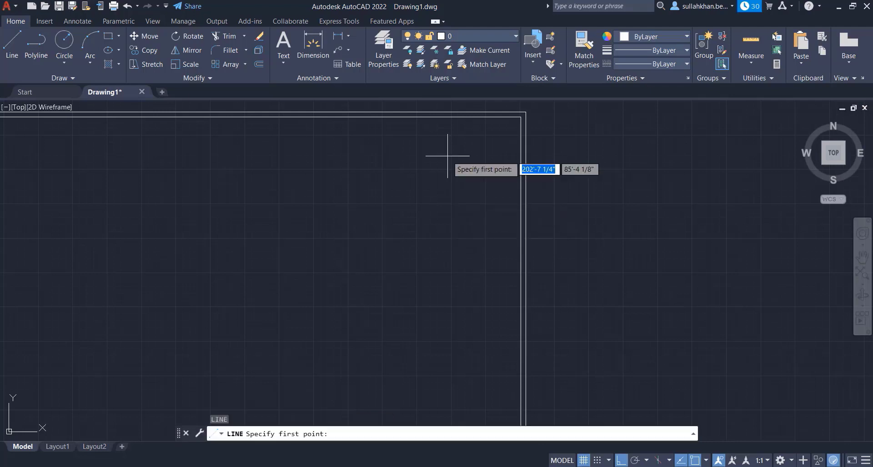
pyautogui.click(520, 117)
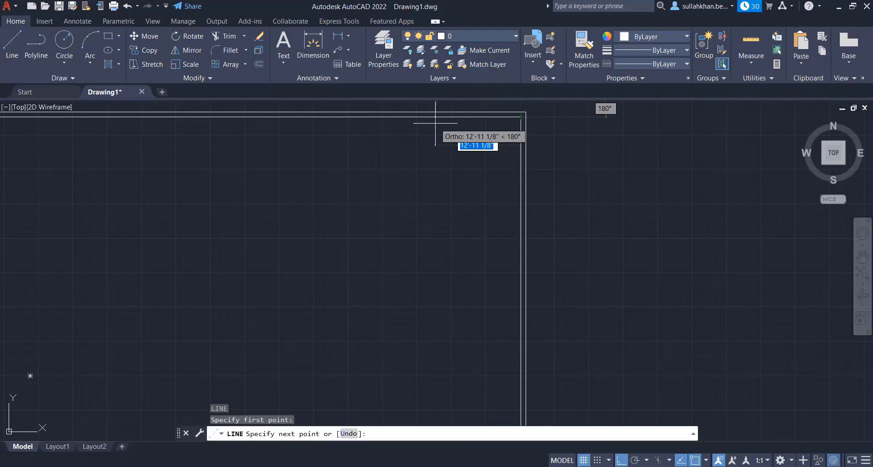
pyautogui.write('10')
pyautogui.press('Return')
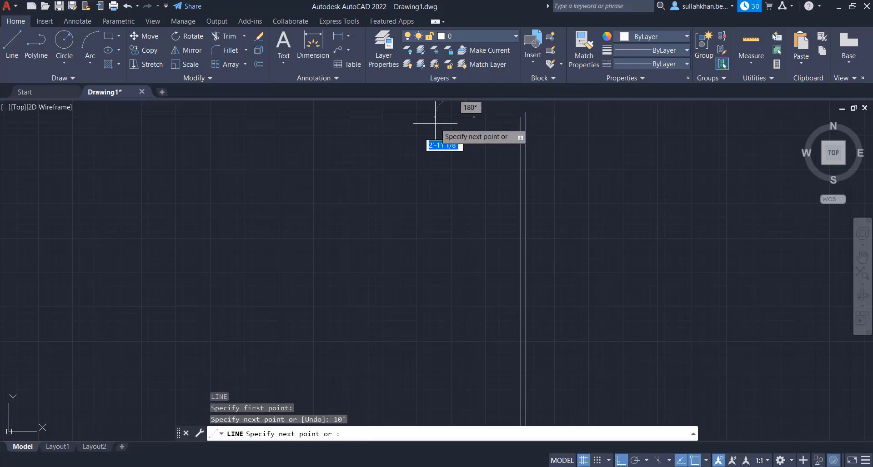
pyautogui.write('10')
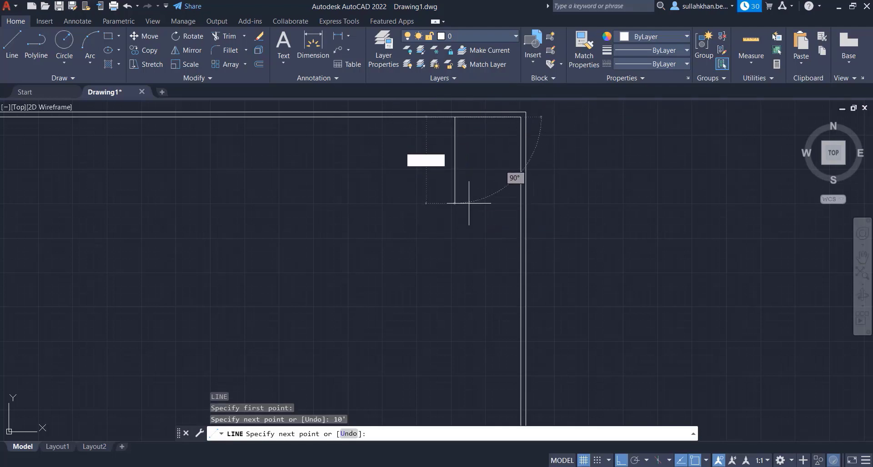
pyautogui.press('Return')
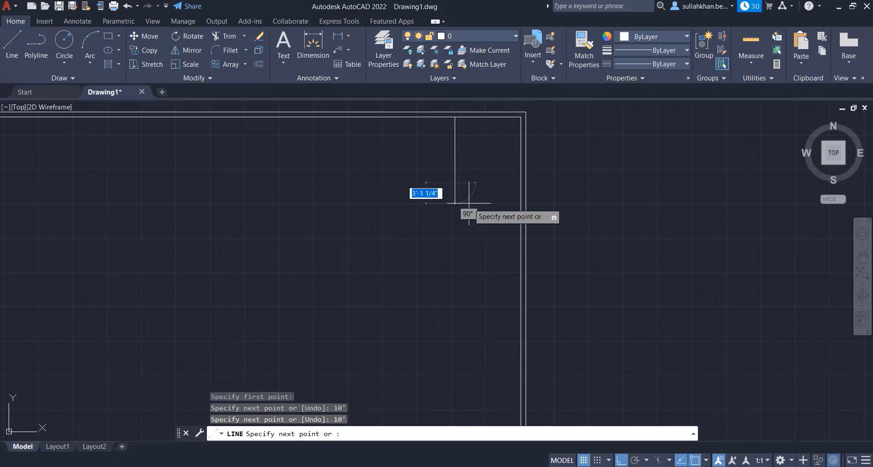
pyautogui.click(520, 184)
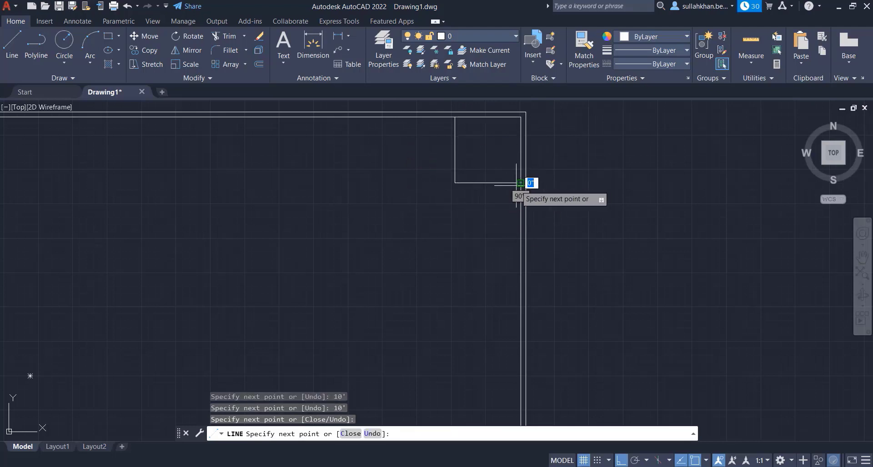
pyautogui.press('Return')
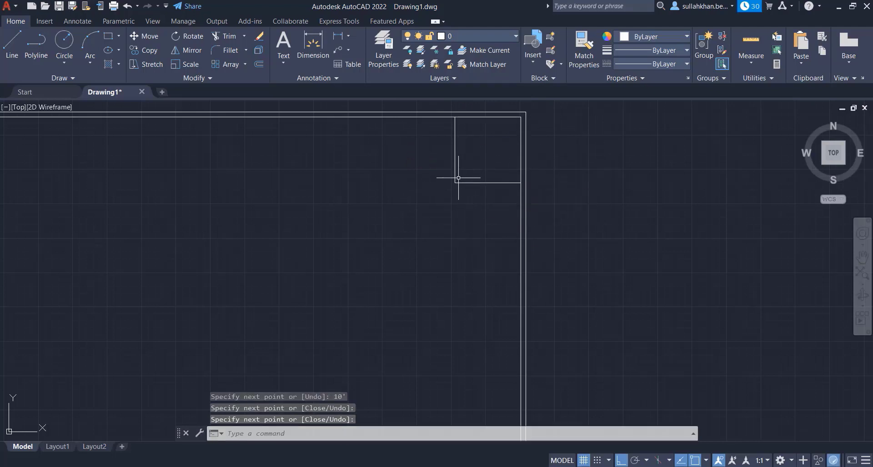
# - Draw a vertical line joining the inner corners of the upper and lower 10' corner rooms
pyautogui.rightClick(451, 202)
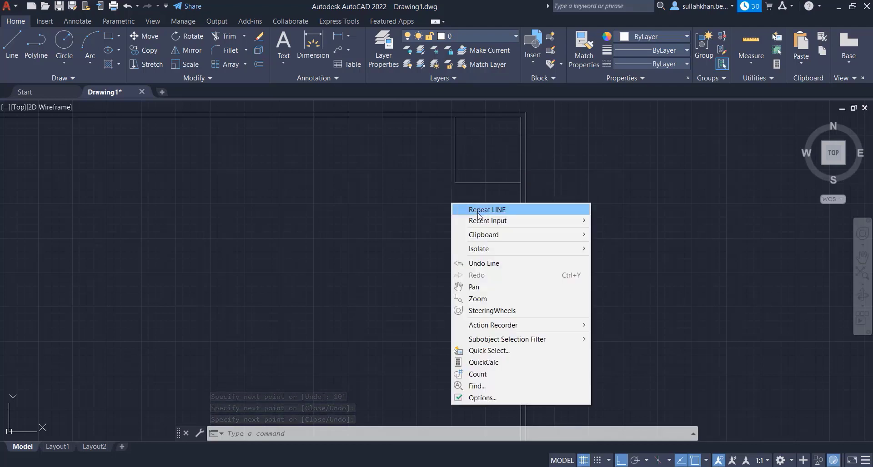
pyautogui.click(483, 209)
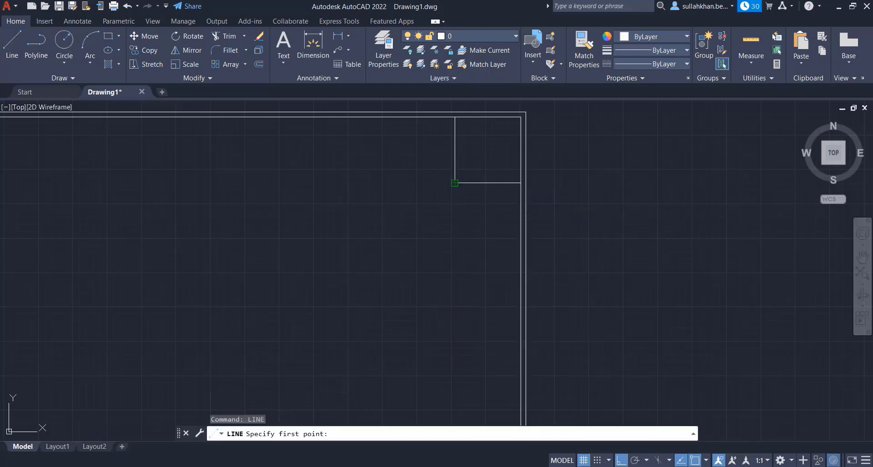
pyautogui.click(454, 183)
pyautogui.scroll(-4, 503, 138)
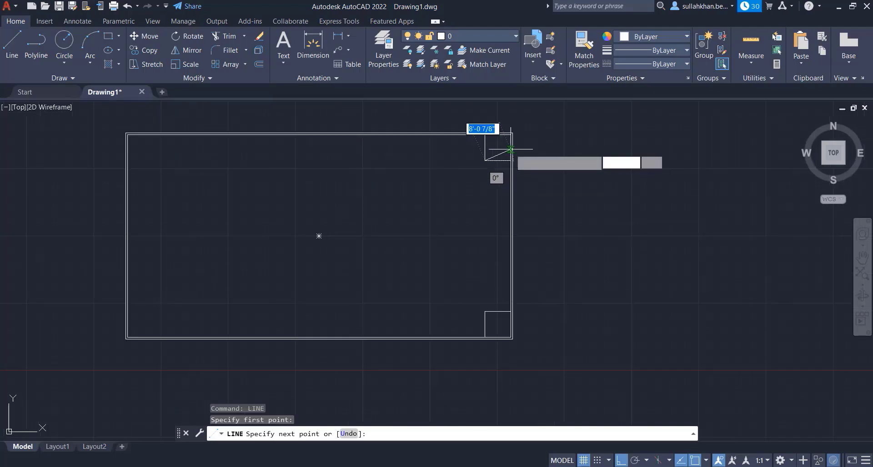
pyautogui.click(483, 313)
pyautogui.press('Return')
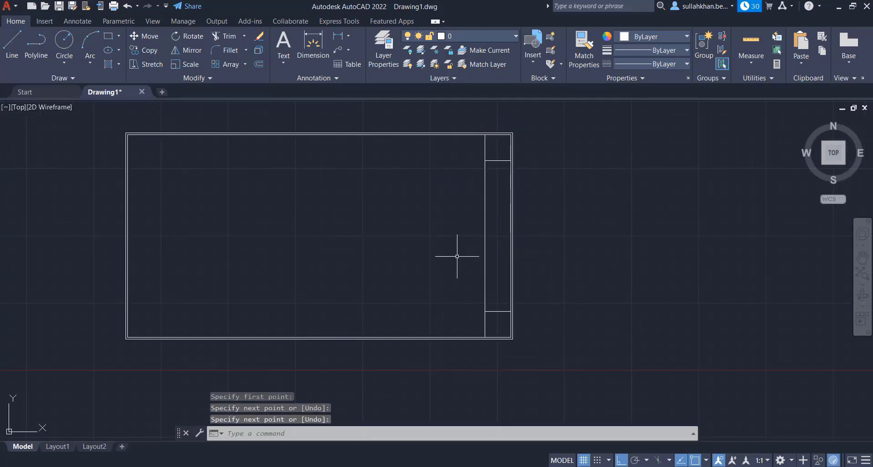
# - Offset the horizontal walls of both corner rooms 9" toward the space between them
pyautogui.scroll(2, 434, 191)
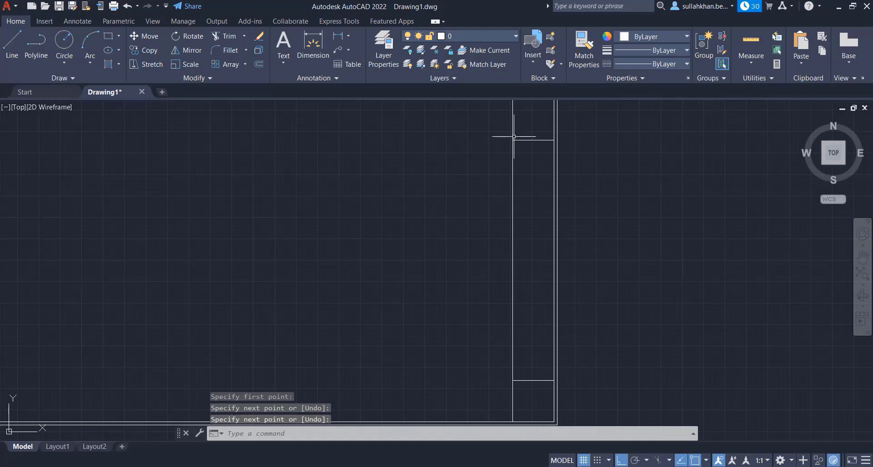
pyautogui.write('of')
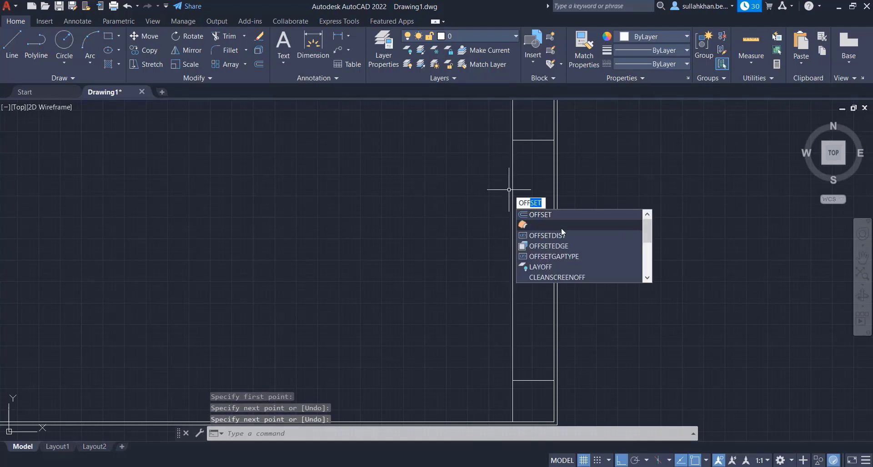
pyautogui.click(546, 214)
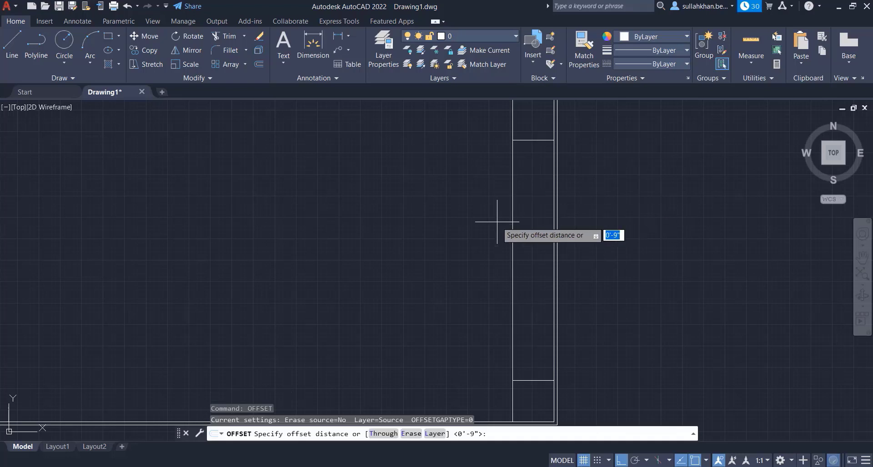
pyautogui.write('9')
pyautogui.press('Return')
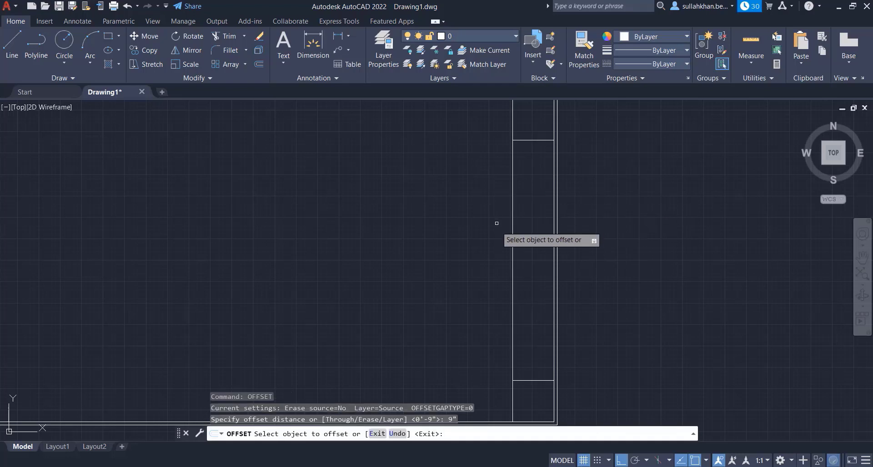
pyautogui.click(528, 139)
pyautogui.click(529, 182)
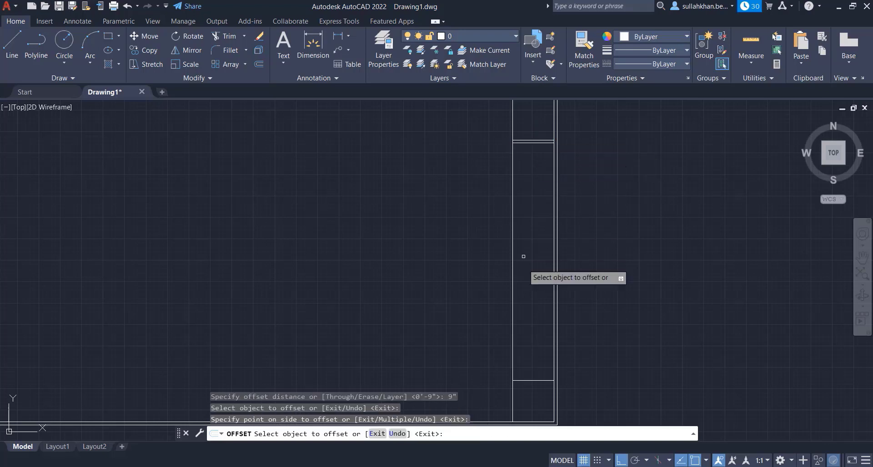
pyautogui.click(535, 380)
pyautogui.click(536, 365)
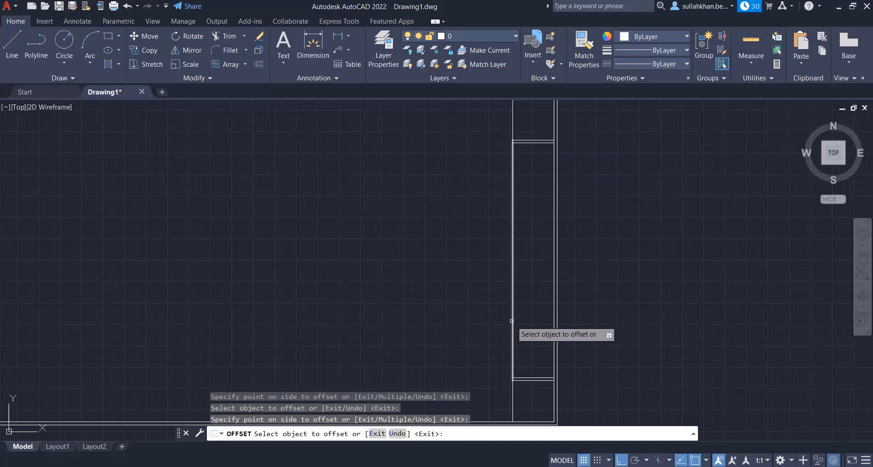
# - Offset the vertical partition lines 9" to the left to give the long interior wall its thickness
pyautogui.click(512, 321)
pyautogui.click(499, 350)
pyautogui.click(512, 401)
pyautogui.click(503, 407)
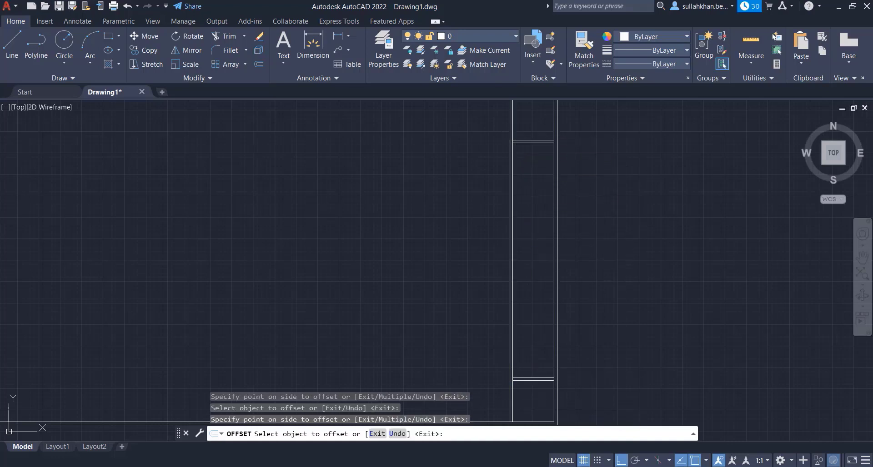
pyautogui.press('Return')
# - Draw a line 30' to the left from the midpoint of the long interior wall's left face
pyautogui.scroll(-2, 527, 275)
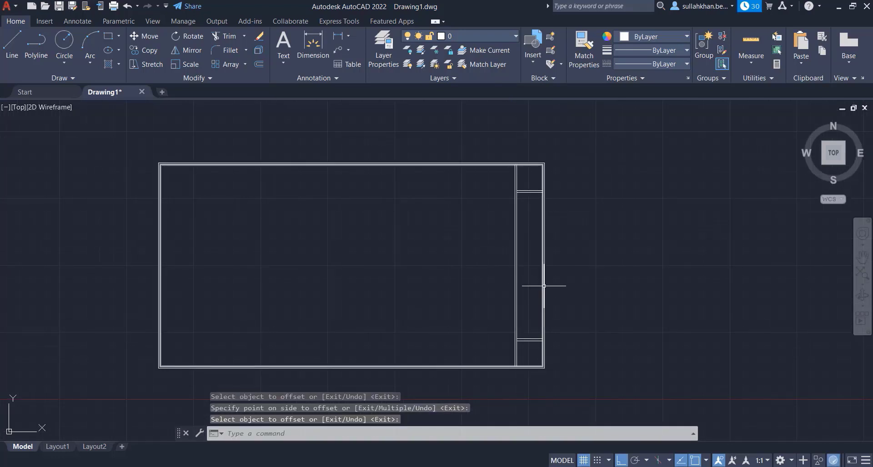
pyautogui.write('l')
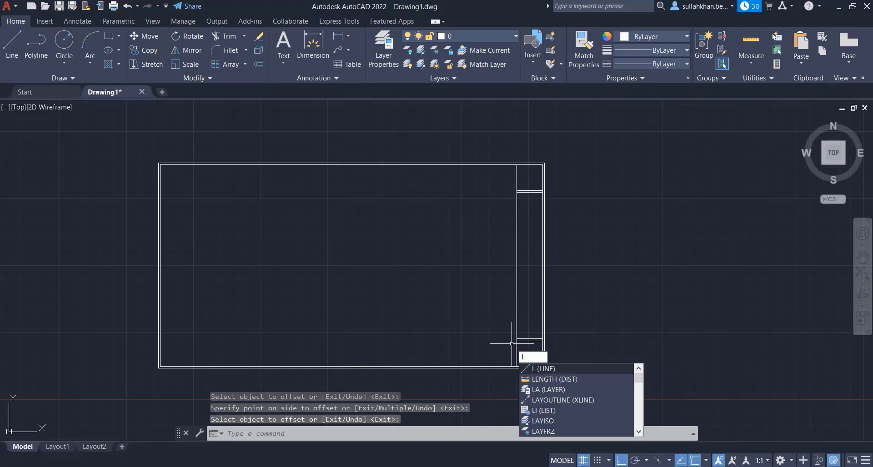
pyautogui.press('Return')
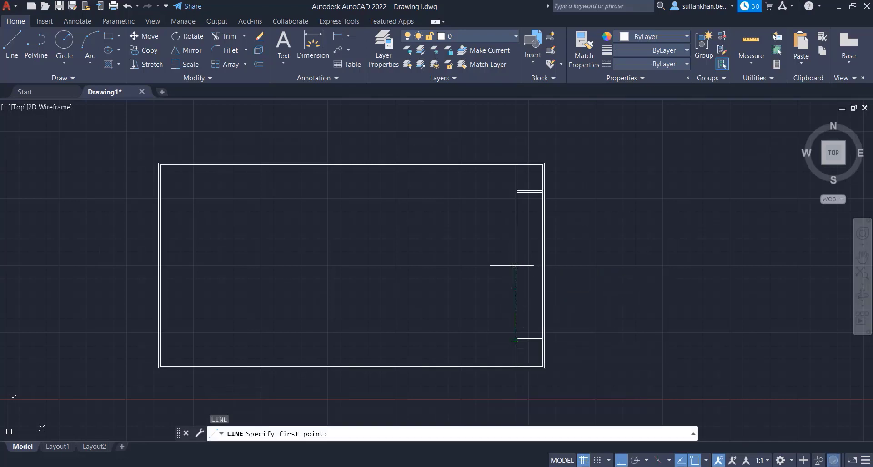
pyautogui.scroll(2, 516, 266)
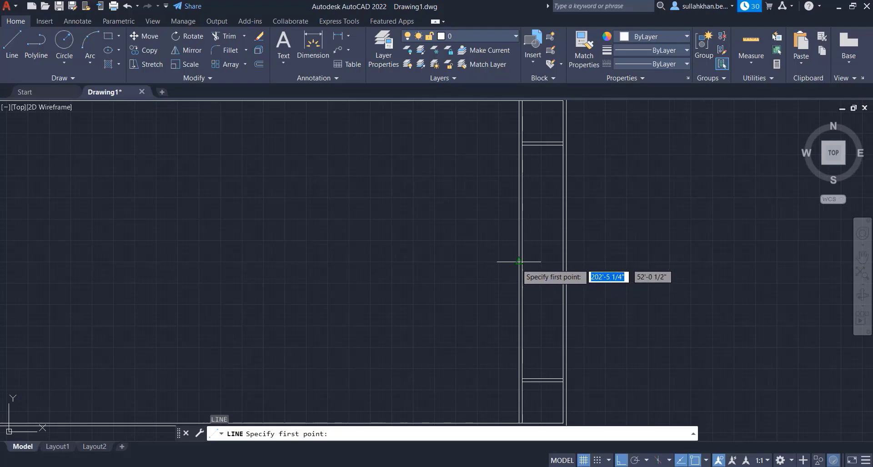
pyautogui.click(518, 263)
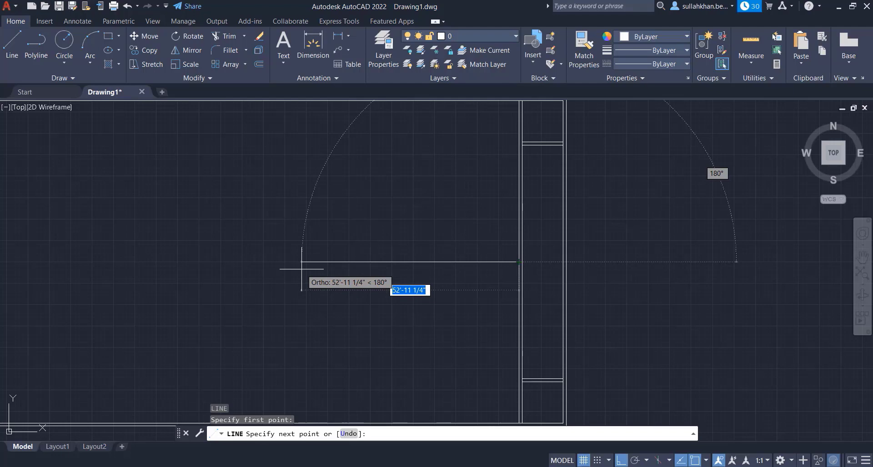
pyautogui.write('30')
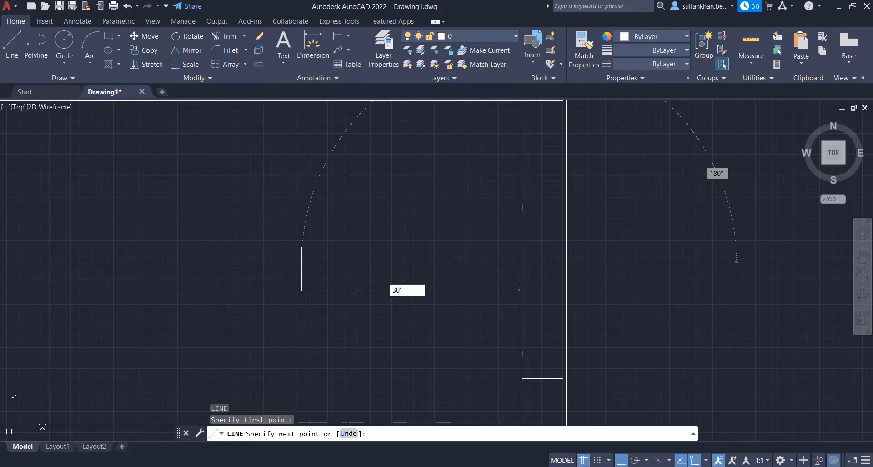
pyautogui.press('Return')
# - Continue the line straight down to the outline's lower inner wall and end it there
pyautogui.scroll(-2, 363, 309)
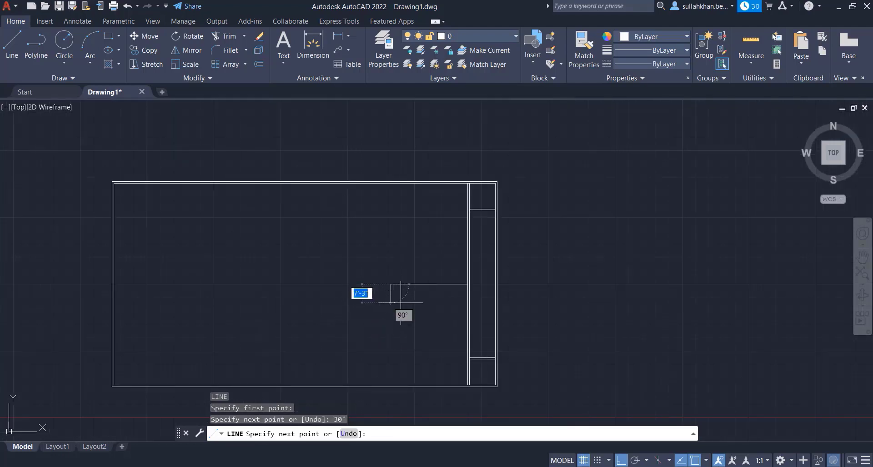
pyautogui.scroll(5, 386, 378)
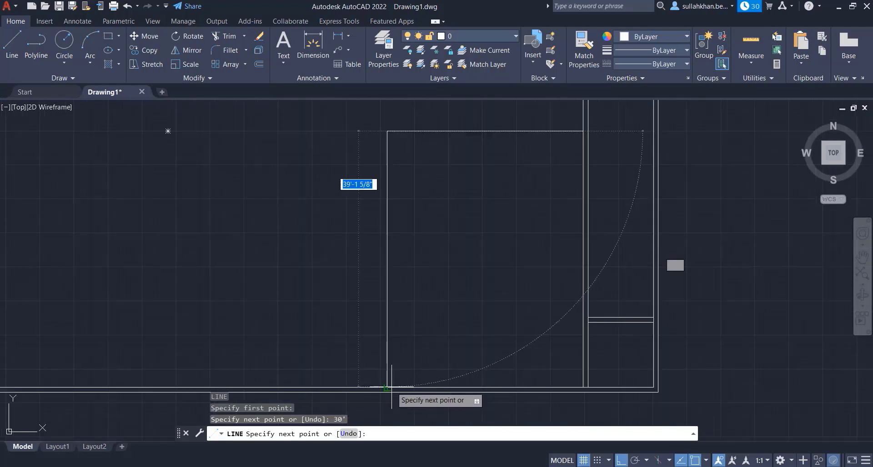
pyautogui.click(389, 388)
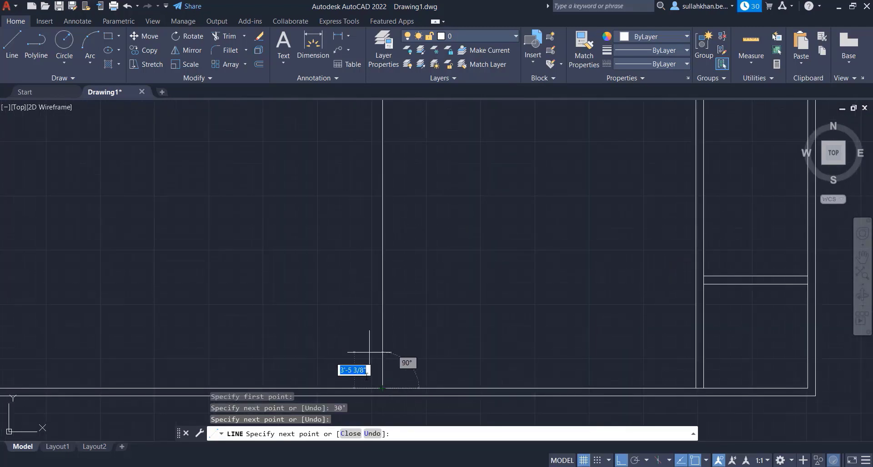
pyautogui.scroll(-2, 362, 375)
pyautogui.scroll(-2, 375, 301)
pyautogui.press('Return')
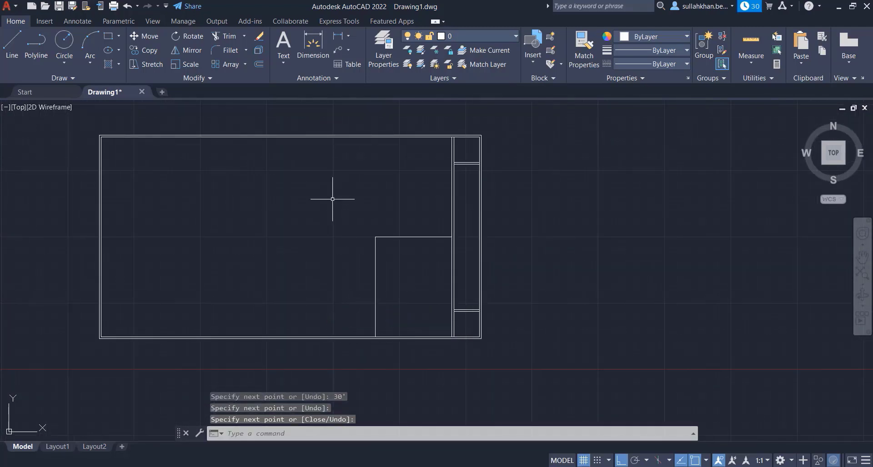
# - Draw a vertical line from the new room's upper-left corner up to the outline's upper inner wall
pyautogui.rightClick(332, 196)
pyautogui.click(326, 192)
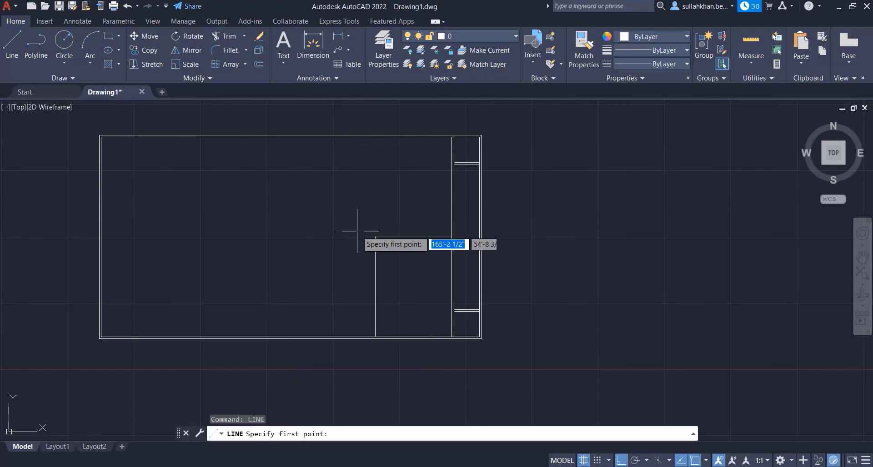
pyautogui.click(375, 237)
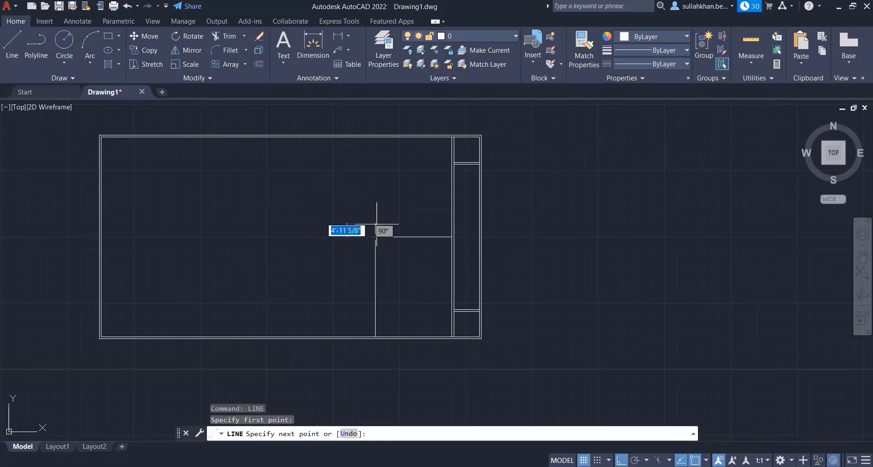
pyautogui.click(377, 137)
pyautogui.press('Return')
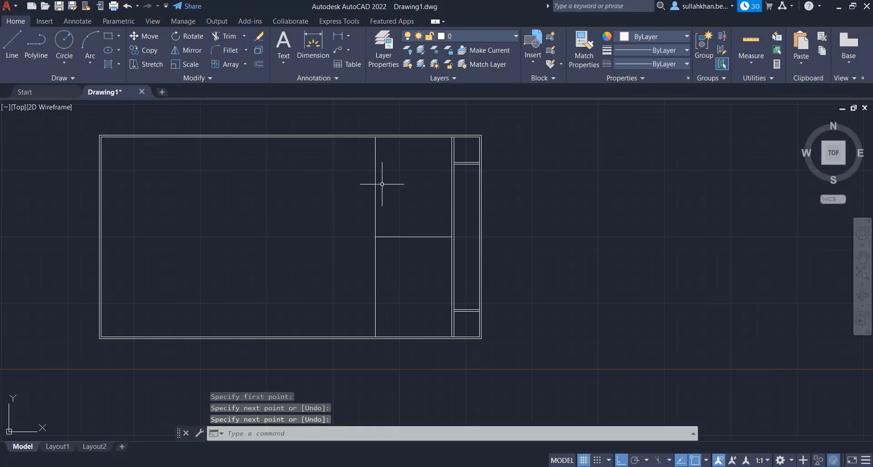
# - Draw connected lines from the upper vertical partition's top end down to its midpoint, 30' left, and up to the upper inner wall
pyautogui.scroll(2, 369, 238)
pyautogui.scroll(-2, 592, 301)
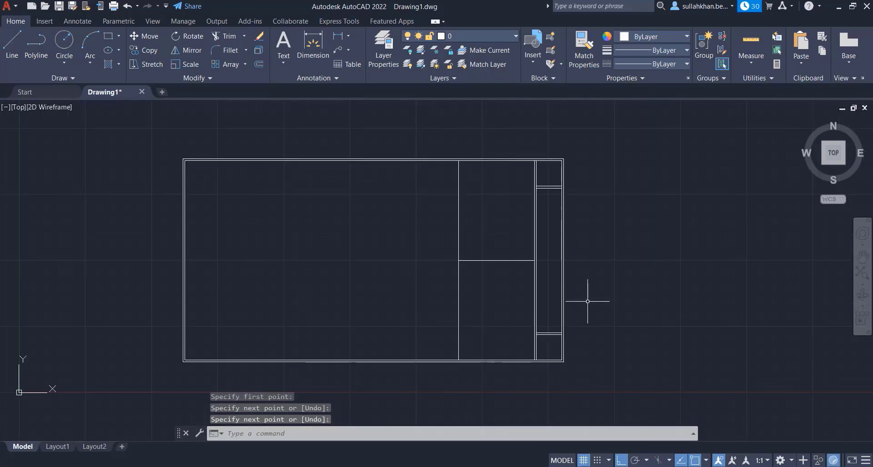
pyautogui.moveTo(421, 200); pyautogui.dragTo(449, 184, button='middle')
pyautogui.write('l')
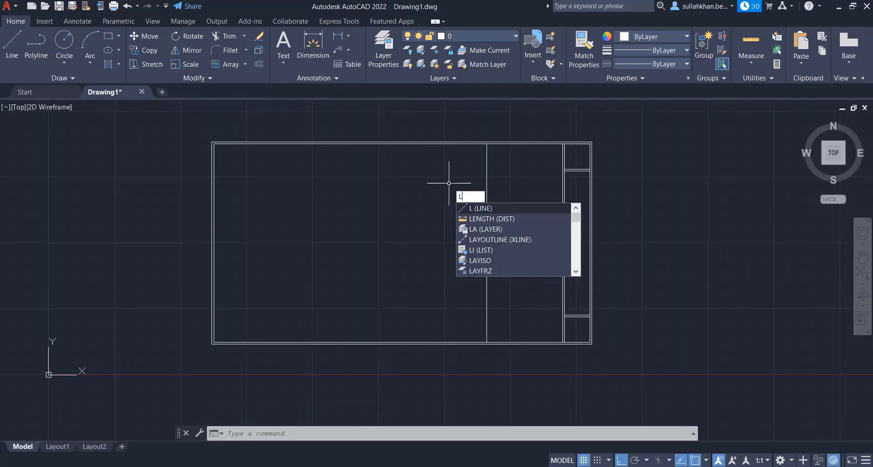
pyautogui.press('Return')
pyautogui.click(487, 144)
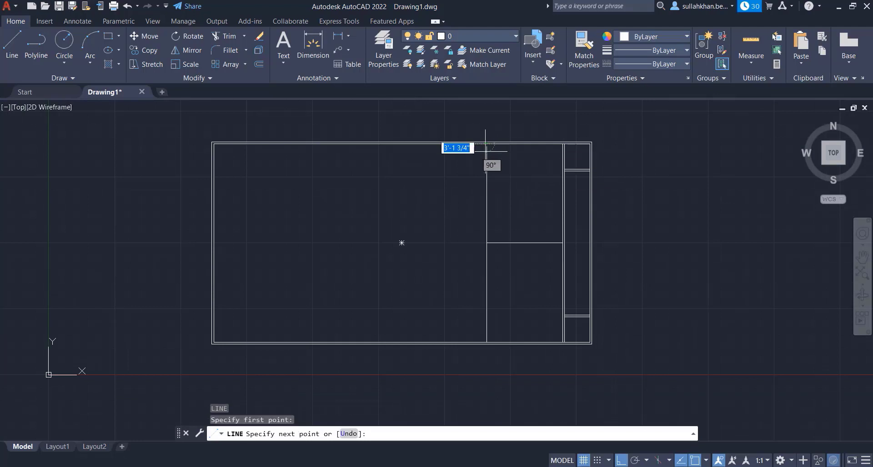
pyautogui.click(487, 194)
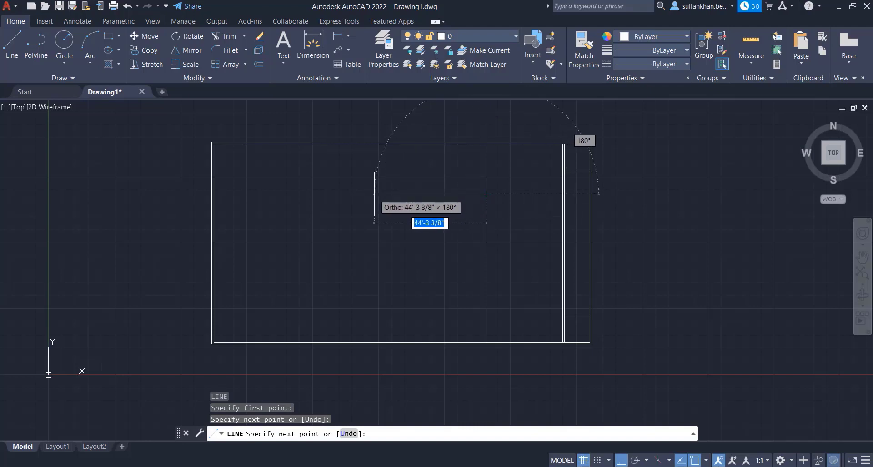
pyautogui.write('30')
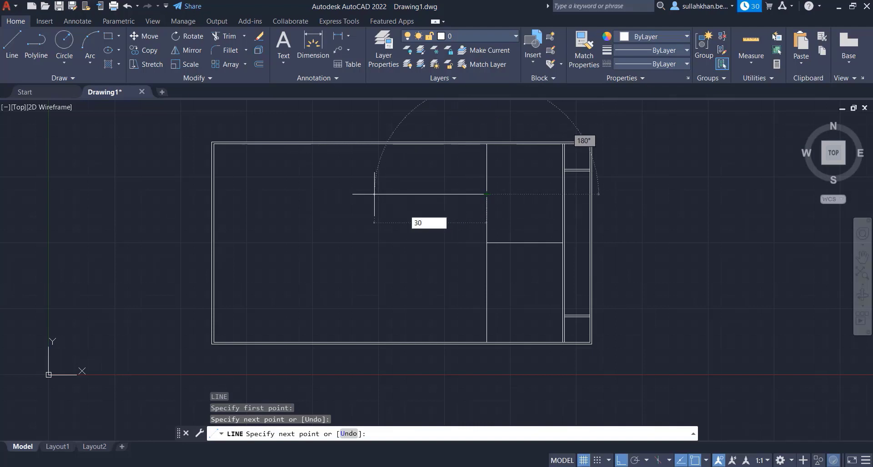
pyautogui.write("'")
pyautogui.press('Return')
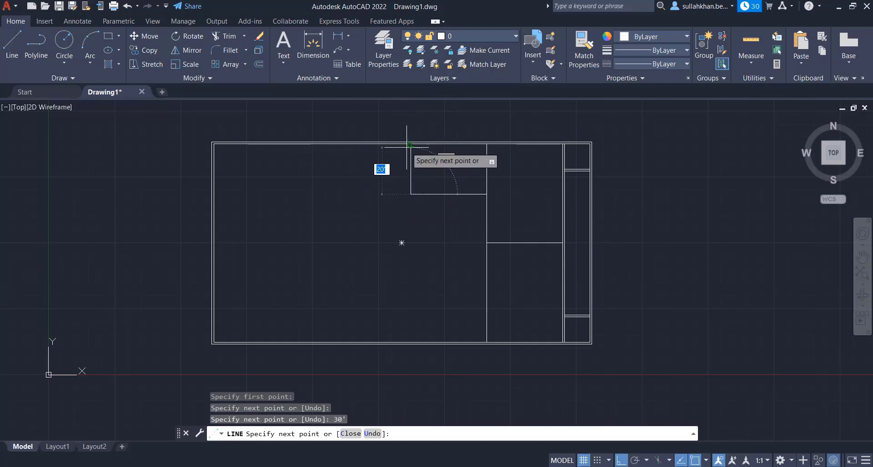
pyautogui.click(411, 144)
pyautogui.press('Return')
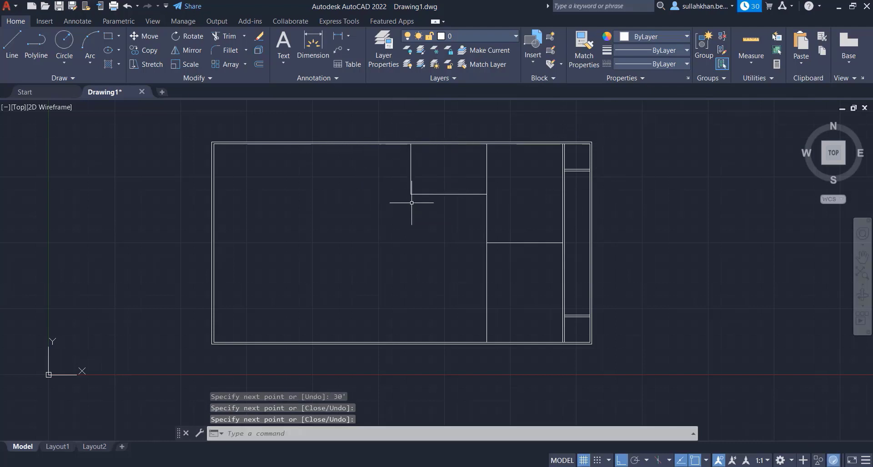
# - Draw a vertical line from the upper room's lower-left corner down to the outline's lower inner wall
pyautogui.write('l')
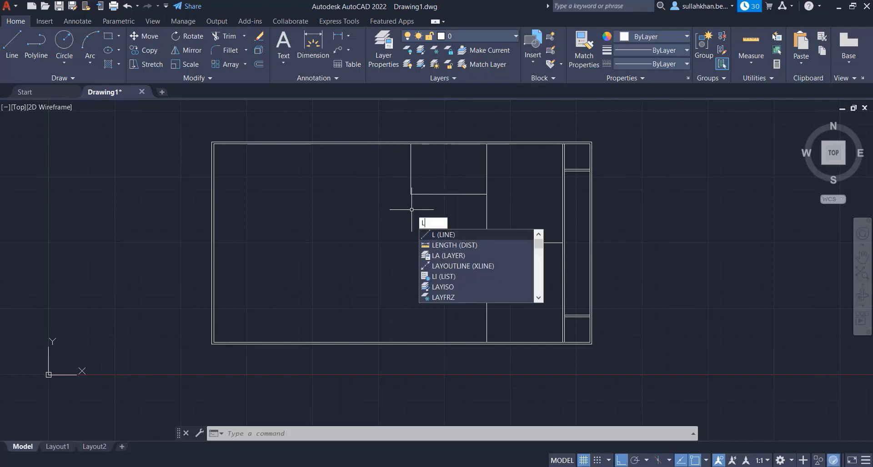
pyautogui.press('Return')
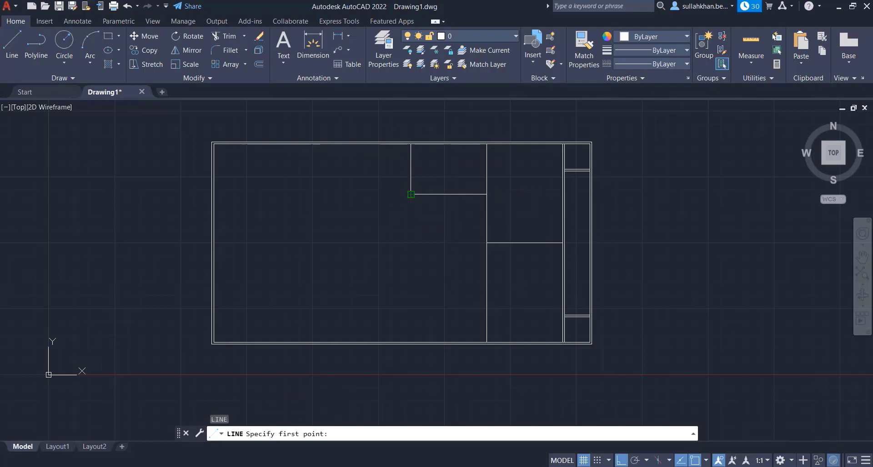
pyautogui.click(411, 194)
pyautogui.click(410, 343)
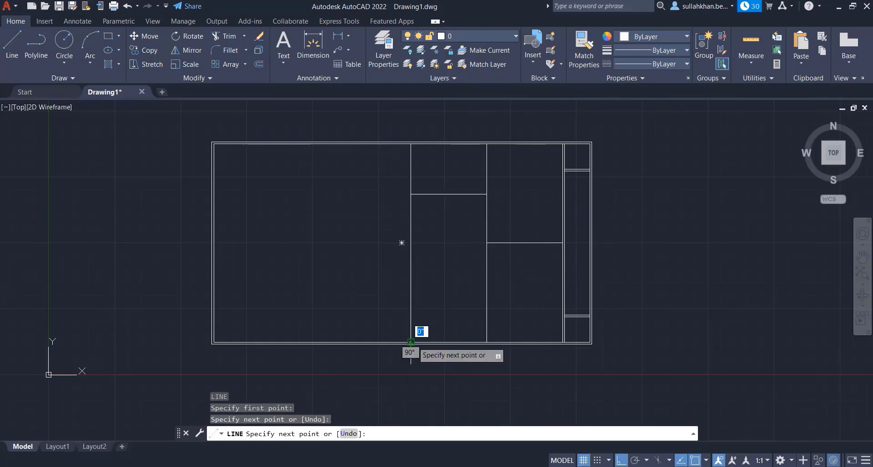
pyautogui.press('Return')
# - Draw a lower room from that line's bottom end with lines 35' left, 40' up and across to the vertical partition
pyautogui.press('Return')
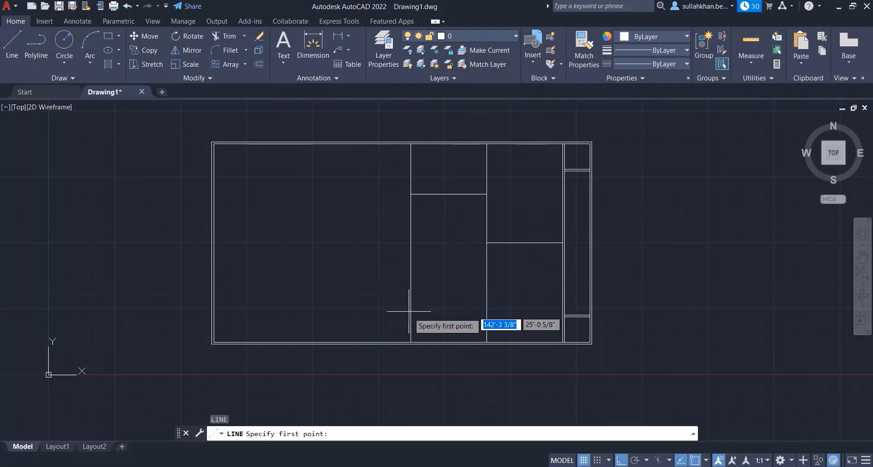
pyautogui.click(411, 342)
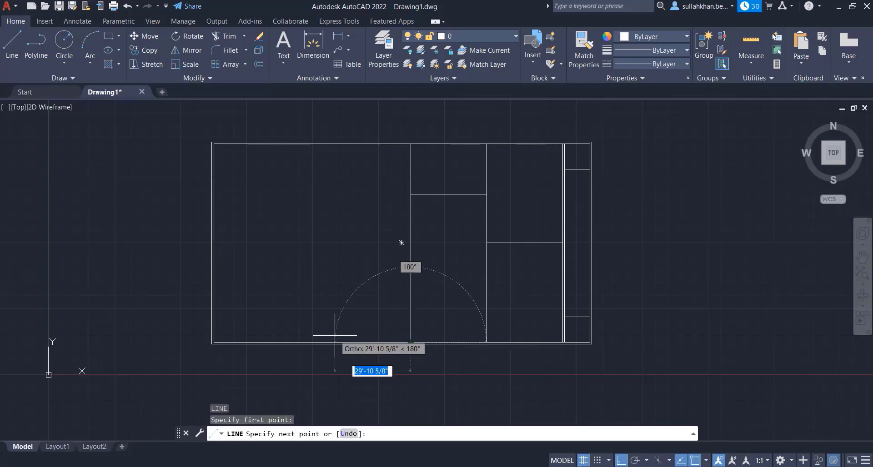
pyautogui.press('BackSpace')
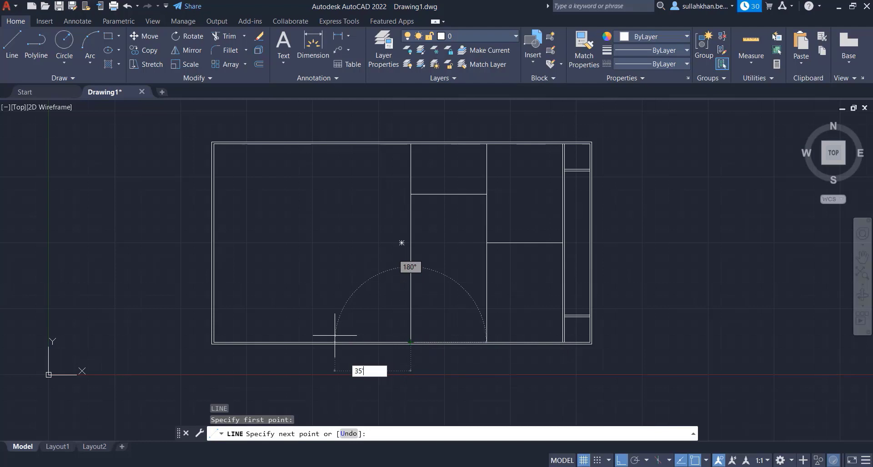
pyautogui.press('Return')
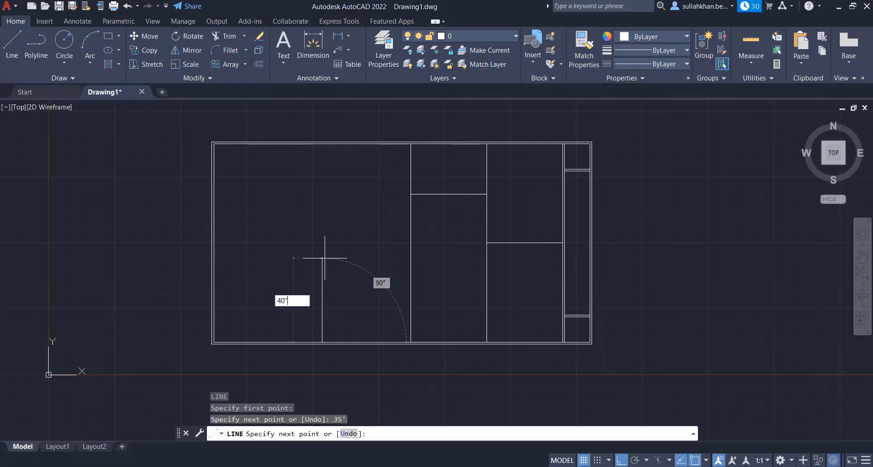
pyautogui.press('Return')
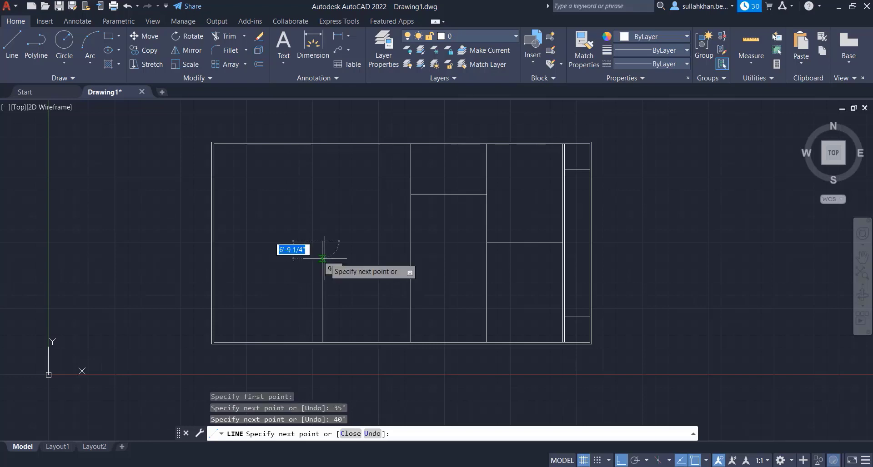
pyautogui.click(410, 241)
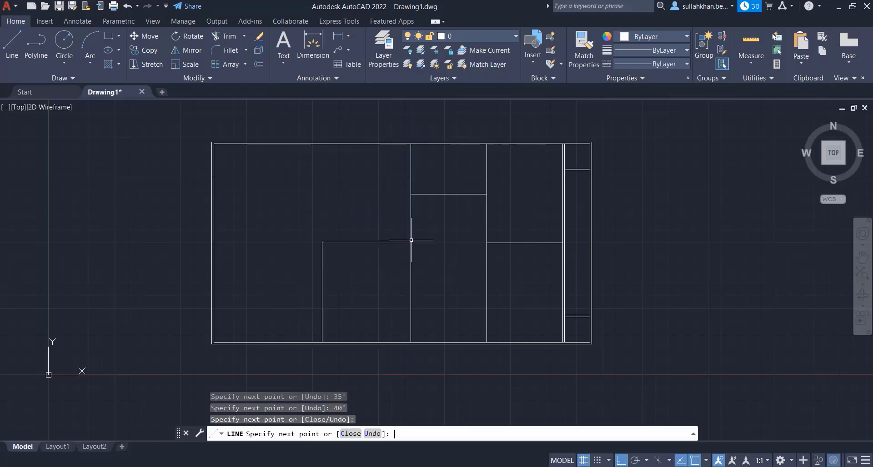
pyautogui.press('Return')
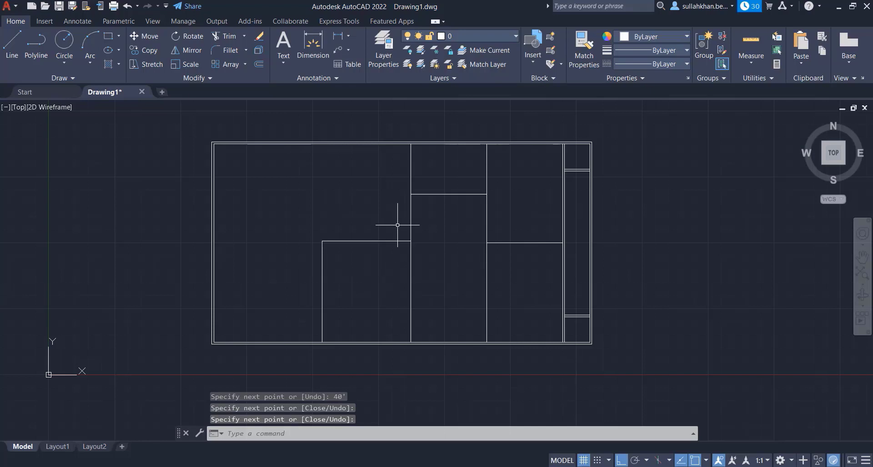
# - Offset the horizontal partition beside the long interior wall 9" upward and the adjoining vertical partition 9" to the left
pyautogui.write('o')
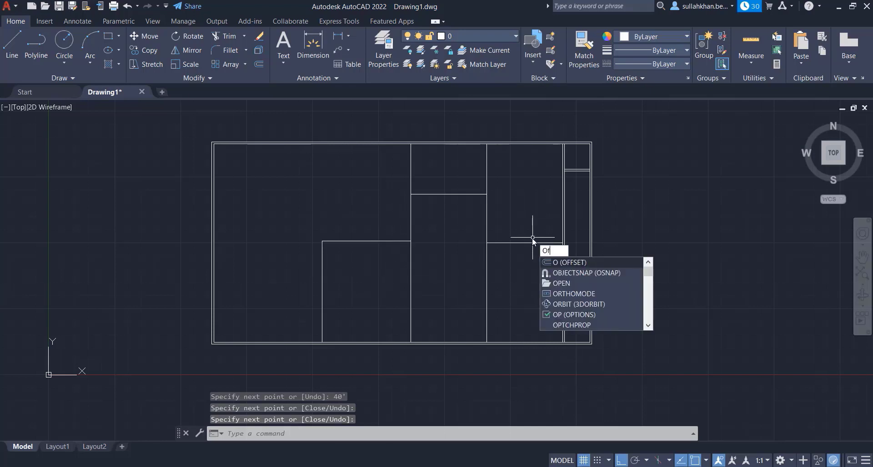
pyautogui.write('ff')
pyautogui.press('Return')
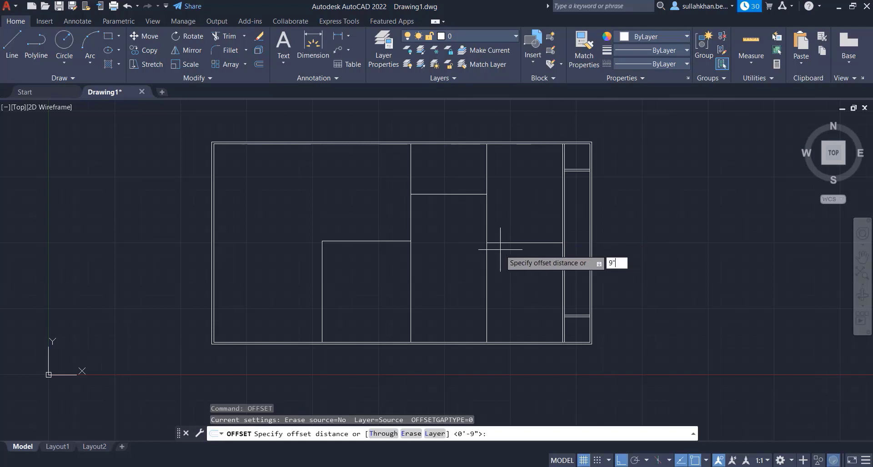
pyautogui.press('Return')
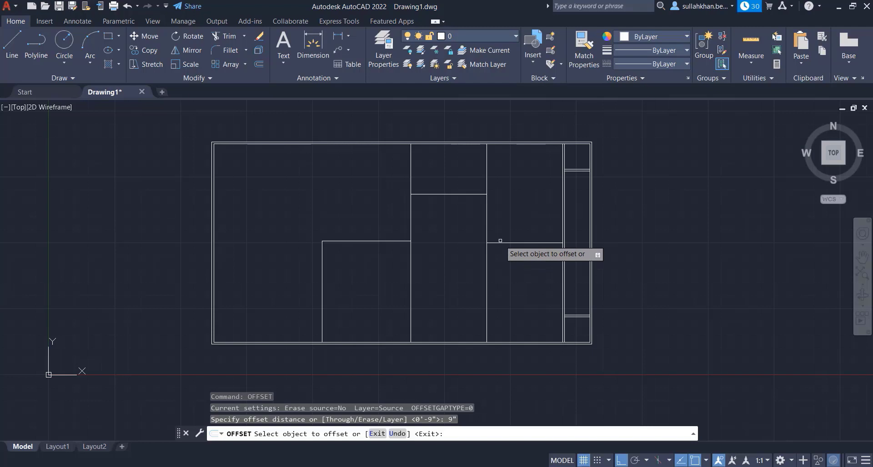
pyautogui.click(501, 241)
pyautogui.click(491, 221)
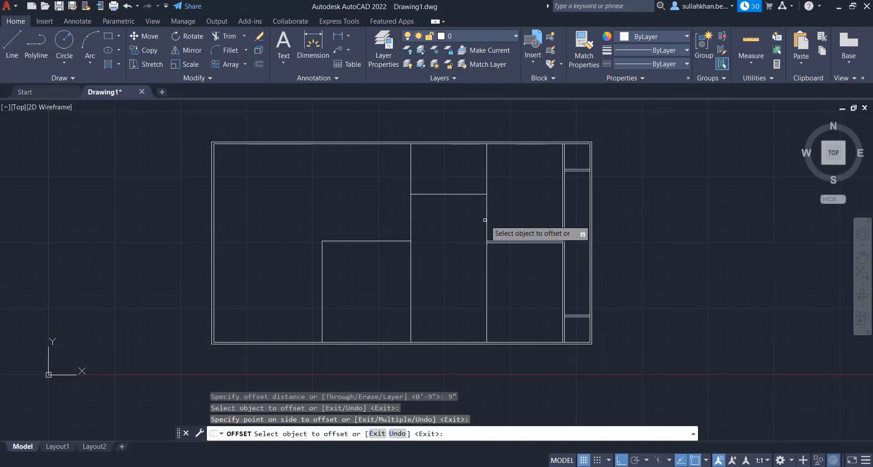
pyautogui.click(486, 220)
pyautogui.click(483, 259)
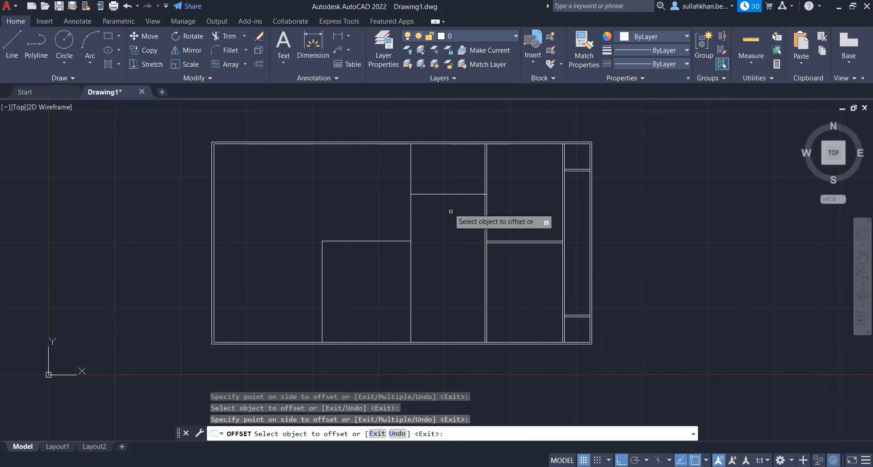
# - Offset the upper middle room's lower partition 9" downward, its left vertical partitions 9" left, and the lower-left room's walls 9" upward and left
pyautogui.click(423, 194)
pyautogui.click(418, 201)
pyautogui.click(410, 200)
pyautogui.click(403, 199)
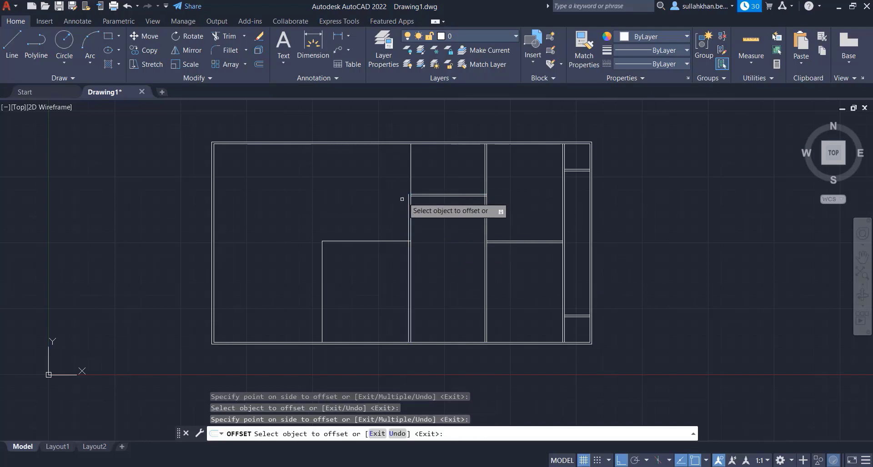
pyautogui.click(374, 242)
pyautogui.click(373, 235)
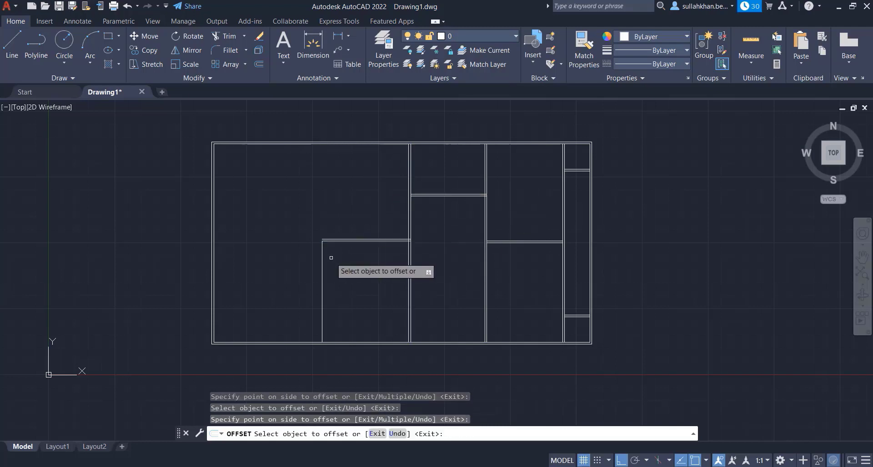
pyautogui.click(310, 257)
pyautogui.press('Return')
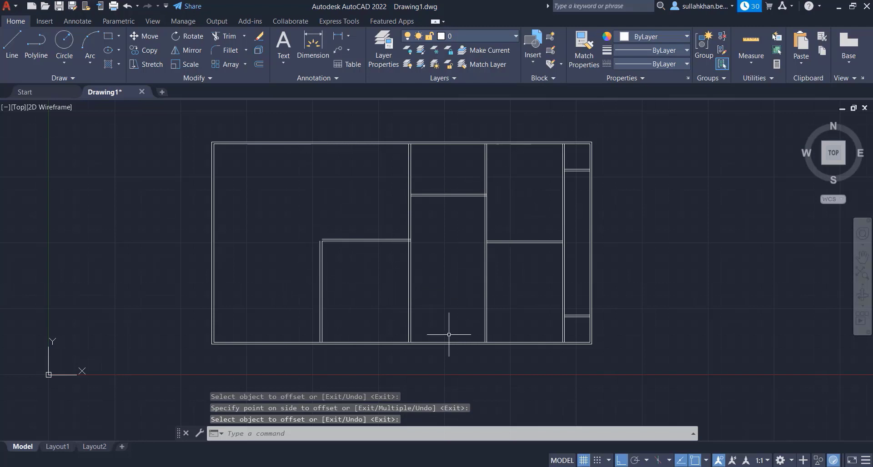
# - Trim the outline's upper inner wall between the two lines of the long interior wall
pyautogui.scroll(4, 314, 242)
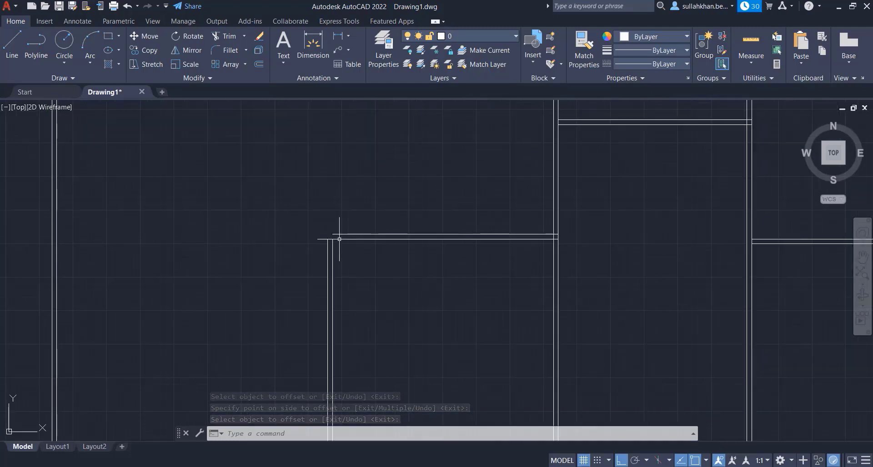
pyautogui.scroll(-2, 359, 251)
pyautogui.scroll(6, 430, 240)
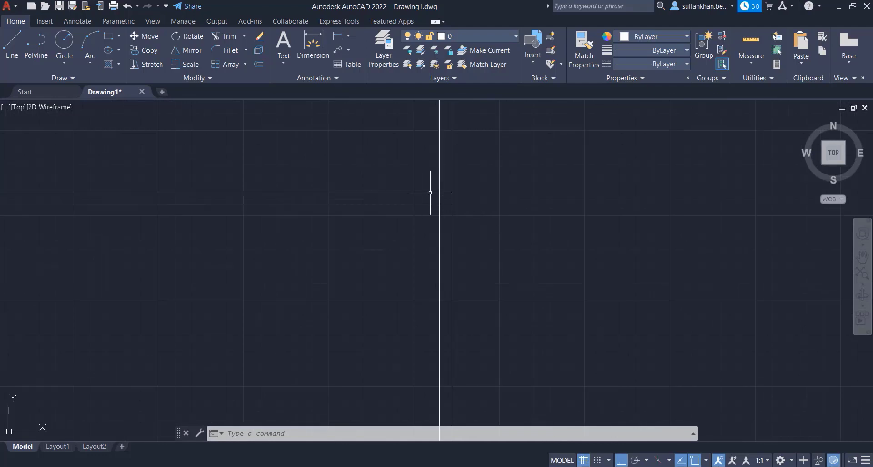
pyautogui.scroll(-8, 442, 205)
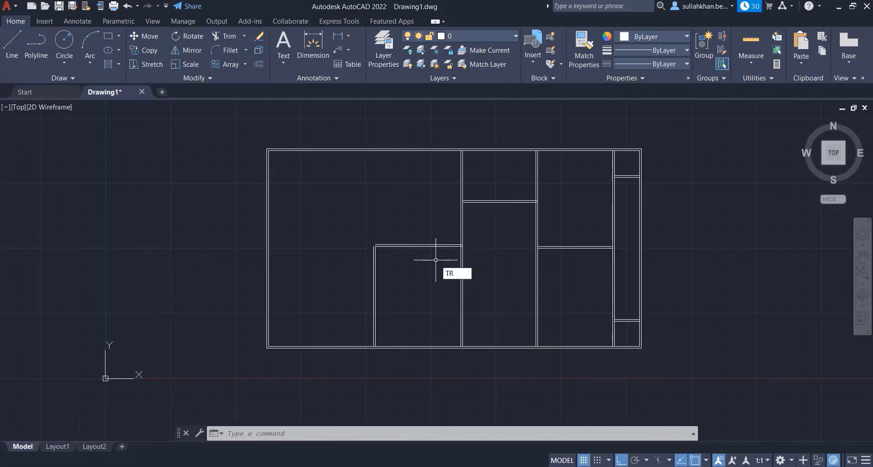
pyautogui.press('Return')
pyautogui.scroll(4, 669, 153)
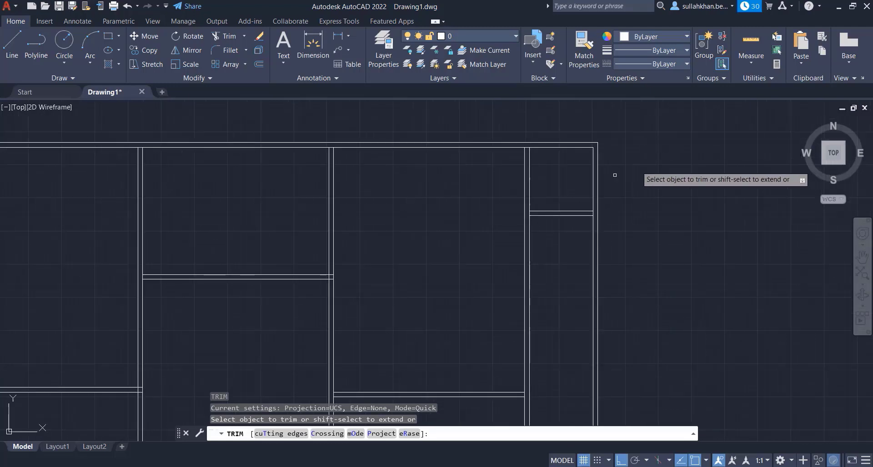
pyautogui.click(523, 150)
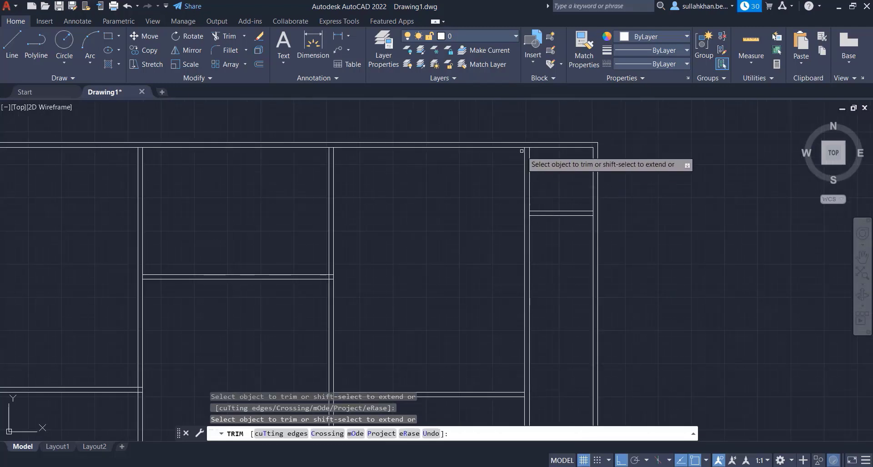
pyautogui.scroll(5, 528, 149)
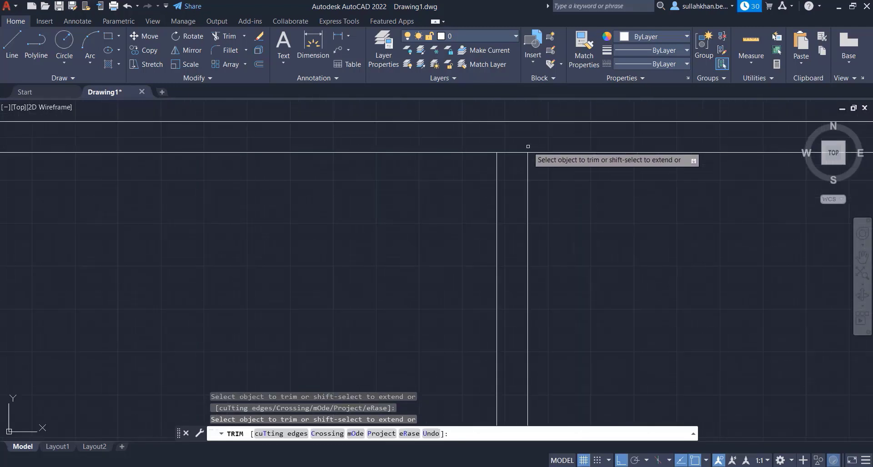
pyautogui.click(515, 146)
pyautogui.click(513, 168)
pyautogui.scroll(-6, 393, 145)
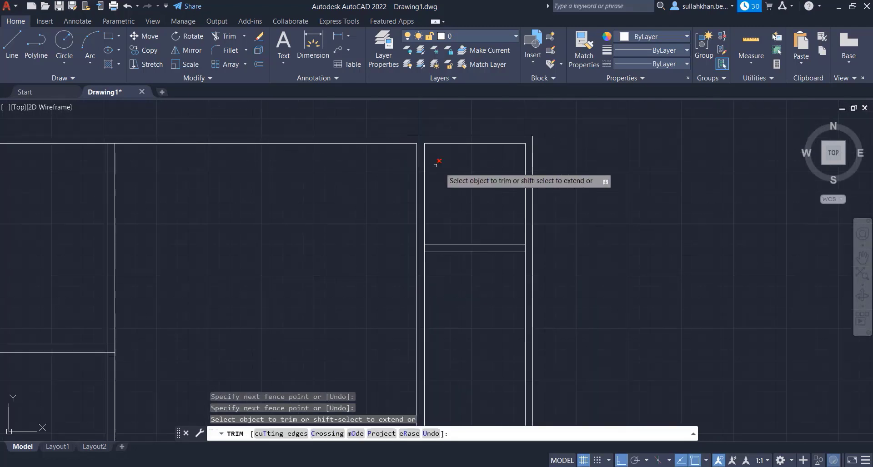
# - Trim the outline's right inner wall between the upper corner room's partition lines
pyautogui.scroll(8, 520, 248)
pyautogui.click(542, 236)
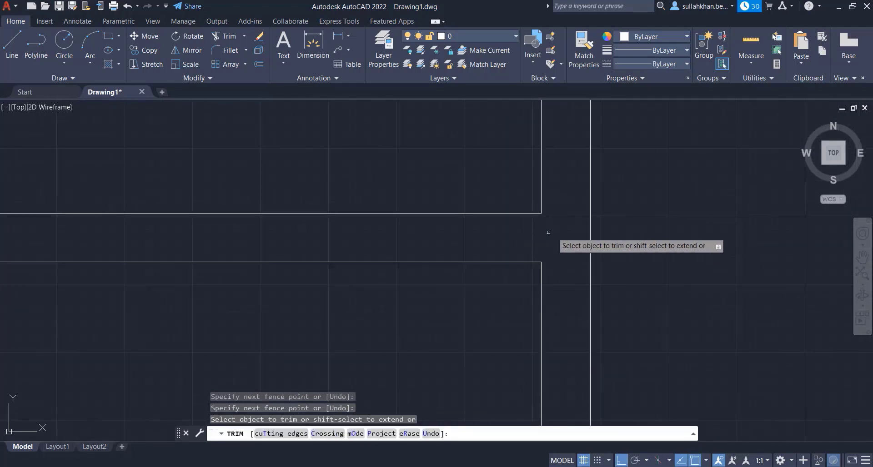
pyautogui.scroll(-5, 545, 238)
pyautogui.scroll(-5, 376, 287)
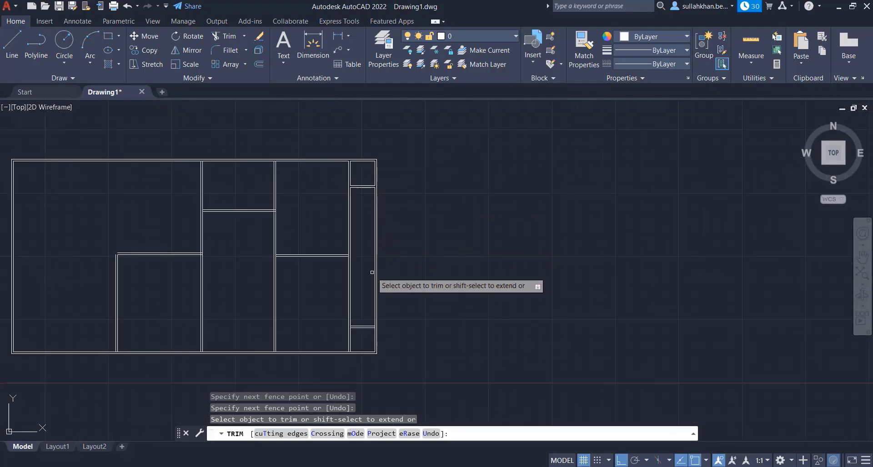
# - Trim the line pieces crossing the wall junctions around the lower right corner room
pyautogui.scroll(8, 335, 380)
pyautogui.scroll(-3, 357, 361)
pyautogui.click(363, 305)
pyautogui.click(366, 325)
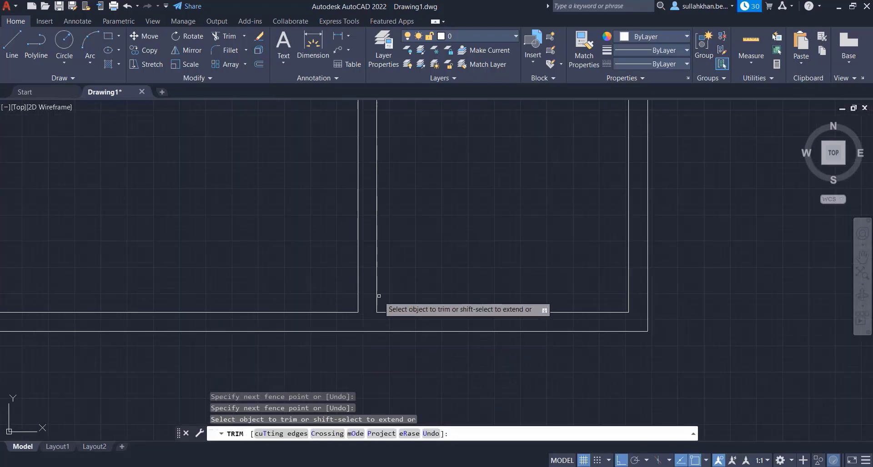
pyautogui.moveTo(389, 257); pyautogui.dragTo(375, 356, button='middle')
pyautogui.click(364, 153)
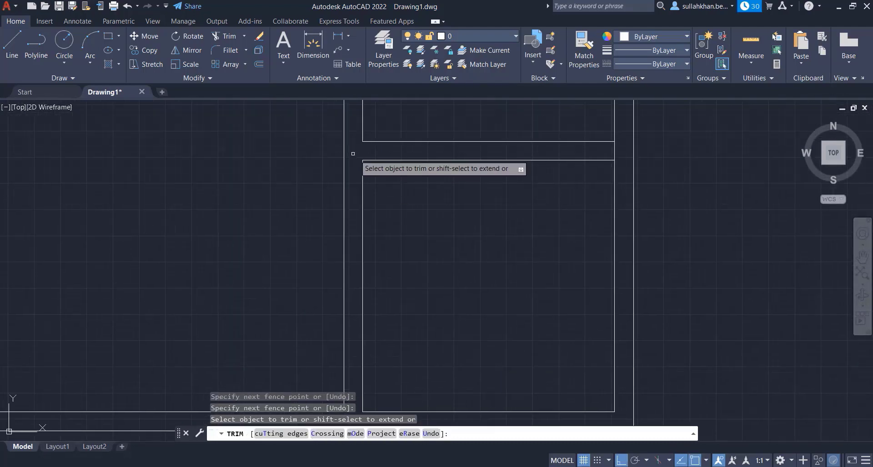
pyautogui.click(613, 150)
# - Trim the wall pieces at both ends of the horizontal partition beside the long interior wall
pyautogui.moveTo(435, 190); pyautogui.dragTo(662, 402, button='middle')
pyautogui.moveTo(485, 122); pyautogui.dragTo(556, 214, button='middle')
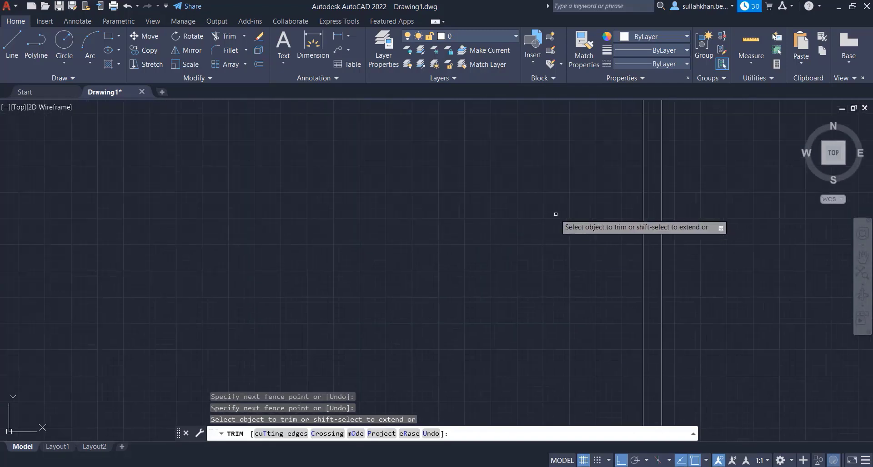
pyautogui.moveTo(581, 184); pyautogui.dragTo(495, 293, button='middle')
pyautogui.scroll(-4, 494, 294)
pyautogui.scroll(2, 518, 130)
pyautogui.moveTo(519, 125)
pyautogui.mouseDown(button='middle')
pyautogui.moveTo(505, 123)
pyautogui.moveTo(589, 289)
pyautogui.mouseUp(button='middle')
pyautogui.click(591, 289)
pyautogui.moveTo(590, 290); pyautogui.dragTo(584, 290)
pyautogui.moveTo(135, 288); pyautogui.dragTo(120, 292)
pyautogui.moveTo(179, 195); pyautogui.dragTo(212, 384, button='middle')
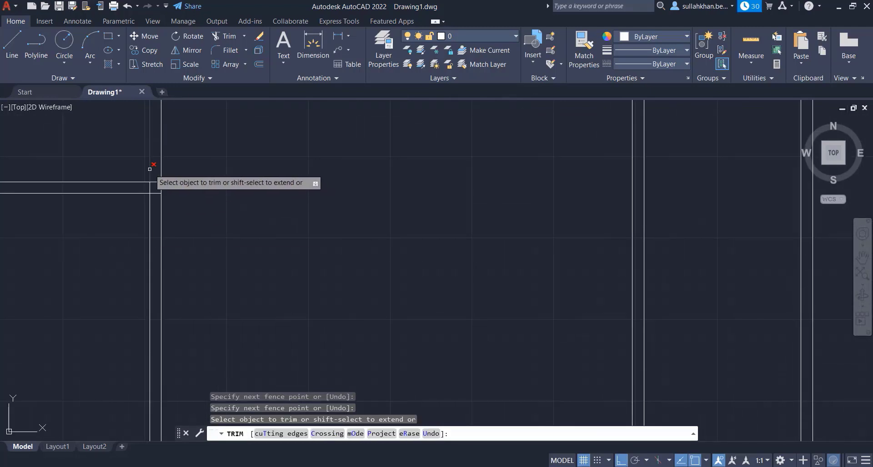
# - Trim the crossing lines where the upper middle room's horizontal partition meets the vertical wall on its right
pyautogui.moveTo(155, 172); pyautogui.dragTo(154, 203)
pyautogui.click(142, 190)
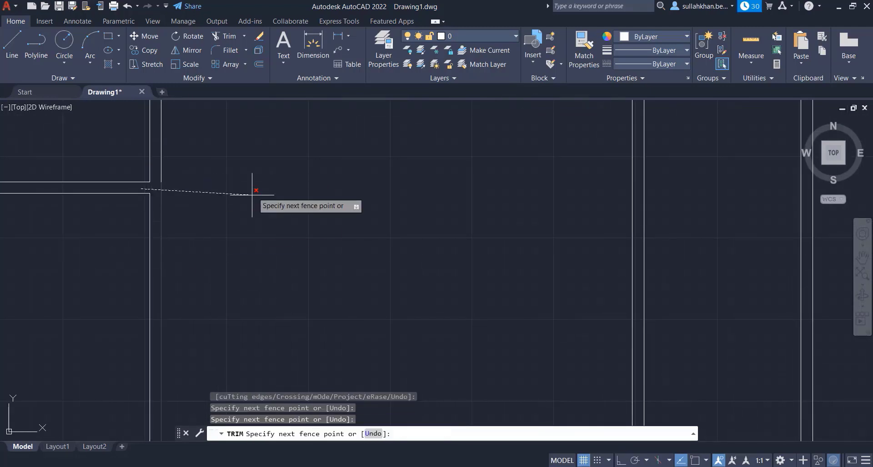
pyautogui.click(160, 192)
# - Trim the outline's upper inner wall between the lines of the upper middle room's right vertical wall
pyautogui.scroll(-3, 252, 178)
pyautogui.moveTo(252, 185)
pyautogui.mouseDown(button='middle')
pyautogui.moveTo(244, 337)
pyautogui.moveTo(322, 420)
pyautogui.mouseUp(button='middle')
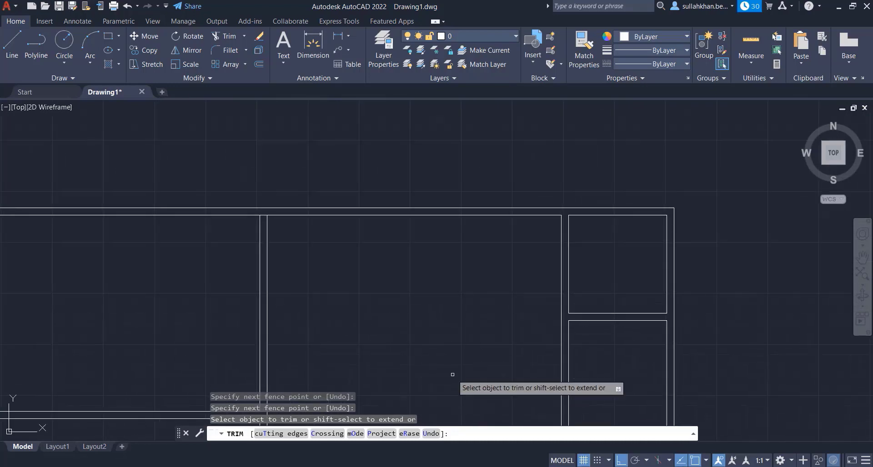
pyautogui.click(261, 210)
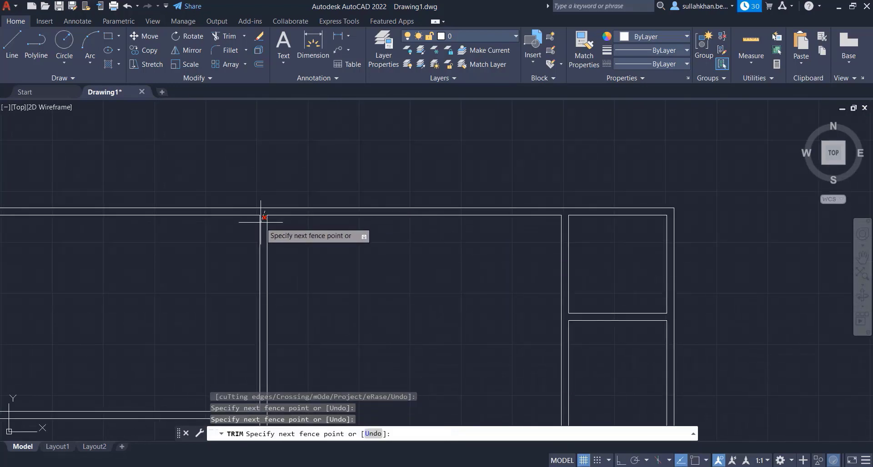
pyautogui.click(263, 219)
pyautogui.scroll(-2, 221, 268)
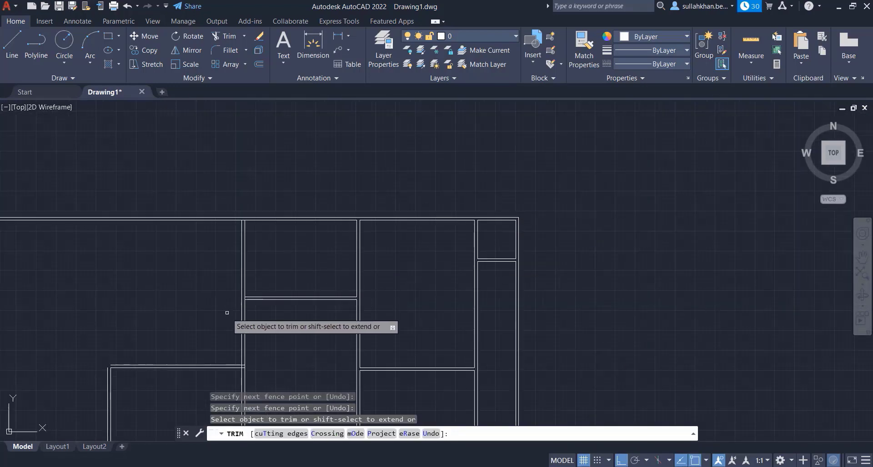
# - Trim the upper middle room's left vertical wall at its horizontal partition and the outline's upper inner wall above it
pyautogui.scroll(3, 218, 319)
pyautogui.click(292, 278)
pyautogui.click(280, 275)
pyautogui.moveTo(338, 179); pyautogui.dragTo(409, 426, button='middle')
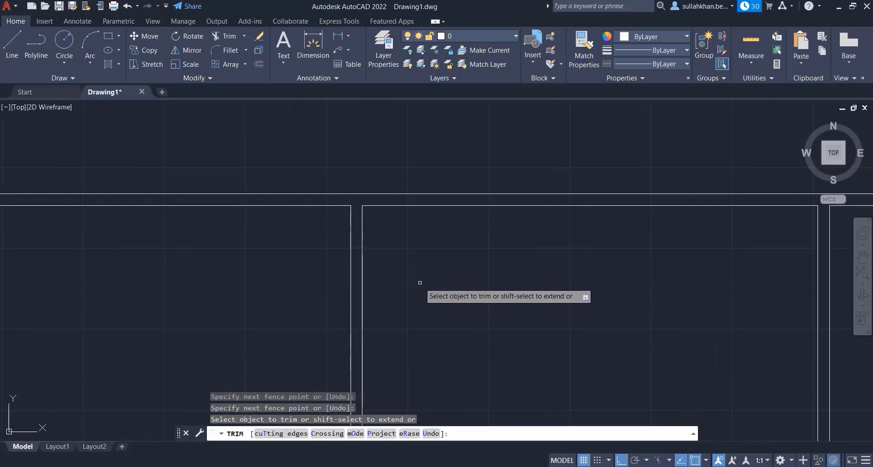
pyautogui.scroll(-3, 391, 223)
pyautogui.scroll(-2, 194, 226)
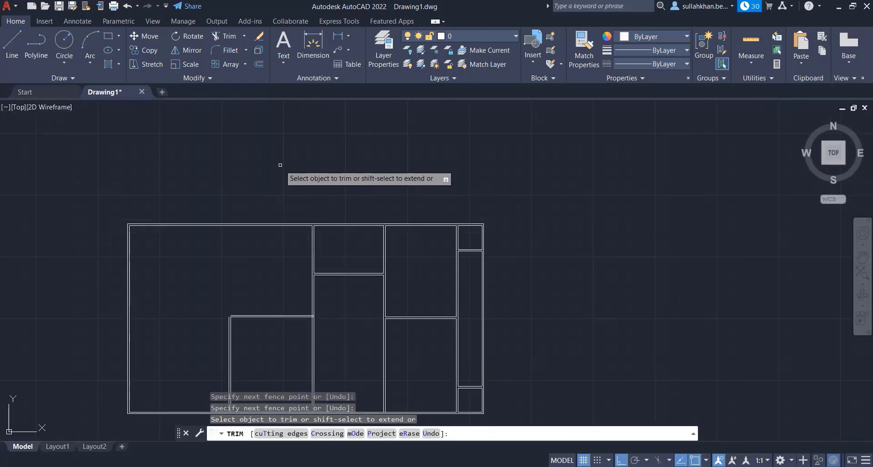
# - Trim the outline's lower inner wall between the double lines of each remaining vertical partition
pyautogui.scroll(5, 276, 301)
pyautogui.scroll(2, 277, 301)
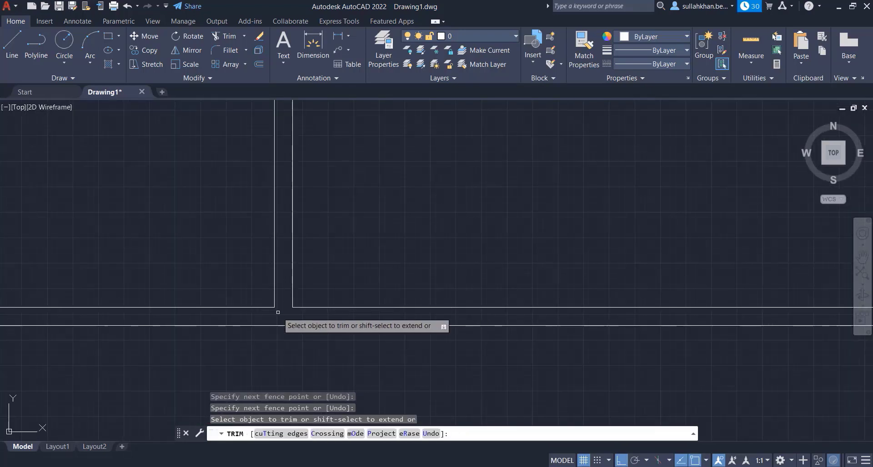
pyautogui.scroll(-5, 286, 315)
pyautogui.scroll(4, 388, 314)
pyautogui.click(302, 301)
pyautogui.click(307, 319)
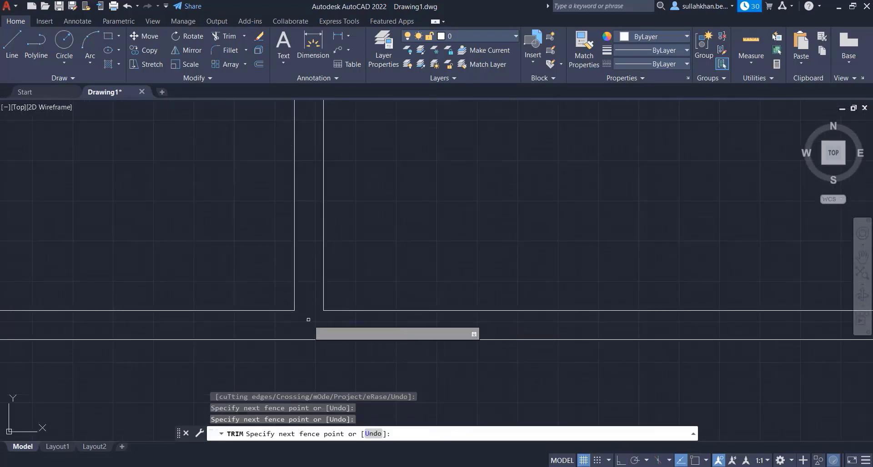
pyautogui.scroll(-3, 429, 304)
pyautogui.scroll(5, 697, 302)
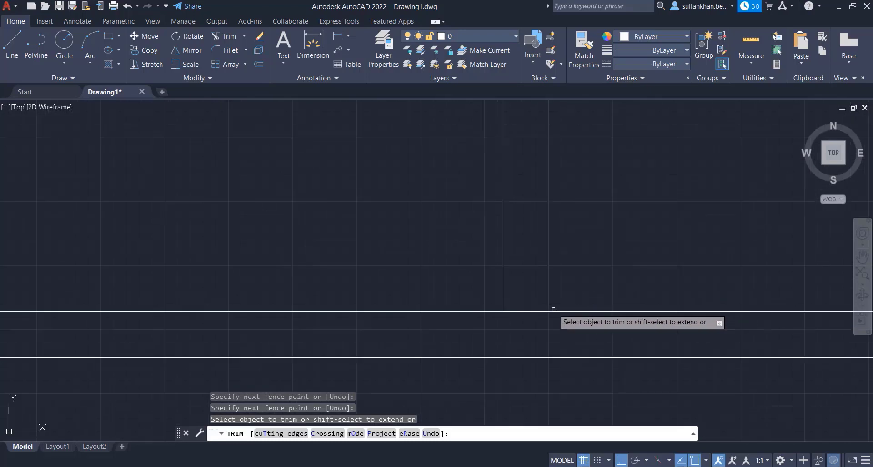
pyautogui.scroll(-5, 204, 317)
pyautogui.scroll(-5, 207, 314)
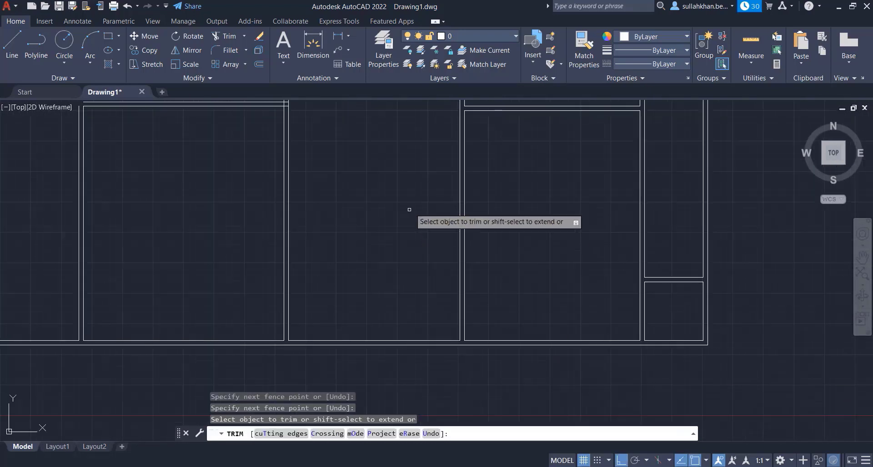
# - Trim the crossing lines where the lower-left room's upper wall meets the vertical partition, and end the trimming
pyautogui.scroll(6, 446, 242)
pyautogui.scroll(5, 473, 381)
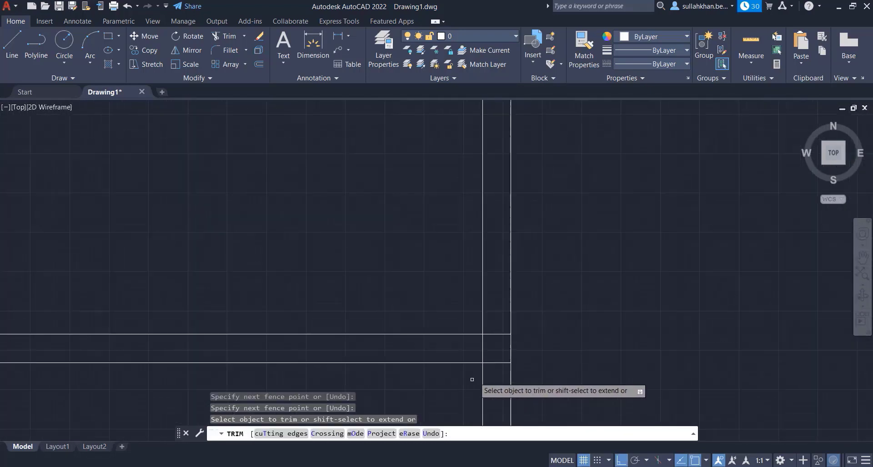
pyautogui.click(491, 317)
pyautogui.click(494, 376)
pyautogui.press('Escape')
pyautogui.press('Escape')
pyautogui.press('Escape')
pyautogui.scroll(-3, 190, 236)
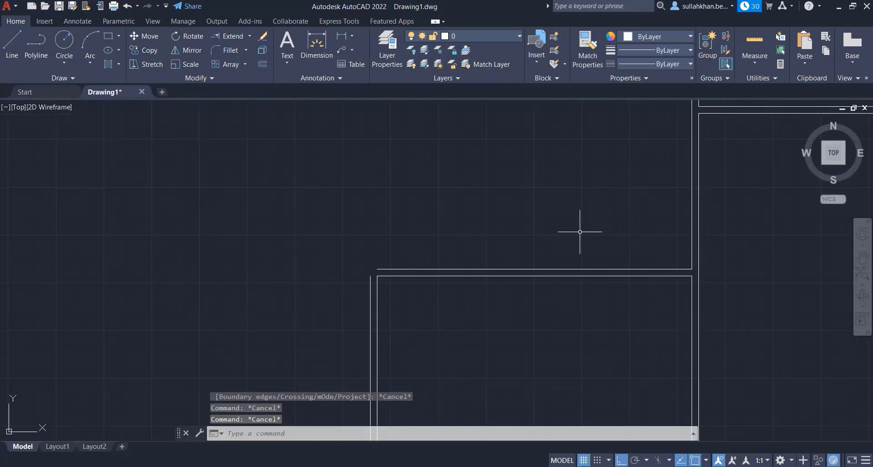
# - Stretch the ends of the lower-left room's two outer wall lines until they meet at its upper-left corner
pyautogui.scroll(4, 377, 293)
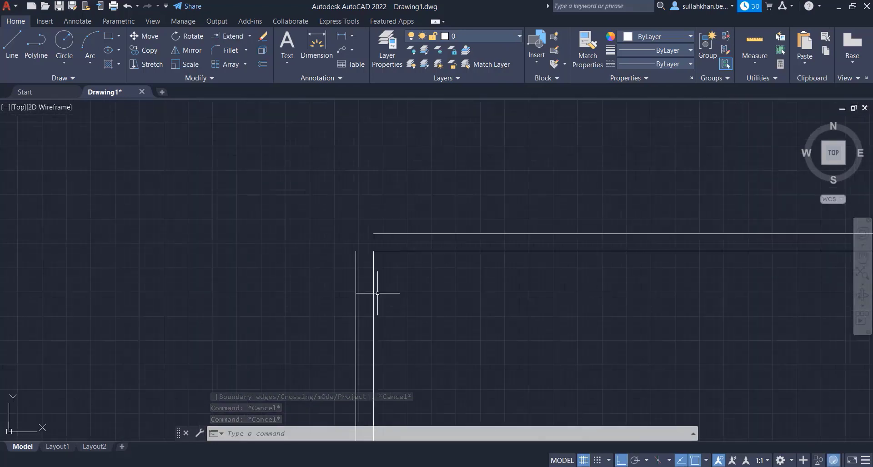
pyautogui.click(358, 267)
pyautogui.click(337, 272)
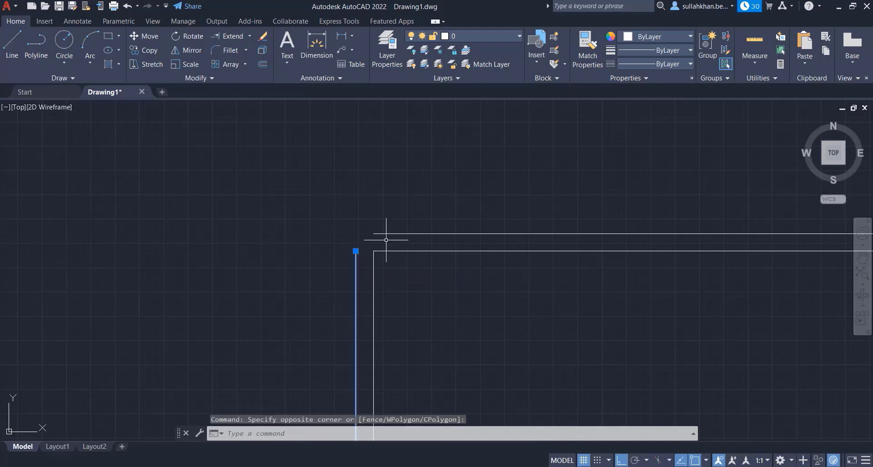
pyautogui.click(356, 251)
pyautogui.click(355, 234)
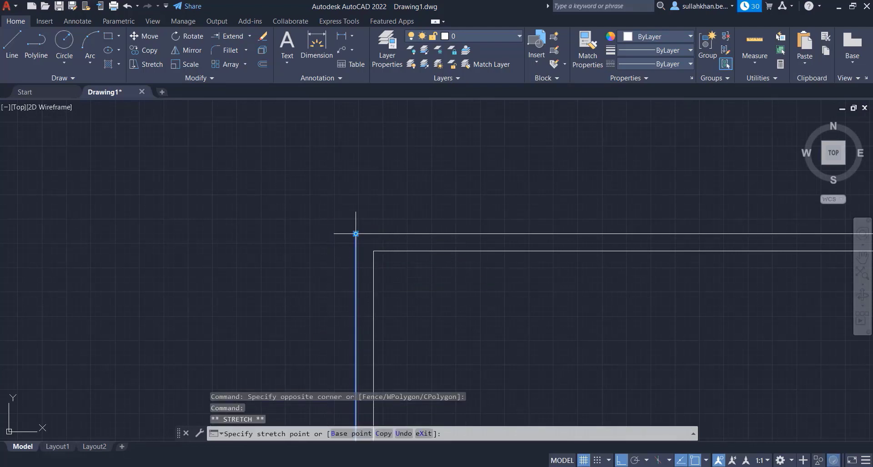
pyautogui.click(373, 234)
pyautogui.click(373, 233)
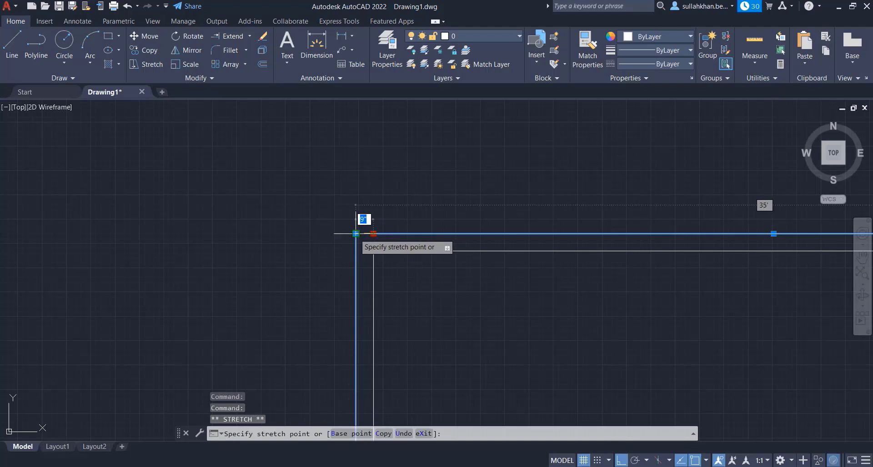
pyautogui.click(356, 233)
pyautogui.press('Escape')
pyautogui.scroll(-5, 263, 230)
pyautogui.scroll(-4, 228, 232)
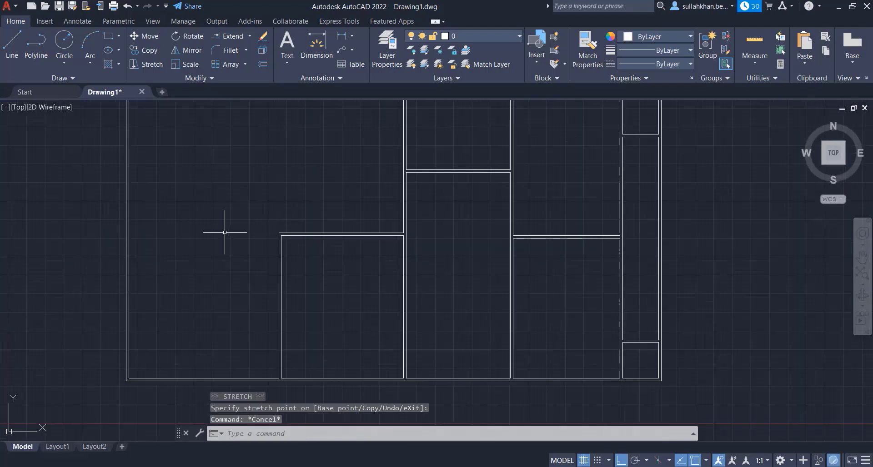
# - Save the drawing as 2D PLAN 1
pyautogui.scroll(-3, 426, 333)
pyautogui.hotkey('ctrl', 's')
pyautogui.scroll(-4, 173, 287)
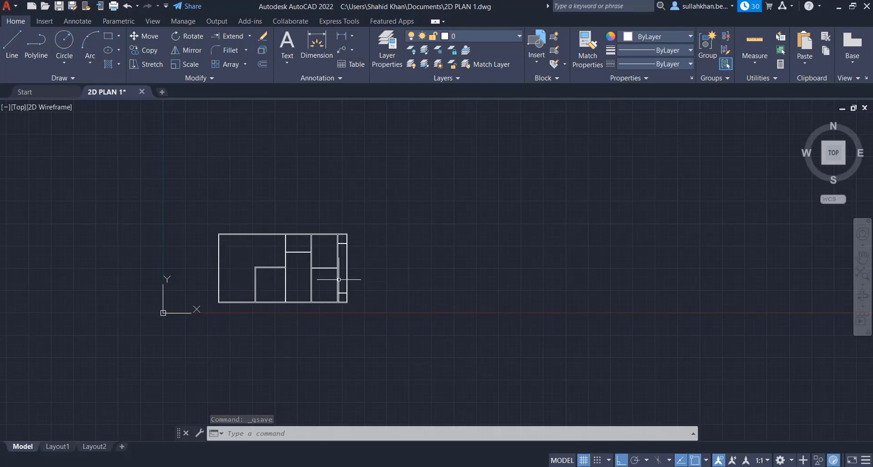
pyautogui.scroll(-2, 186, 267)
pyautogui.scroll(2, 278, 267)
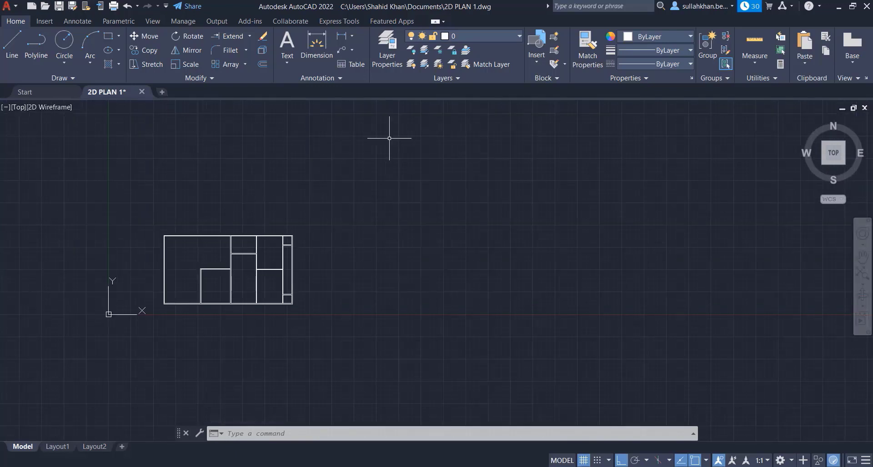
# - Create a new layer named DOOR in the layer properties
pyautogui.click(387, 50)
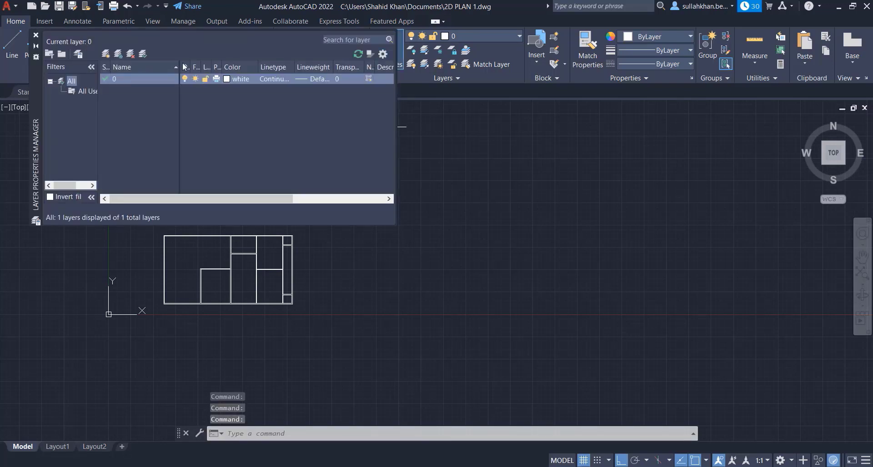
pyautogui.click(108, 53)
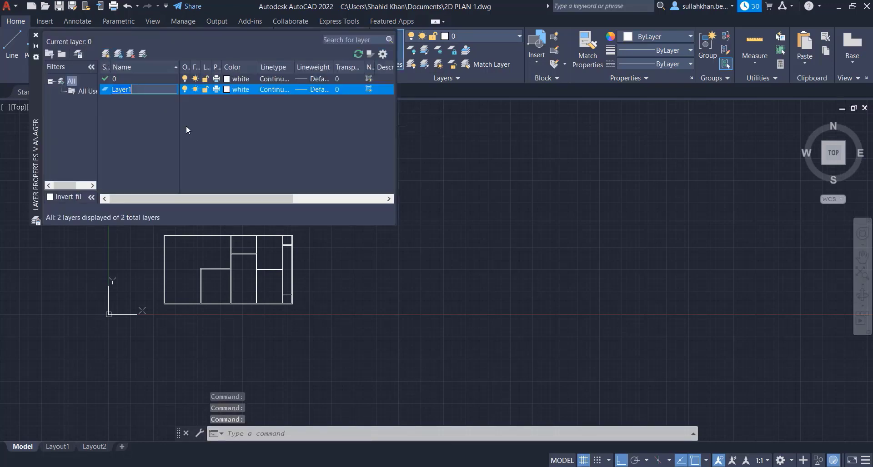
pyautogui.press('BackSpace')
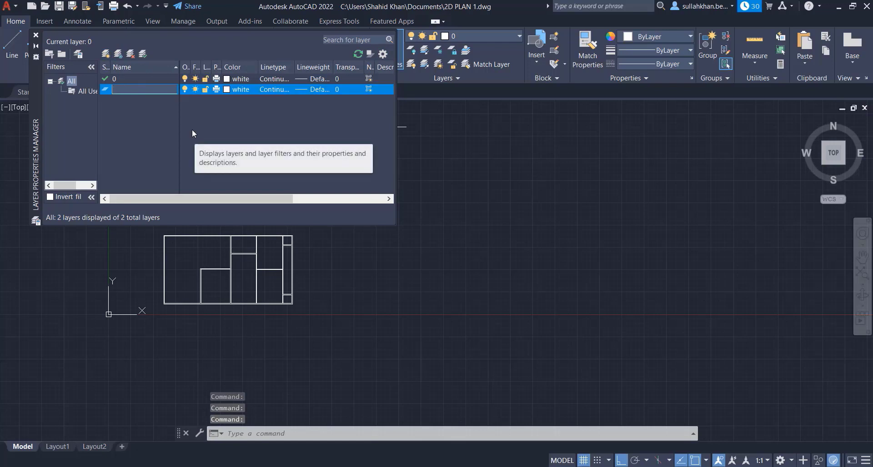
pyautogui.write('DOOR')
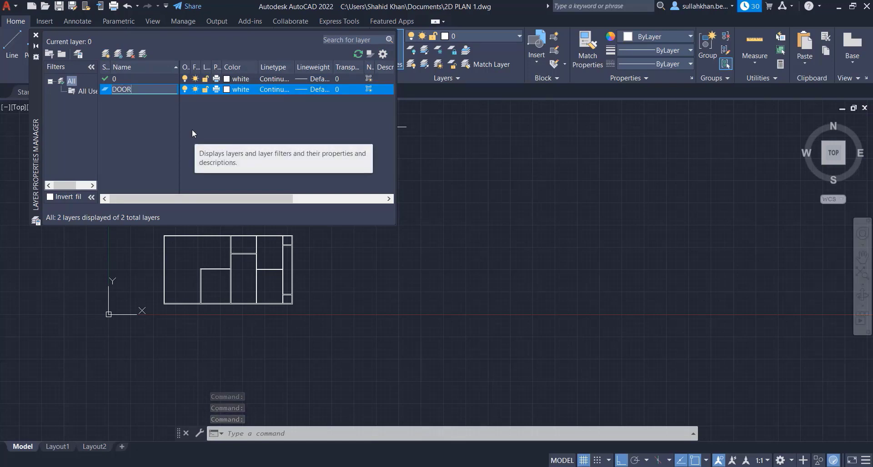
pyautogui.press('Return')
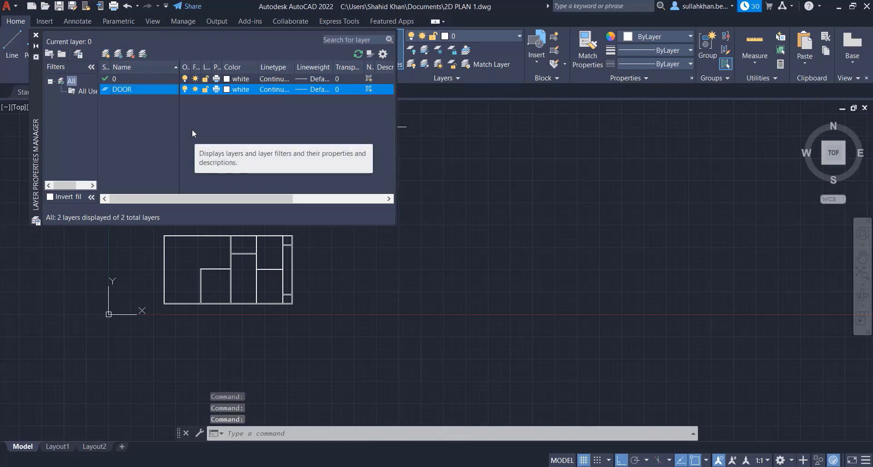
# - Set the DOOR layer's color to blue and make it the current layer
pyautogui.click(226, 90)
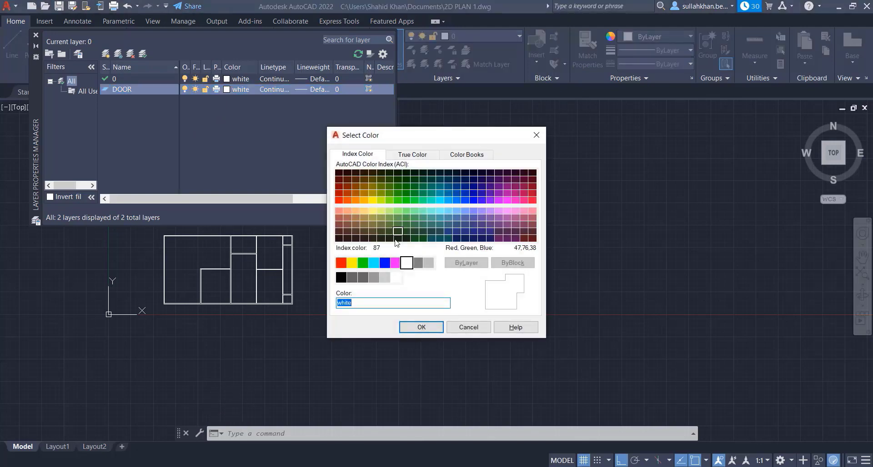
pyautogui.click(385, 263)
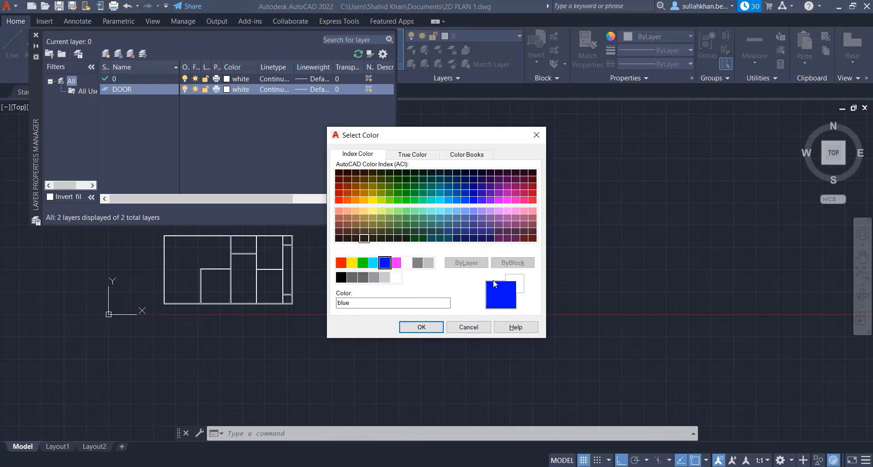
pyautogui.click(422, 327)
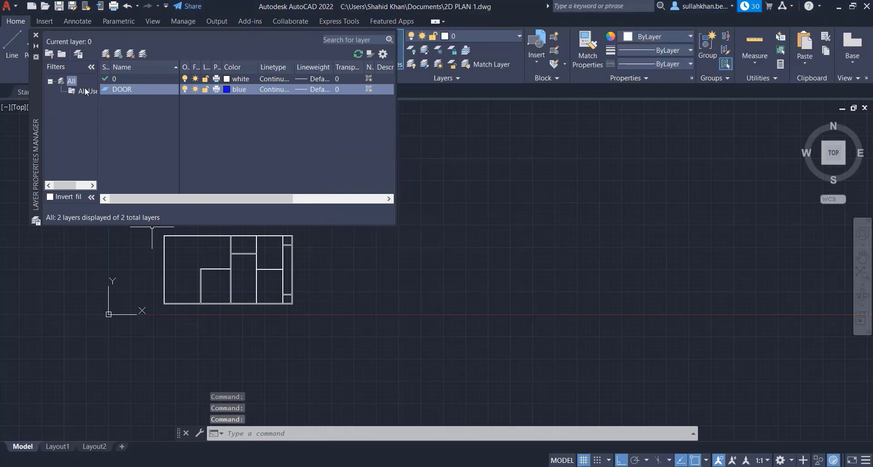
pyautogui.click(36, 35)
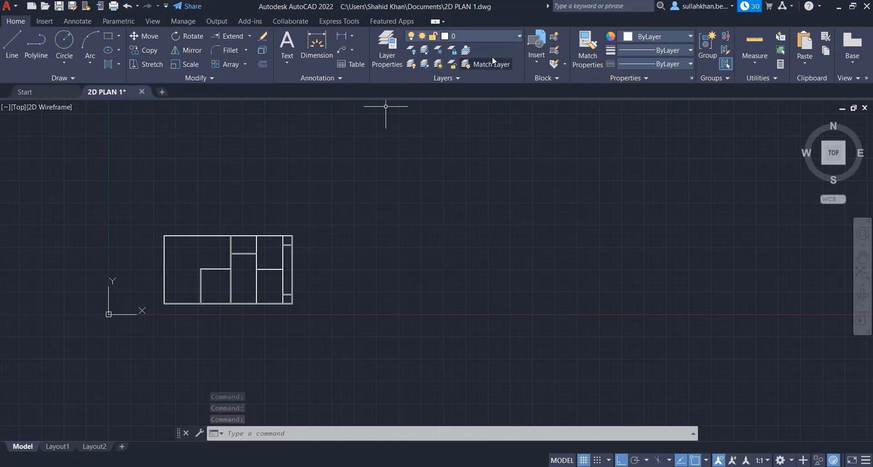
pyautogui.click(487, 39)
pyautogui.click(456, 63)
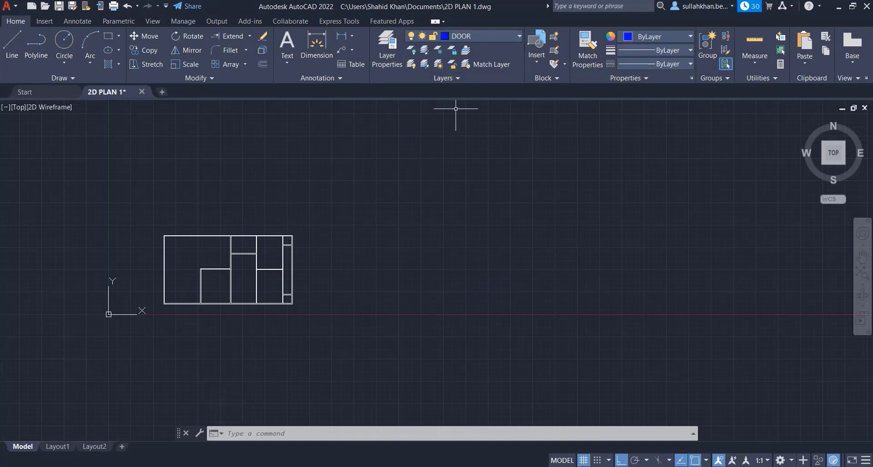
# - Draw a 3' horizontal line in the empty space to the right of the floor plan as the door panel's lower edge
pyautogui.scroll(2, 335, 292)
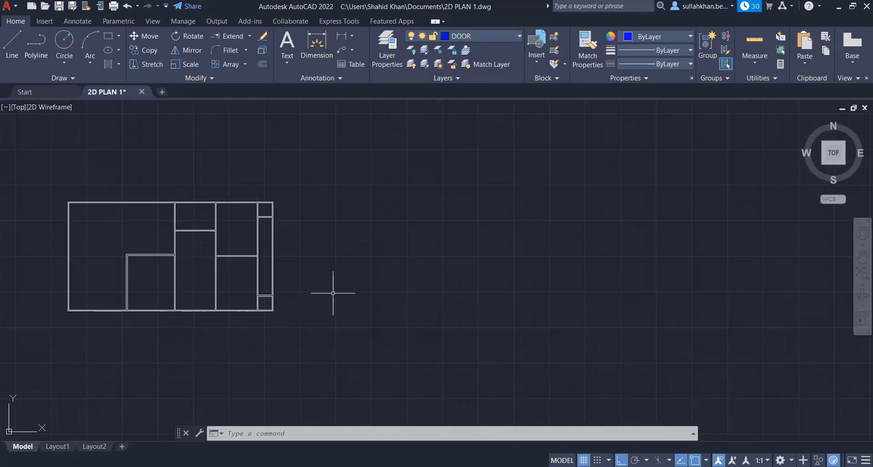
pyautogui.scroll(2, 690, 273)
pyautogui.scroll(-2, 452, 293)
pyautogui.scroll(4, 393, 275)
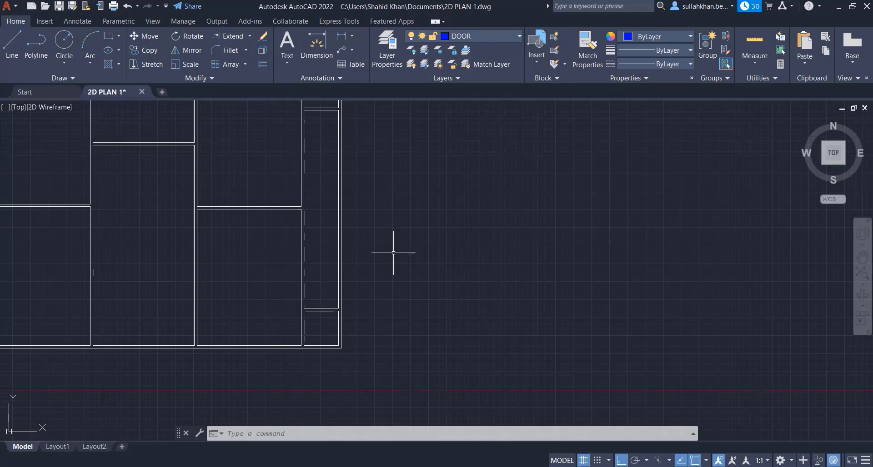
pyautogui.write('l')
pyautogui.press('Return')
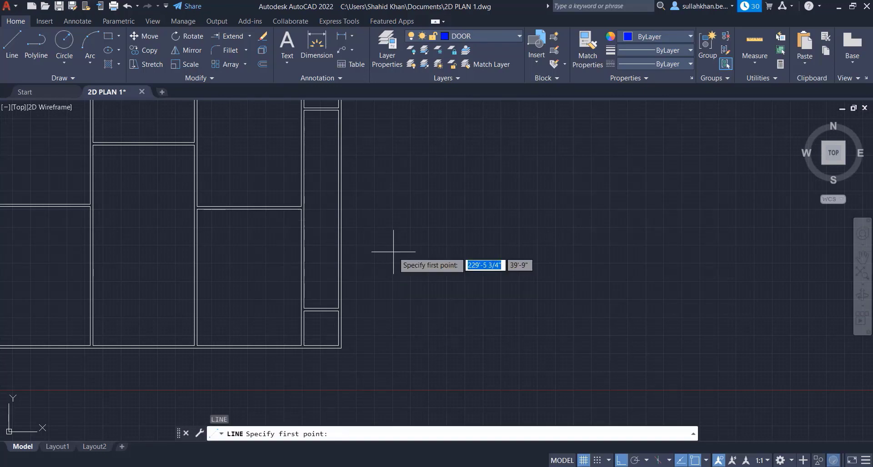
pyautogui.click(393, 252)
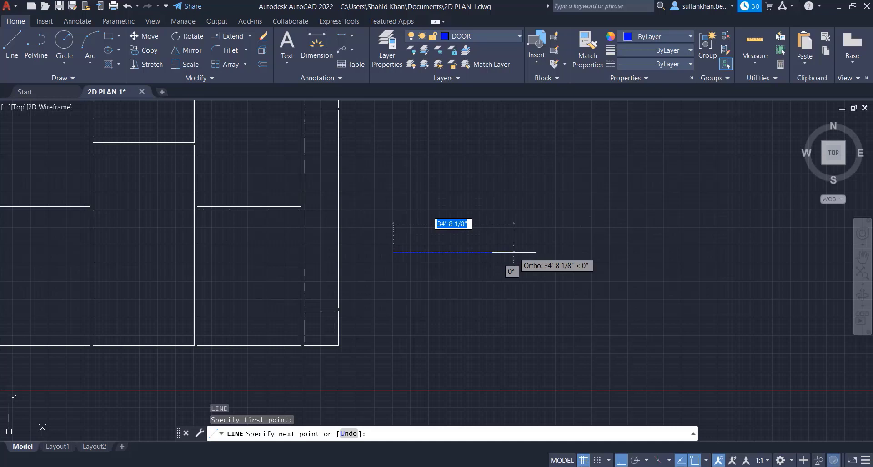
pyautogui.write('3')
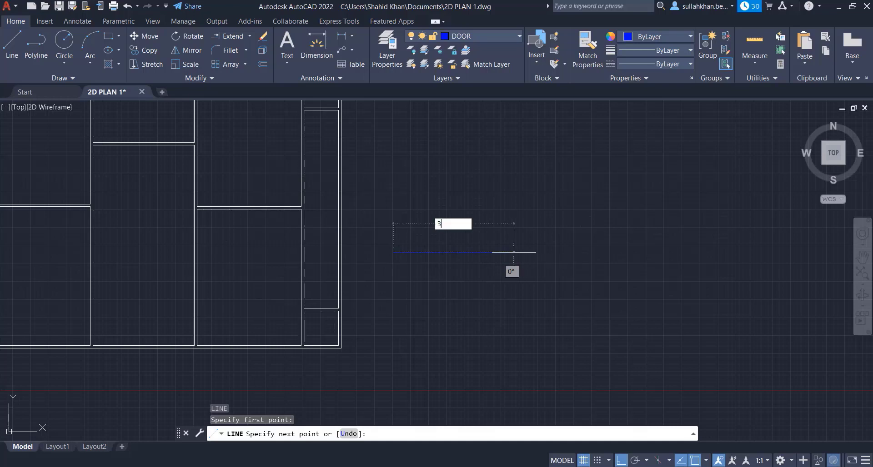
pyautogui.press('Return')
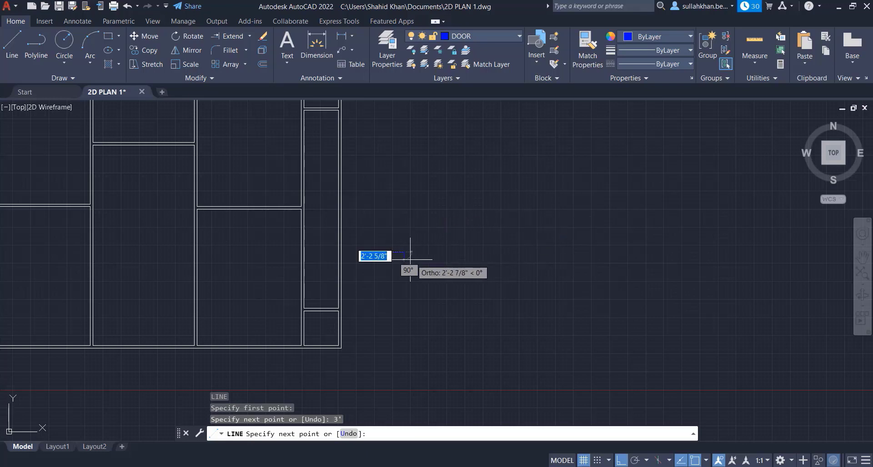
# - Complete the door panel as a thin rectangle with a 1" end rising from the line and an upper edge returning to the start
pyautogui.scroll(4, 410, 259)
pyautogui.scroll(4, 341, 241)
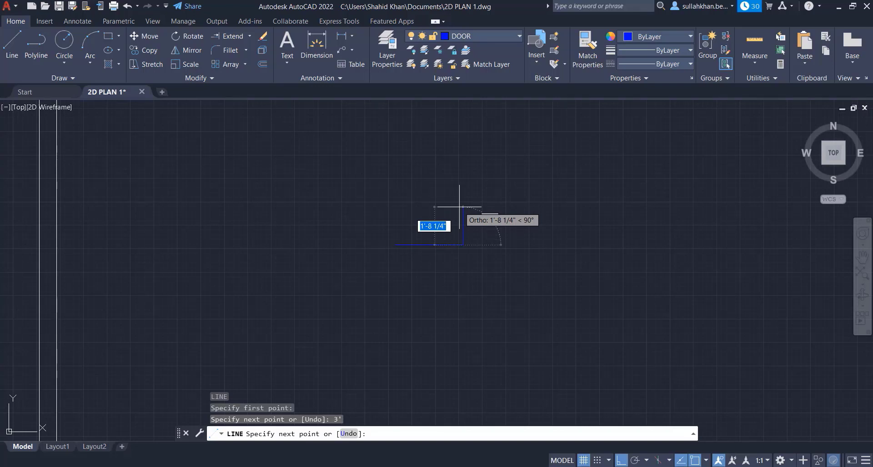
pyautogui.write('1')
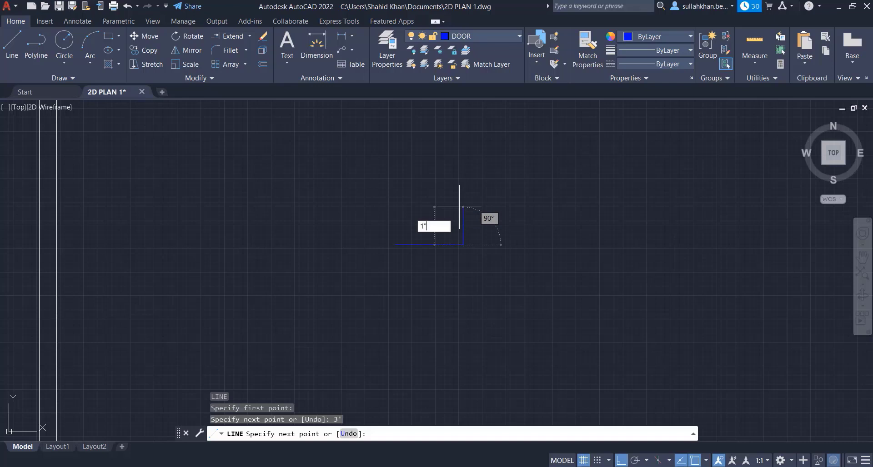
pyautogui.press('Return')
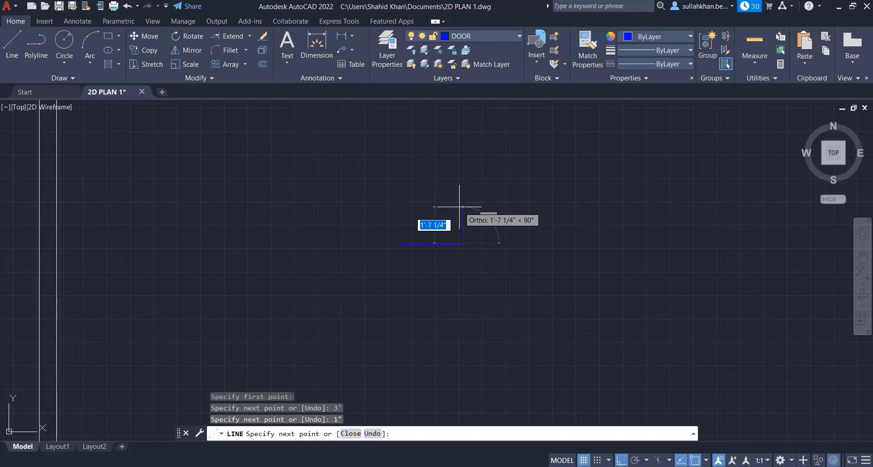
pyautogui.scroll(5, 381, 237)
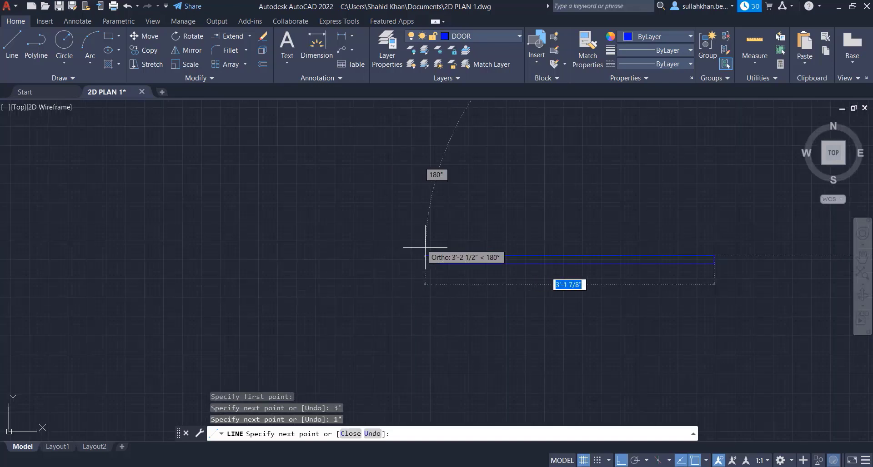
pyautogui.write("3'")
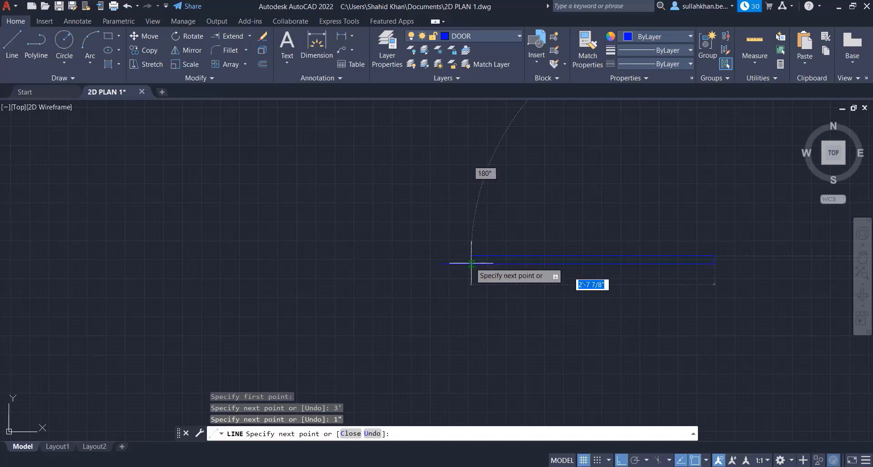
pyautogui.click(440, 263)
pyautogui.click(439, 262)
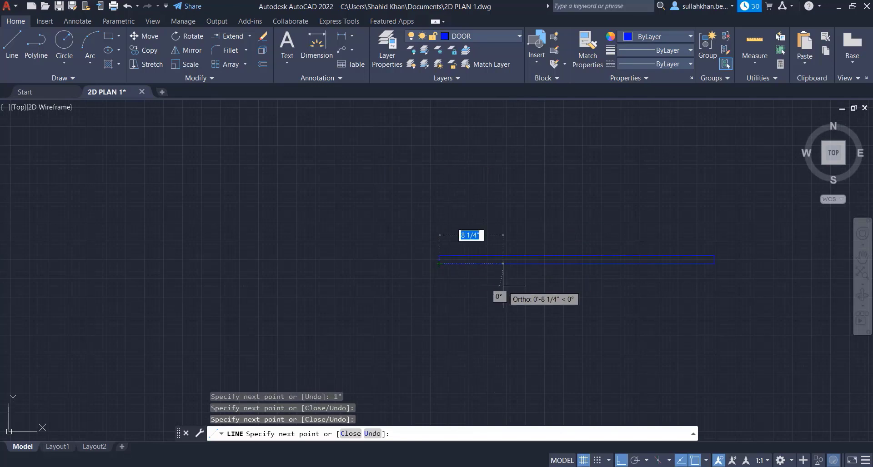
pyautogui.scroll(4, 471, 281)
pyautogui.press('Return')
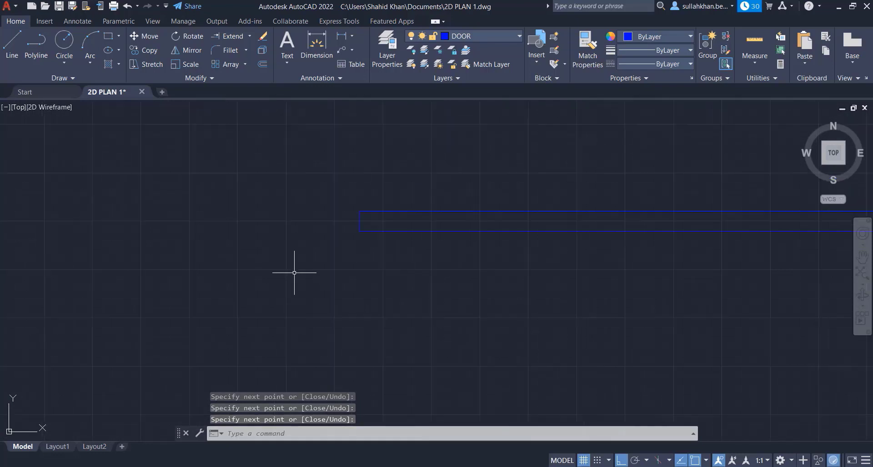
# - Rotate the whole door panel a quarter turn so it stands vertically
pyautogui.scroll(-6, 270, 291)
pyautogui.hotkey('ctrl', 'a')
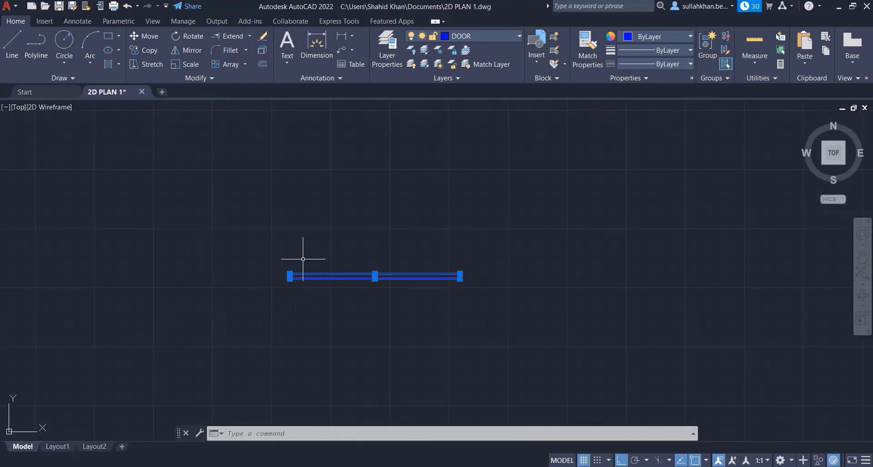
pyautogui.click(385, 306)
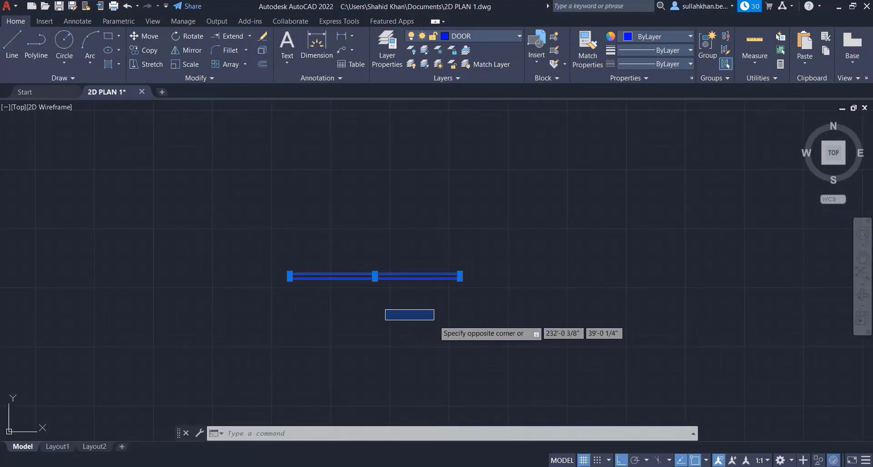
pyautogui.press('Escape')
pyautogui.click(276, 323)
pyautogui.write('RO')
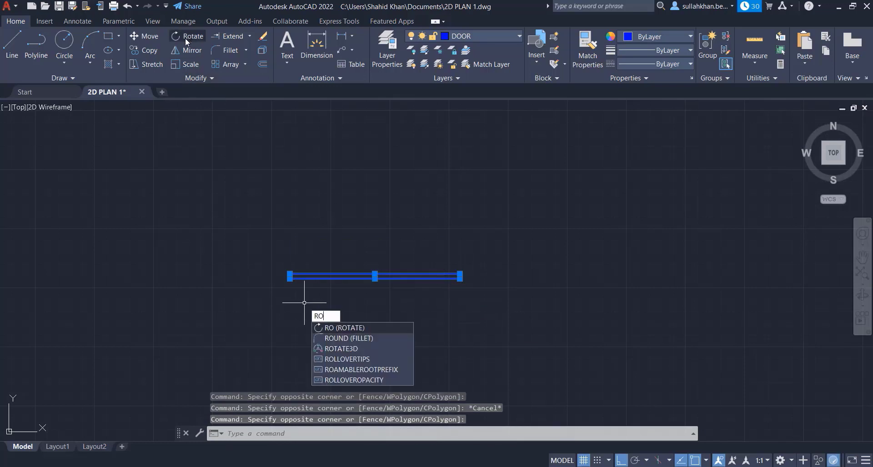
pyautogui.press('Return')
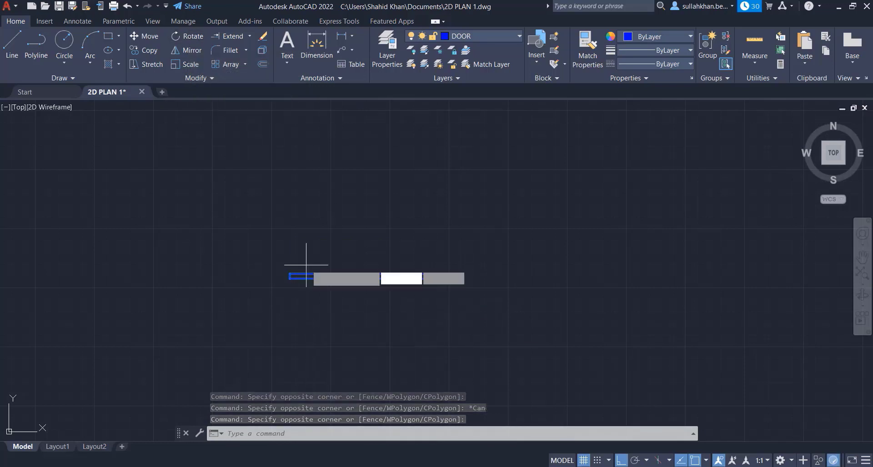
pyautogui.click(354, 276)
pyautogui.click(351, 219)
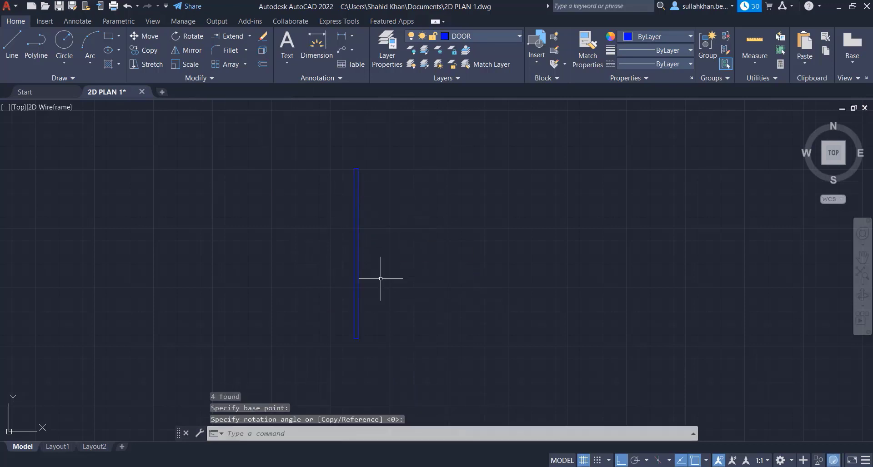
pyautogui.click(388, 149)
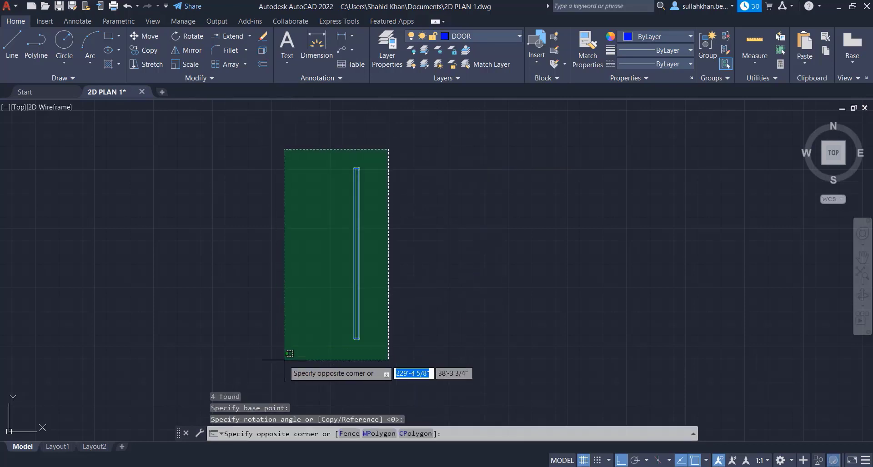
pyautogui.click(291, 351)
pyautogui.press('Escape')
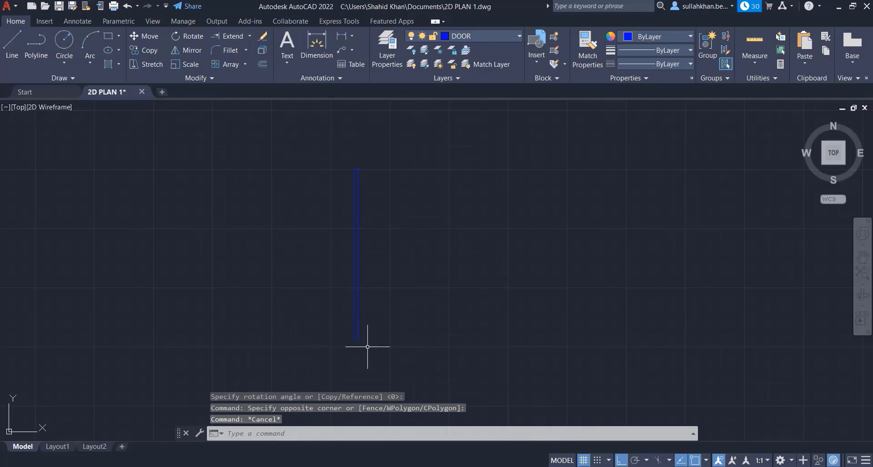
# - Draw a 3' horizontal line to the right from the vertical door panel's lower-right corner
pyautogui.write('l')
pyautogui.press('Return')
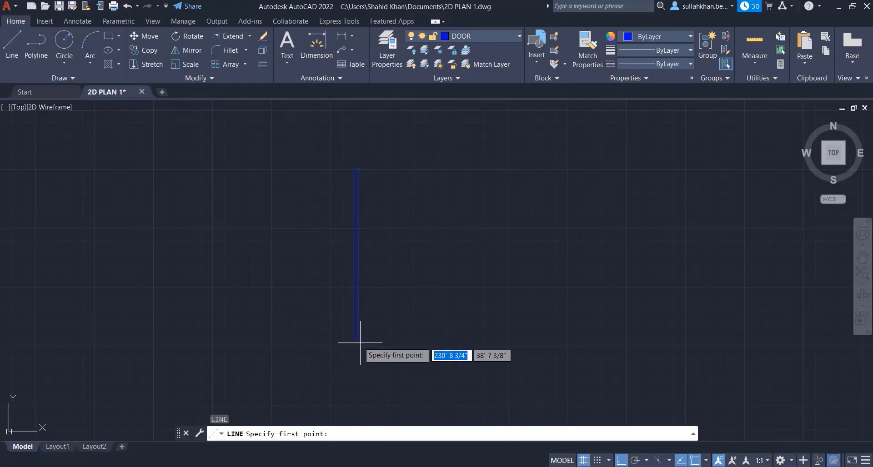
pyautogui.click(357, 338)
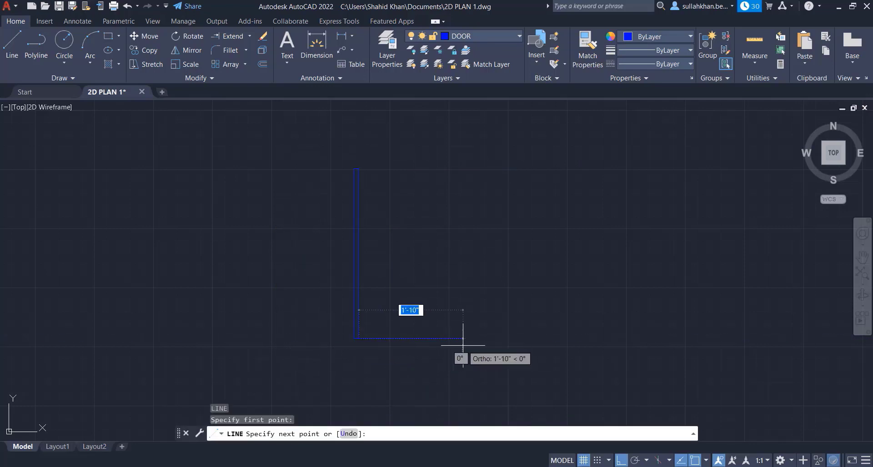
pyautogui.write("3'")
pyautogui.press('Return')
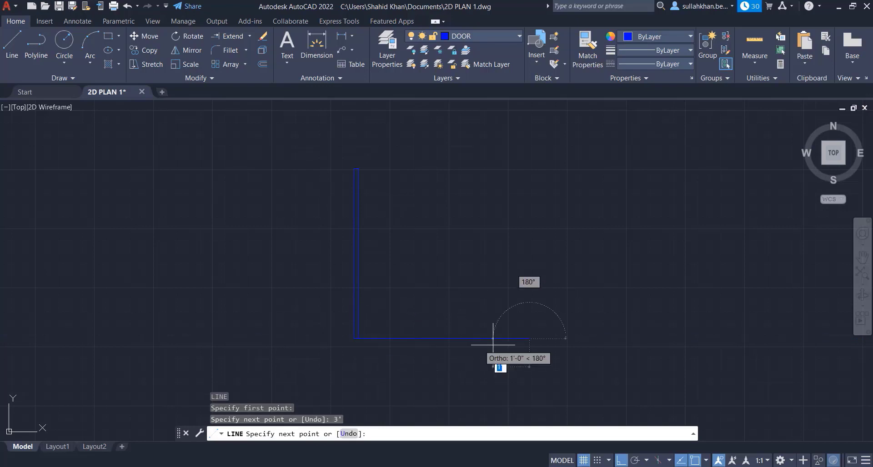
pyautogui.press('Return')
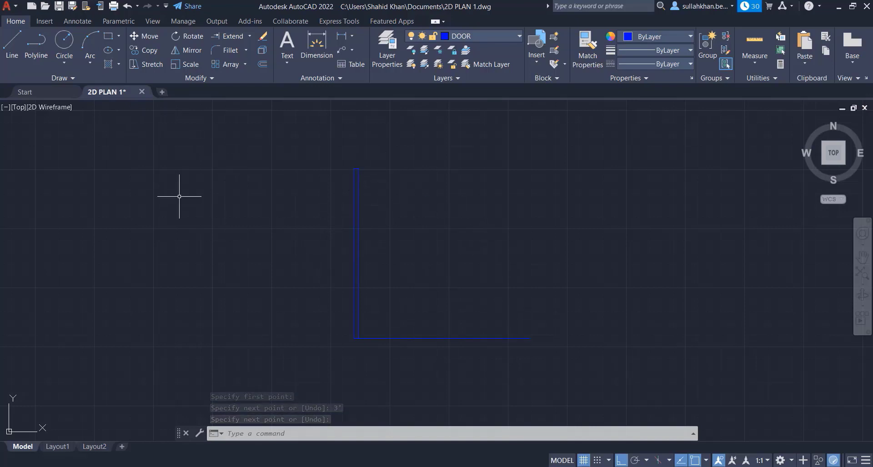
# - Draw a start-center-end arc from the door panel's lower-right corner, centered on its upper-right corner, sweeping a quarter circle to the right
pyautogui.click(94, 59)
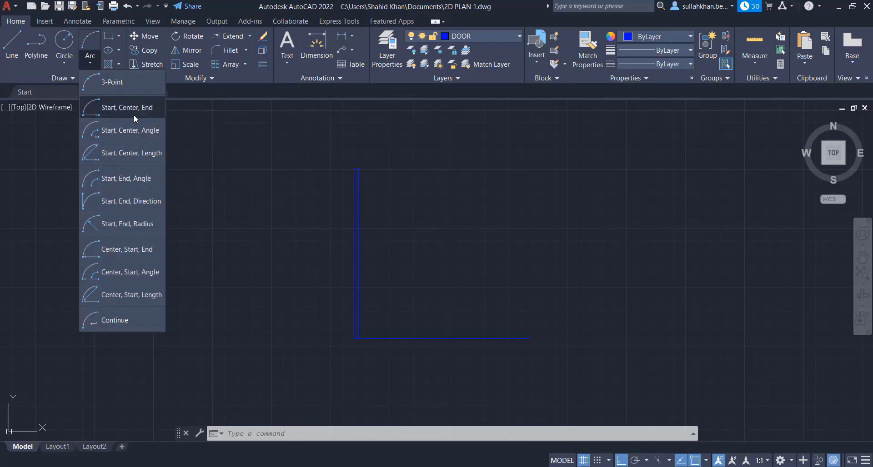
pyautogui.click(134, 115)
pyautogui.click(359, 338)
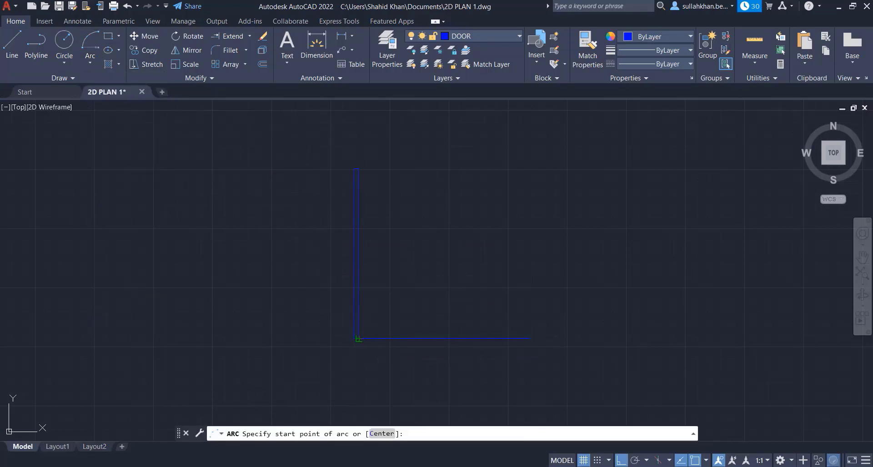
pyautogui.click(358, 169)
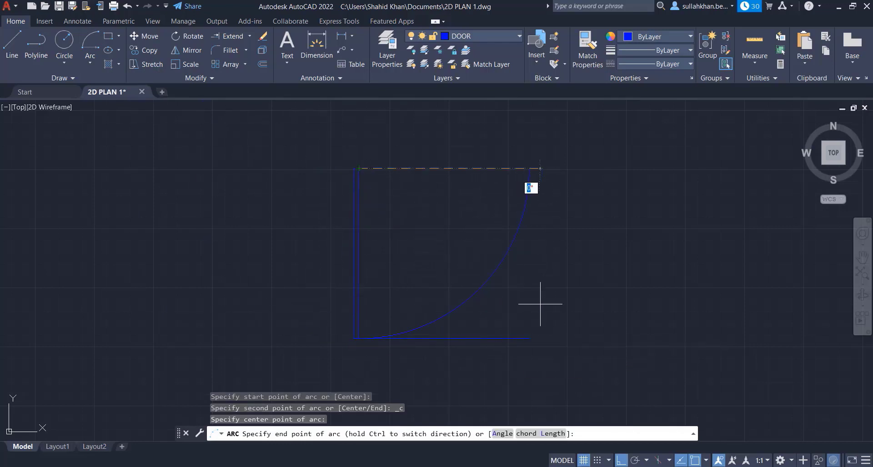
pyautogui.click(549, 266)
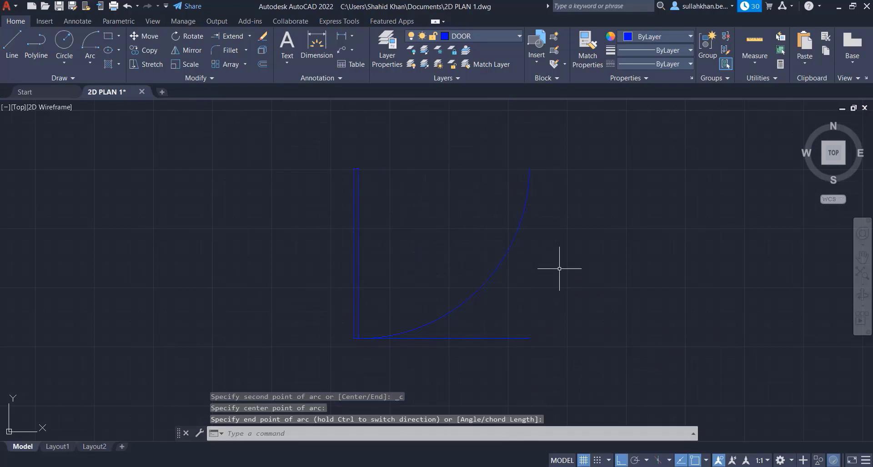
# - Rotate the arc 90° counterclockwise about a point on its curve so that it bulges toward the upper right
pyautogui.click(580, 240)
pyautogui.click(414, 259)
pyautogui.write('RO')
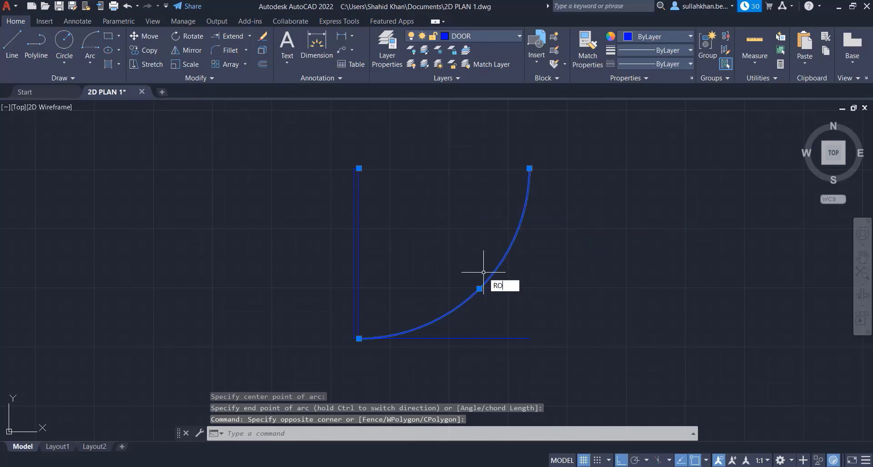
pyautogui.press('Return')
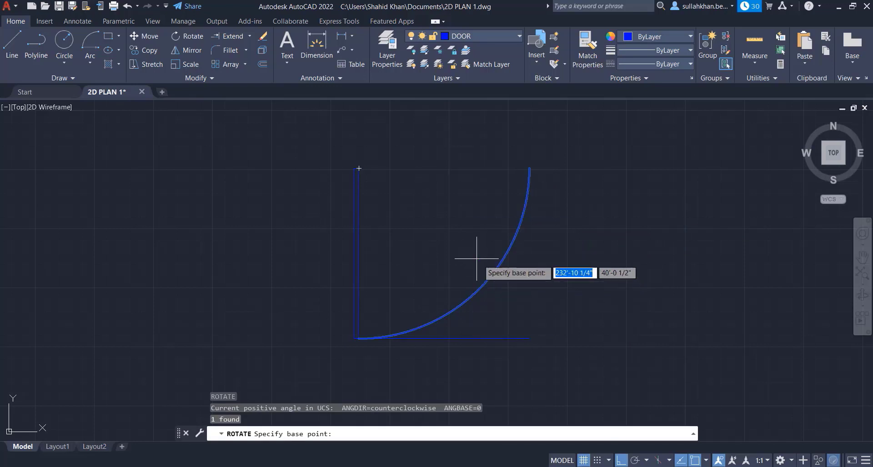
pyautogui.click(499, 266)
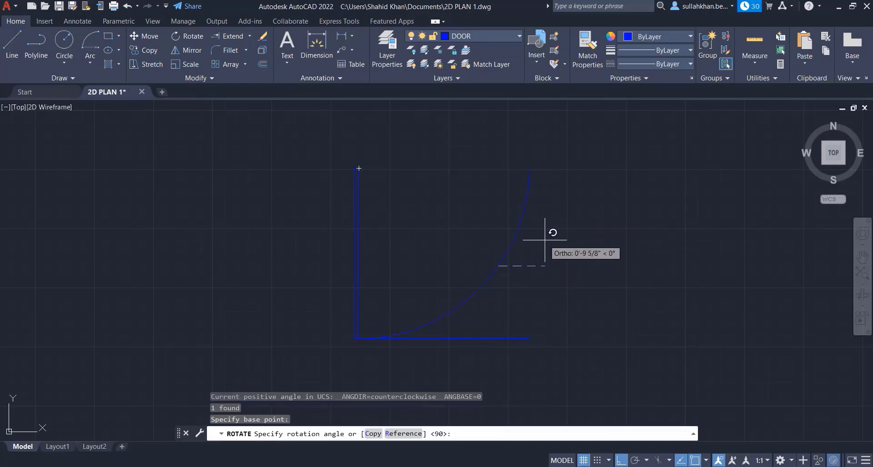
pyautogui.click(503, 228)
# - Move the arc by its upper-left endpoint onto the door panel's upper-right corner
pyautogui.click(450, 212)
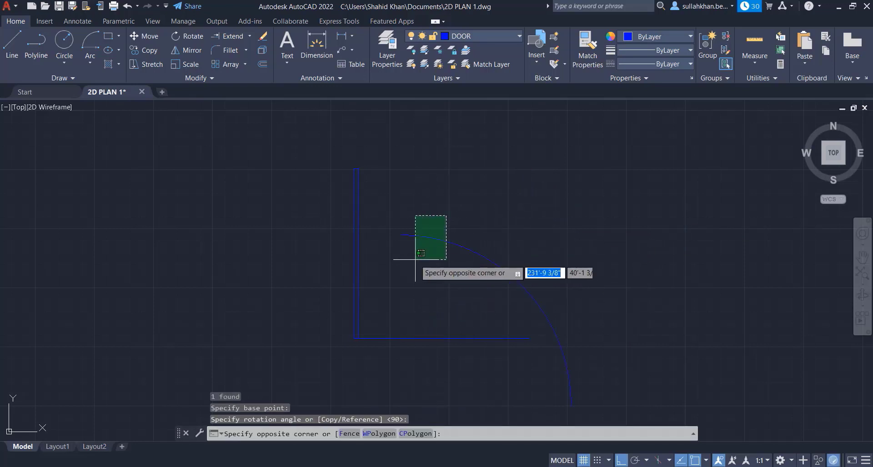
pyautogui.click(413, 263)
pyautogui.write('m')
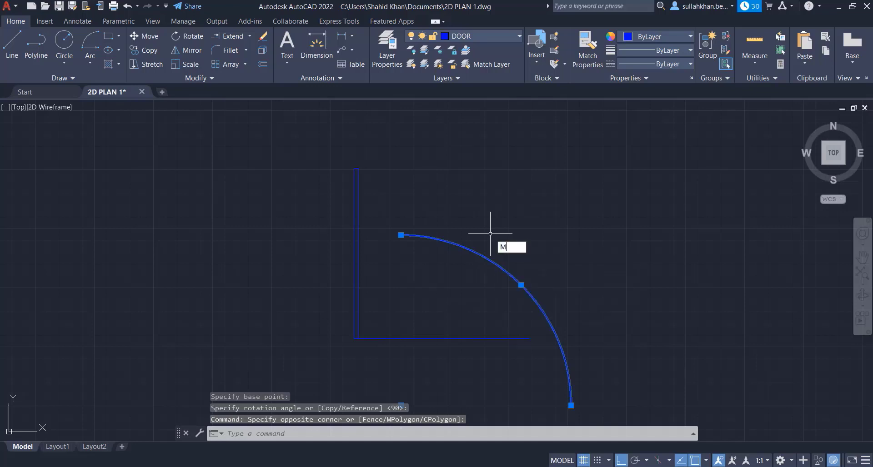
pyautogui.press('Return')
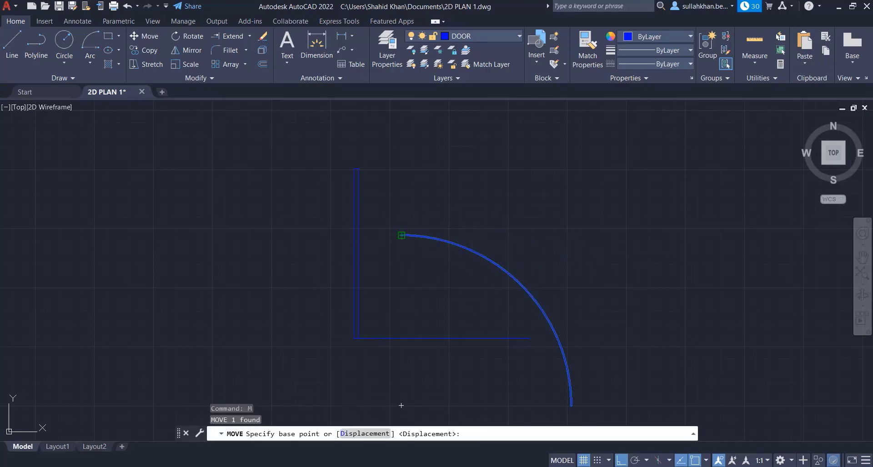
pyautogui.click(401, 236)
pyautogui.click(354, 169)
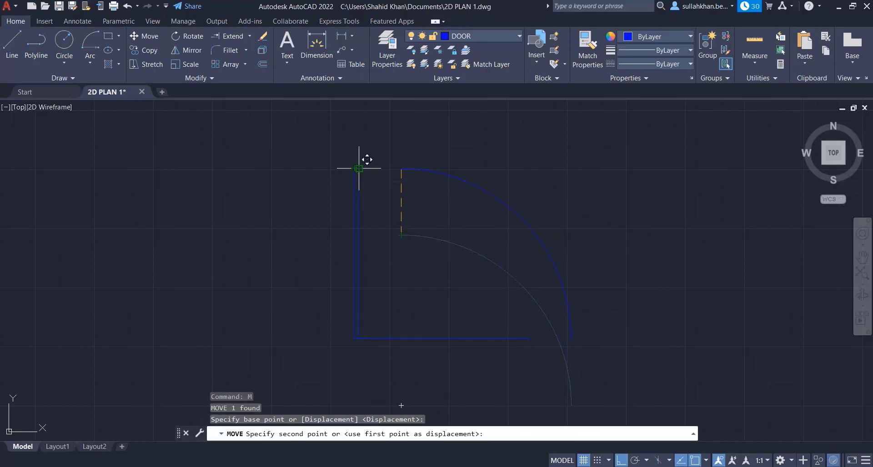
pyautogui.scroll(-2, 449, 199)
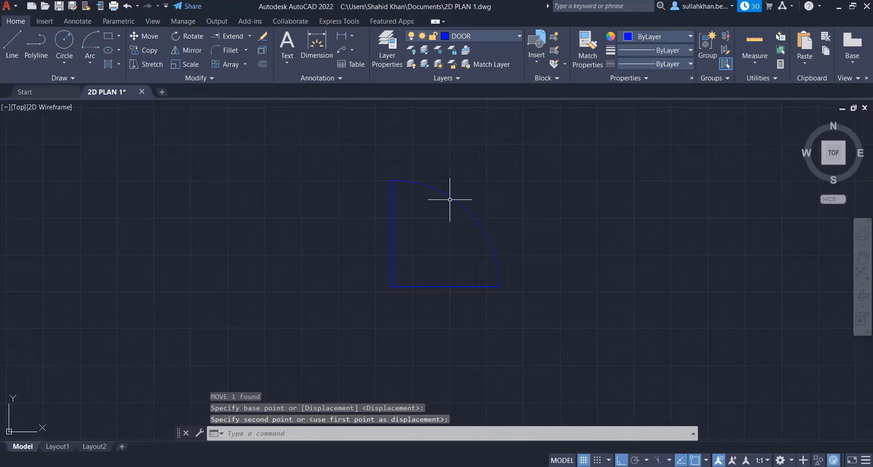
pyautogui.scroll(2, 427, 328)
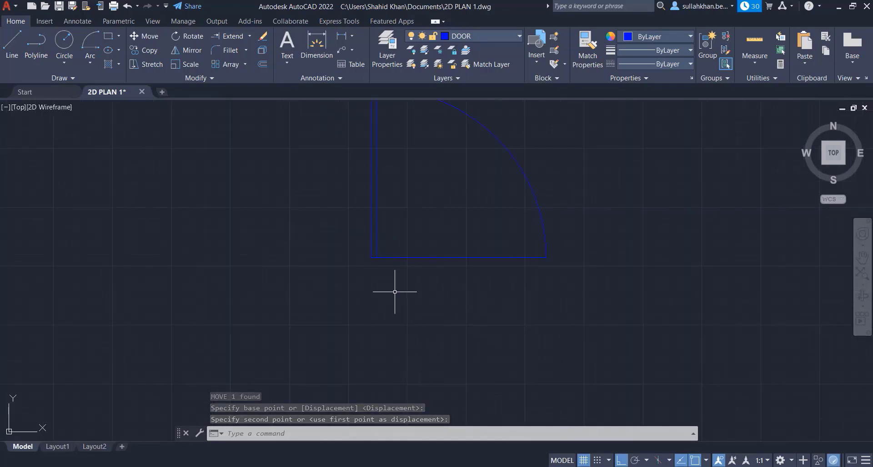
pyautogui.scroll(-2, 339, 334)
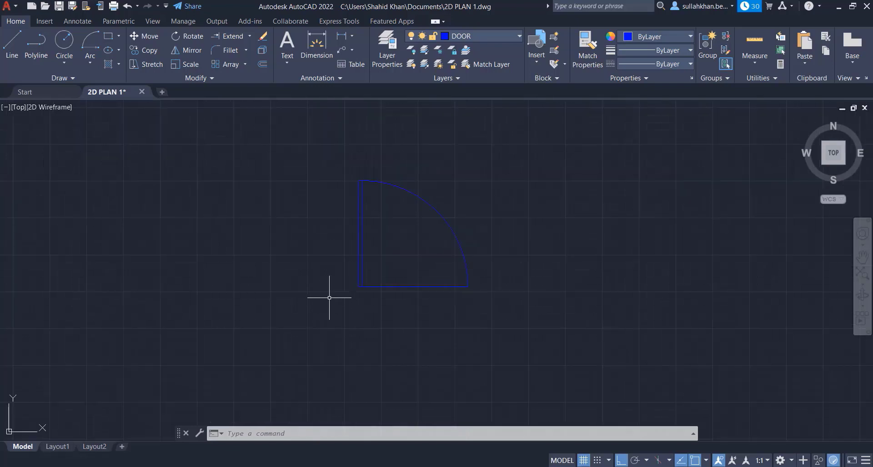
# - Draw a 9" line straight down from the door panel's lower-left corner as the left jamb's inner side
pyautogui.scroll(1, 350, 291)
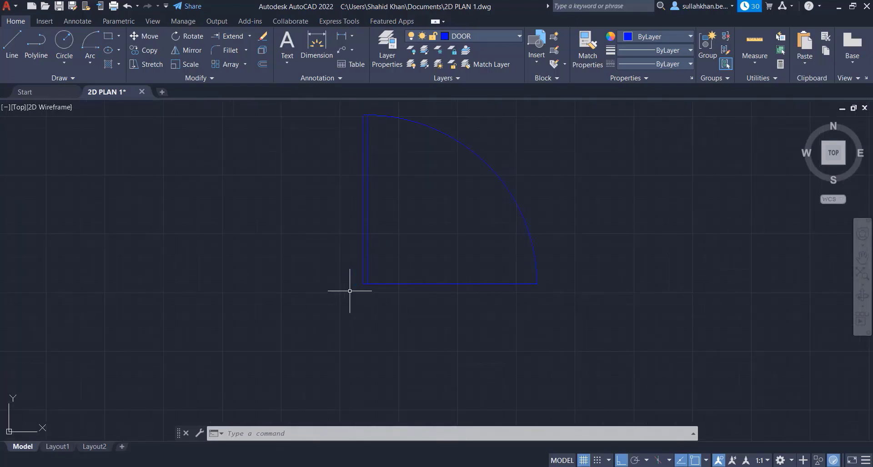
pyautogui.write('l')
pyautogui.press('Return')
pyautogui.click(364, 284)
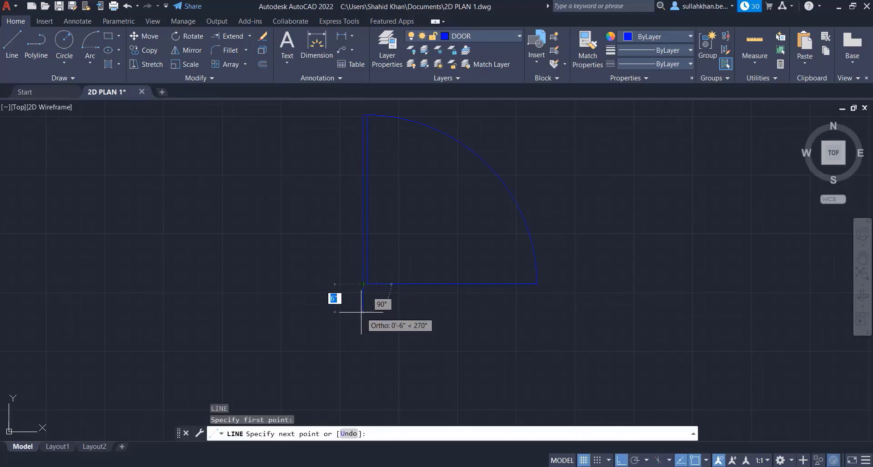
pyautogui.write('9')
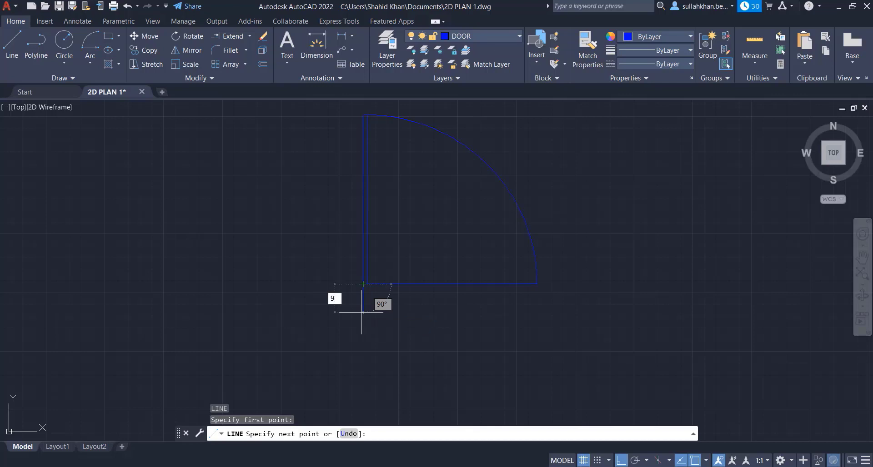
pyautogui.press('Return')
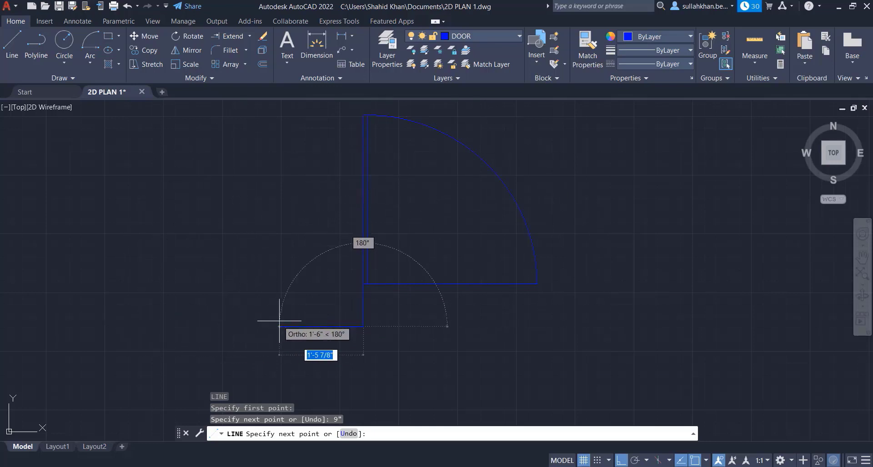
pyautogui.write("1'")
pyautogui.press('Return')
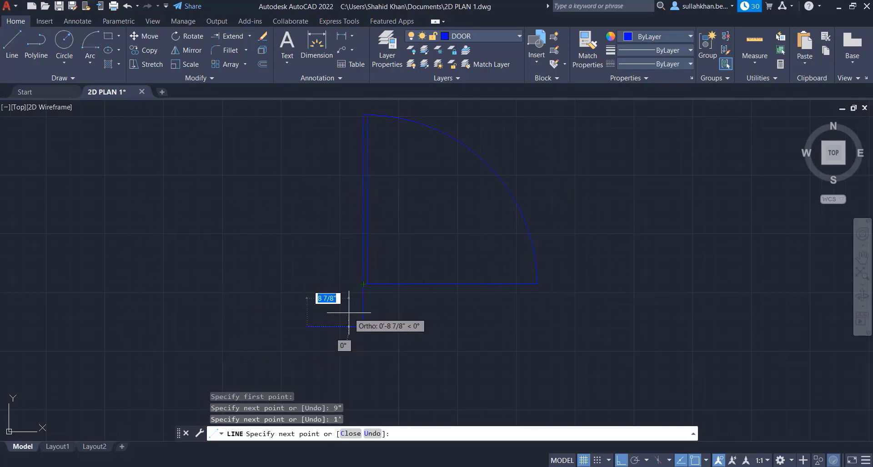
pyautogui.hotkey('ctrl', 'z')
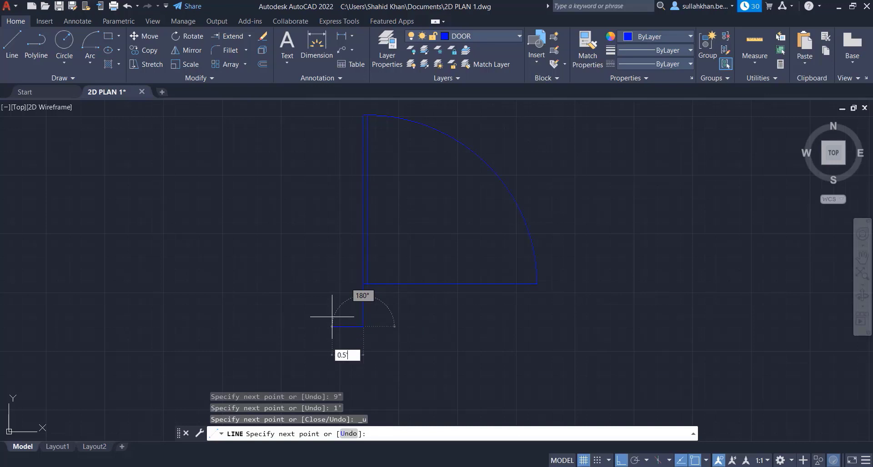
# - Complete the left jamb rectangle with a 0.5' bottom edge to the left, an outer side up to panel-base level, and a closing top edge
pyautogui.write("0.5'")
pyautogui.press('Return')
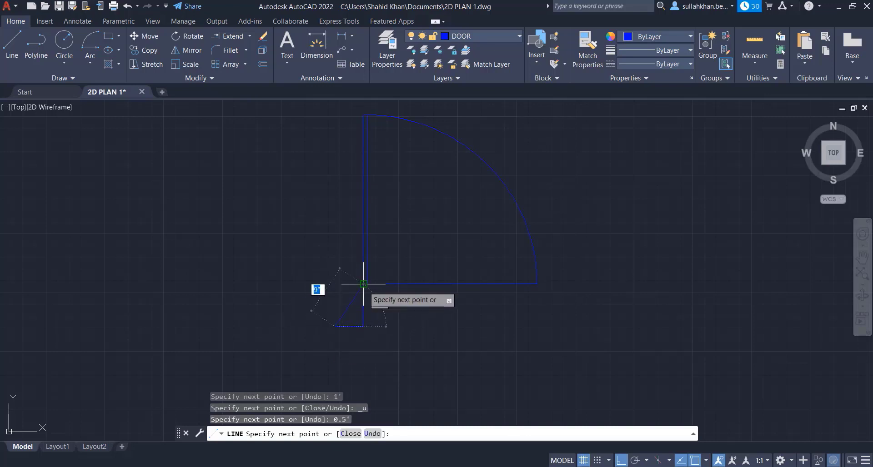
pyautogui.click(335, 285)
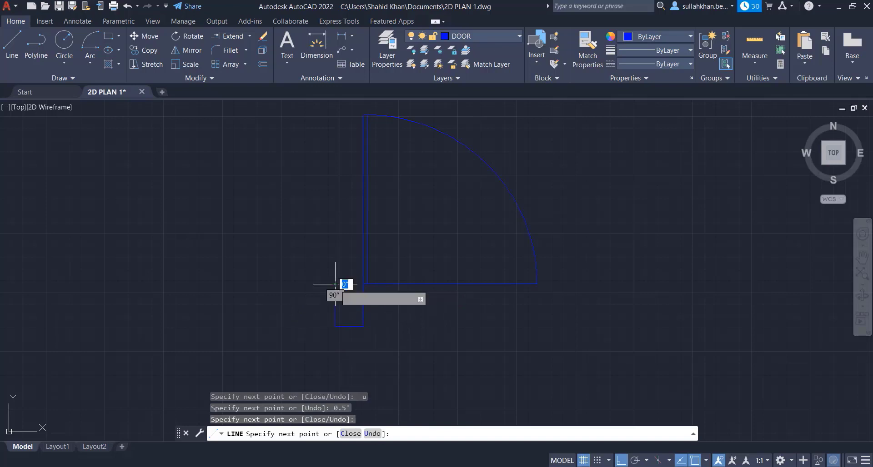
pyautogui.click(363, 285)
pyautogui.press('Escape')
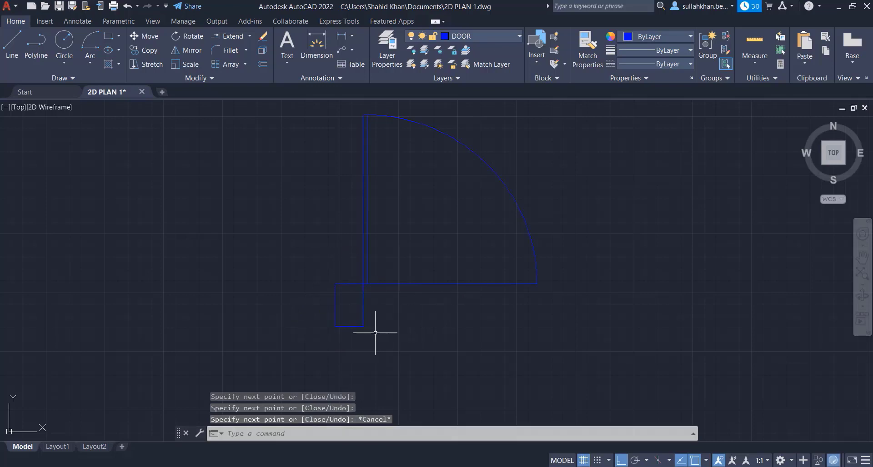
pyautogui.click(305, 274)
pyautogui.click(382, 341)
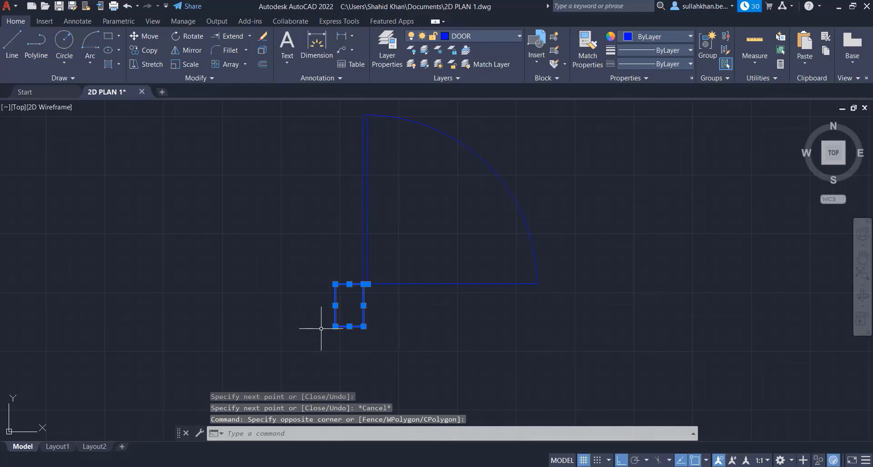
pyautogui.press('Escape')
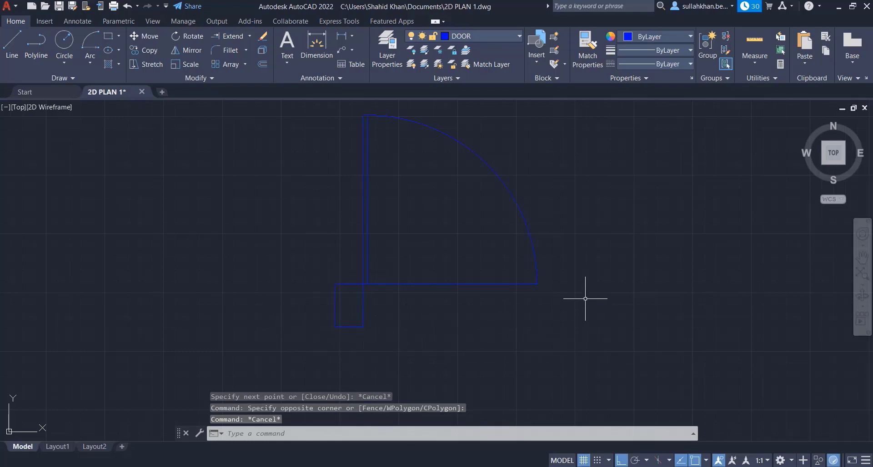
# - Draw the right jamb as a closed rectangle, 9" down and 0.5' to the right from the right end of the 3' line
pyautogui.write('l')
pyautogui.press('Return')
pyautogui.click(537, 284)
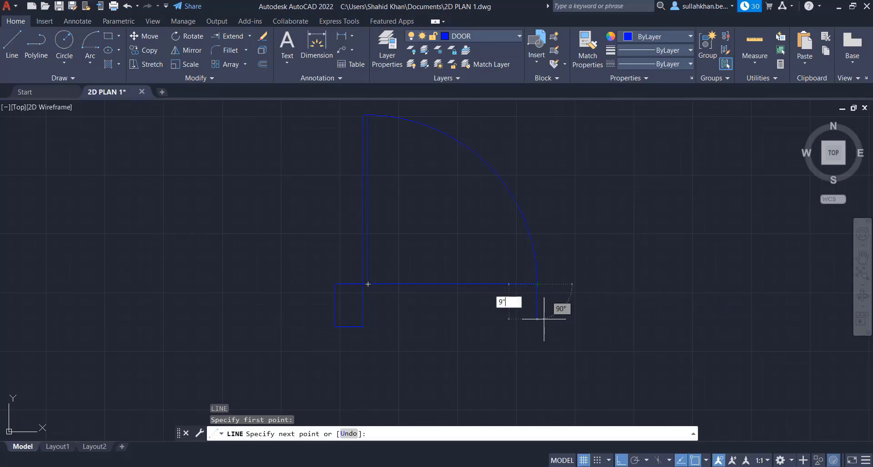
pyautogui.write('9"')
pyautogui.press('Return')
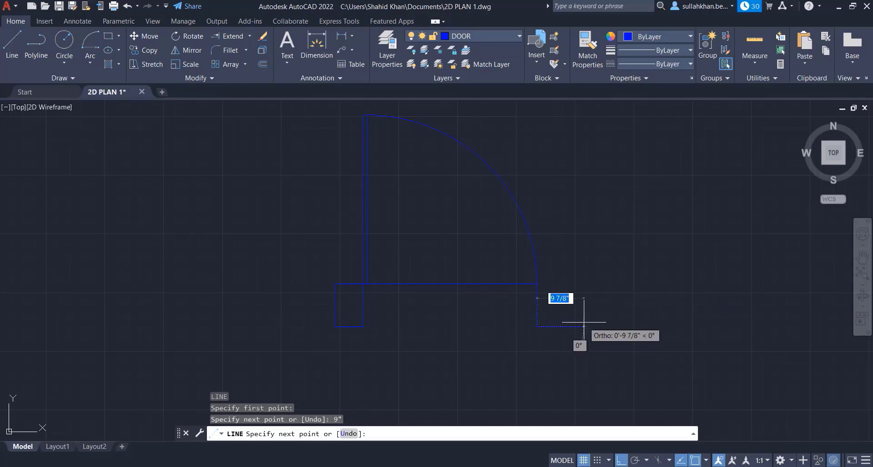
pyautogui.write('0.')
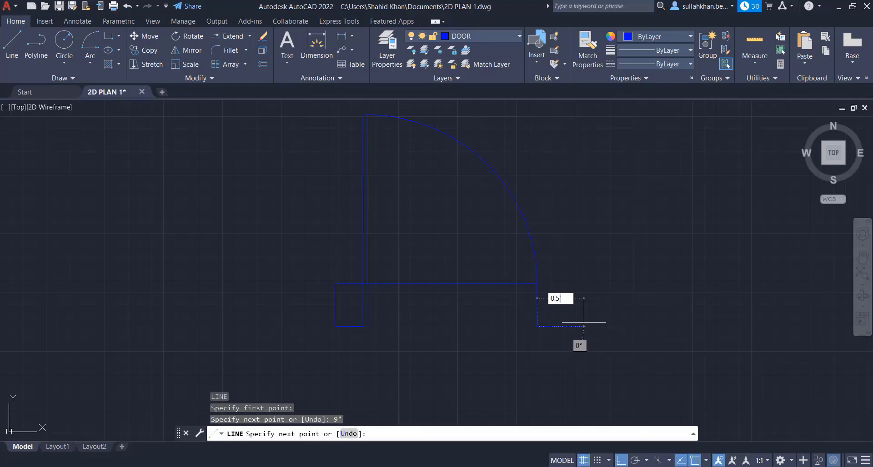
pyautogui.write("5'")
pyautogui.press('Return')
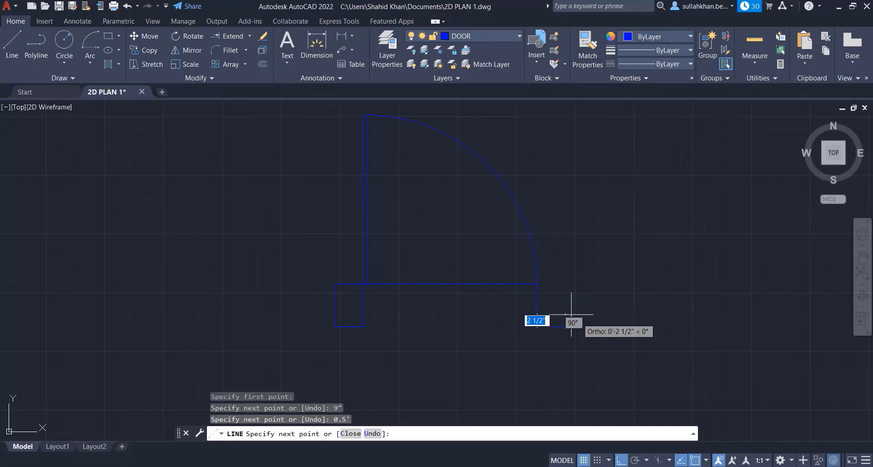
pyautogui.click(565, 284)
pyautogui.click(537, 285)
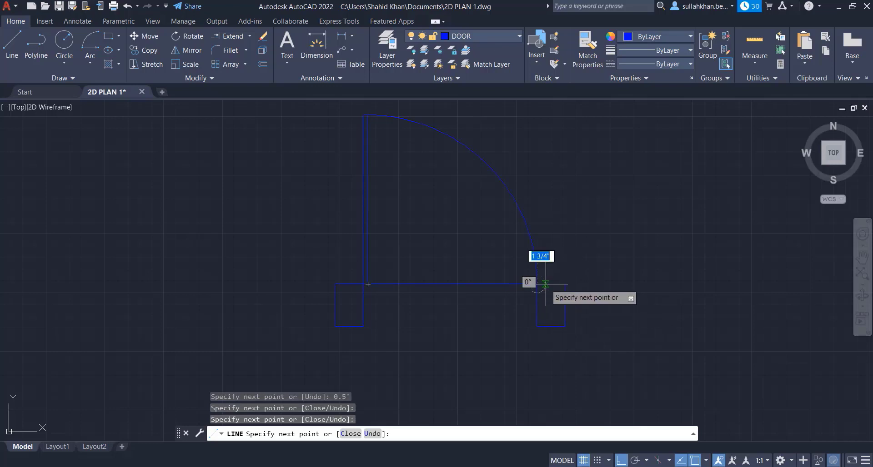
pyautogui.press('Return')
# - Delete the 3' horizontal line spanning the opening between the two jambs
pyautogui.scroll(-2, 463, 327)
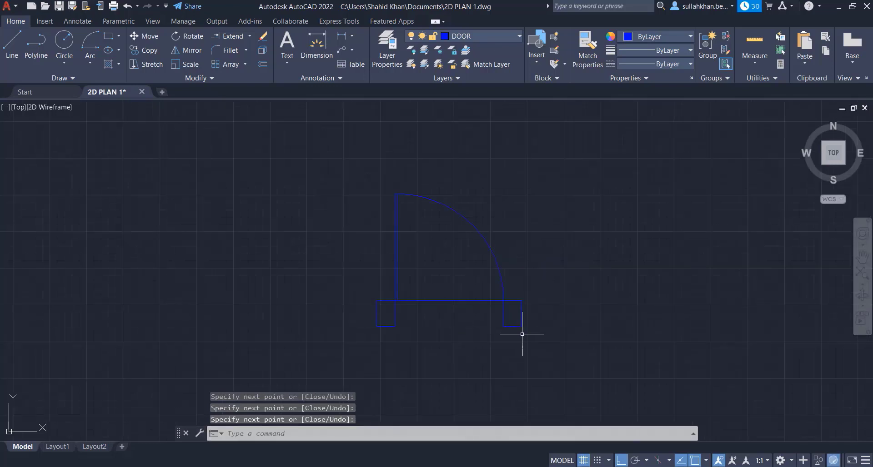
pyautogui.click(482, 286)
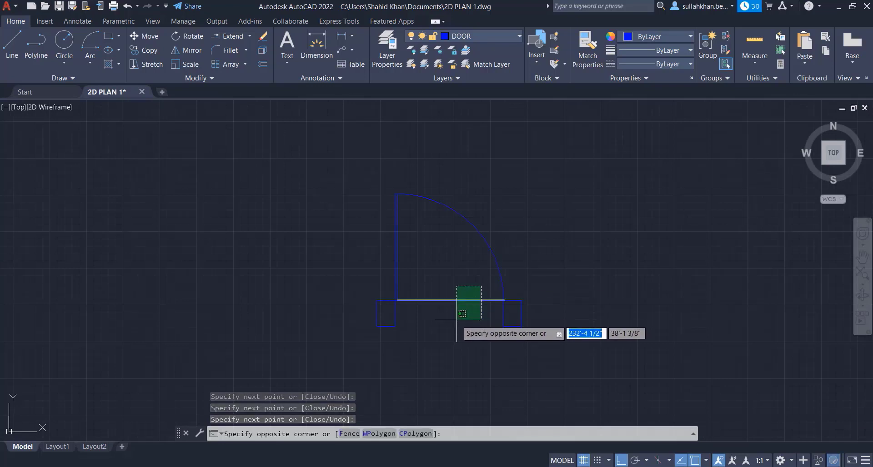
pyautogui.click(457, 320)
pyautogui.press('Delete')
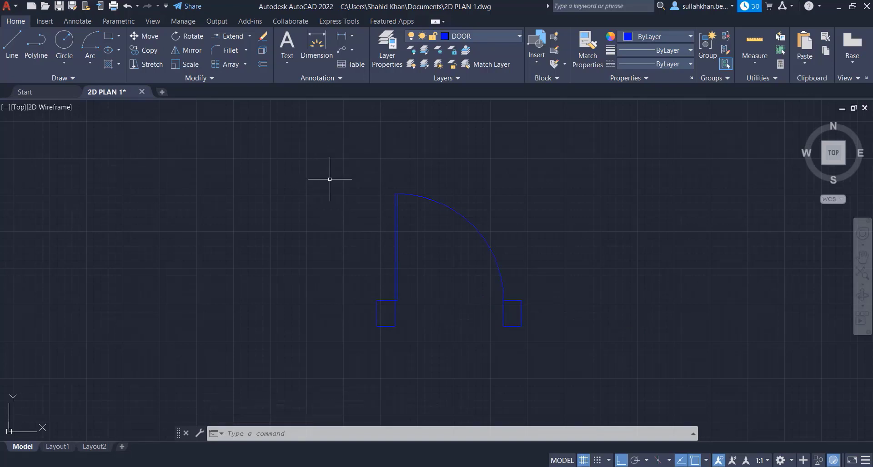
# - Start a block definition named DOOR and select the whole door symbol with both jambs as its objects
pyautogui.write('BLOCK')
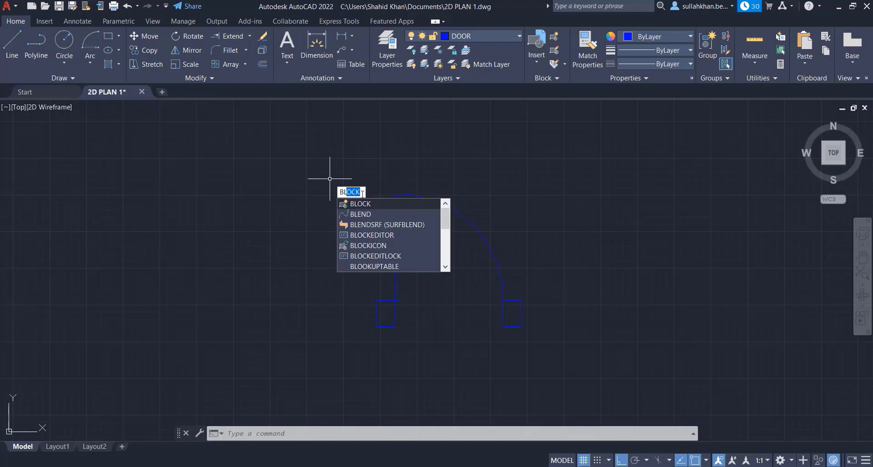
pyautogui.press('Return')
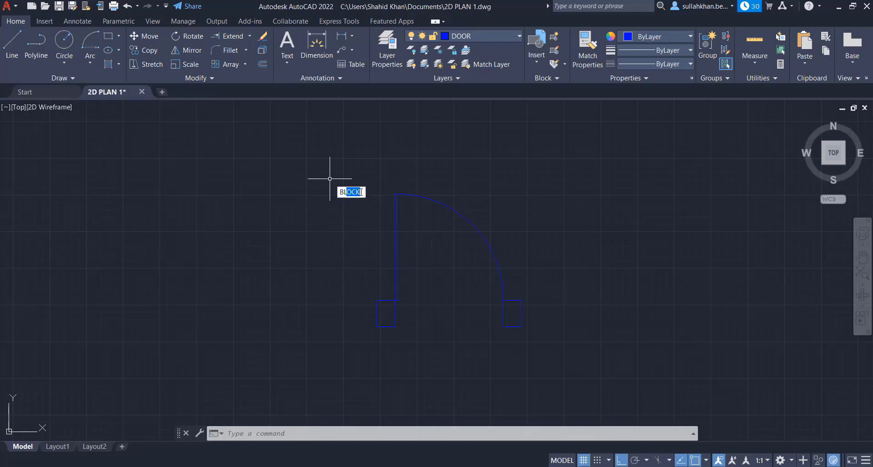
pyautogui.write('DOOR')
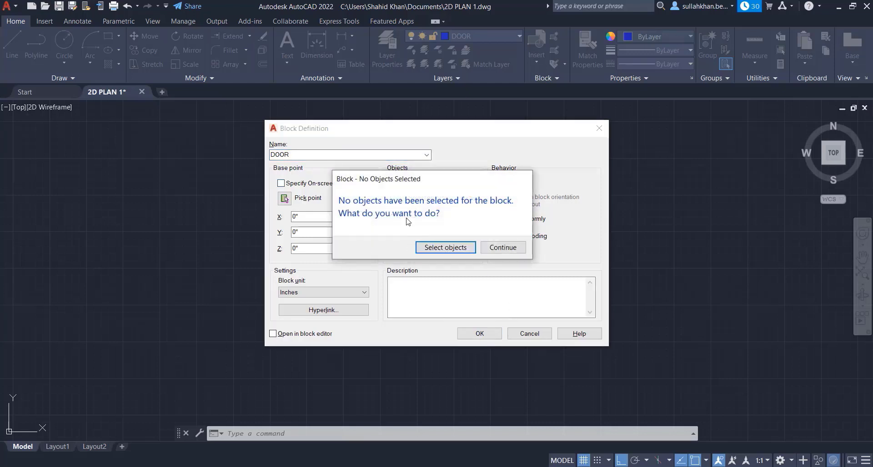
pyautogui.click(440, 248)
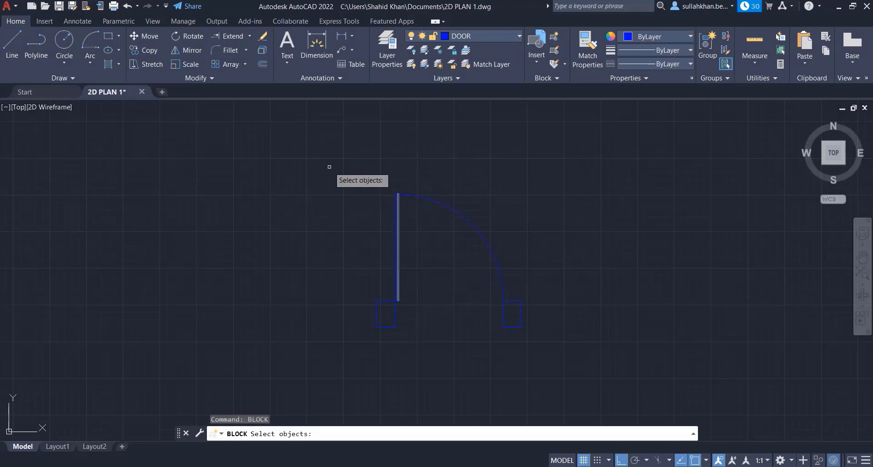
pyautogui.click(567, 164)
pyautogui.click(308, 378)
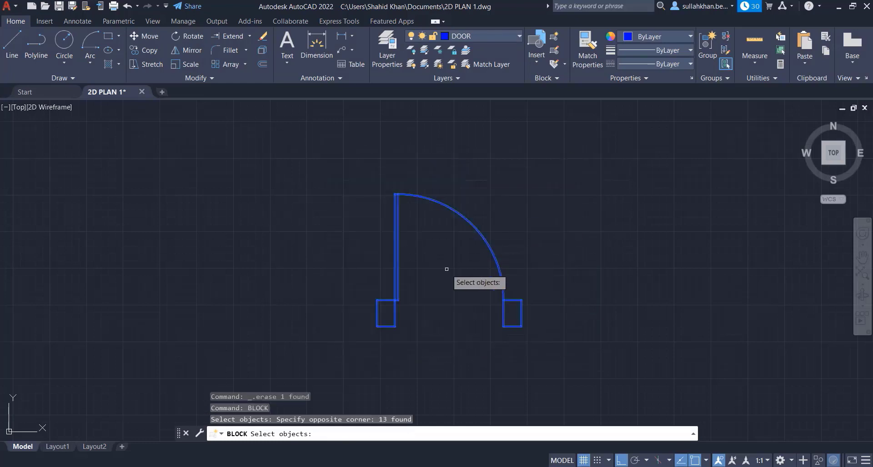
pyautogui.press('Return')
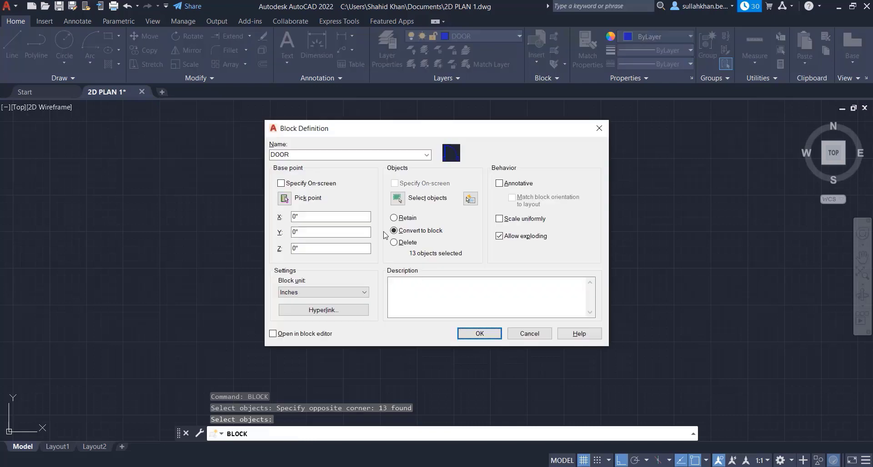
# - Set the block's base point at the left jamb's lower-left corner and create the block
pyautogui.click(286, 198)
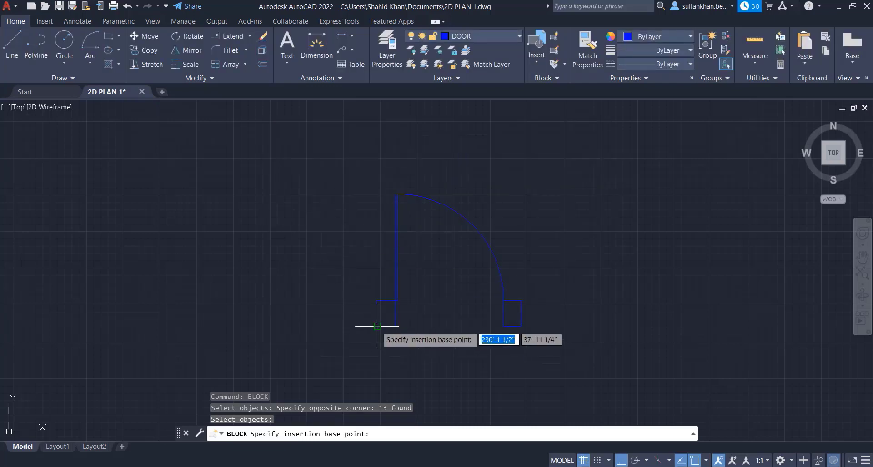
pyautogui.click(377, 326)
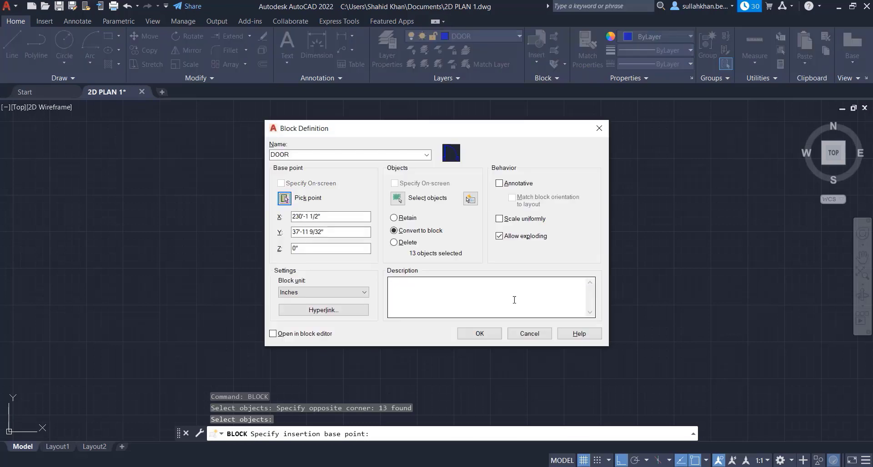
pyautogui.click(489, 334)
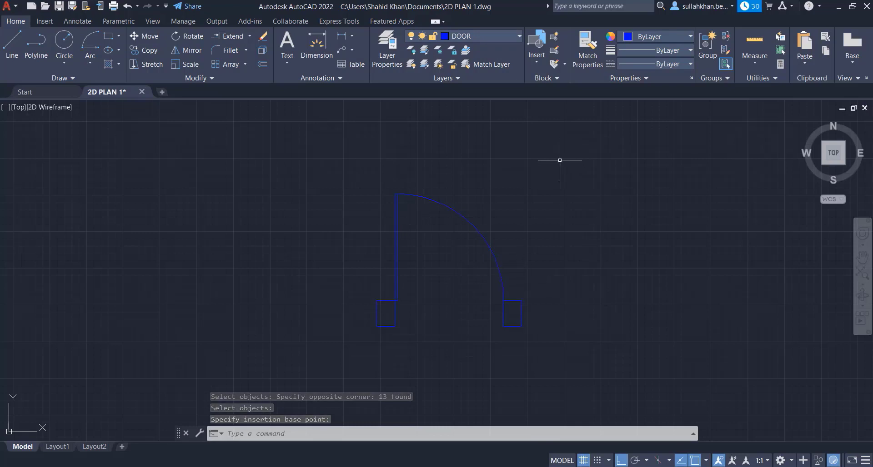
# - Insert the DOOR block in the upper room, just left of the small room in the plan's upper-right corner
pyautogui.click(535, 64)
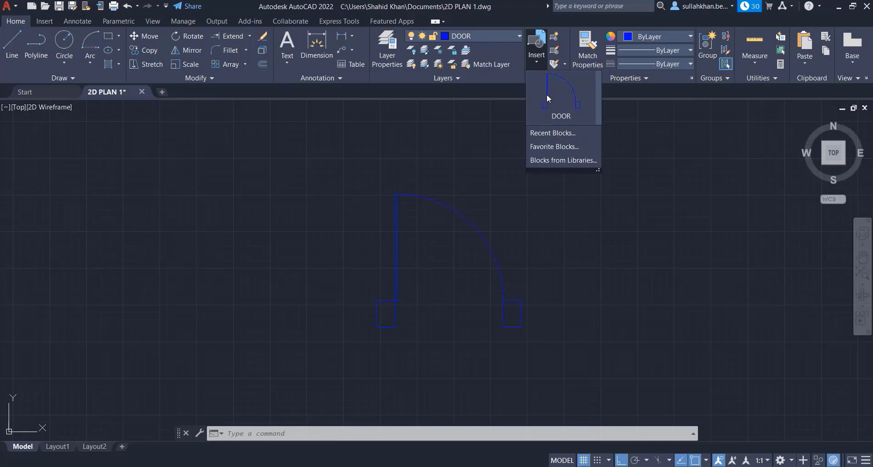
pyautogui.scroll(-6, 682, 248)
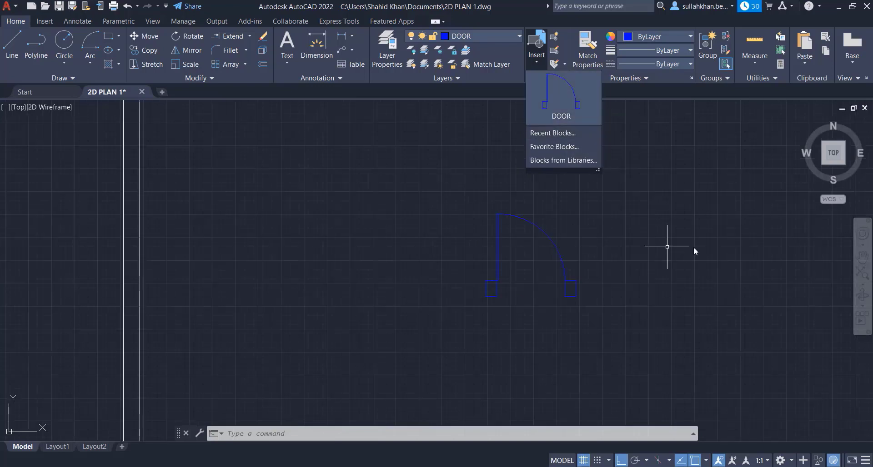
pyautogui.scroll(-5, 693, 256)
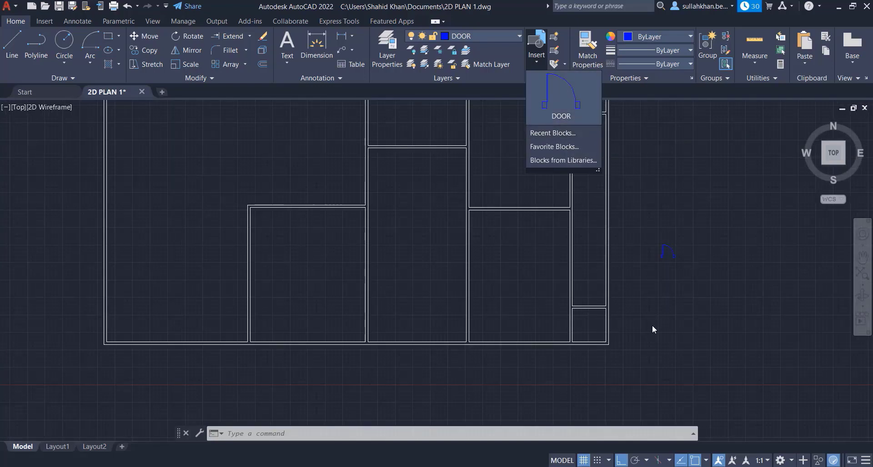
pyautogui.click(568, 105)
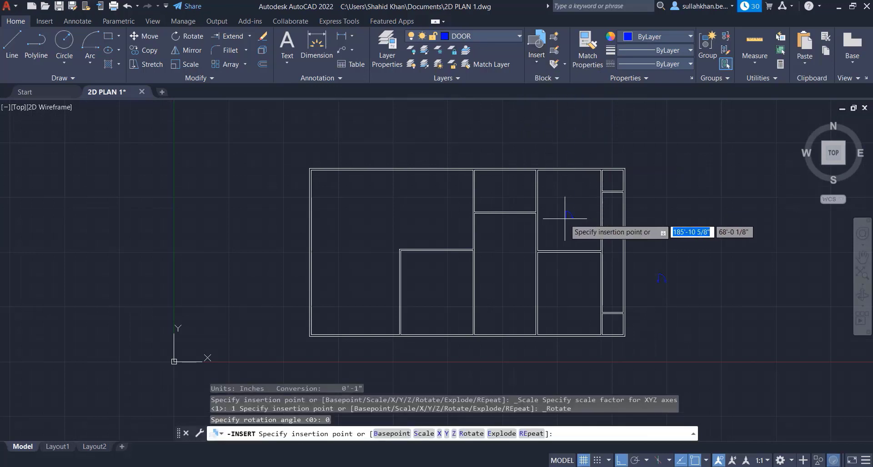
pyautogui.scroll(6, 603, 182)
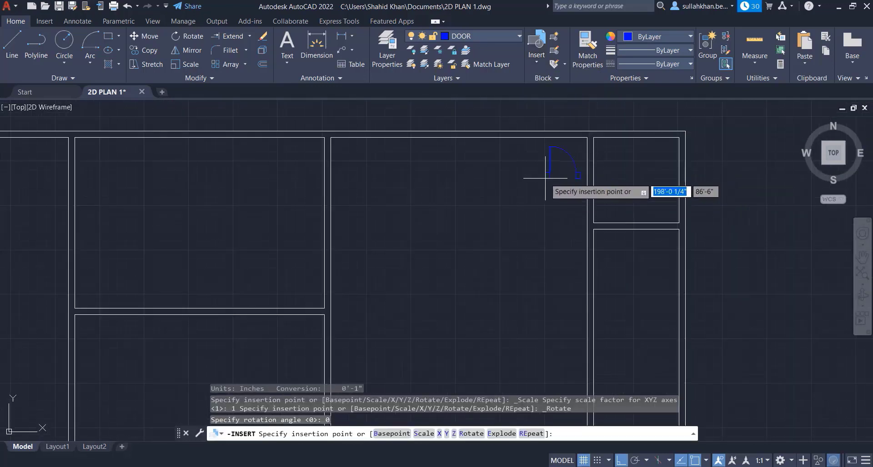
pyautogui.scroll(-3, 432, 282)
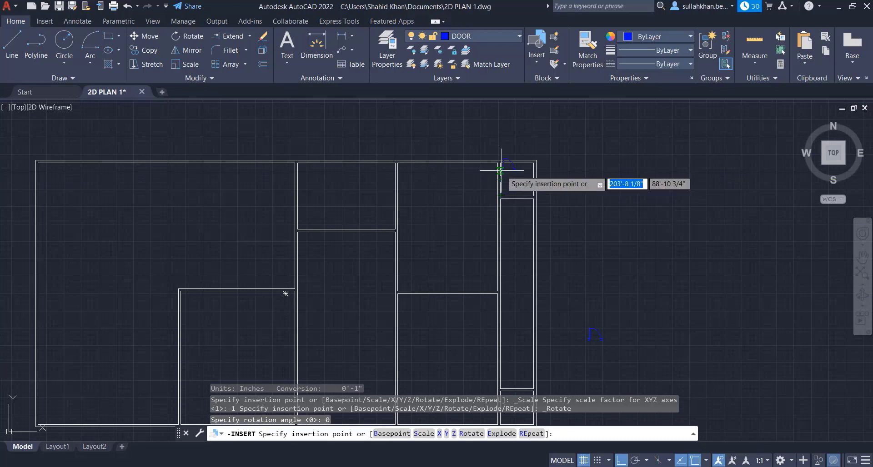
pyautogui.scroll(4, 507, 182)
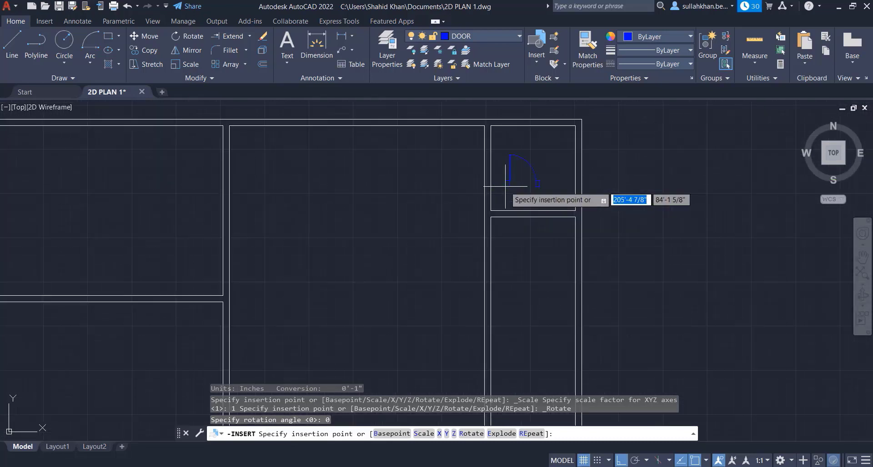
pyautogui.click(399, 185)
# - Copy the original door block outside the plan into the room below, near its lower-right corner beside the small corner room
pyautogui.scroll(-2, 424, 187)
pyautogui.scroll(-3, 400, 127)
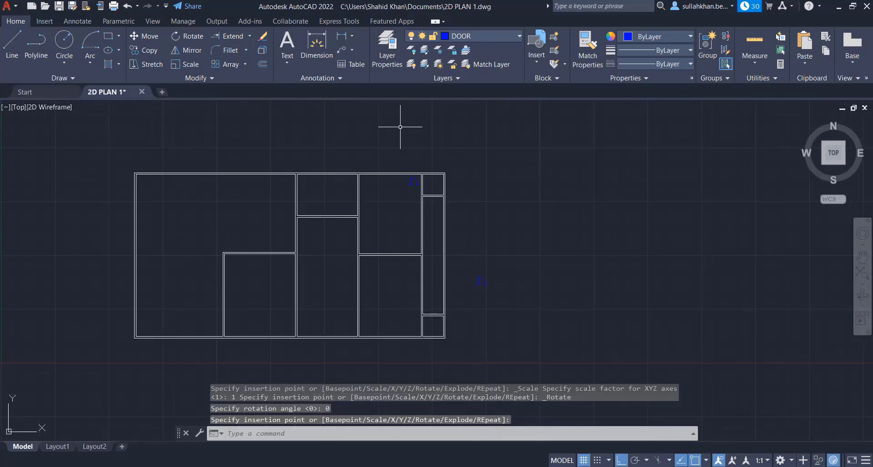
pyautogui.click(505, 272)
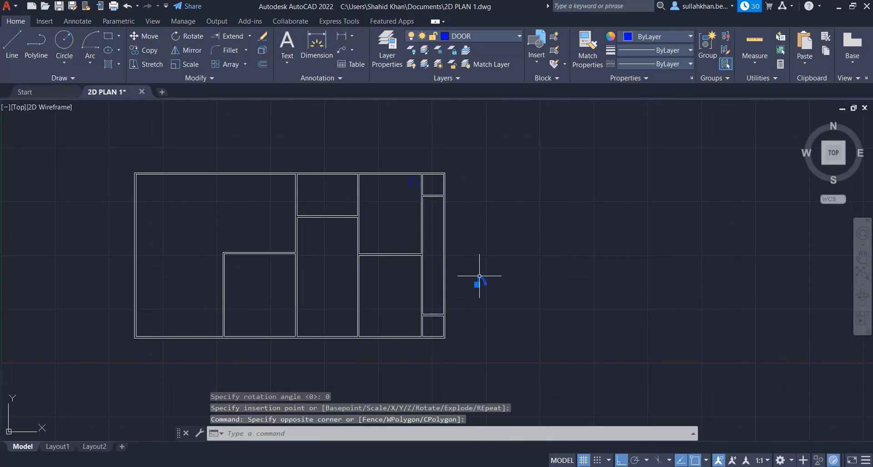
pyautogui.rightClick(480, 282)
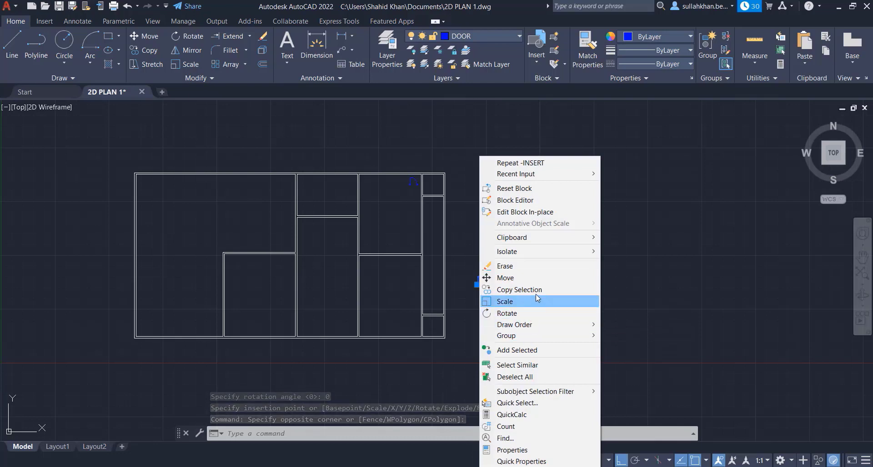
pyautogui.click(513, 290)
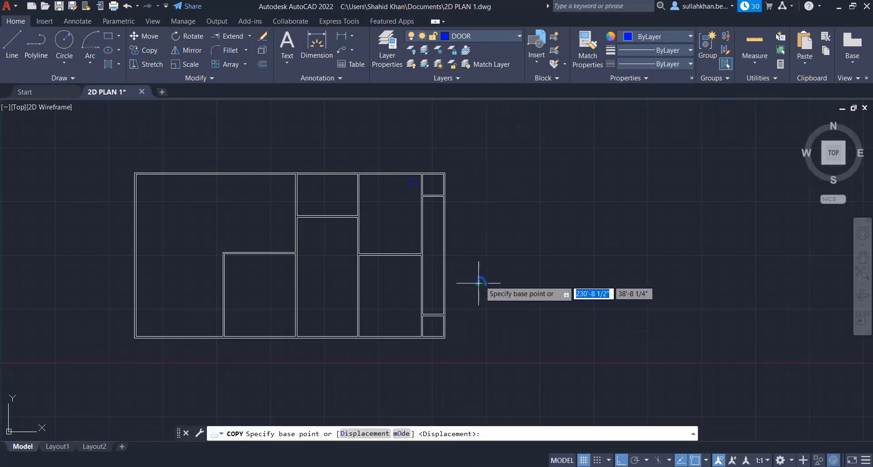
pyautogui.click(478, 282)
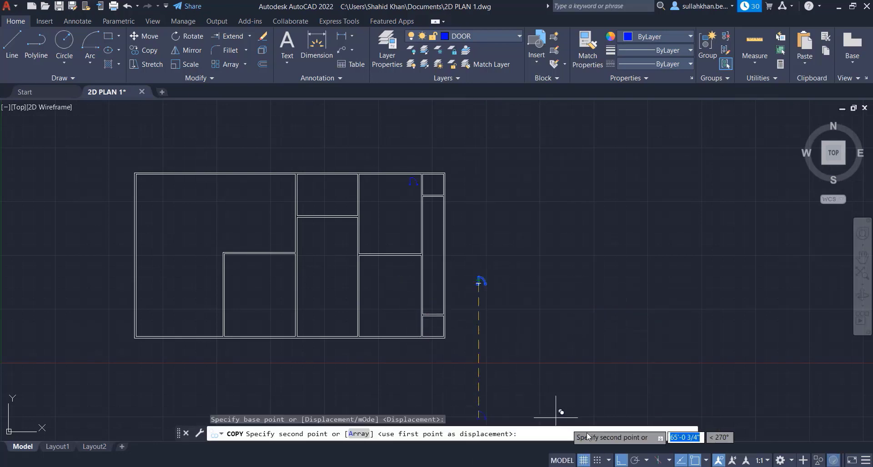
pyautogui.scroll(8, 431, 332)
pyautogui.click(404, 328)
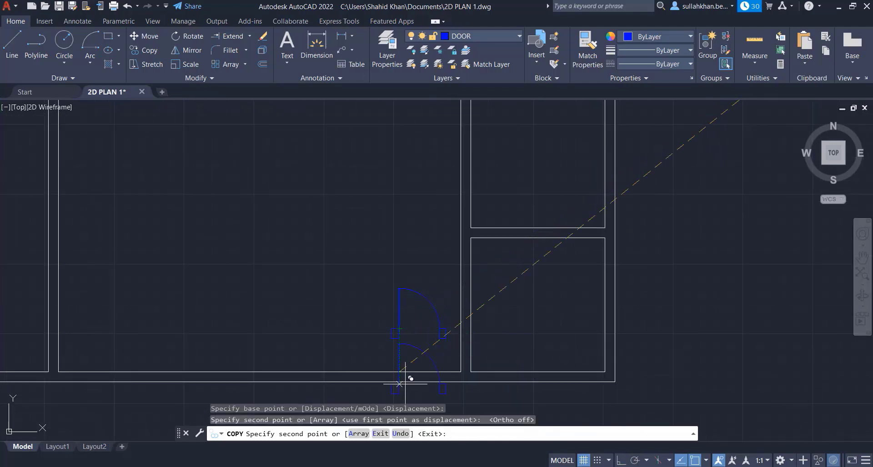
# - Place three more door copies: in the upper room's lower-right and lower-left corners, and in the upper-left corner of the room below
pyautogui.scroll(-5, 412, 364)
pyautogui.scroll(-2, 390, 195)
pyautogui.scroll(6, 366, 189)
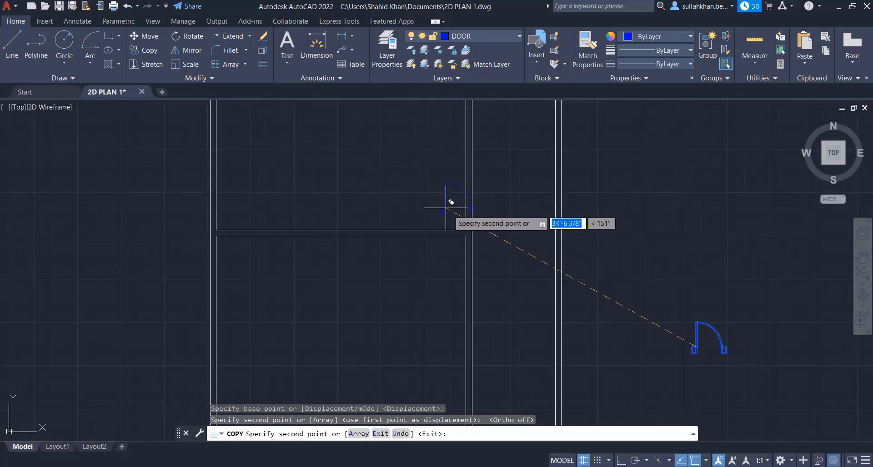
pyautogui.click(417, 207)
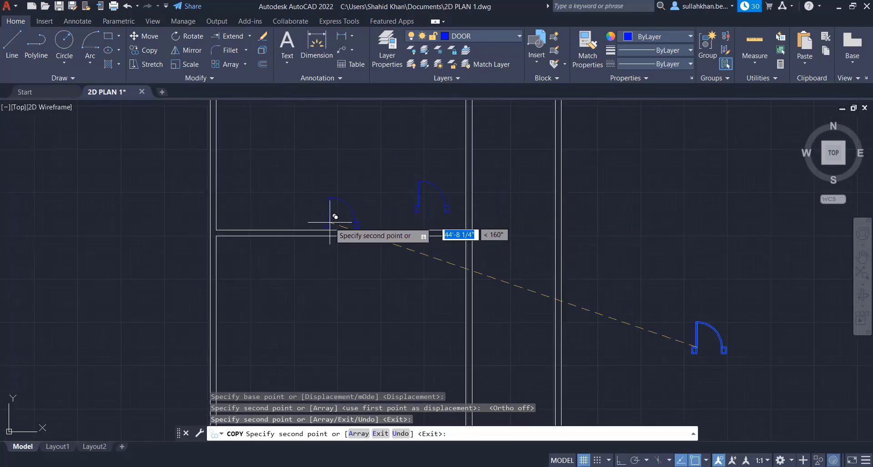
pyautogui.click(227, 201)
pyautogui.click(233, 270)
# - Place door copies in the upper middle room's lower-right corner, the lower middle room's left side, and outside the lower-left room's left wall
pyautogui.scroll(-5, 503, 312)
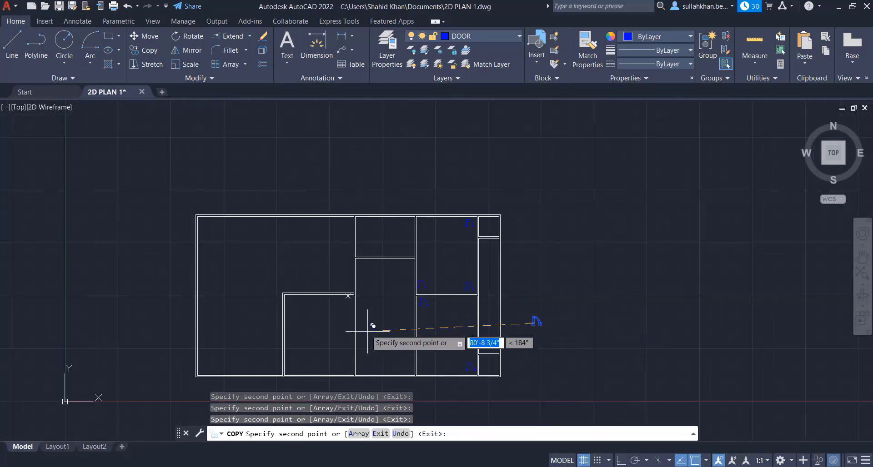
pyautogui.scroll(7, 366, 309)
pyautogui.scroll(-5, 314, 188)
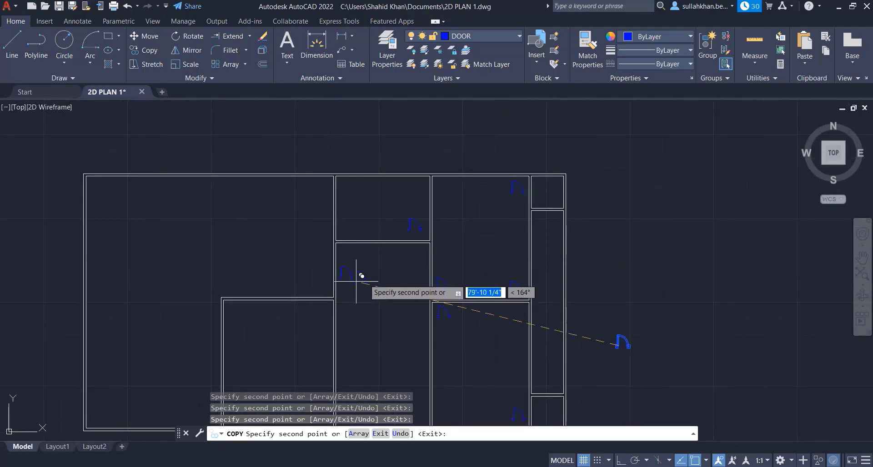
pyautogui.scroll(-4, 462, 228)
pyautogui.scroll(6, 371, 287)
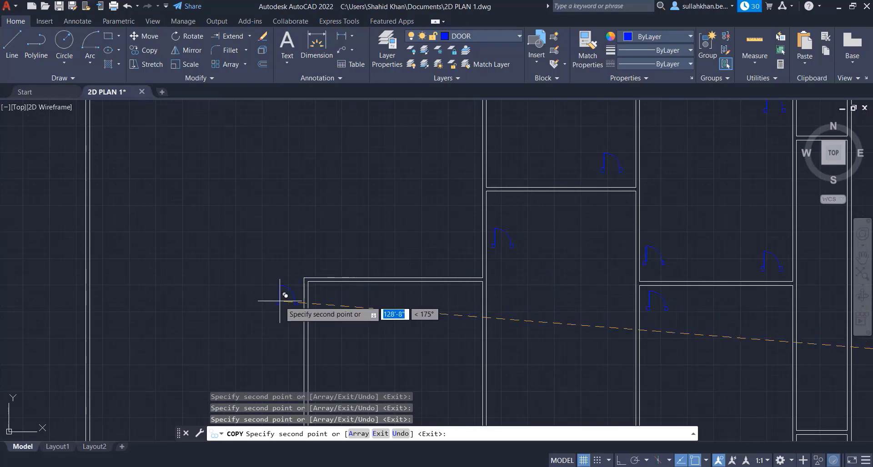
pyautogui.scroll(-5, 280, 202)
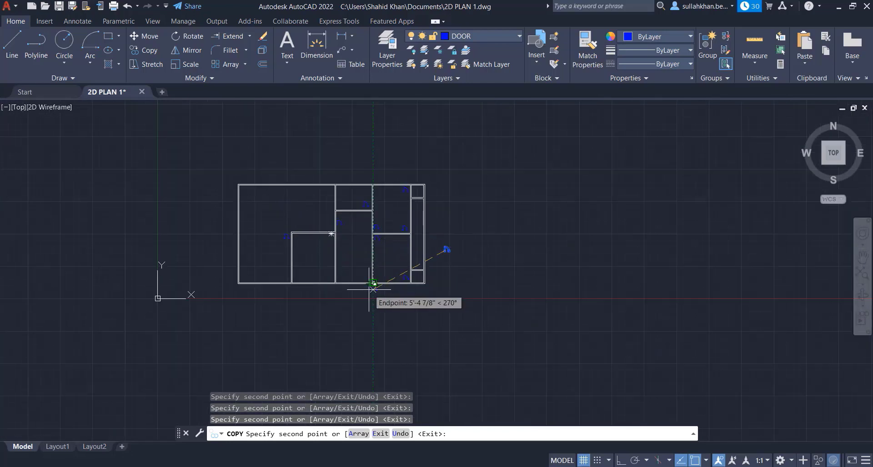
pyautogui.press('Escape')
# - Rotate the door beside the upper-right small room 90° clockwise about the midpoint of its left jamb's bottom edge
pyautogui.scroll(2, 350, 243)
pyautogui.scroll(2, 367, 265)
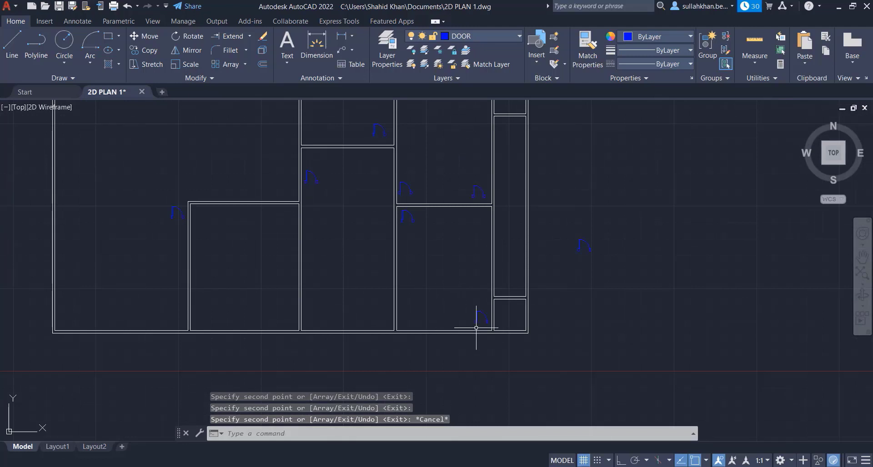
pyautogui.scroll(-2, 413, 344)
pyautogui.scroll(5, 458, 206)
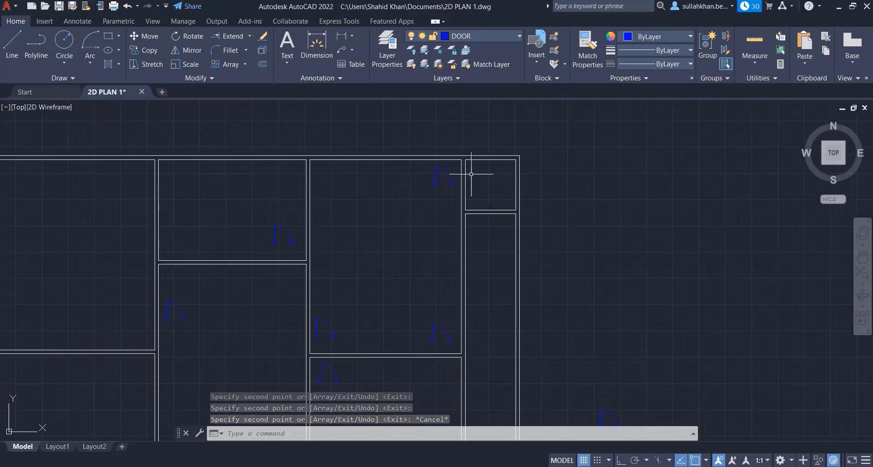
pyautogui.click(433, 159)
pyautogui.click(352, 228)
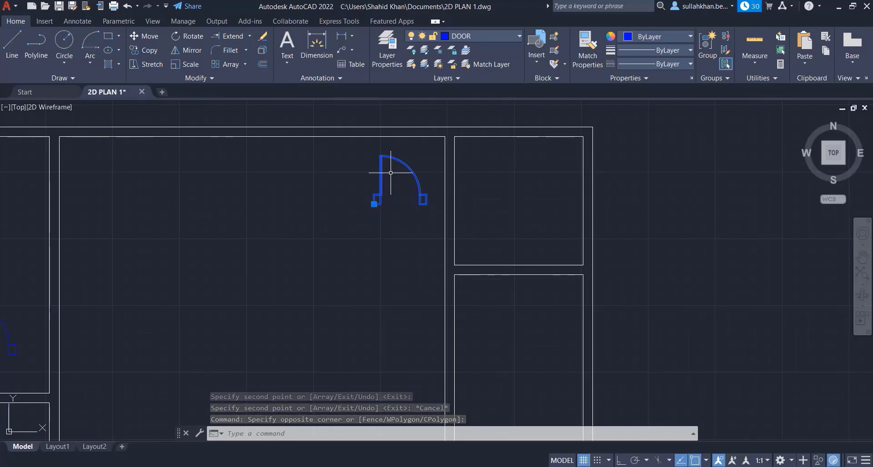
pyautogui.write('ro')
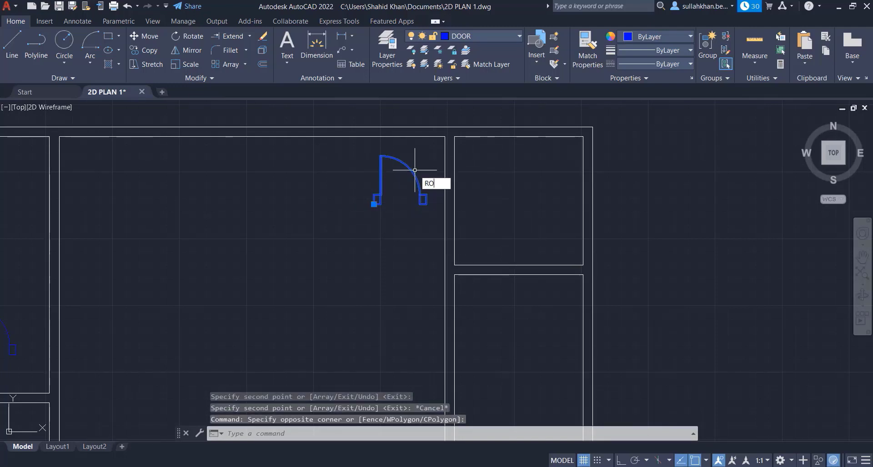
pyautogui.press('Return')
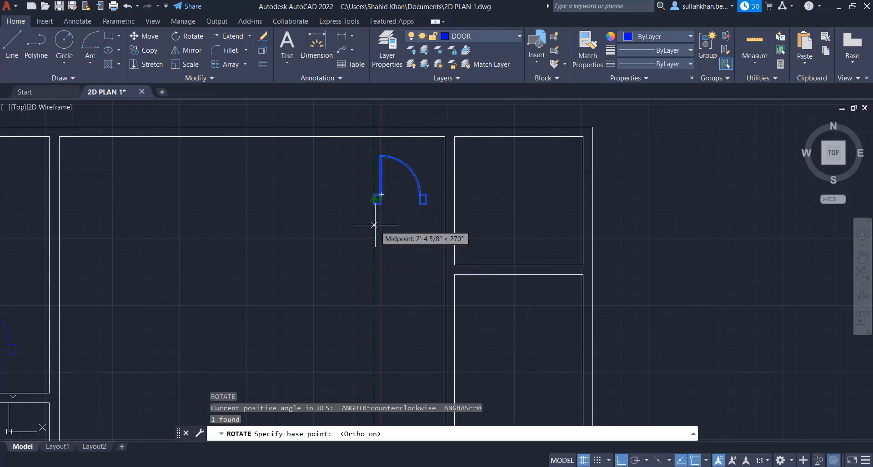
pyautogui.click(377, 204)
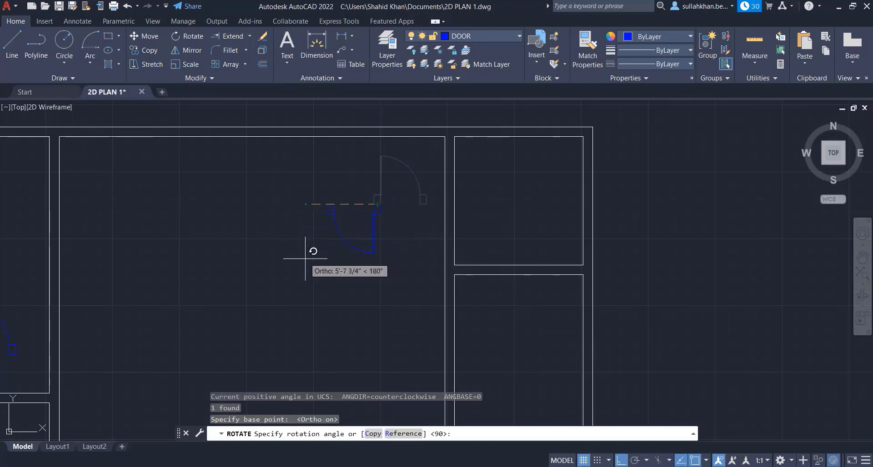
pyautogui.click(365, 298)
# - Move the rotated door into the upper-right small room's left wall, snapping its upper jamb's top-right corner to the room's upper-left inside corner
pyautogui.click(403, 188)
pyautogui.click(365, 255)
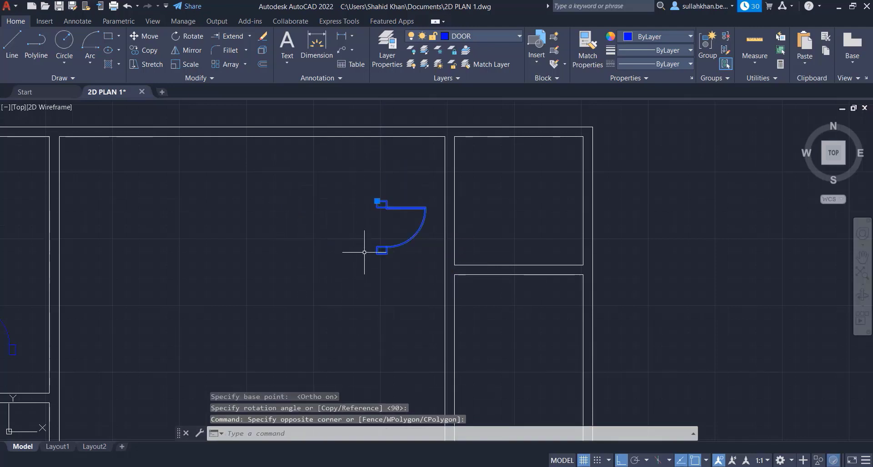
pyautogui.scroll(4, 390, 203)
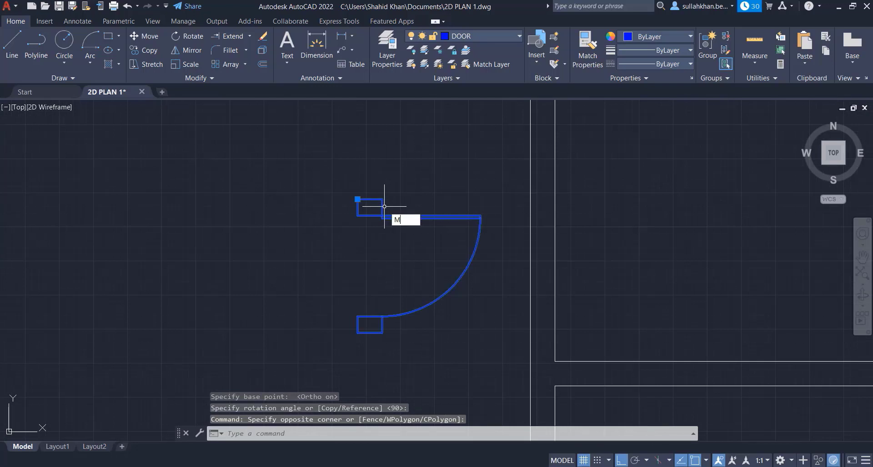
pyautogui.press('Return')
pyautogui.scroll(-2, 356, 266)
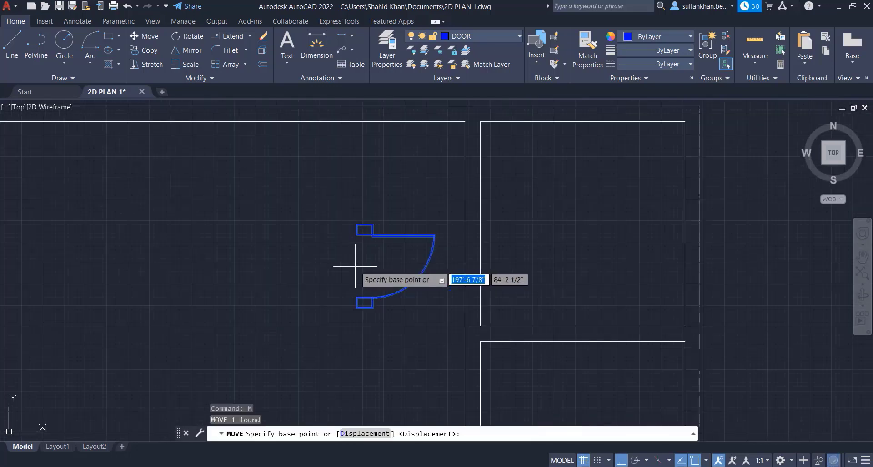
pyautogui.click(372, 225)
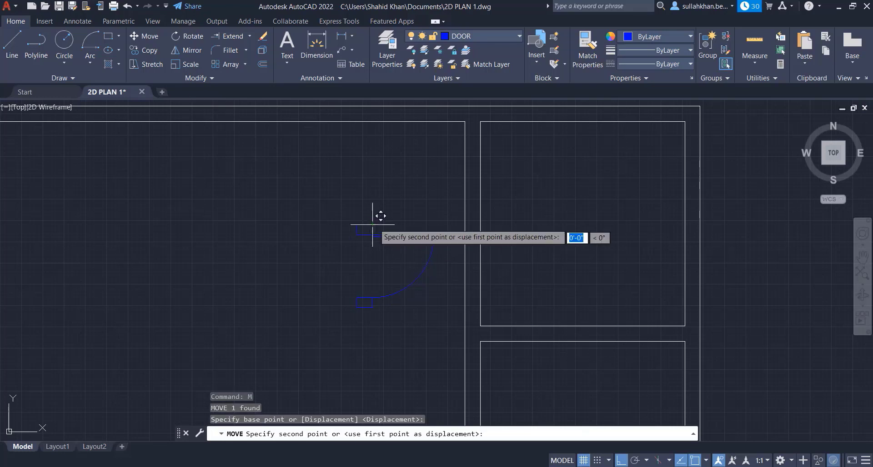
pyautogui.click(480, 121)
pyautogui.scroll(-3, 532, 198)
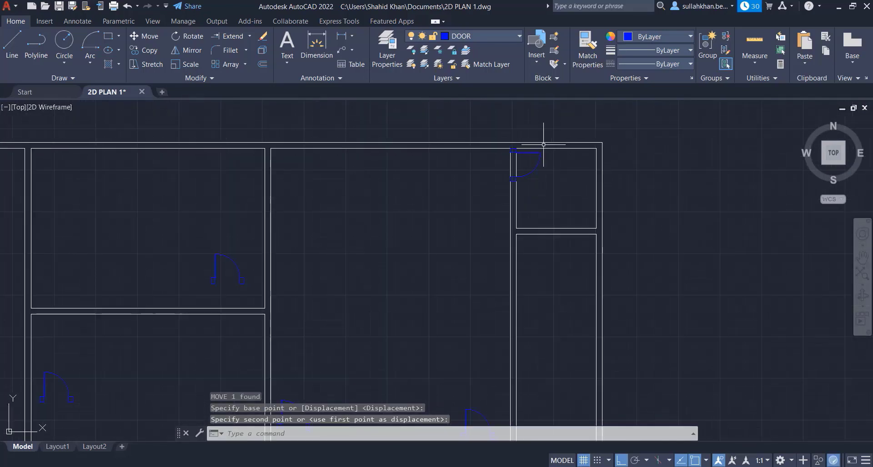
# - Rotate the door near the upper room's lower-right corner 90° counterclockwise about its left jamb's top-left corner
pyautogui.scroll(-1, 453, 131)
pyautogui.scroll(4, 466, 301)
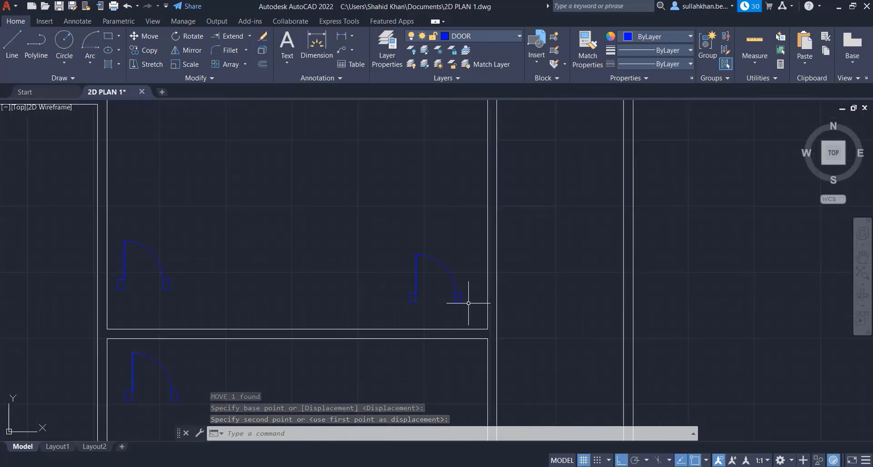
pyautogui.click(384, 235)
pyautogui.click(471, 313)
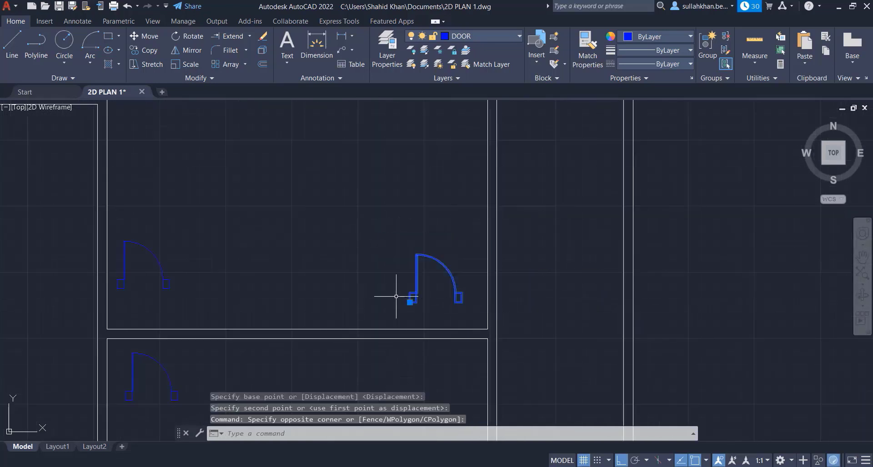
pyautogui.write('RO')
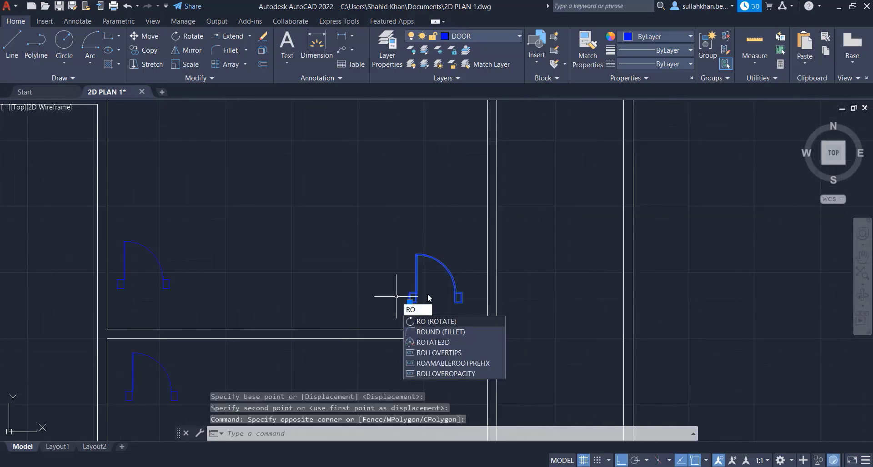
pyautogui.press('Return')
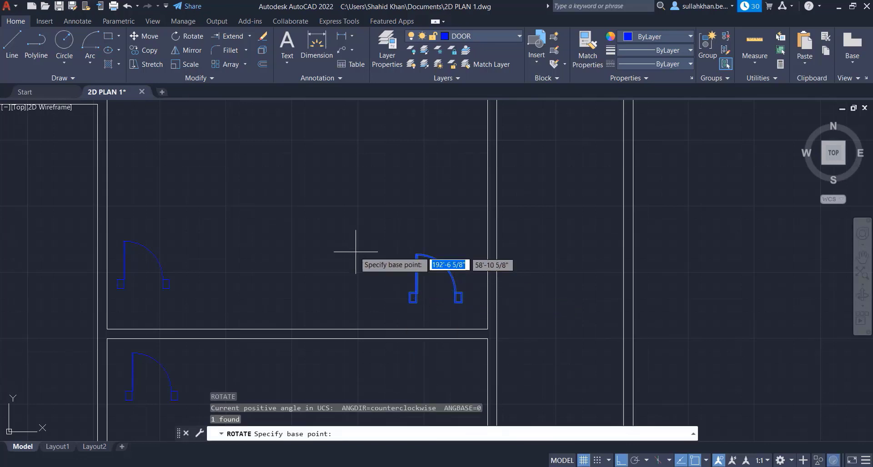
pyautogui.click(410, 293)
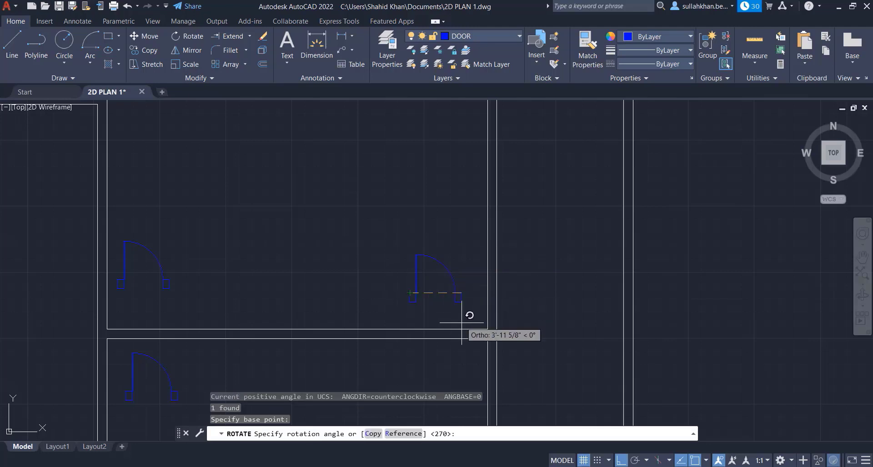
pyautogui.click(394, 251)
# - Move that door into the upper room's right wall, snapping its lower jamb's bottom-left corner to the room's lower-right inside corner
pyautogui.click(425, 230)
pyautogui.click(386, 293)
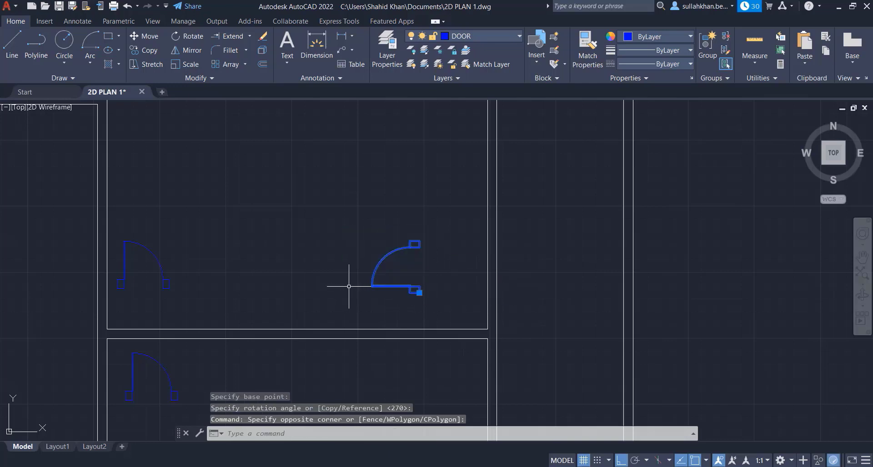
pyautogui.write('M')
pyautogui.press('Return')
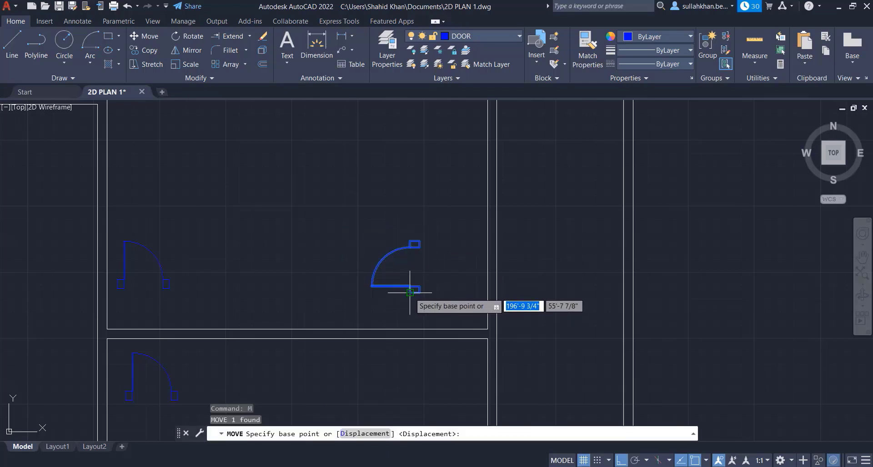
pyautogui.click(416, 288)
pyautogui.click(488, 329)
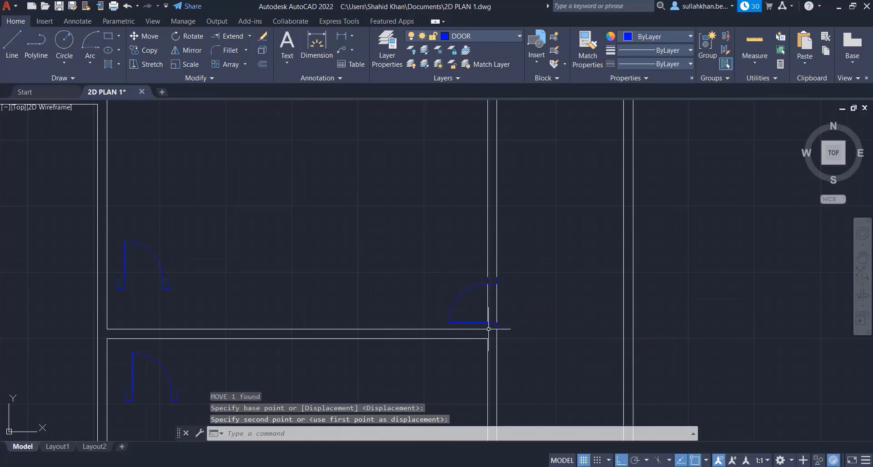
# - Mirror the door near the upper room's lower-left corner about a vertical line through its hinge side, erasing the source
pyautogui.scroll(-3, 425, 285)
pyautogui.scroll(3, 285, 270)
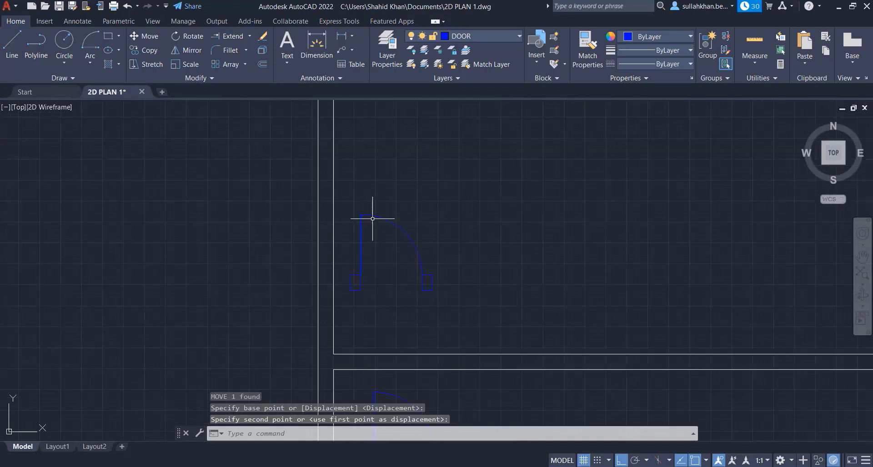
pyautogui.click(337, 193)
pyautogui.click(464, 326)
pyautogui.scroll(-3, 452, 273)
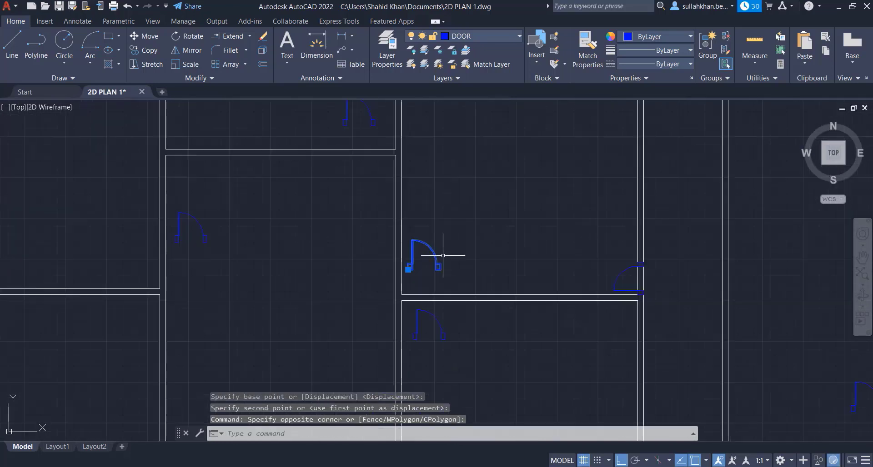
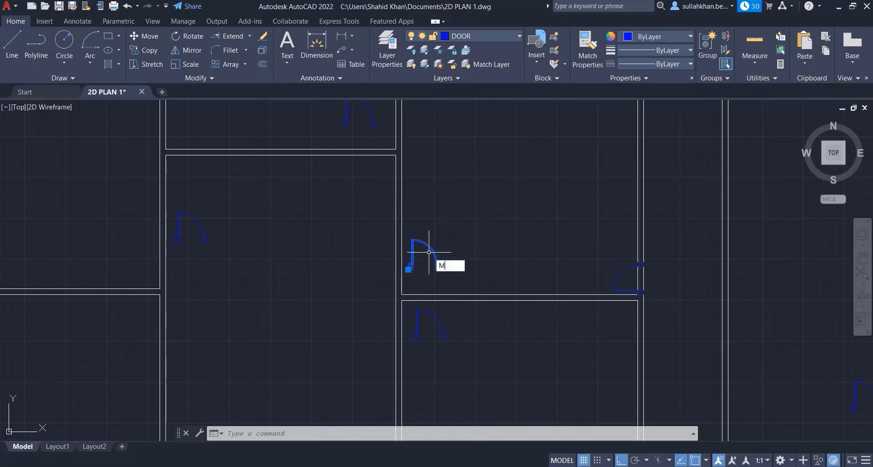
pyautogui.write('I')
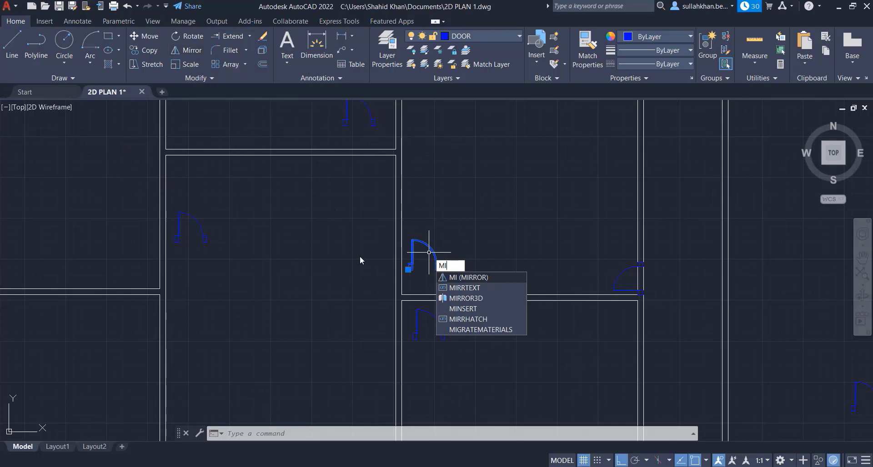
pyautogui.press('Return')
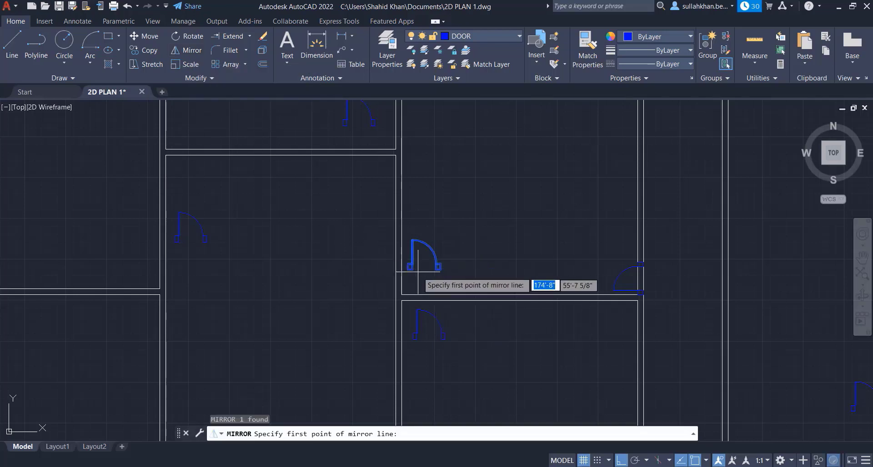
pyautogui.click(412, 267)
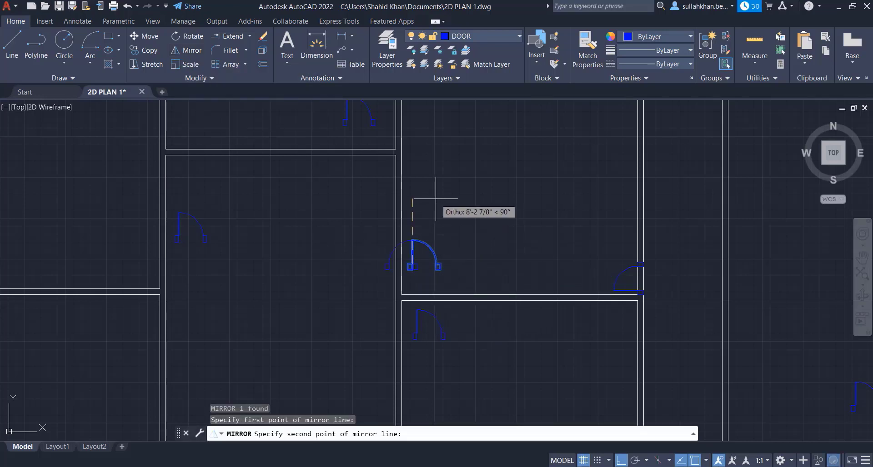
pyautogui.click(436, 198)
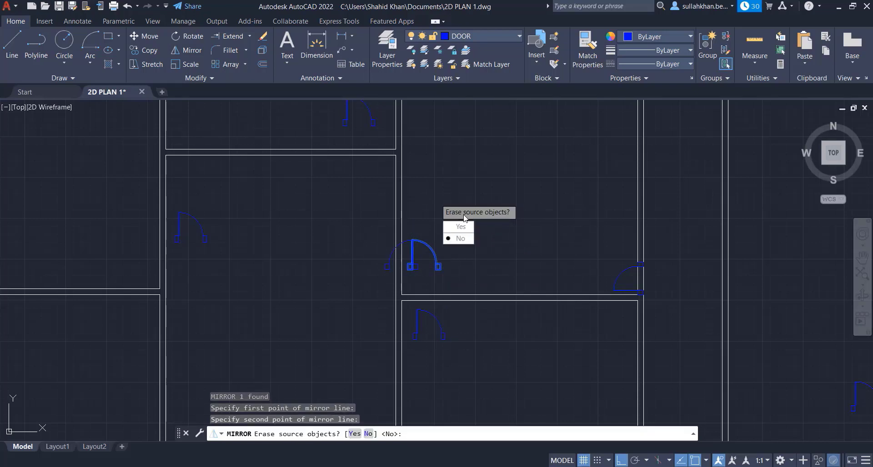
pyautogui.click(458, 227)
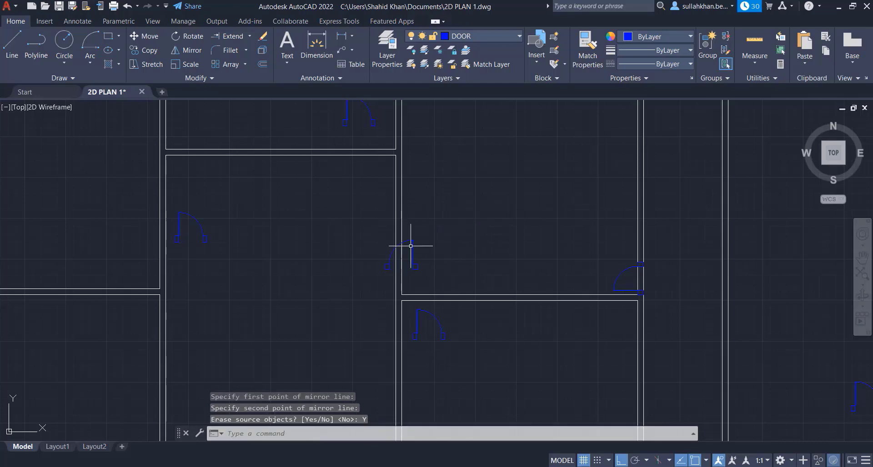
# - Rotate the mirrored door 90° clockwise so its leaf extends horizontally into the upper room
pyautogui.click(424, 255)
pyautogui.click(415, 275)
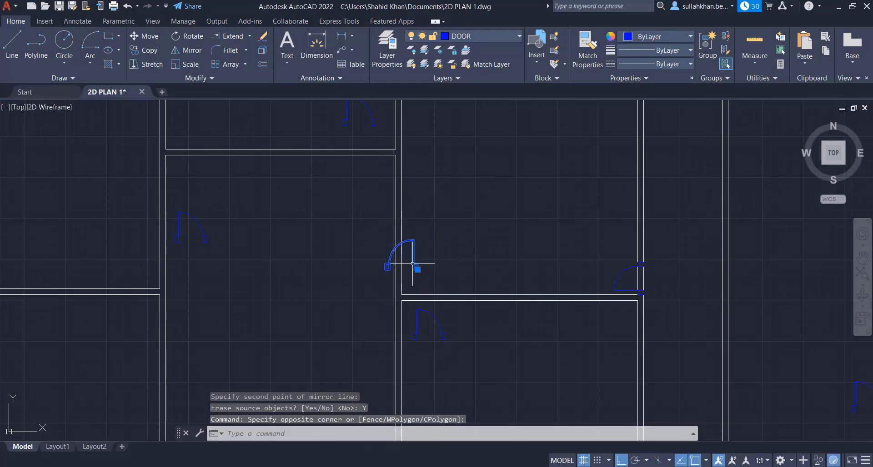
pyautogui.write('RO')
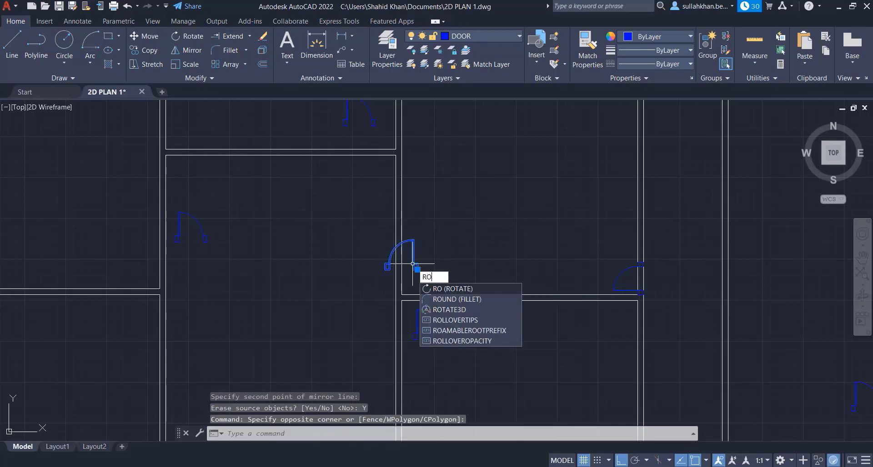
pyautogui.press('Return')
pyautogui.click(412, 263)
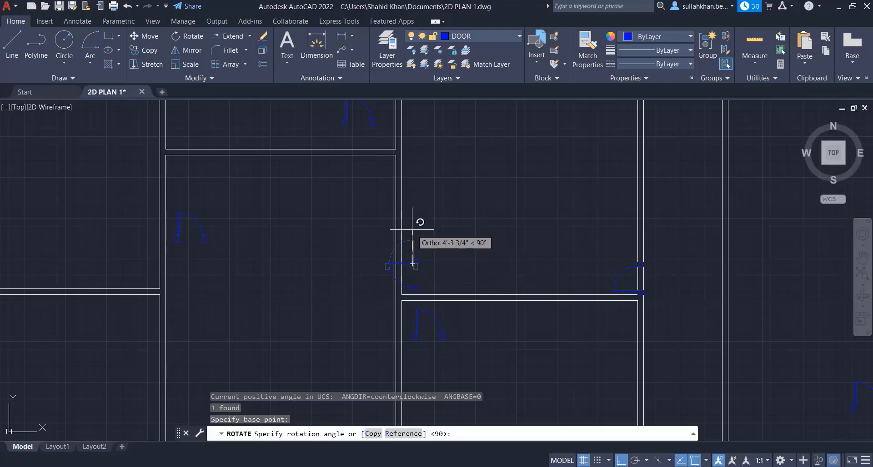
pyautogui.click(438, 351)
# - Move that door into the upper room's left wall, snapping its lower jamb's bottom-right corner to the room's lower-left inside corner
pyautogui.click(448, 230)
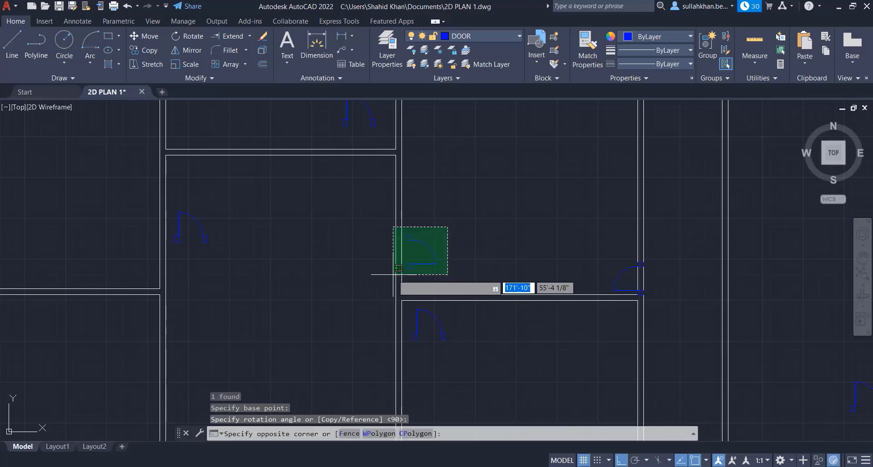
pyautogui.click(409, 278)
pyautogui.write('M')
pyautogui.press('Return')
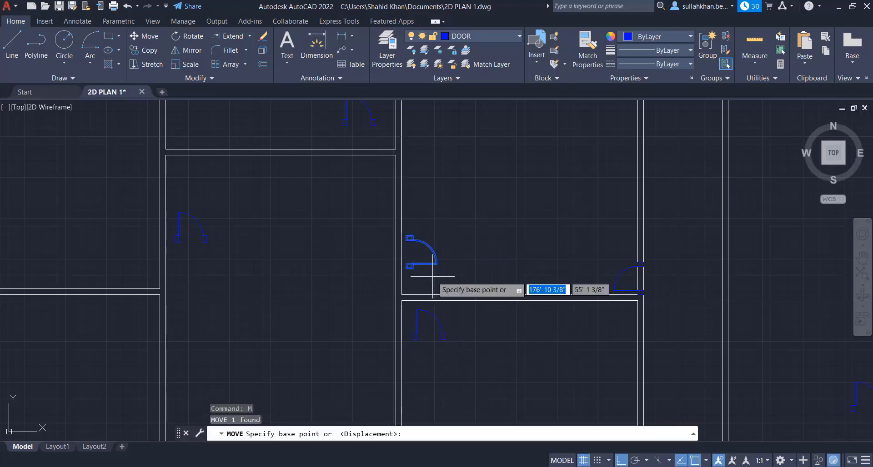
pyautogui.scroll(3, 411, 272)
pyautogui.click(409, 267)
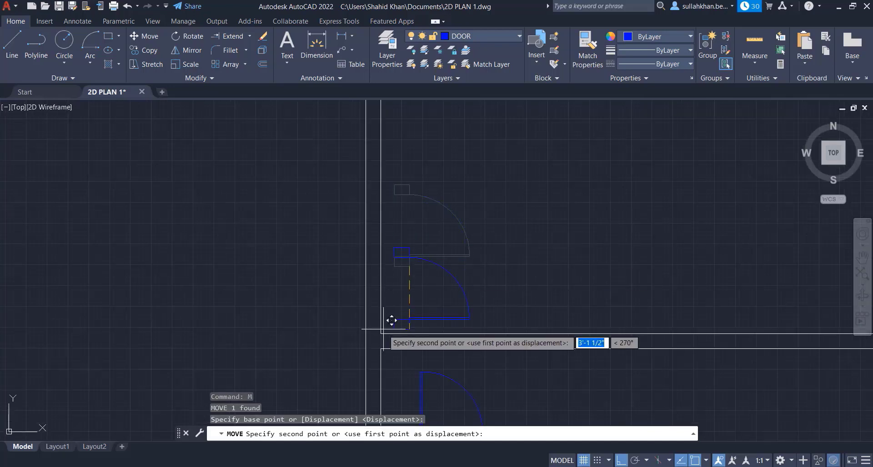
pyautogui.click(405, 306)
pyautogui.scroll(-3, 409, 305)
# - Rotate the door near the upper-left corner of the room below 90° clockwise about its left jamb
pyautogui.click(466, 303)
pyautogui.click(431, 323)
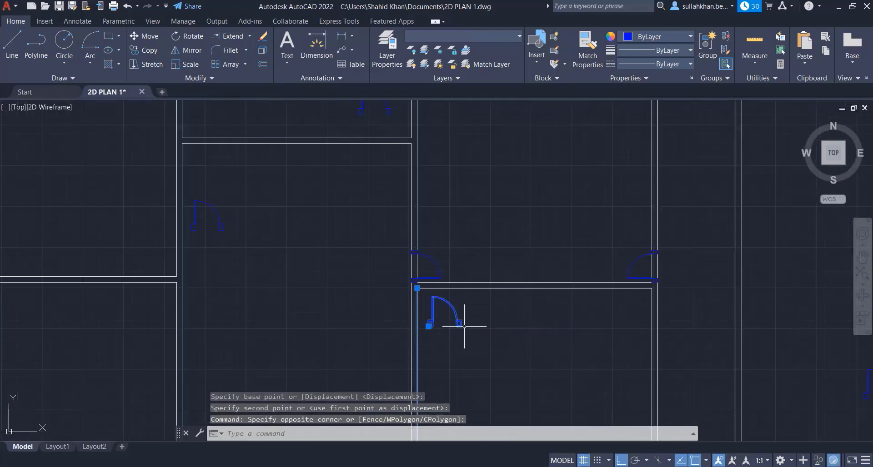
pyautogui.press('Escape')
pyautogui.click(468, 327)
pyautogui.click(439, 333)
pyautogui.write('RO')
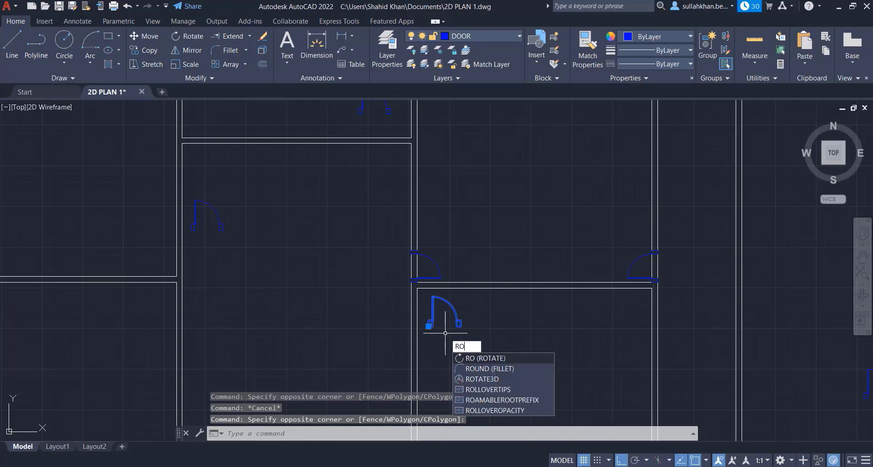
pyautogui.press('Return')
pyautogui.click(430, 324)
pyautogui.click(432, 371)
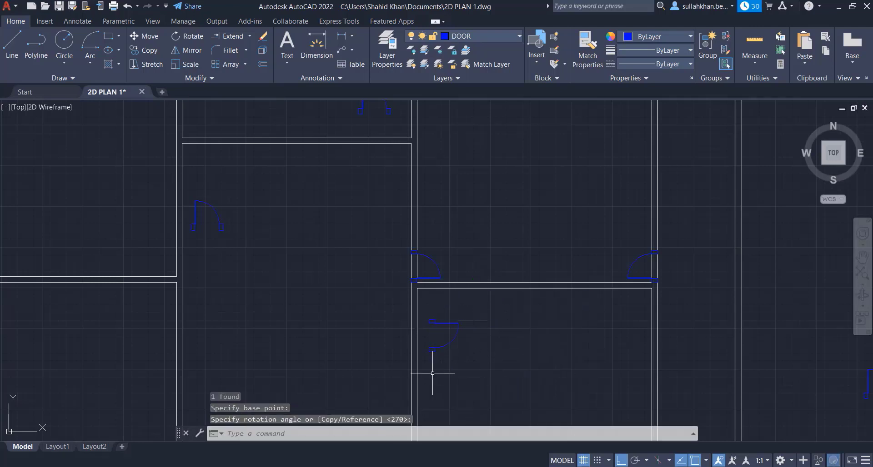
# - Move that door into the lower room's left wall, snapping its upper jamb's top-right corner to the room's upper-left inside corner
pyautogui.click(439, 359)
pyautogui.scroll(4, 412, 322)
pyautogui.write('M')
pyautogui.press('Return')
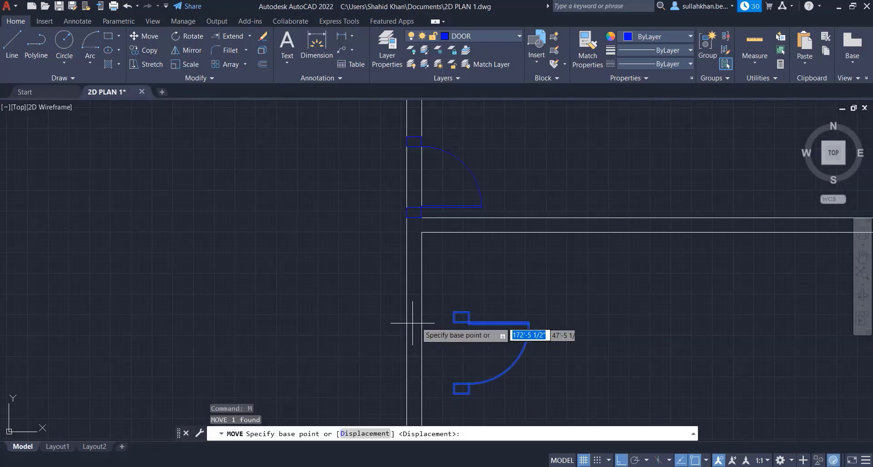
pyautogui.click(468, 313)
pyautogui.click(444, 246)
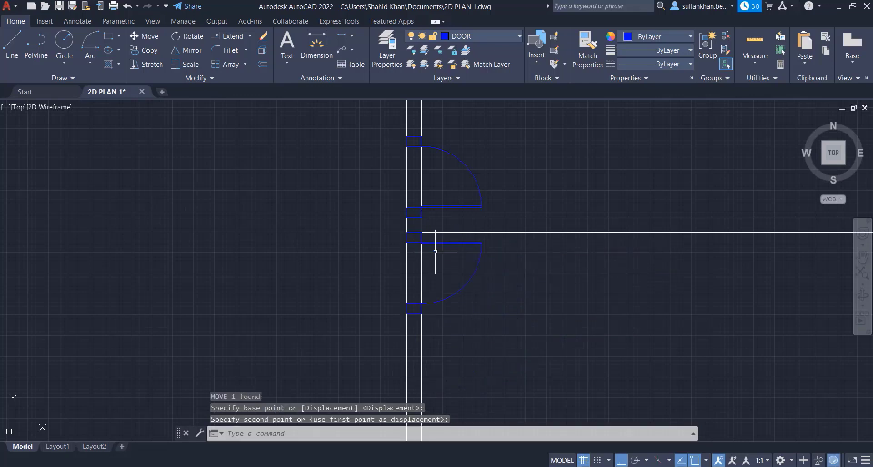
# - Mirror the door in the upper-middle room about a vertical line through its left jamb's inner edge, erasing the source door
pyautogui.scroll(-5, 450, 243)
pyautogui.scroll(5, 416, 202)
pyautogui.click(419, 203)
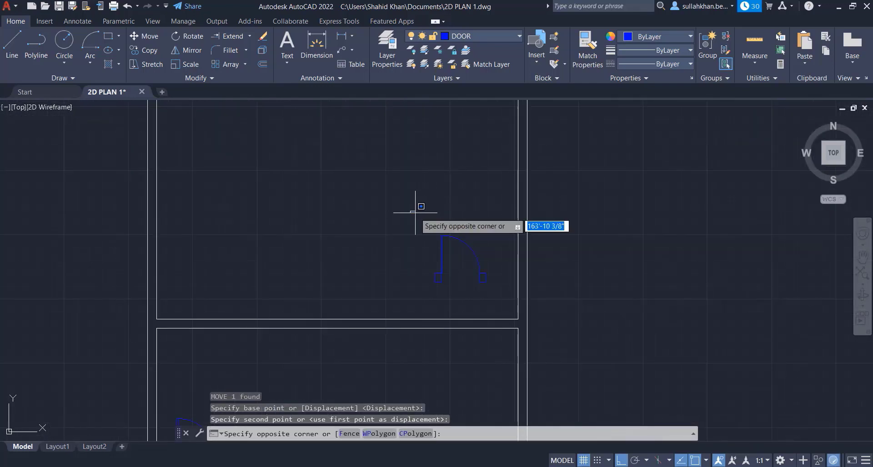
pyautogui.click(488, 273)
pyautogui.click(478, 237)
pyautogui.click(439, 263)
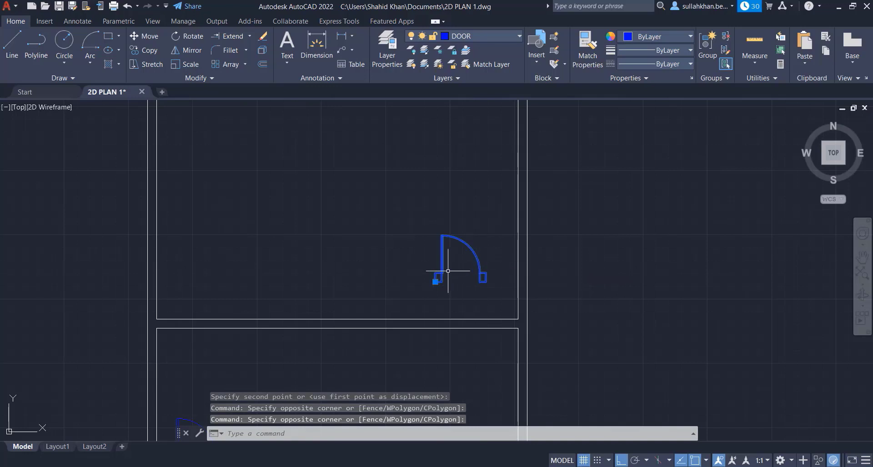
pyautogui.write('MI')
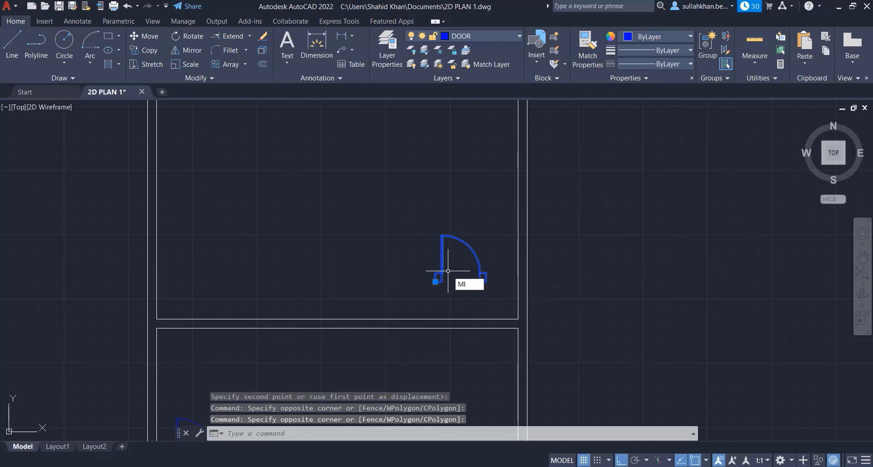
pyautogui.press('Return')
pyautogui.click(442, 278)
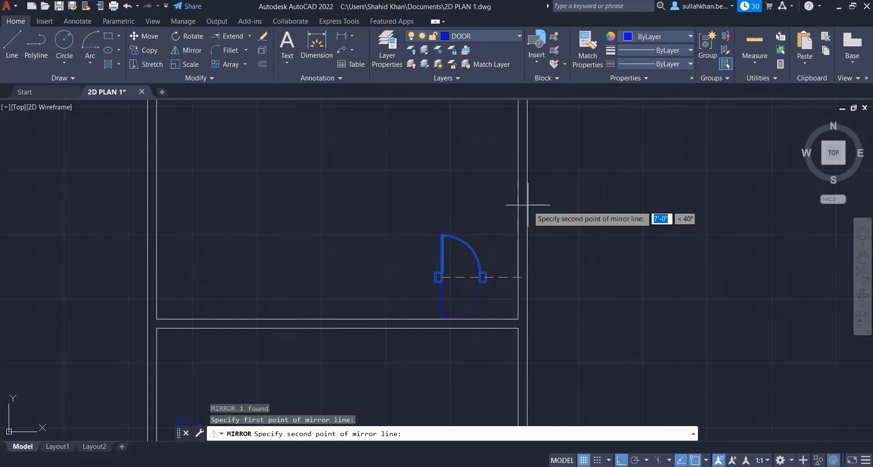
pyautogui.click(458, 183)
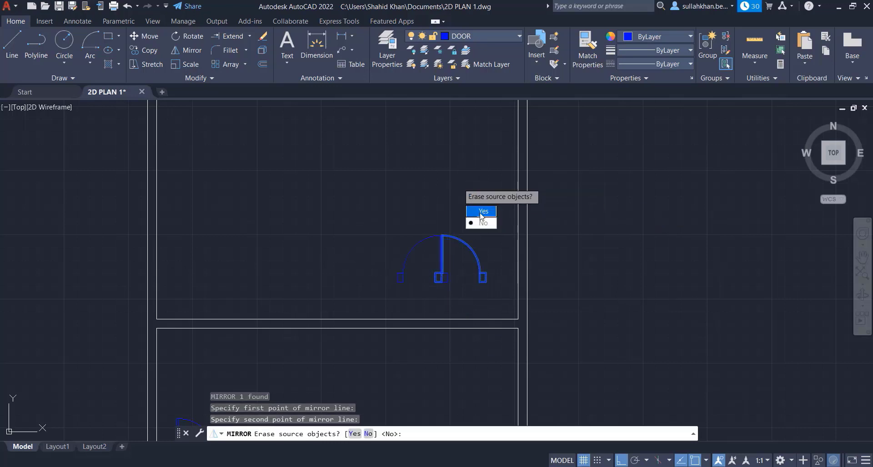
pyautogui.write('Y')
pyautogui.press('Return')
# - Move the mirrored door into the room's bottom wall, snapping its right jamb's top-right corner to the room's lower-right inside corner
pyautogui.click(453, 215)
pyautogui.click(369, 279)
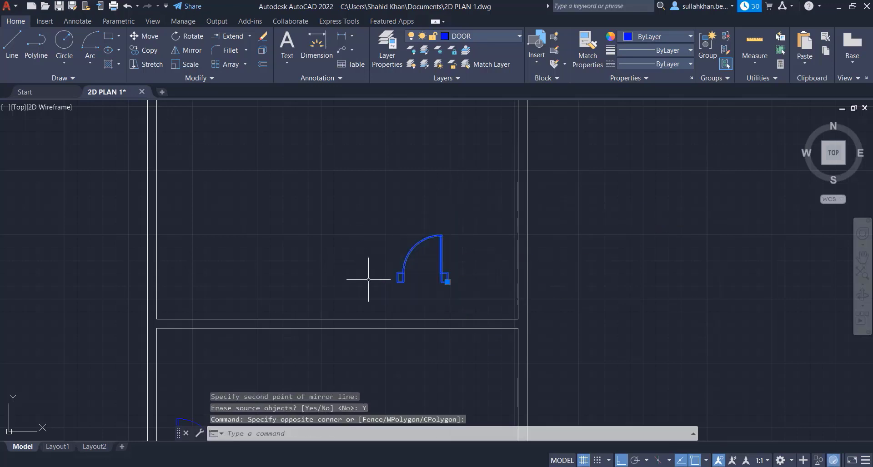
pyautogui.press('Return')
pyautogui.click(447, 273)
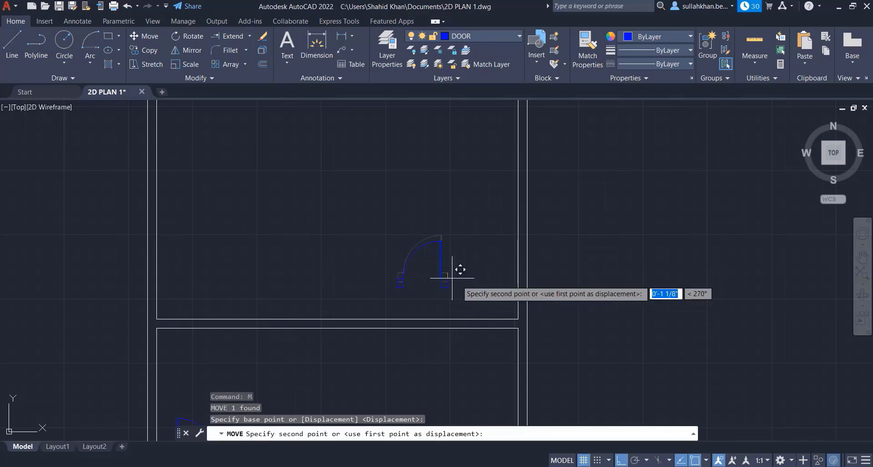
pyautogui.click(526, 310)
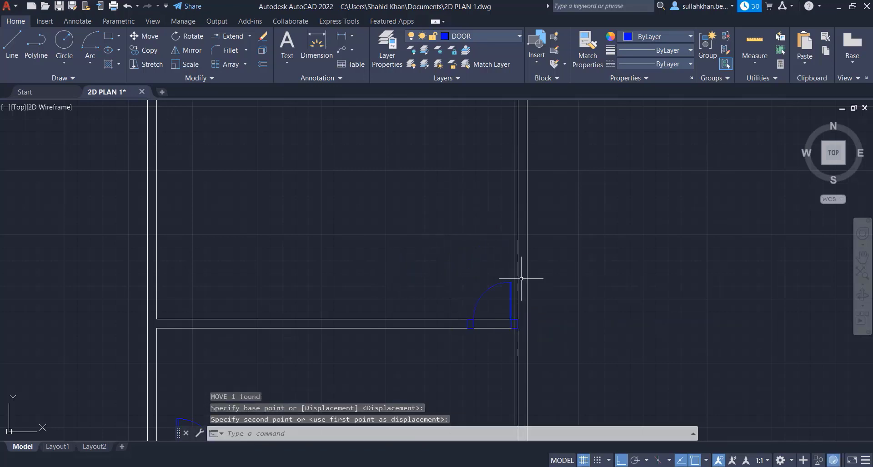
pyautogui.scroll(-5, 569, 189)
pyautogui.scroll(4, 412, 292)
pyautogui.moveTo(432, 292); pyautogui.dragTo(411, 324)
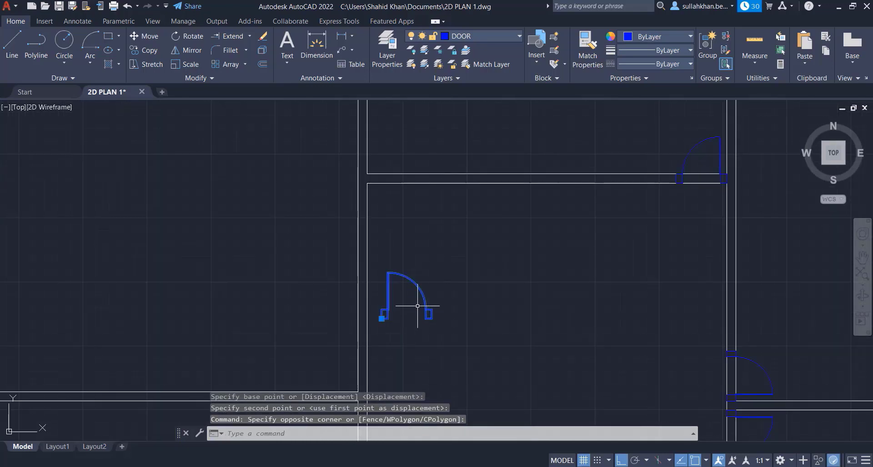
pyautogui.scroll(-2, 431, 210)
pyautogui.scroll(-3, 452, 268)
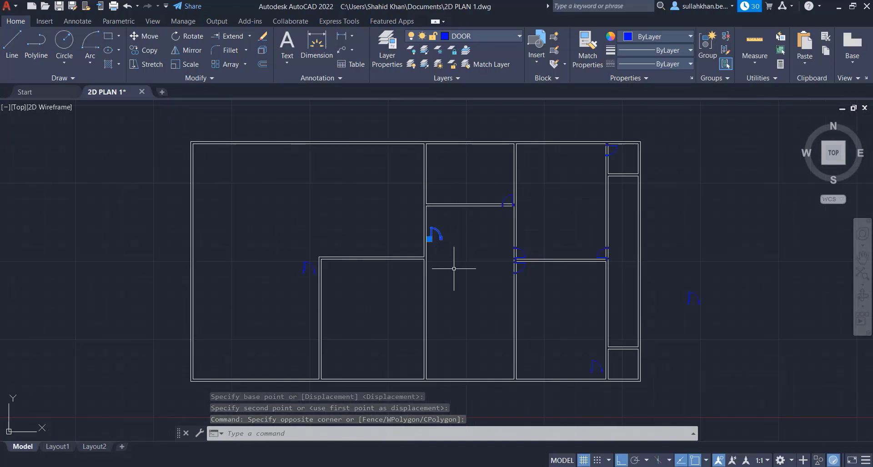
pyautogui.scroll(5, 414, 191)
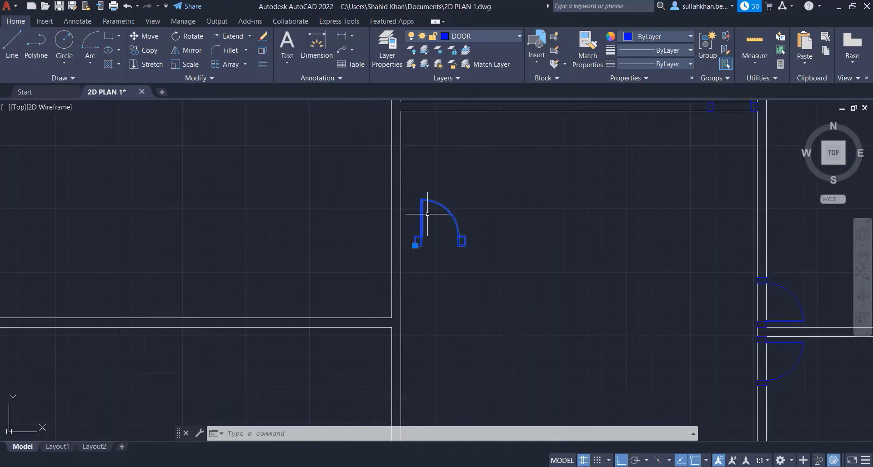
pyautogui.scroll(-3, 435, 206)
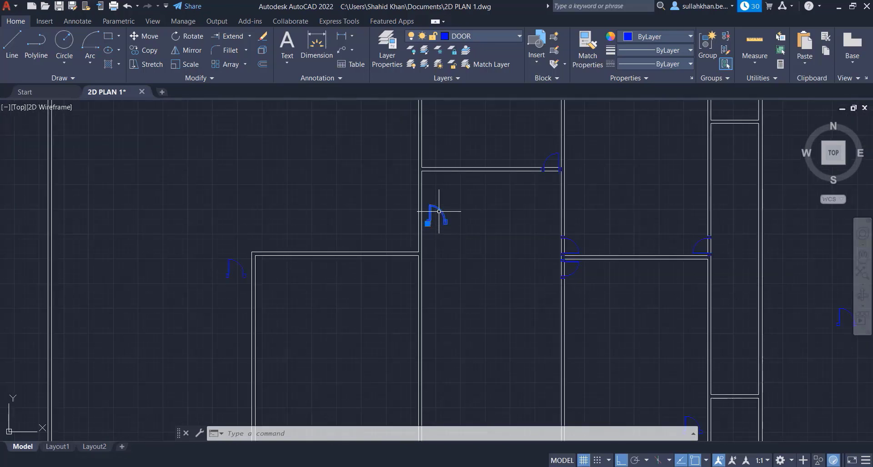
pyautogui.scroll(4, 219, 258)
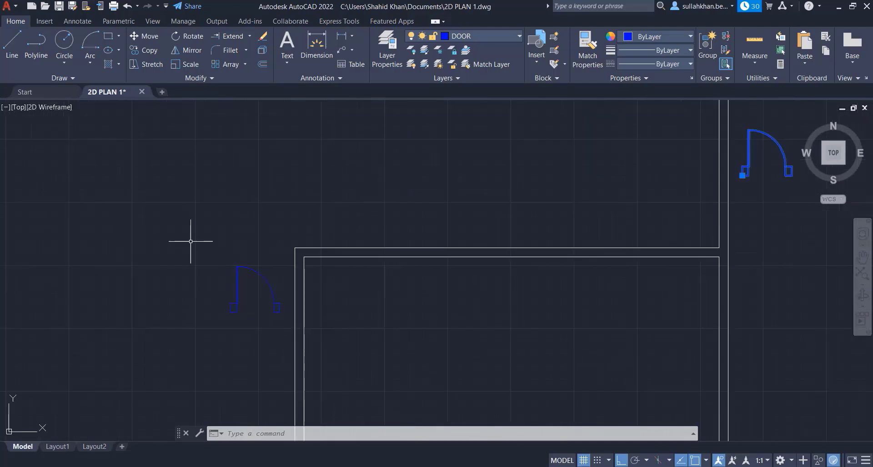
pyautogui.click(190, 242)
pyautogui.click(281, 332)
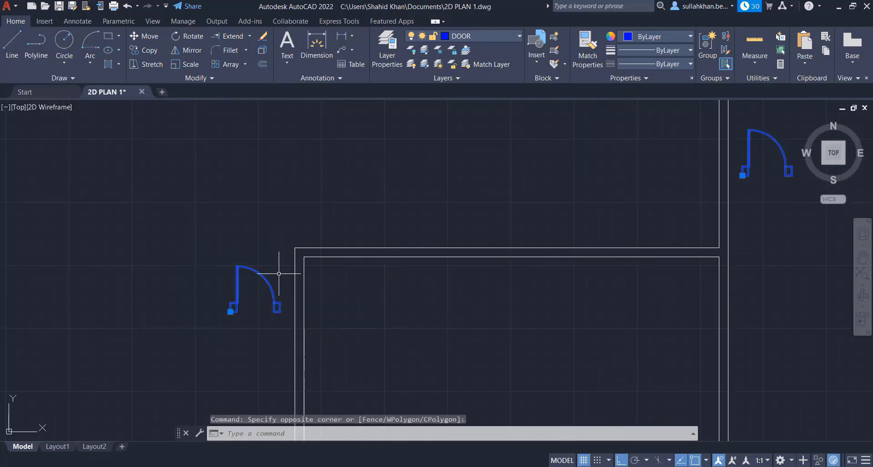
pyautogui.press('Escape')
pyautogui.click(273, 243)
pyautogui.click(222, 322)
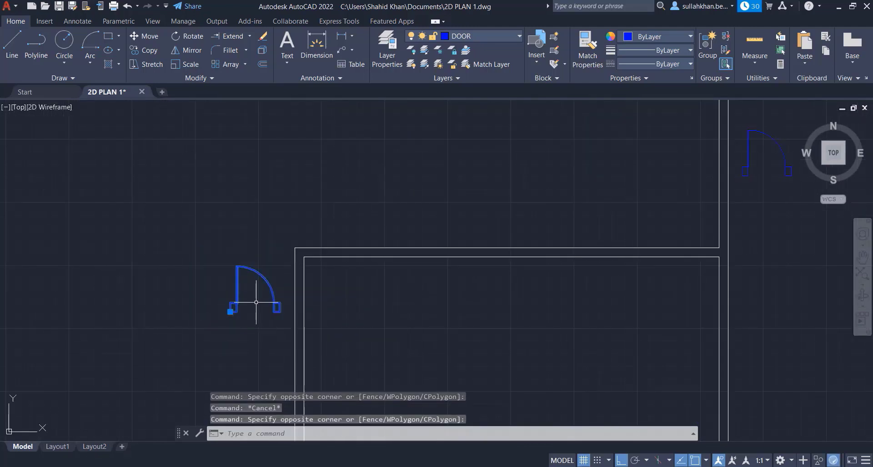
pyautogui.press('Return')
pyautogui.press('Escape')
# - Rotate the door outside the lower-left room's upper-left corner 90° clockwise about its left jamb
pyautogui.click(261, 263)
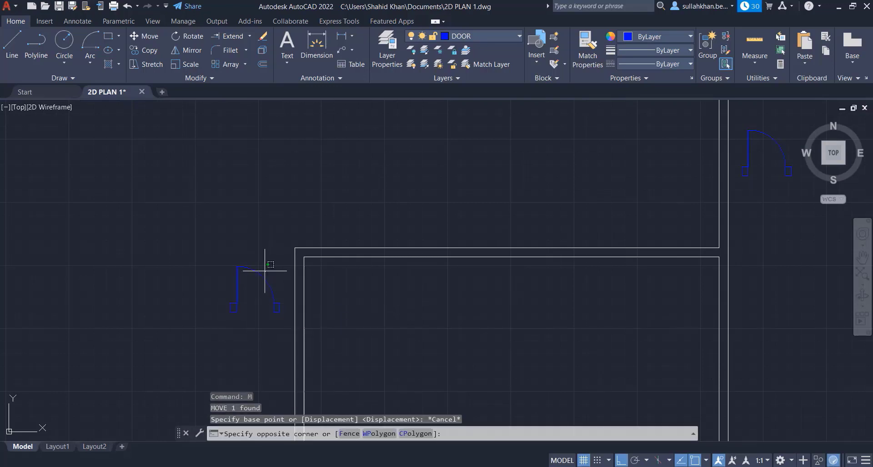
pyautogui.click(231, 309)
pyautogui.write('RO')
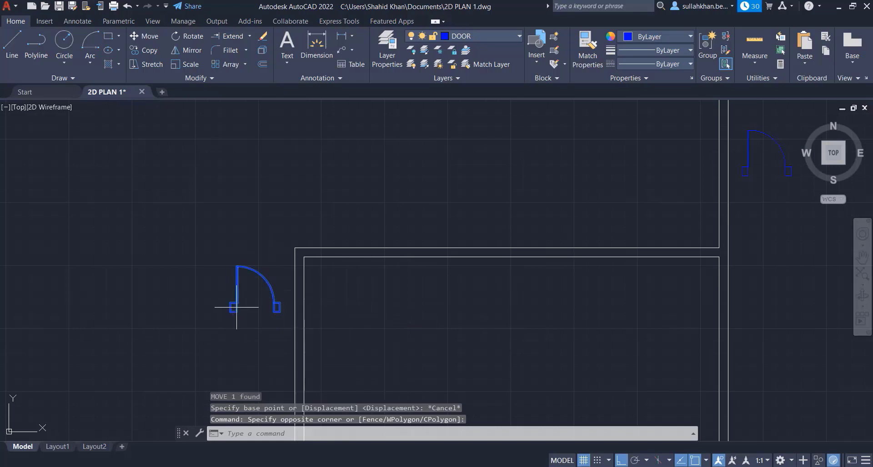
pyautogui.press('Return')
pyautogui.click(237, 308)
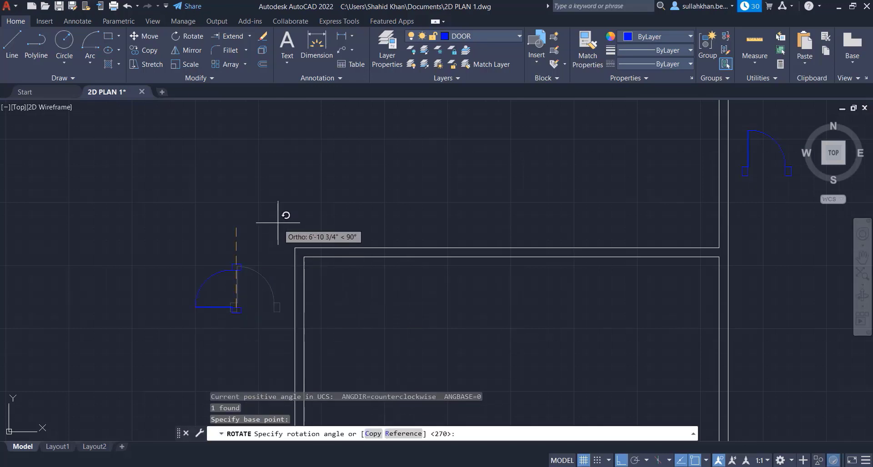
pyautogui.click(220, 350)
pyautogui.click(295, 339)
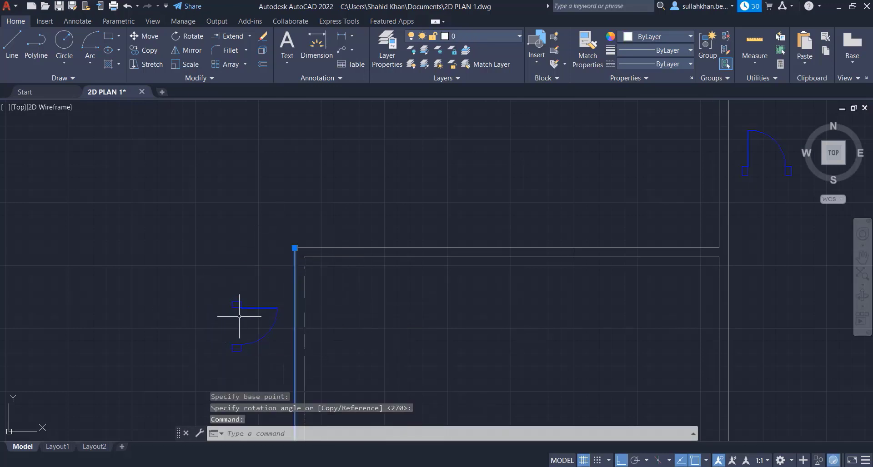
pyautogui.press('Escape')
pyautogui.press('Escape')
pyautogui.click(266, 296)
pyautogui.click(241, 326)
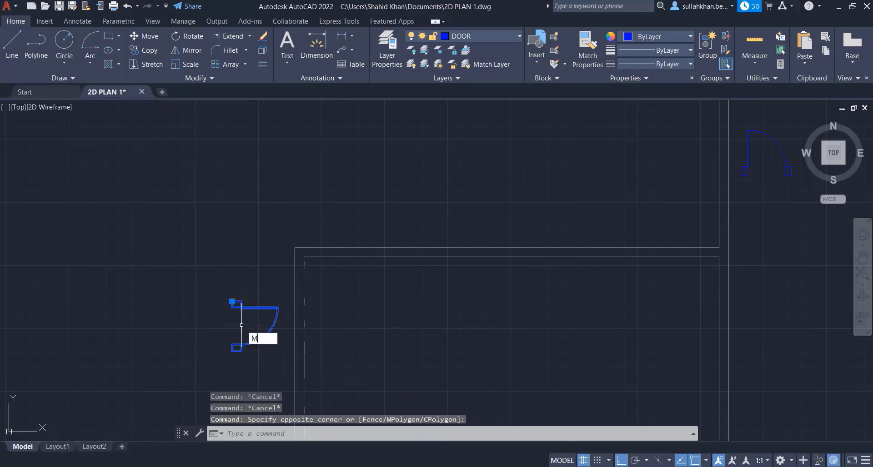
pyautogui.write('M')
pyautogui.press('Return')
pyautogui.click(240, 302)
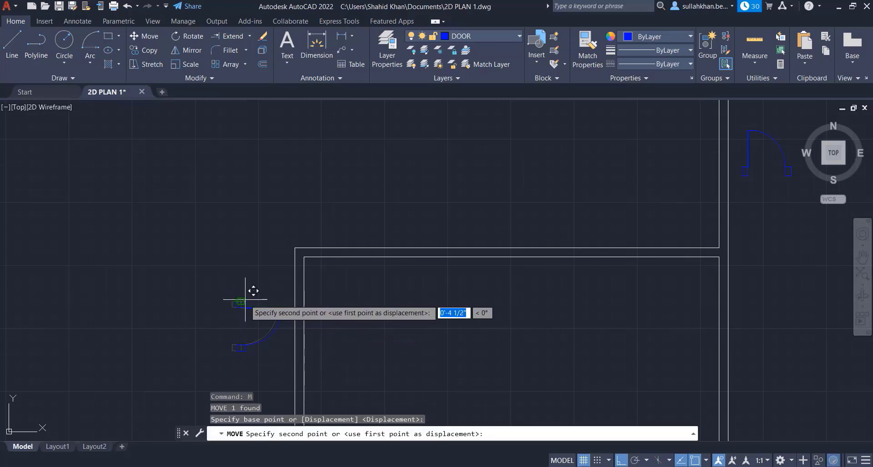
pyautogui.press('Escape')
# - Move the rotated door into the lower-left room's left wall, snapping its upper jamb's top-right corner to the room's upper-left inside corner
pyautogui.click(241, 297)
pyautogui.click(223, 321)
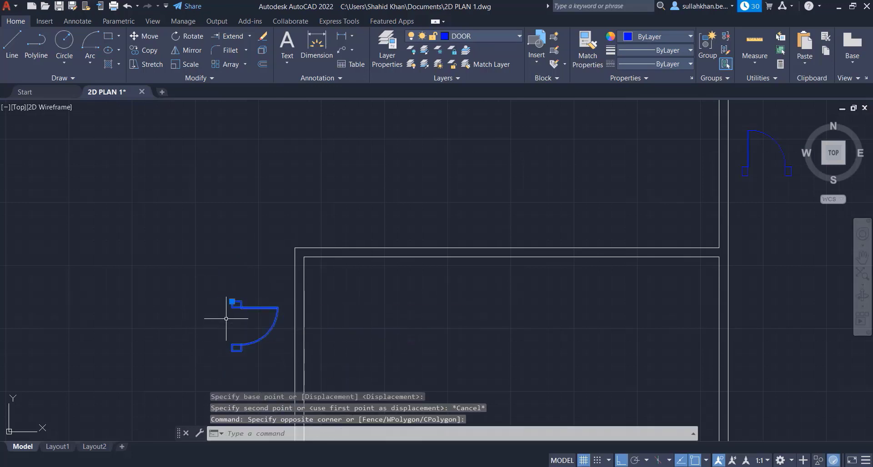
pyautogui.write('M')
pyautogui.press('Return')
pyautogui.scroll(8, 227, 302)
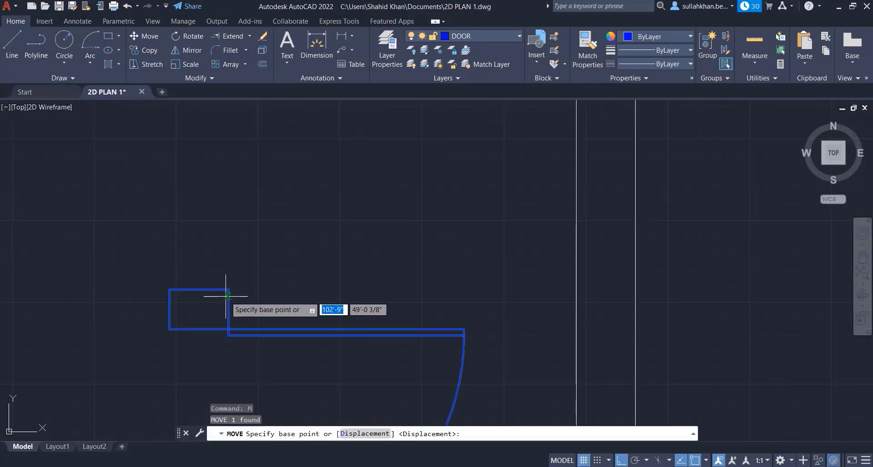
pyautogui.click(227, 296)
pyautogui.scroll(-4, 223, 332)
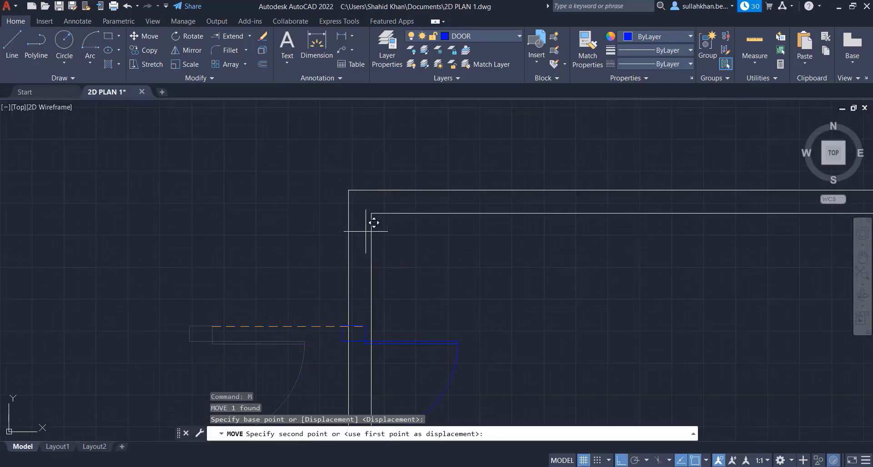
pyautogui.click(346, 218)
# - Cut the loose door from the middle room and paste it into the large upper-left room
pyautogui.scroll(-8, 165, 288)
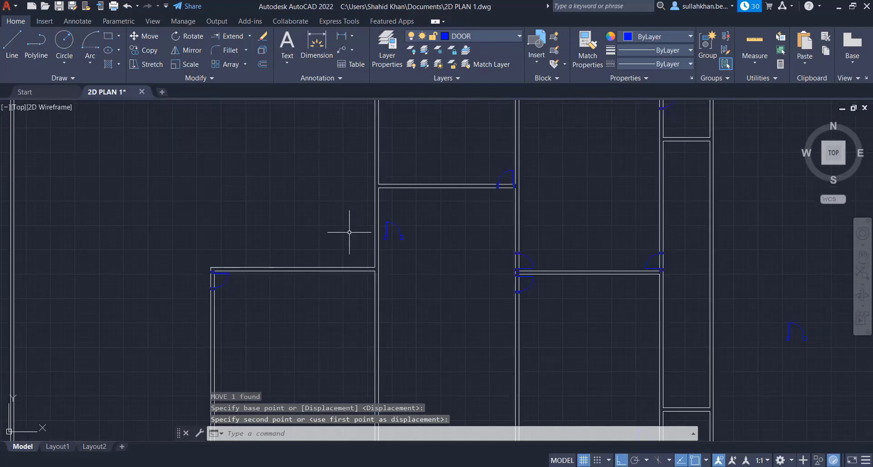
pyautogui.scroll(2, 382, 216)
pyautogui.click(415, 230)
pyautogui.click(406, 242)
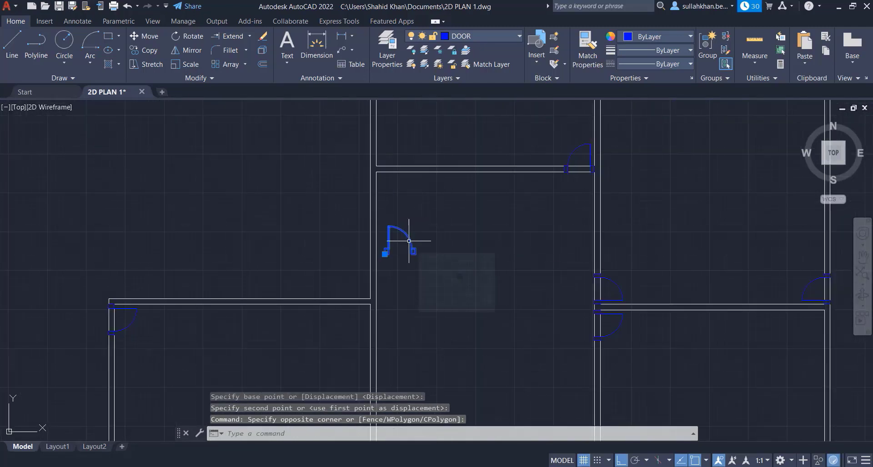
pyautogui.hotkey('ctrl', 'x')
pyautogui.scroll(-4, 440, 278)
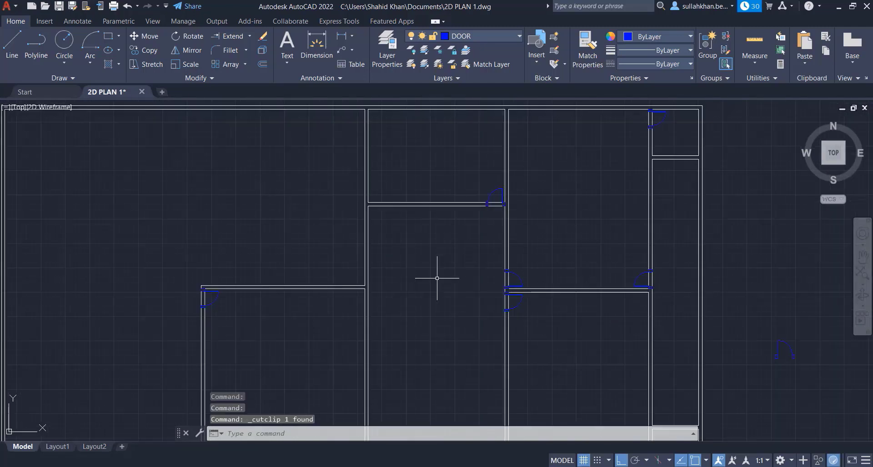
pyautogui.scroll(2, 323, 248)
pyautogui.hotkey('ctrl', 'v')
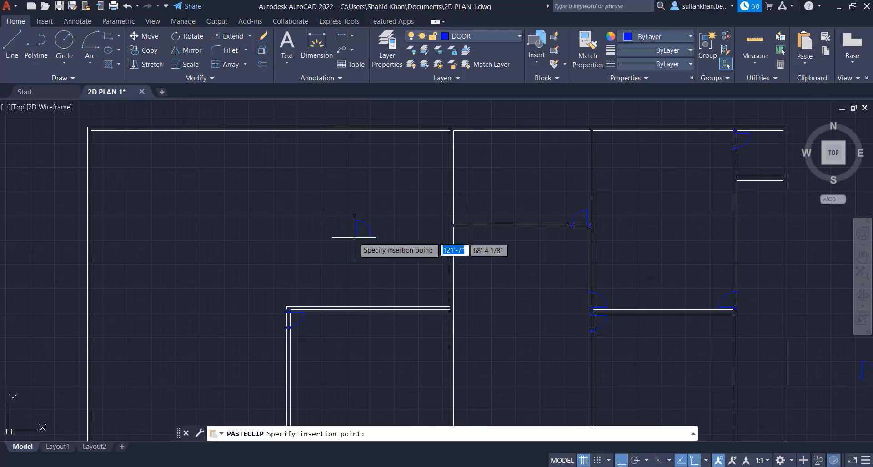
pyautogui.scroll(4, 344, 222)
pyautogui.click(353, 218)
# - Copy the pasted door about 7'-6" horizontally to the right, using the top of its leaf as base point
pyautogui.click(432, 179)
pyautogui.click(404, 215)
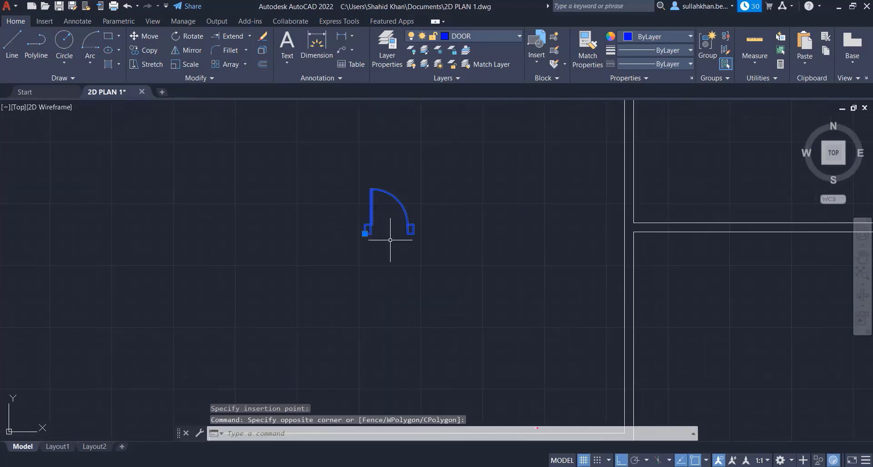
pyautogui.rightClick(401, 209)
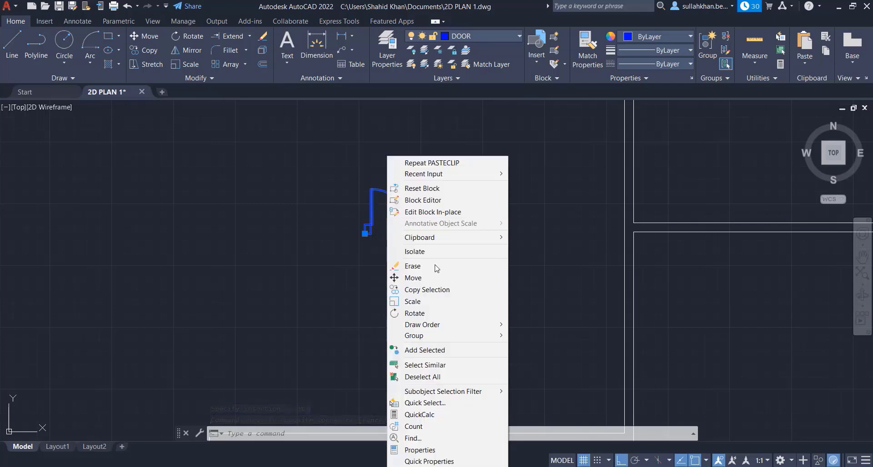
pyautogui.click(416, 289)
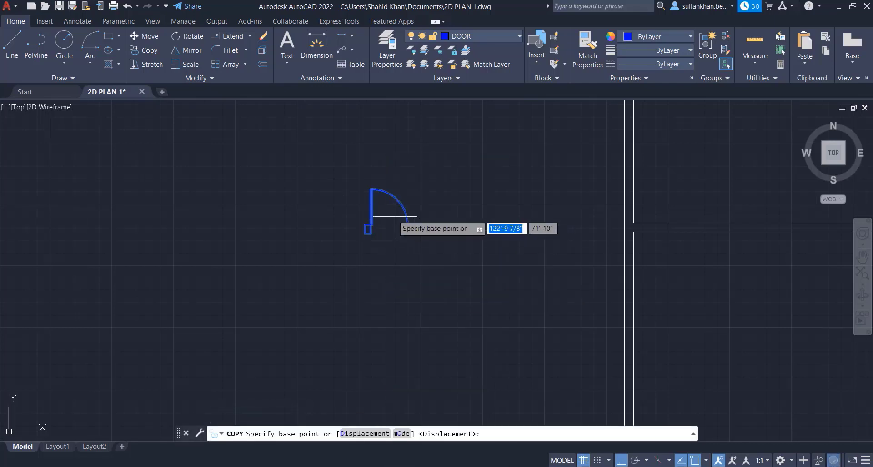
pyautogui.click(372, 189)
pyautogui.click(461, 190)
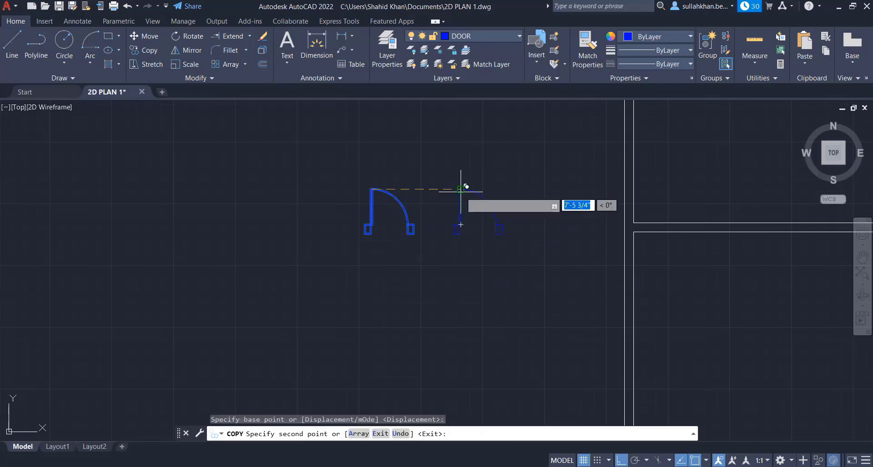
pyautogui.press('Escape')
# - Mirror the copied door about a vertical line through its right jamb, erasing the source object
pyautogui.click(498, 176)
pyautogui.click(463, 245)
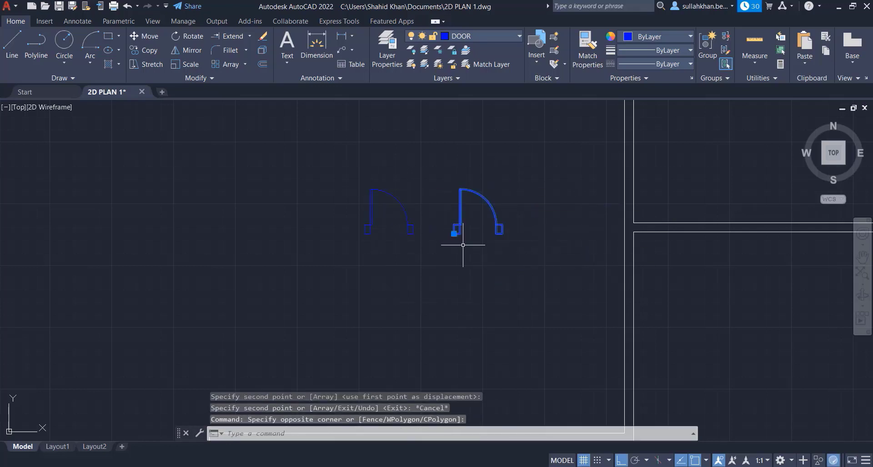
pyautogui.write('MI')
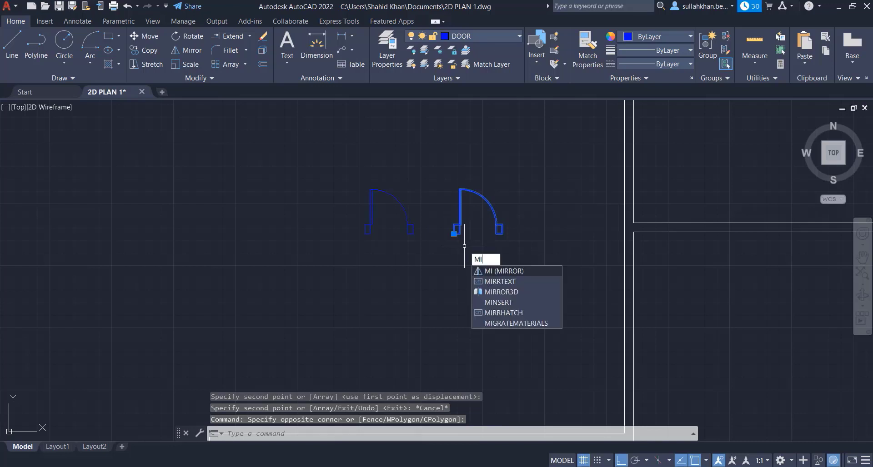
pyautogui.press('Return')
pyautogui.click(460, 224)
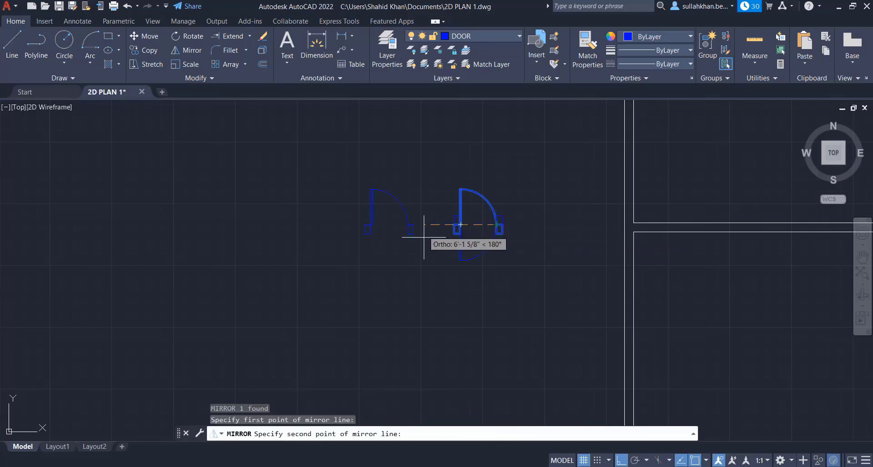
pyautogui.click(546, 307)
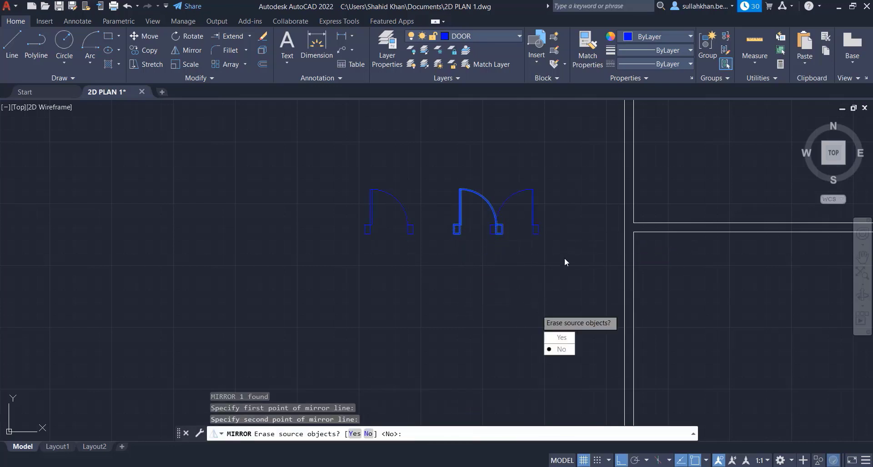
pyautogui.click(564, 338)
# - Move the mirrored door left so its arc end meets the arc end of the first door, forming a double door
pyautogui.scroll(2, 489, 179)
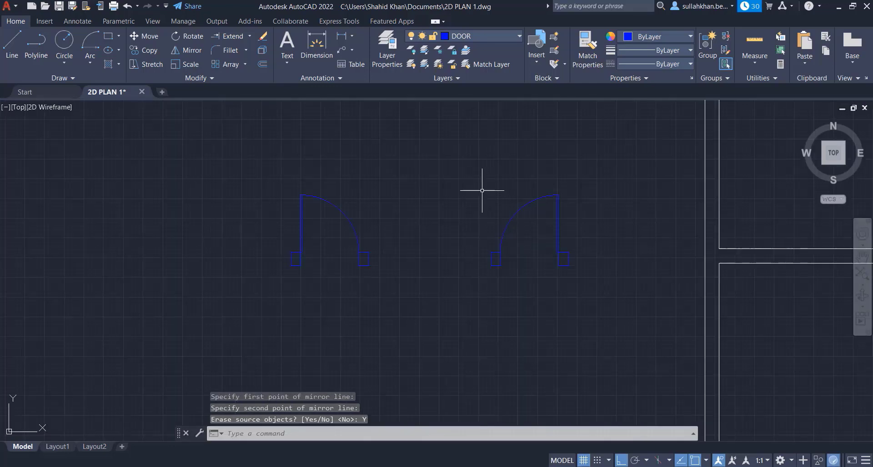
pyautogui.click(473, 186)
pyautogui.click(606, 291)
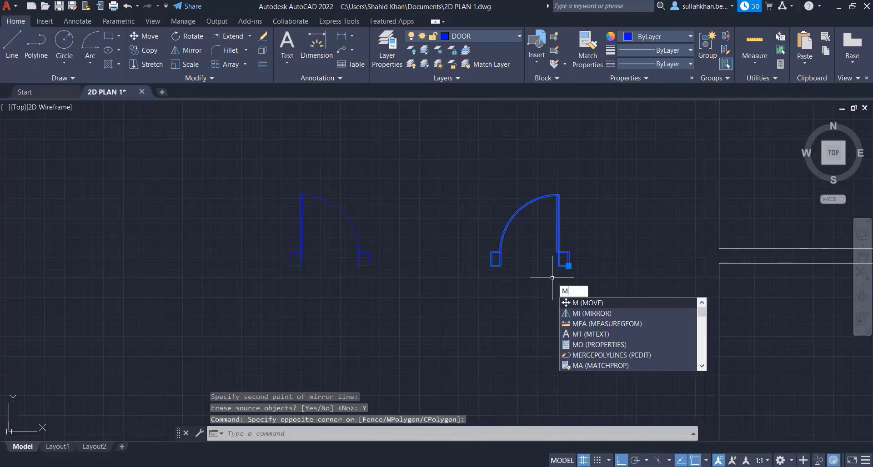
pyautogui.press('Return')
pyautogui.click(557, 252)
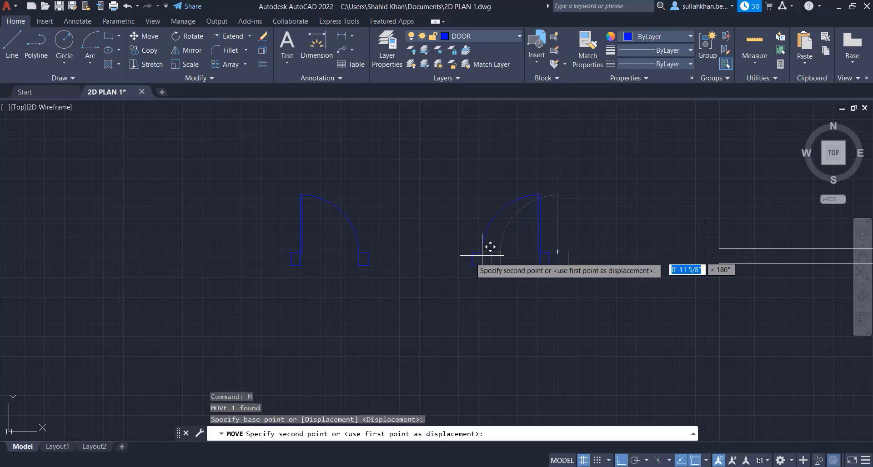
pyautogui.click(363, 253)
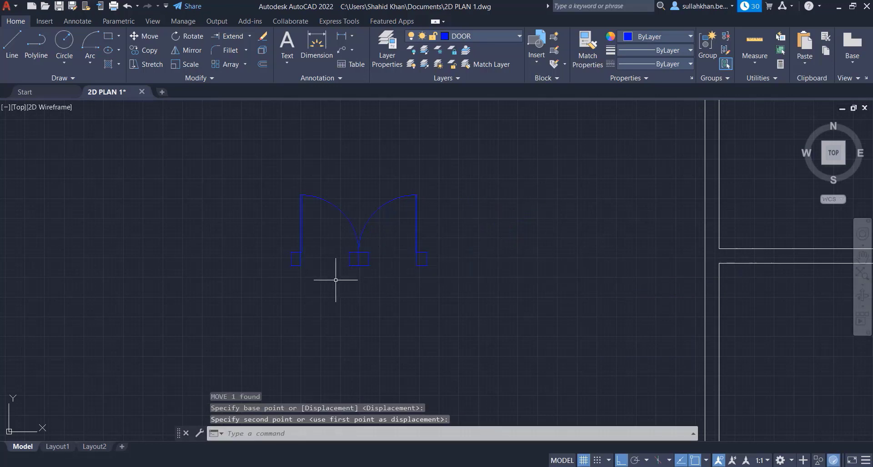
# - Explode both blocks of the double door into separate objects
pyautogui.scroll(2, 335, 280)
pyautogui.click(568, 158)
pyautogui.click(163, 312)
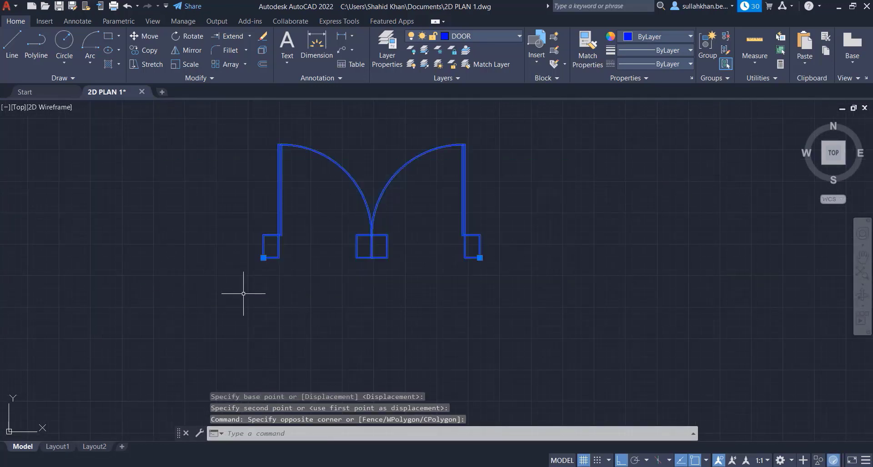
pyautogui.write('X')
pyautogui.press('Return')
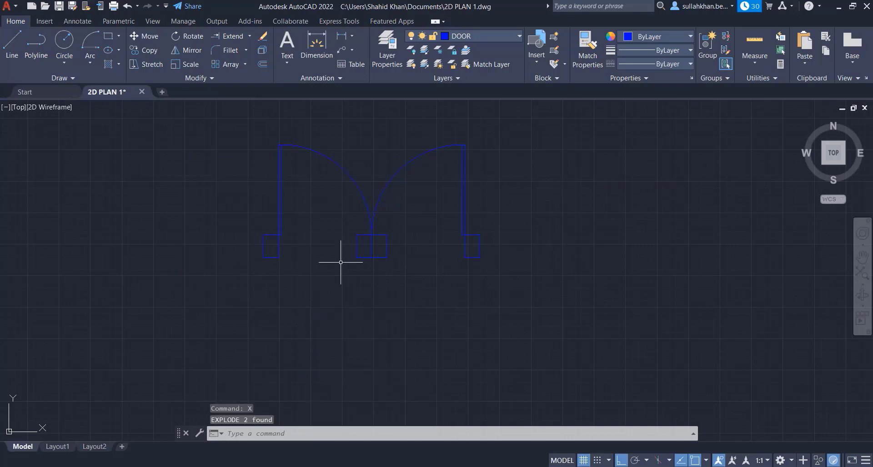
pyautogui.click(401, 237)
pyautogui.click(341, 286)
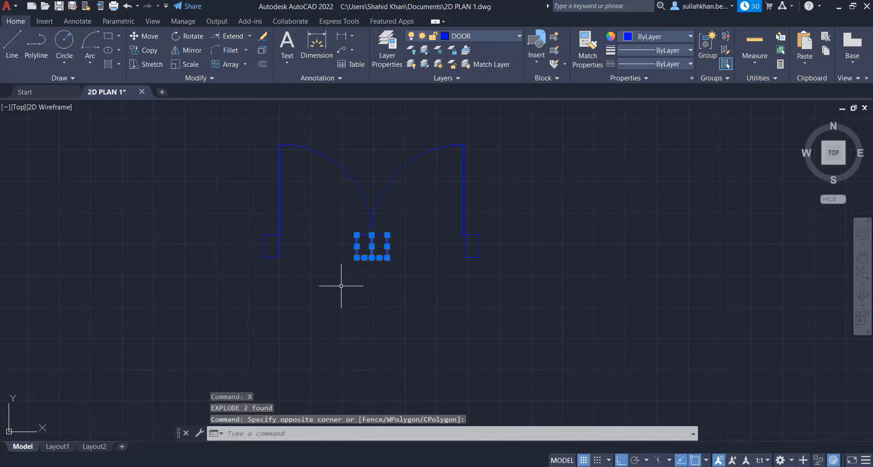
pyautogui.press('Escape')
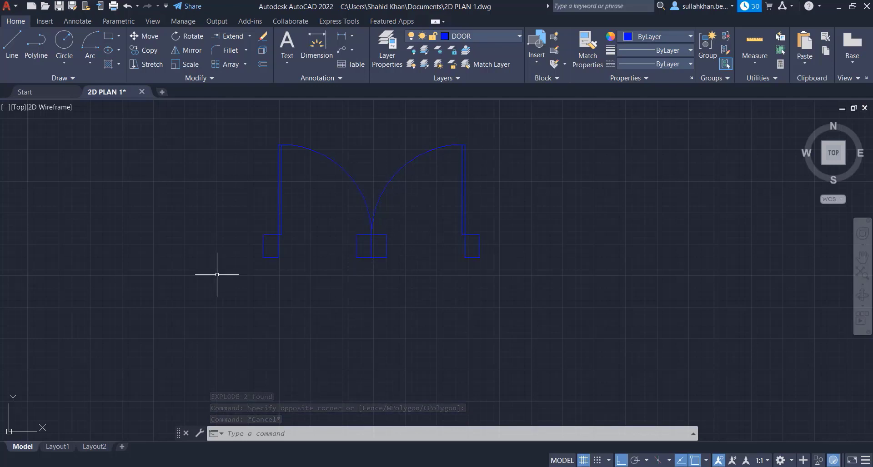
pyautogui.click(397, 234)
pyautogui.press('Escape')
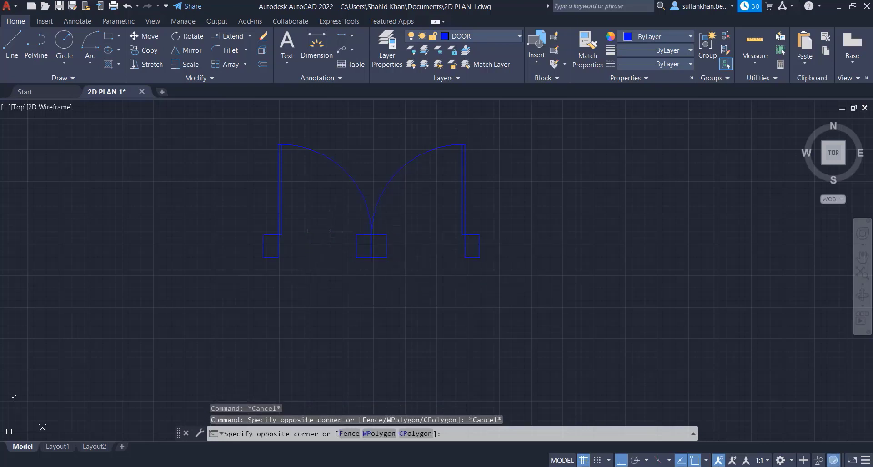
# - Erase the two adjoining jambs in the middle of the double door
pyautogui.click(398, 281)
pyautogui.press('Delete')
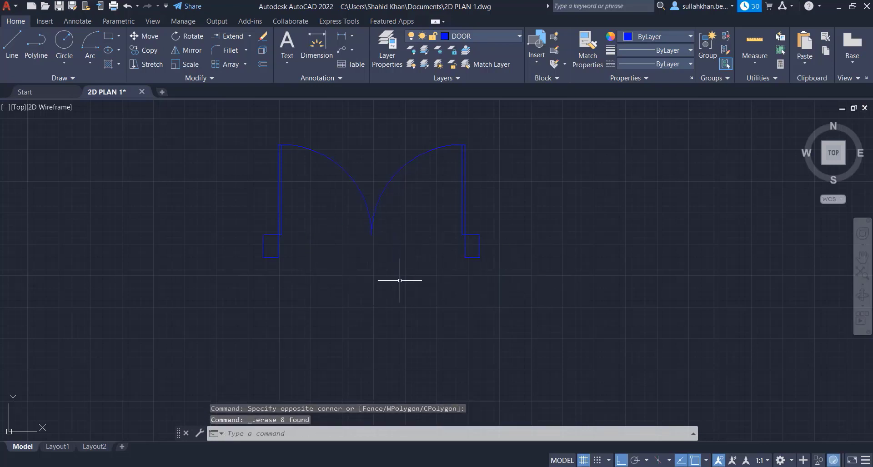
# - Group the double door's leaves, arcs and outer jambs into one object
pyautogui.scroll(-4, 396, 288)
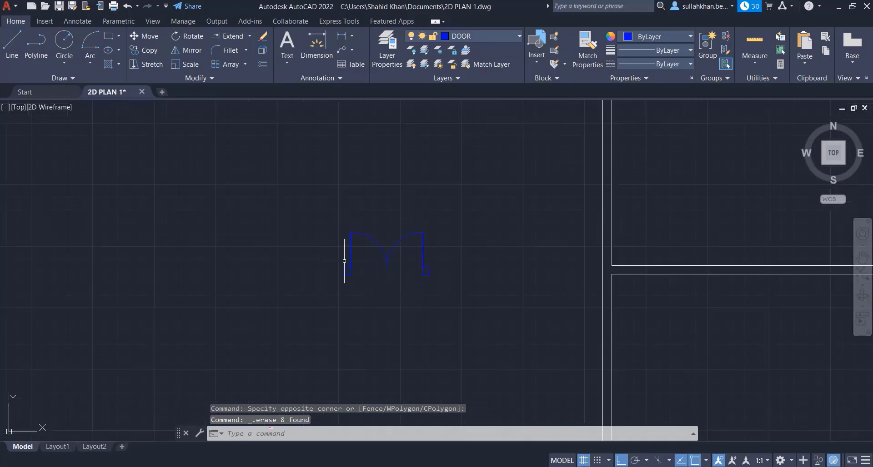
pyautogui.click(302, 224)
pyautogui.click(443, 302)
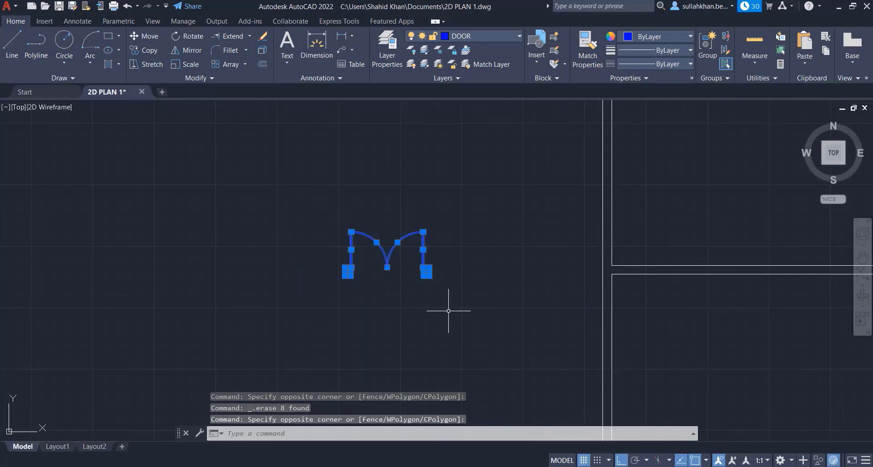
pyautogui.press('Return')
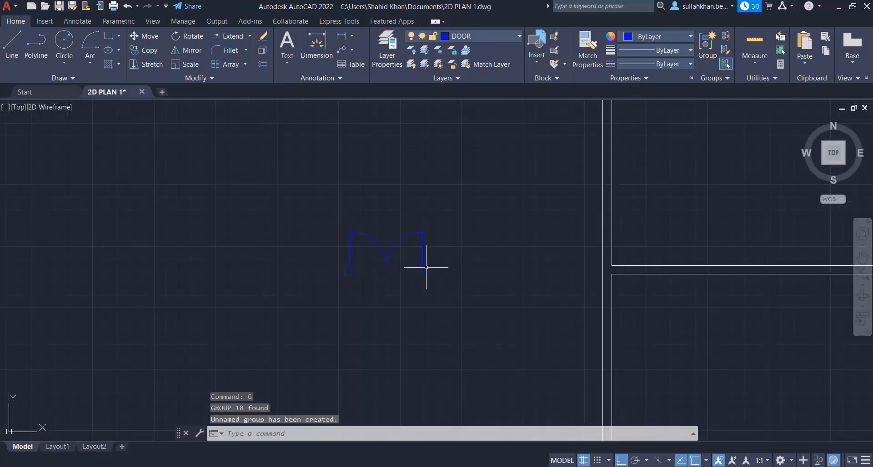
# - Rotate the grouped double door 90° clockwise about a point near where its two arcs meet
pyautogui.click(446, 215)
pyautogui.click(268, 331)
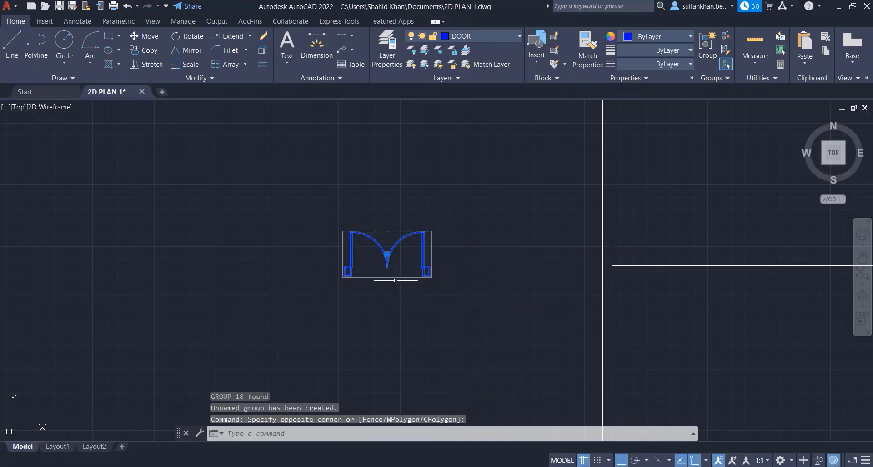
pyautogui.scroll(2, 397, 264)
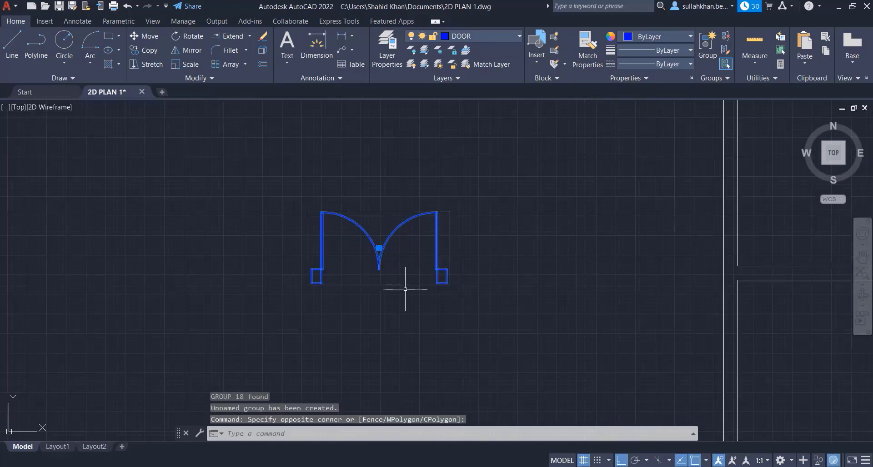
pyautogui.write('ro')
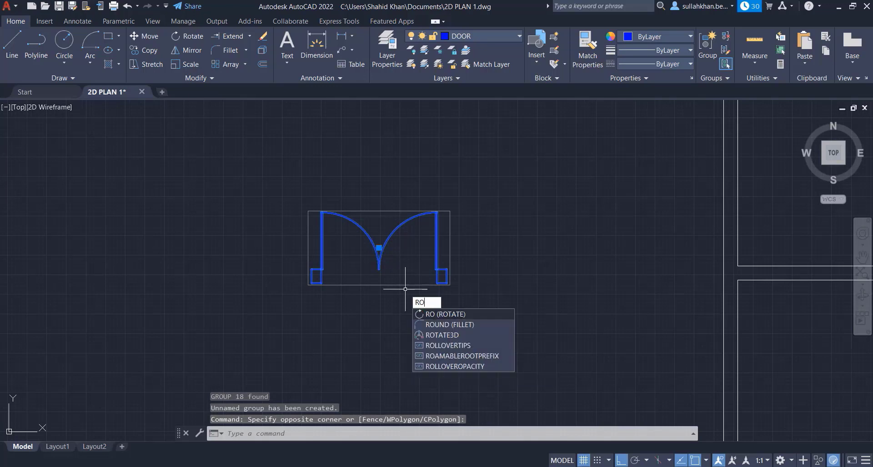
pyautogui.press('Return')
pyautogui.click(380, 260)
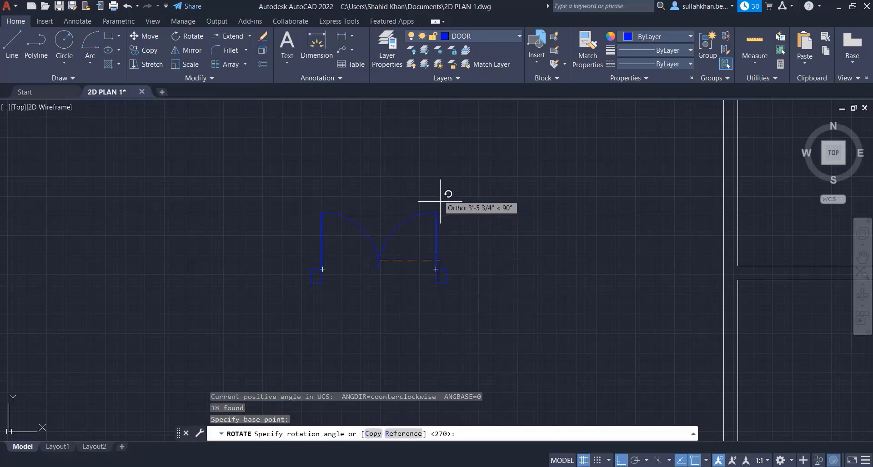
pyautogui.click(376, 341)
pyautogui.click(455, 179)
pyautogui.click(330, 347)
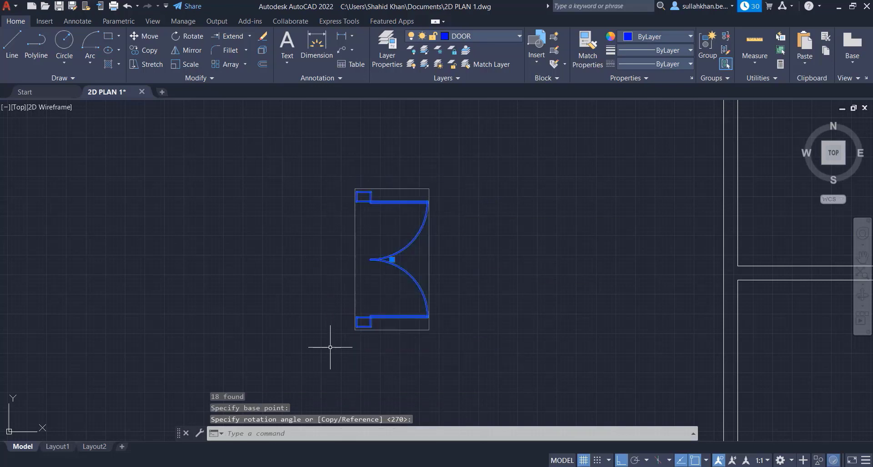
pyautogui.click(382, 290)
pyautogui.write('m')
pyautogui.press('Return')
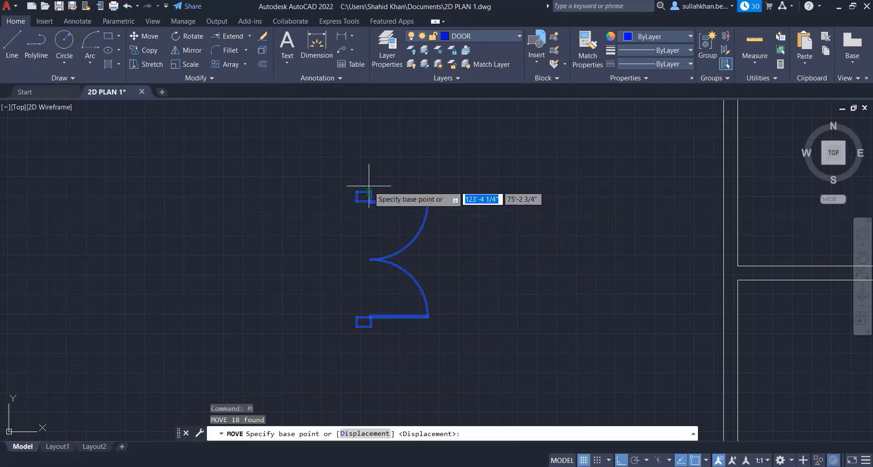
pyautogui.click(371, 193)
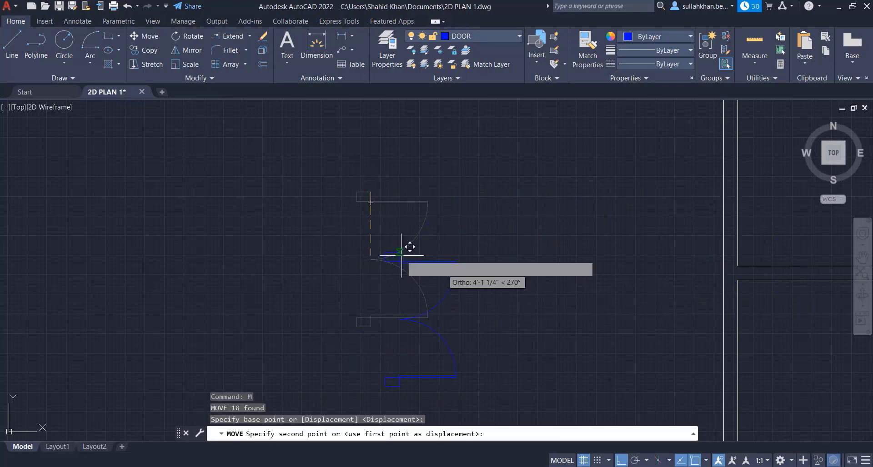
pyautogui.scroll(-5, 400, 241)
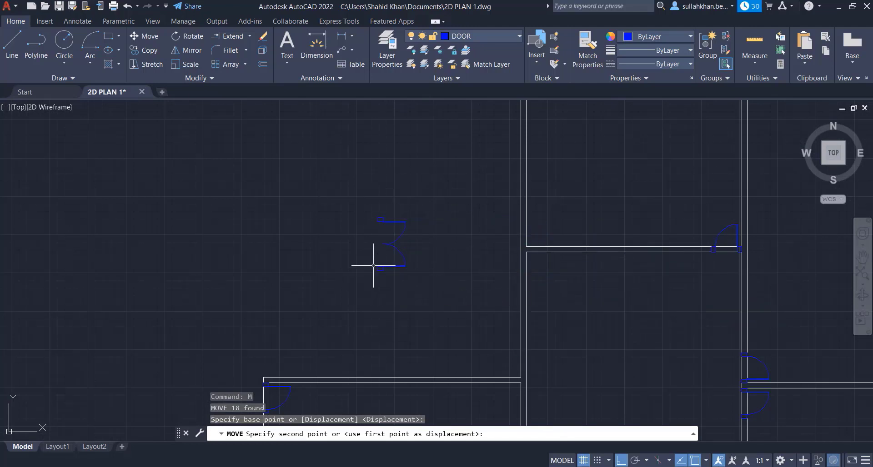
pyautogui.press('Escape')
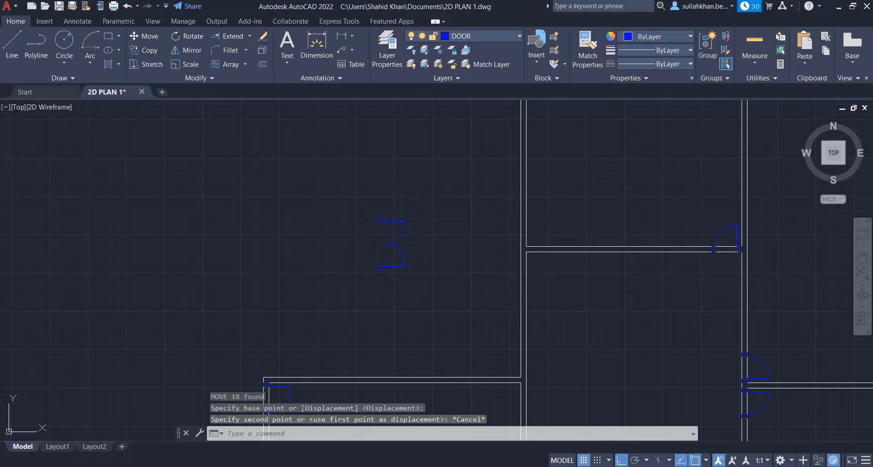
pyautogui.write('MO')
pyautogui.press('Return')
pyautogui.press('Escape')
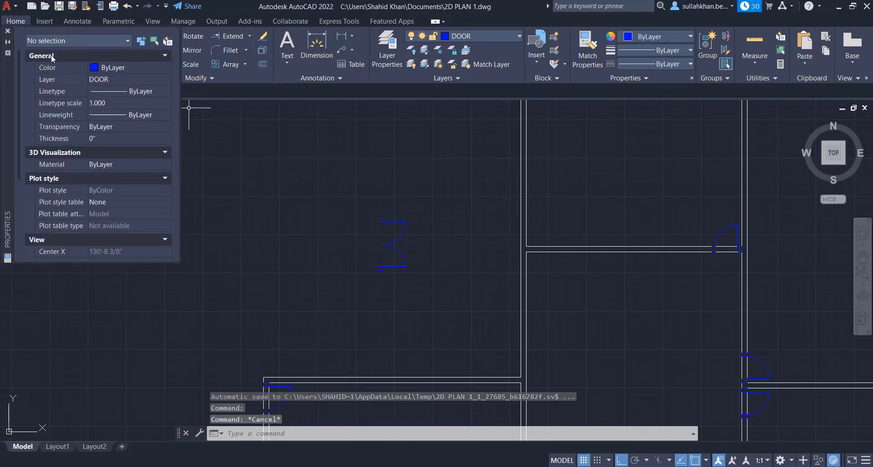
pyautogui.click(8, 30)
# - Move the double door by its arcs' meeting point into the large upper-left room's right wall, below the small upper room's partition
pyautogui.click(450, 189)
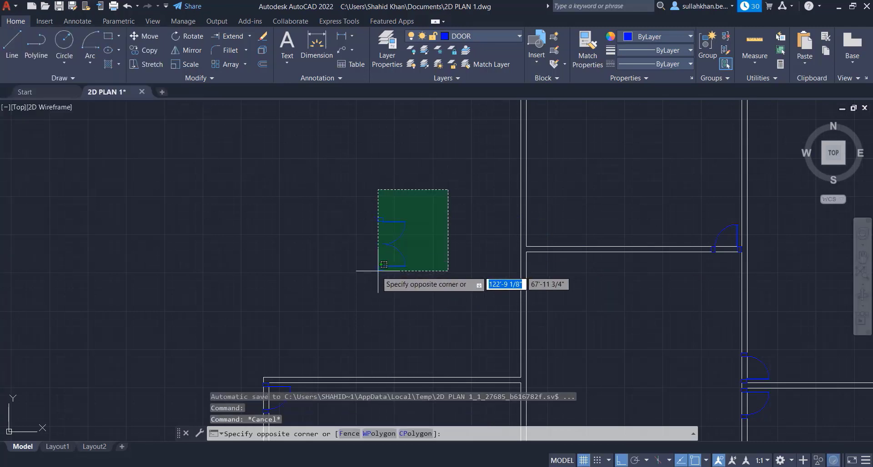
pyautogui.click(377, 280)
pyautogui.write('m')
pyautogui.press('Return')
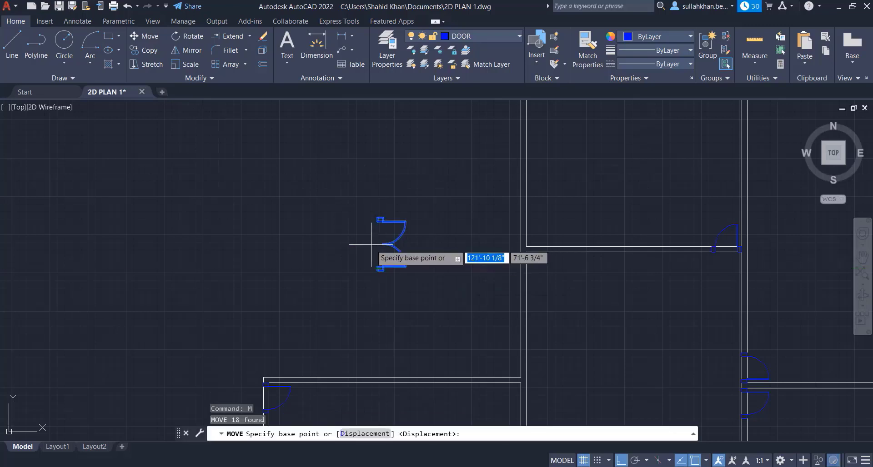
pyautogui.scroll(3, 382, 244)
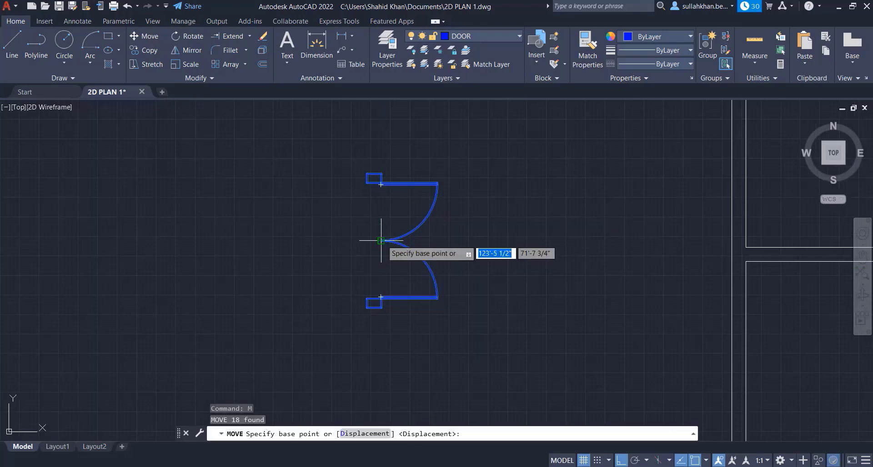
pyautogui.click(382, 245)
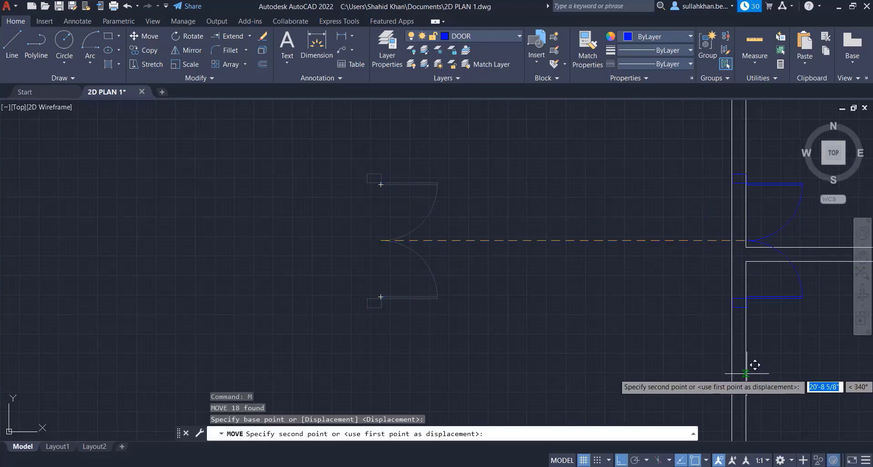
pyautogui.scroll(-4, 587, 314)
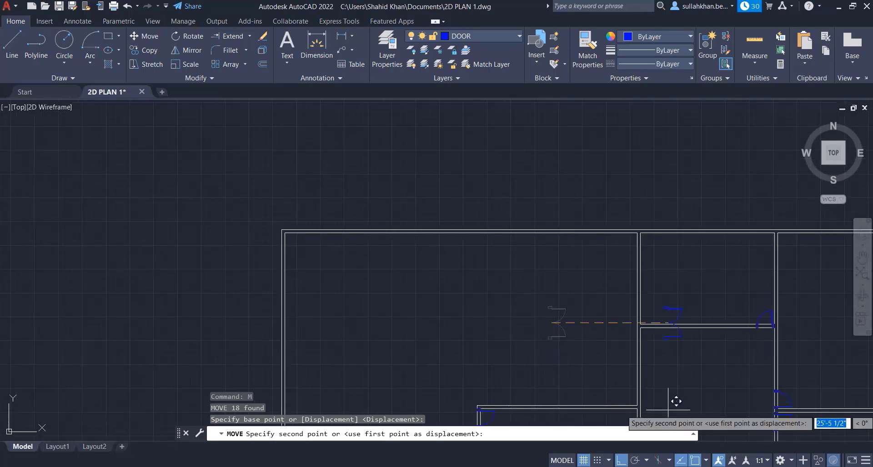
pyautogui.scroll(4, 637, 404)
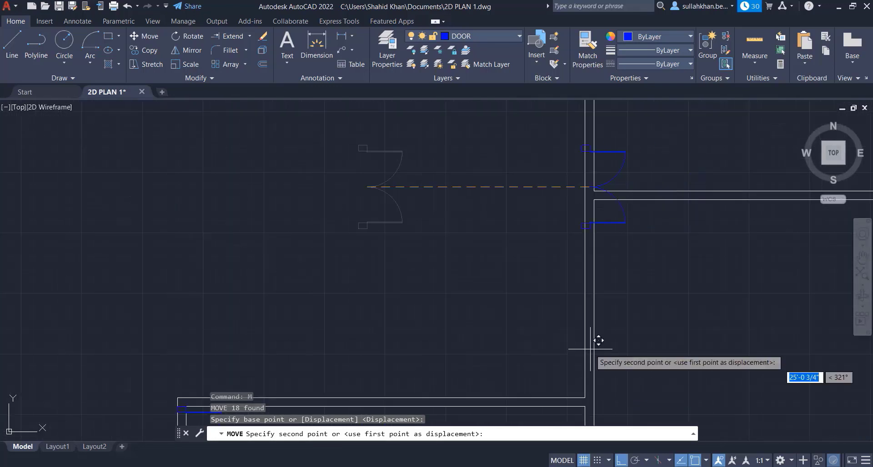
pyautogui.click(598, 303)
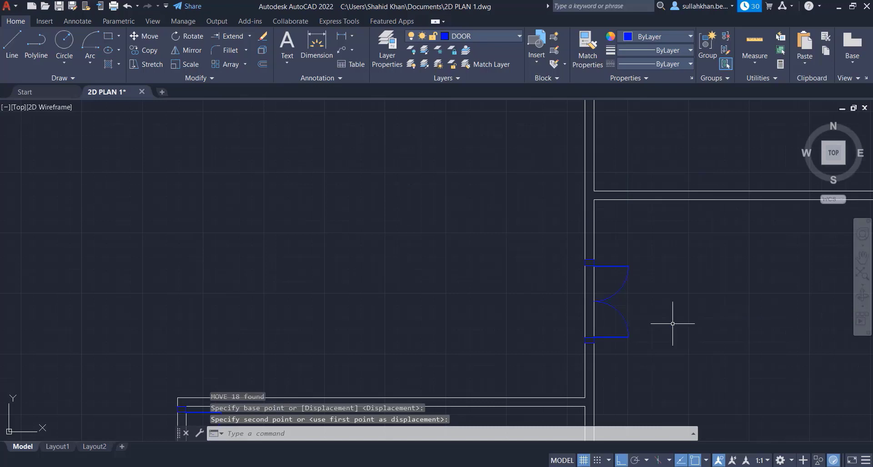
pyautogui.scroll(-2, 487, 243)
pyautogui.scroll(-2, 397, 242)
pyautogui.scroll(-2, 255, 280)
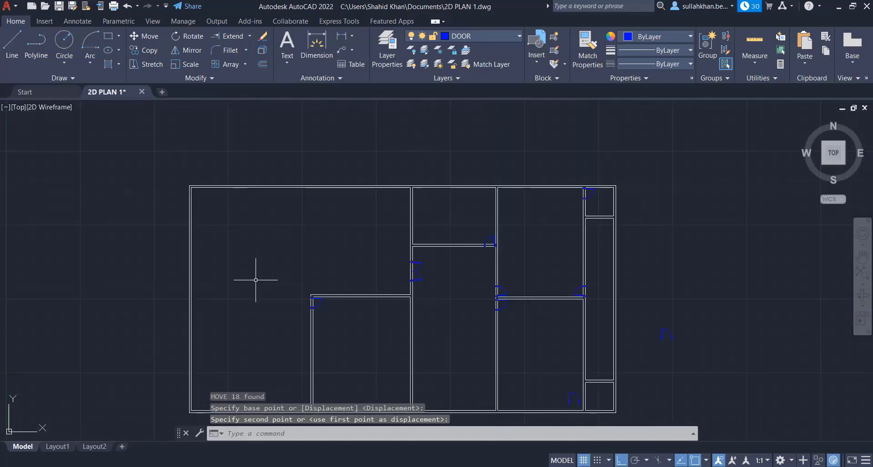
# - Erase the spare door lying outside the plan, beyond its right exterior wall
pyautogui.scroll(-2, 689, 229)
pyautogui.click(708, 253)
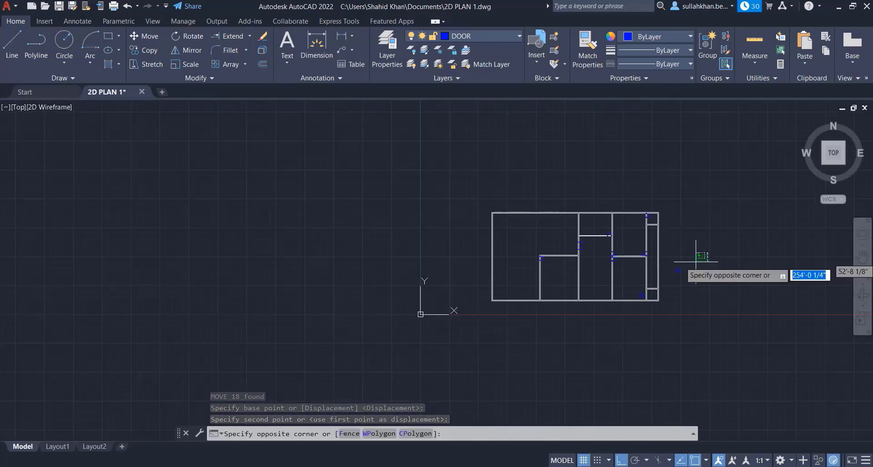
pyautogui.click(672, 300)
pyautogui.press('Delete')
# - Trim the two wall lines crossing the door opening into the upper-right small room
pyautogui.scroll(8, 643, 220)
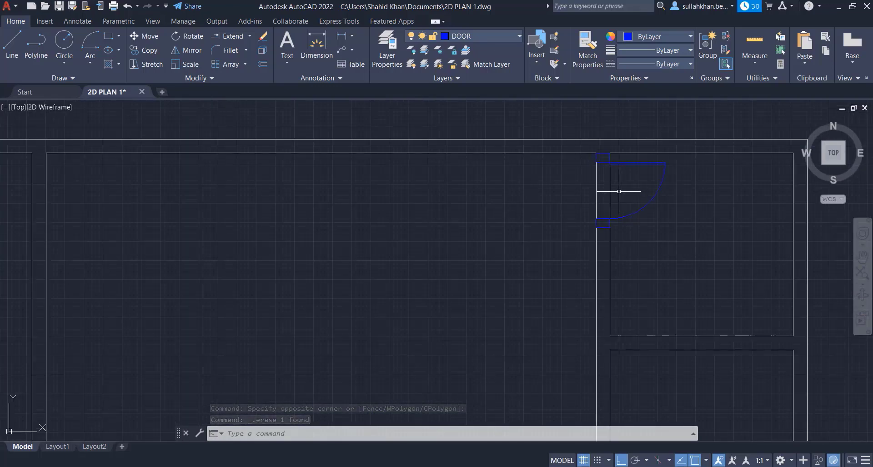
pyautogui.write('TR')
pyautogui.press('Return')
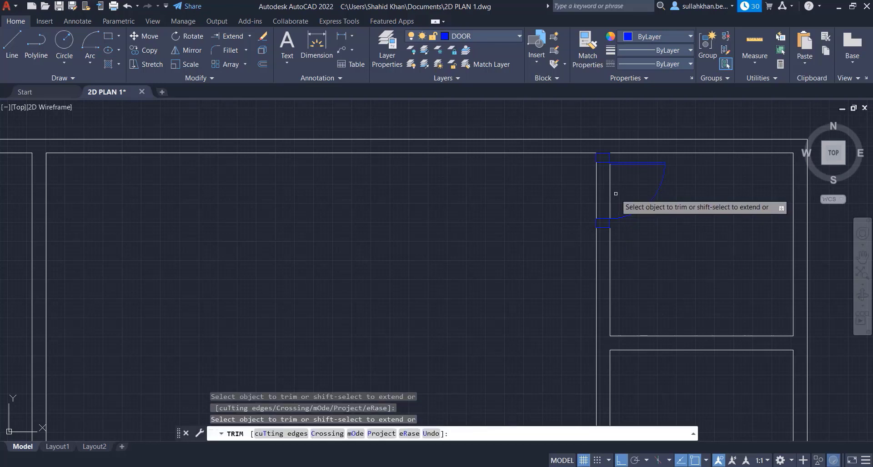
pyautogui.click(634, 193)
pyautogui.click(559, 197)
pyautogui.press('Return')
pyautogui.scroll(-2, 500, 180)
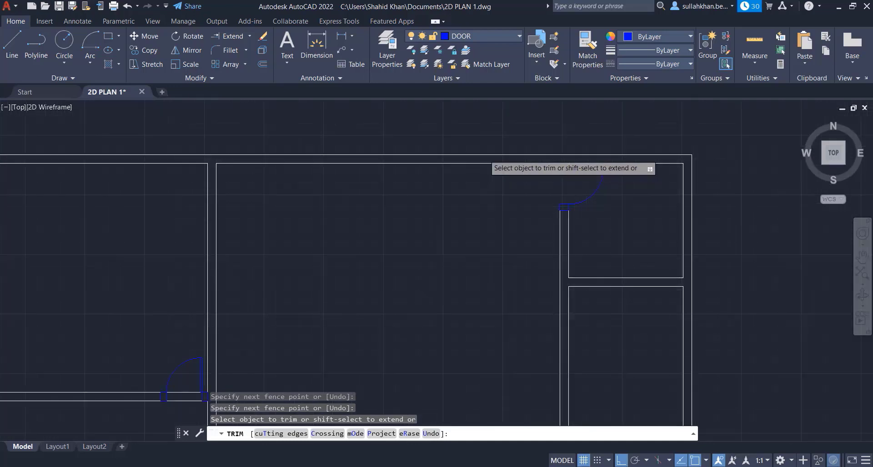
# - Trim the wall lines across the door opening in the upper-right room's right wall, just above the horizontal partition
pyautogui.scroll(-3, 505, 141)
pyautogui.scroll(7, 528, 248)
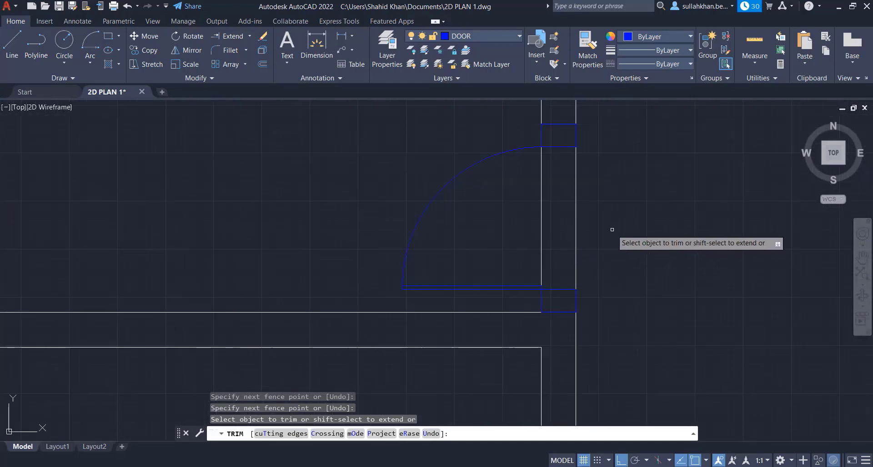
pyautogui.click(503, 242)
pyautogui.click(624, 179)
pyautogui.press('Return')
# - Trim the wall lines inside the small upper room's partition door and the central wall's door above the right-hand partition
pyautogui.scroll(-4, 500, 191)
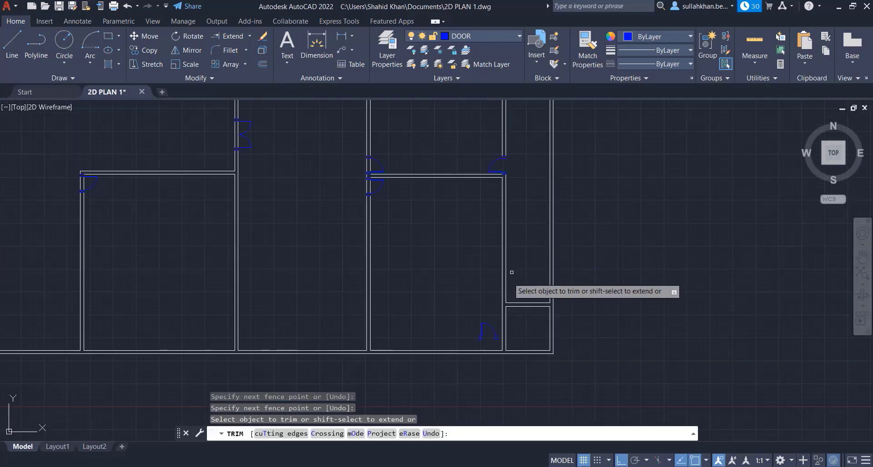
pyautogui.scroll(2, 501, 291)
pyautogui.scroll(-4, 487, 273)
pyautogui.scroll(7, 495, 238)
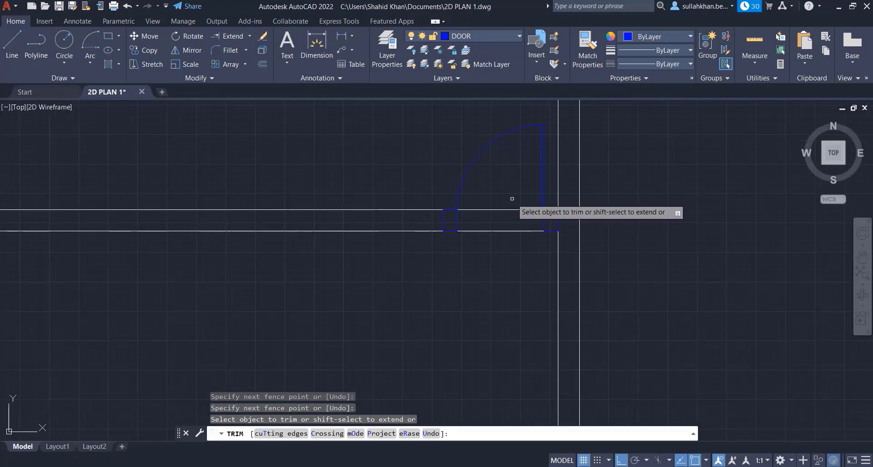
pyautogui.scroll(-3, 523, 273)
pyautogui.scroll(5, 513, 302)
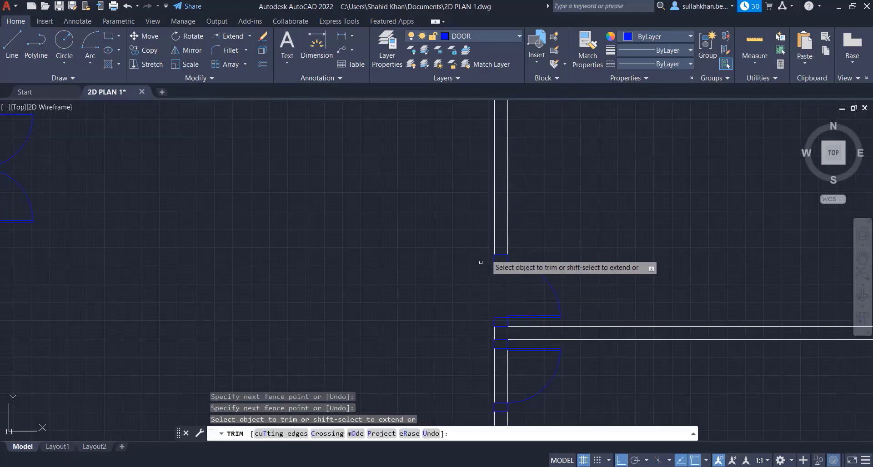
# - Trim the wall lines inside the central wall's door just below the right-hand partition
pyautogui.scroll(-4, 500, 254)
pyautogui.scroll(6, 513, 265)
pyautogui.click(465, 195)
pyautogui.click(384, 209)
pyautogui.scroll(-6, 546, 214)
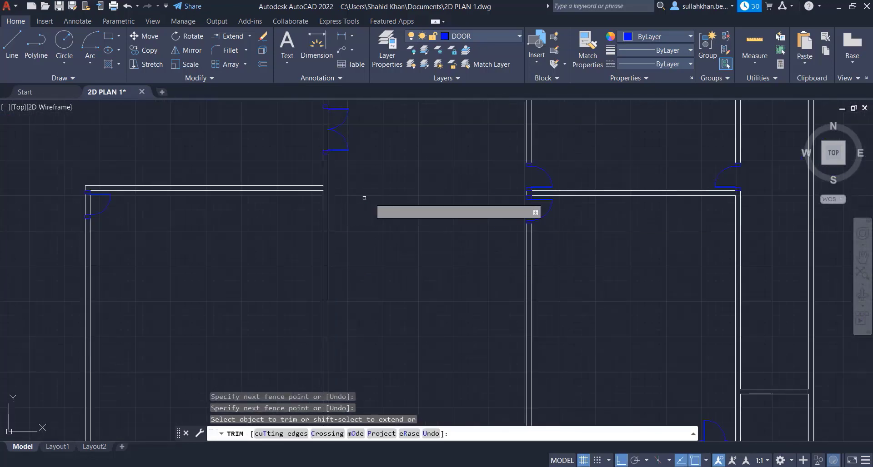
# - Trim the wall lines across the door opening at the upper-left corner of the lower-left inner room
pyautogui.scroll(-4, 478, 250)
pyautogui.scroll(6, 331, 232)
pyautogui.click(323, 239)
pyautogui.click(289, 240)
pyautogui.scroll(-6, 365, 257)
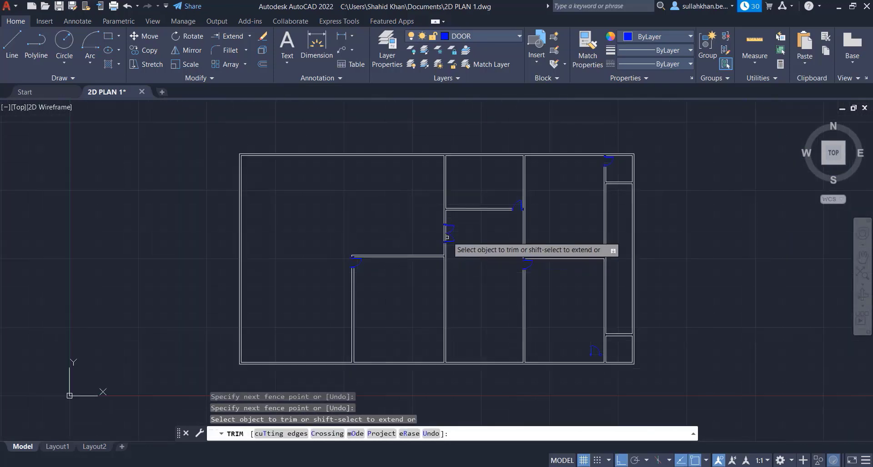
# - Trim the wall lines across the double door opening in the large left room's right wall and end the Trim command
pyautogui.scroll(6, 447, 237)
pyautogui.click(527, 287)
pyautogui.click(471, 288)
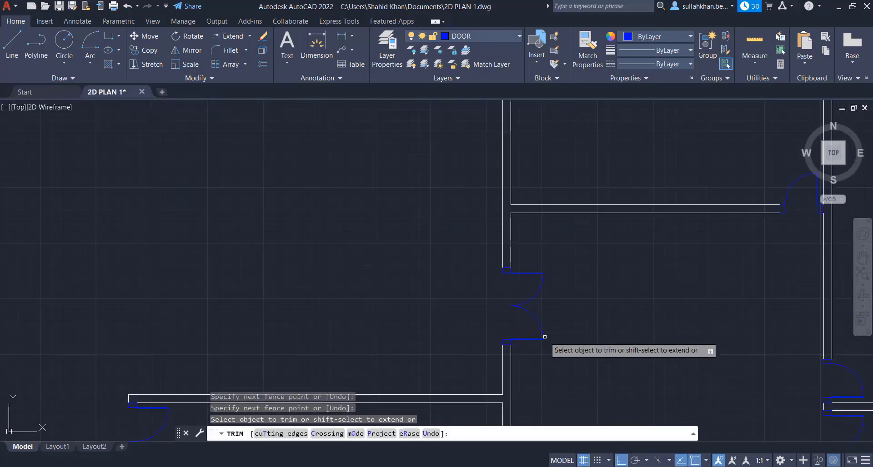
pyautogui.press('Escape')
pyautogui.scroll(-6, 308, 204)
pyautogui.scroll(6, 425, 341)
pyautogui.scroll(-6, 536, 341)
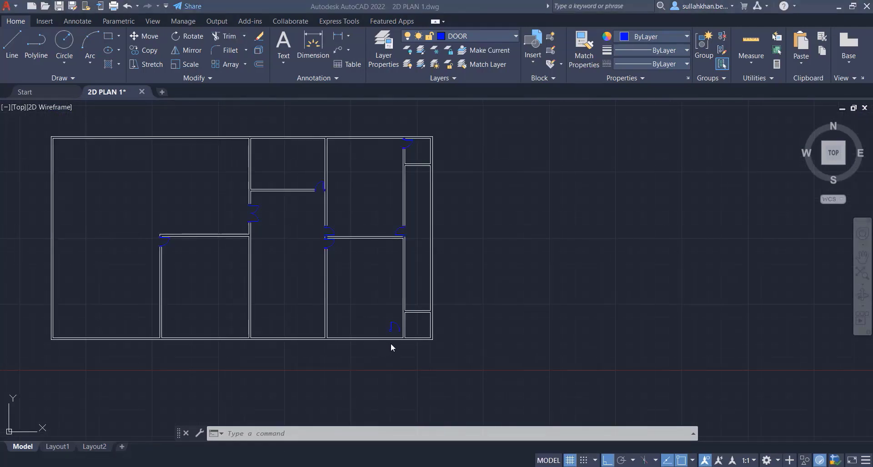
# - Mirror the loose door near the lower-right small room about a vertical line, erasing the source object
pyautogui.scroll(3, 396, 331)
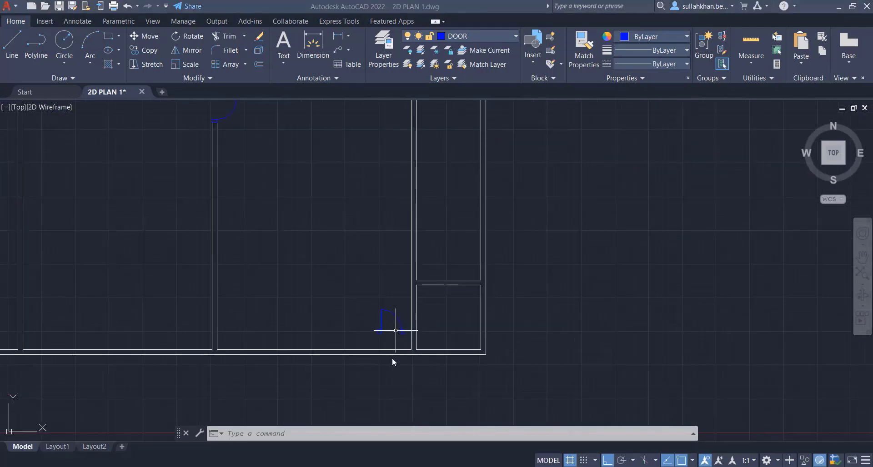
pyautogui.click(435, 372)
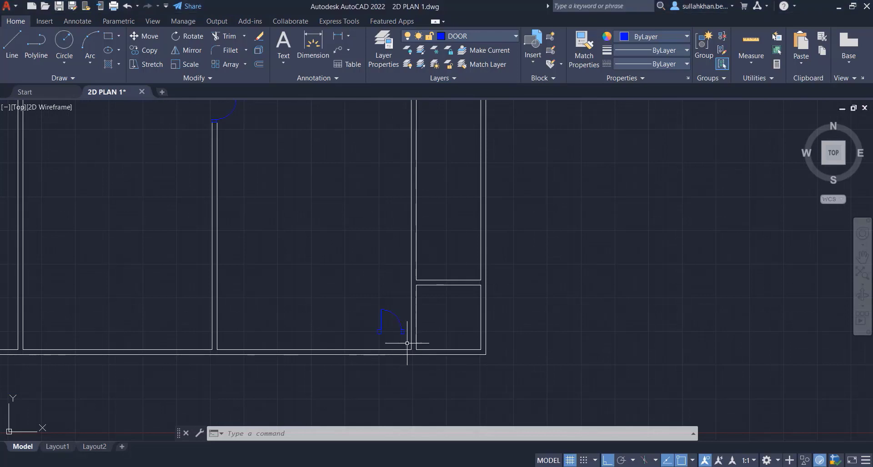
pyautogui.scroll(5, 400, 344)
pyautogui.click(302, 190)
pyautogui.click(430, 300)
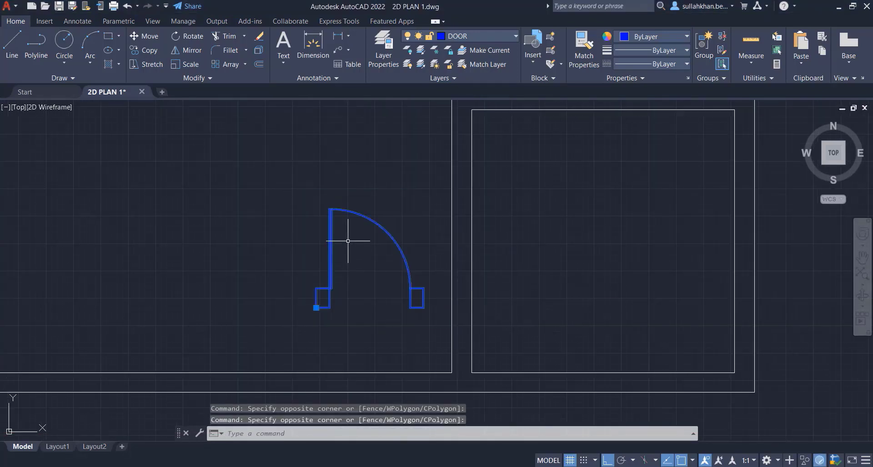
pyautogui.press('Return')
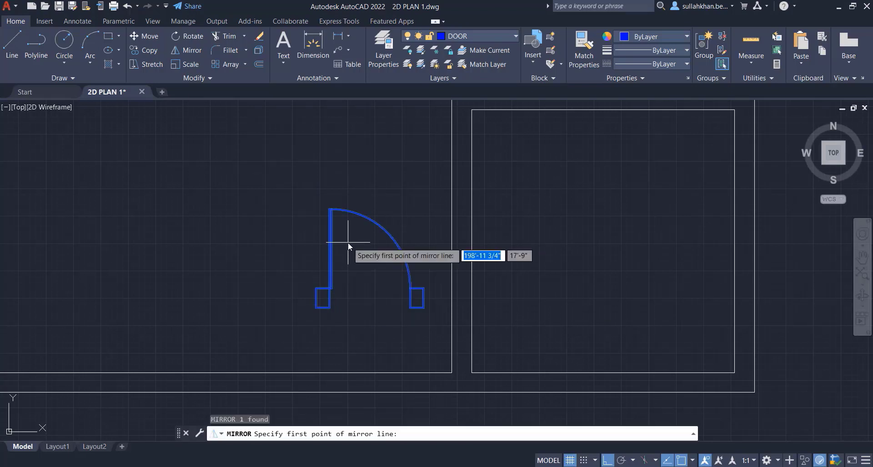
pyautogui.click(365, 221)
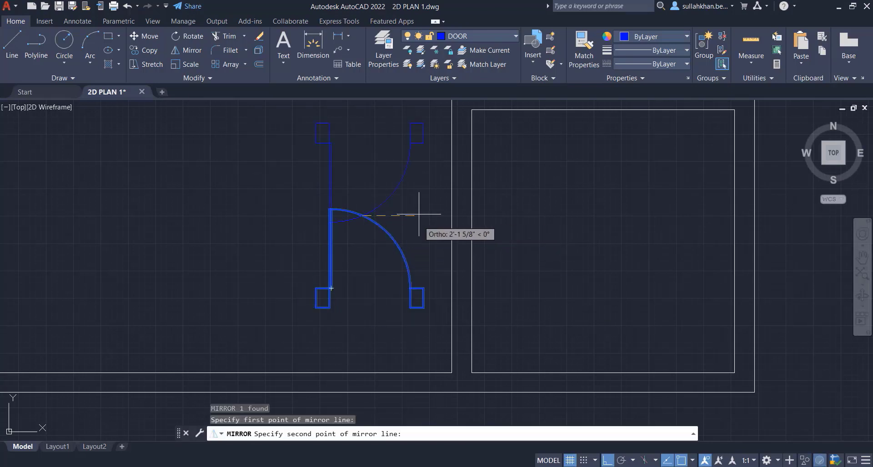
pyautogui.click(363, 200)
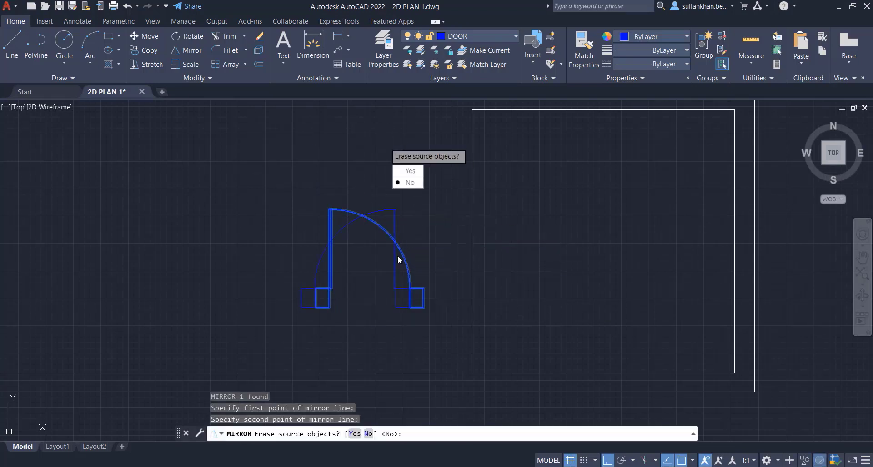
pyautogui.click(409, 171)
# - Rotate the mirrored door 90° clockwise about its hinge point at the jamb corner
pyautogui.click(409, 185)
pyautogui.click(274, 285)
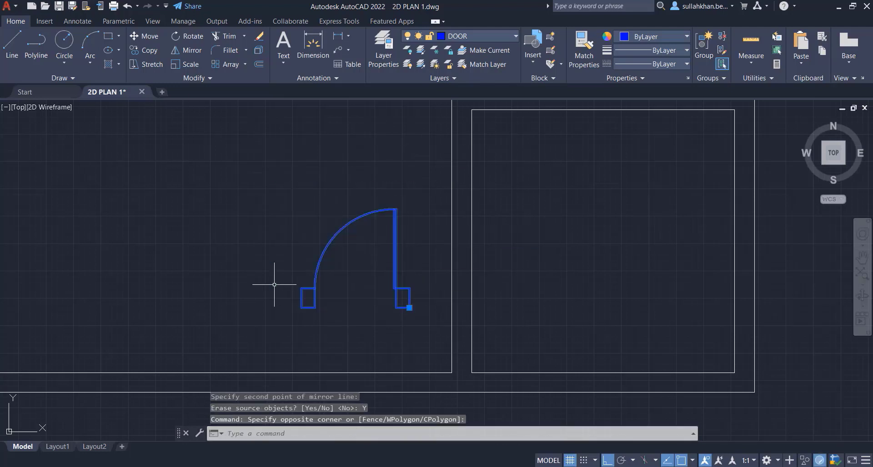
pyautogui.write('r')
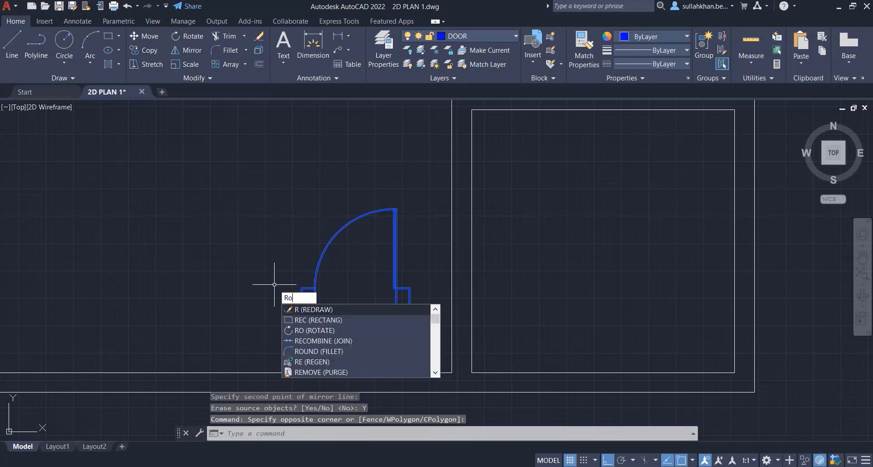
pyautogui.write('o')
pyautogui.press('Return')
pyautogui.click(396, 288)
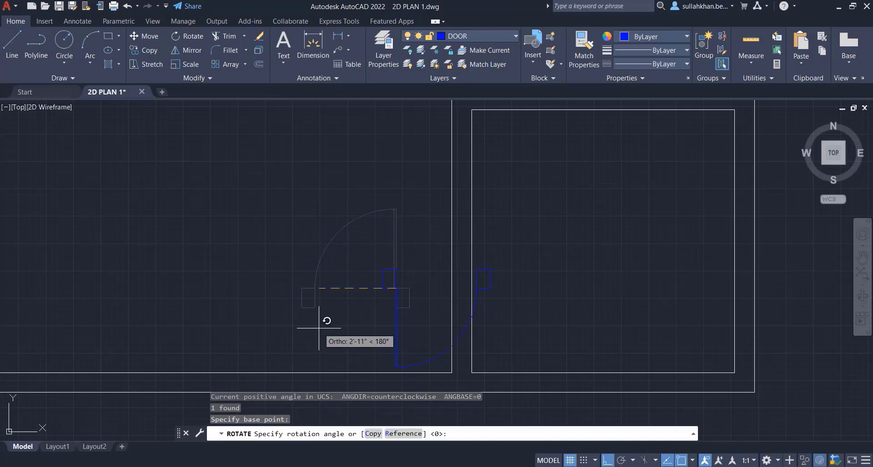
pyautogui.click(410, 338)
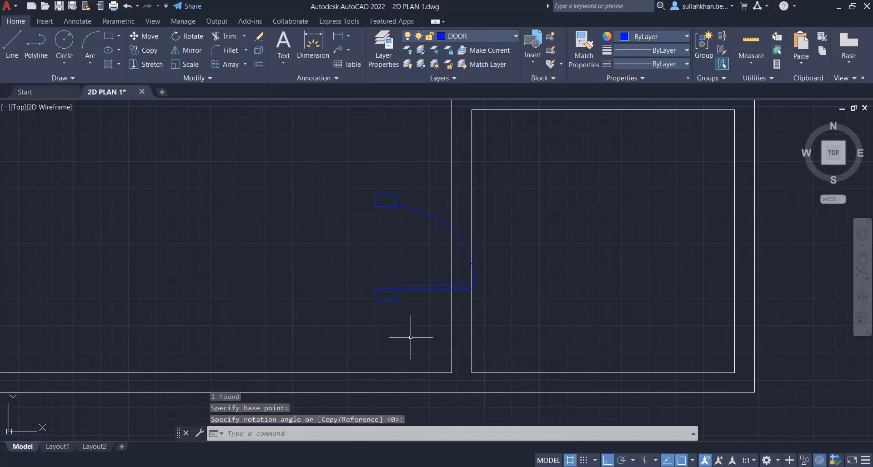
# - Select the rotated door beside the lower-right small room
pyautogui.click(444, 192)
pyautogui.click(321, 305)
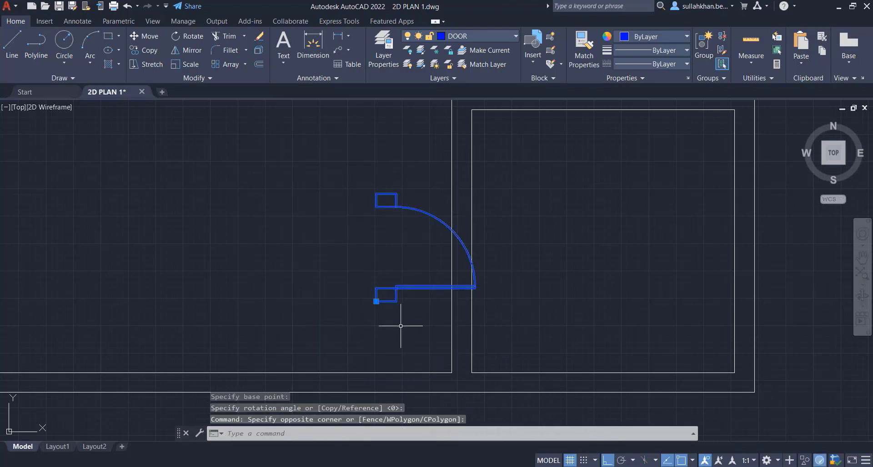
# - Move the selected door from its lower jamb's bottom-right corner to the inner bottom-left corner of the small lower-right room
pyautogui.write('m')
pyautogui.press('Return')
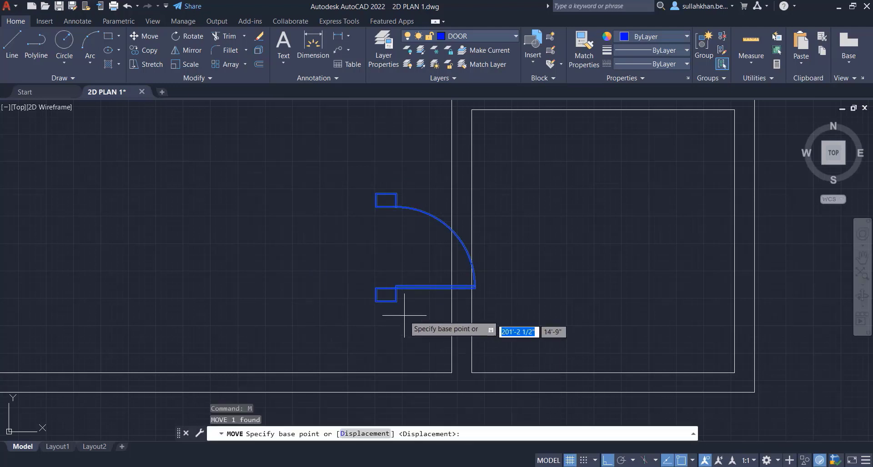
pyautogui.click(396, 301)
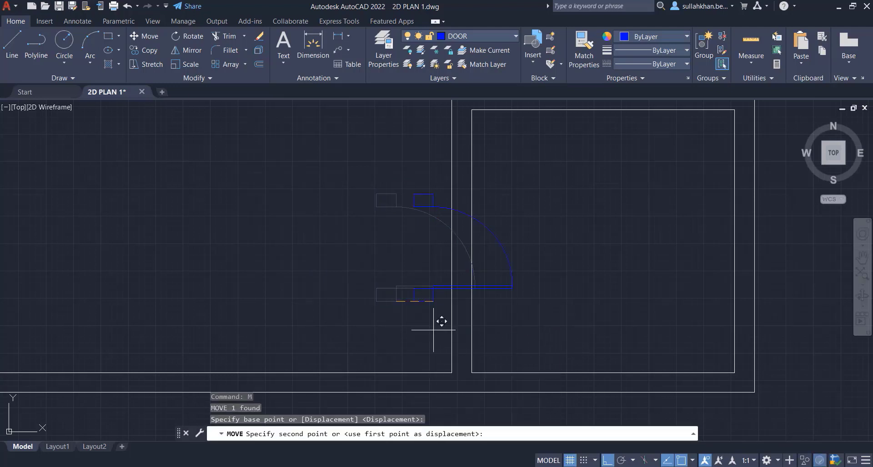
pyautogui.click(471, 373)
pyautogui.scroll(-2, 421, 301)
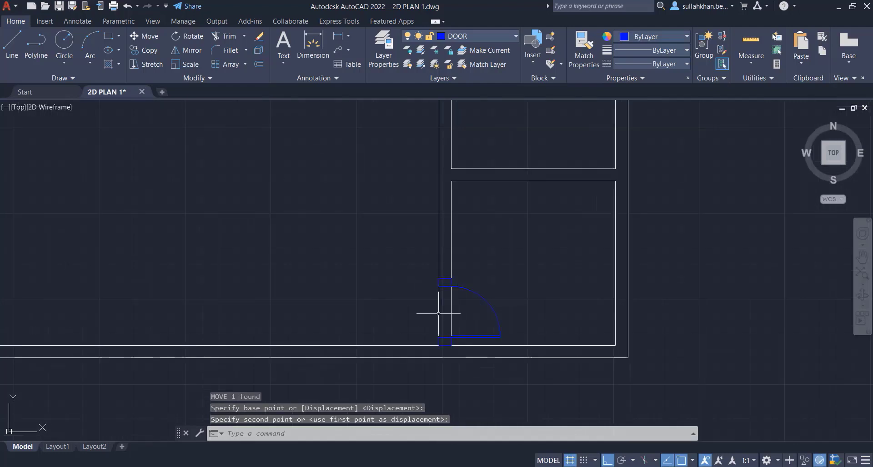
# - Trim both wall lines between the jambs of the door in the small lower-right room
pyautogui.scroll(2, 444, 335)
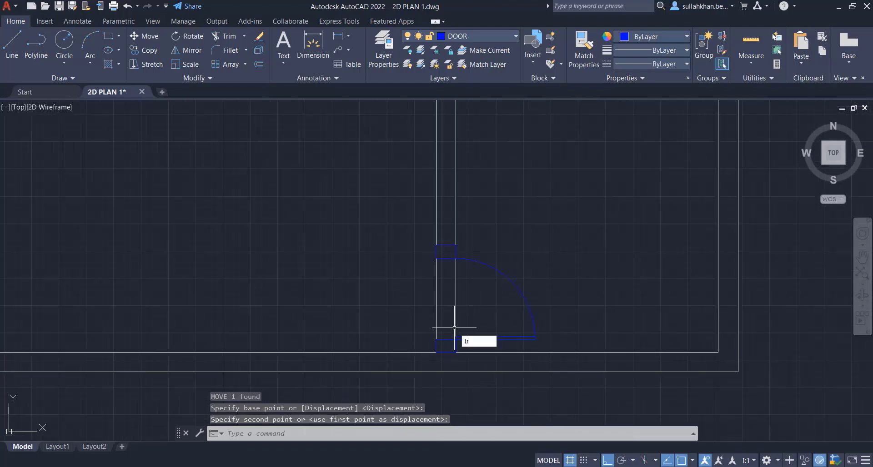
pyautogui.press('Return')
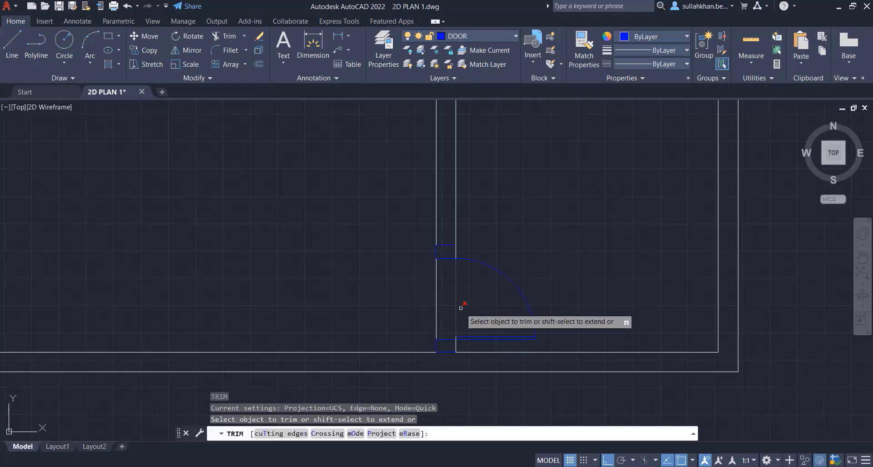
pyautogui.click(468, 291)
pyautogui.click(401, 317)
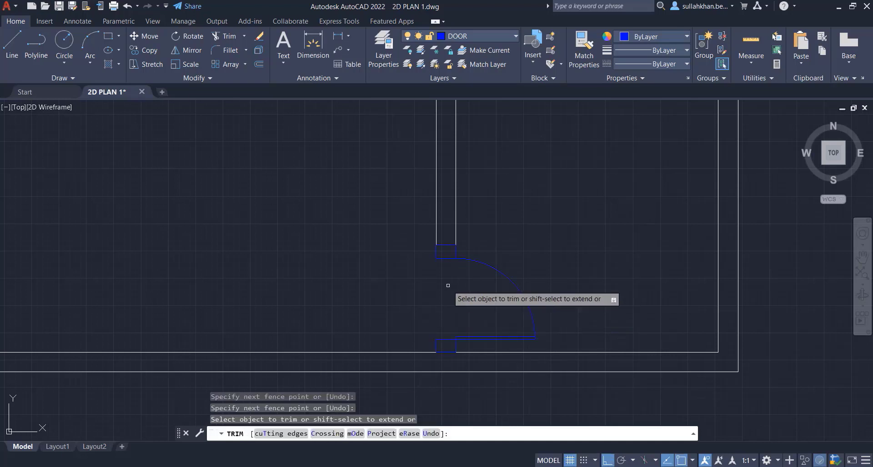
pyautogui.press('Return')
pyautogui.scroll(-8, 447, 296)
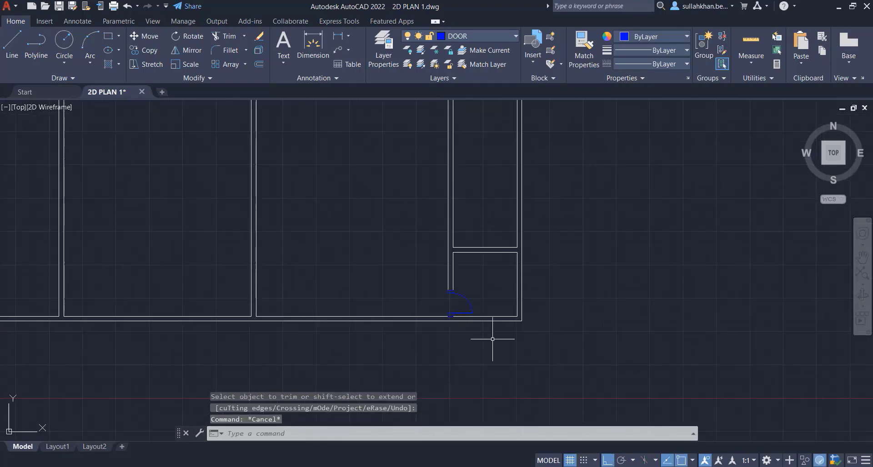
# - Create a new layer named WINDOW
pyautogui.scroll(2, 291, 294)
pyautogui.scroll(-2, 311, 285)
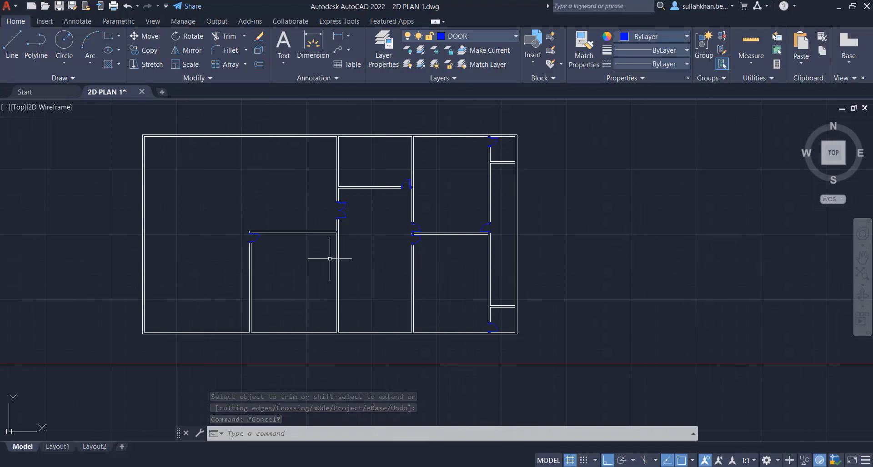
pyautogui.scroll(-2, 254, 273)
pyautogui.scroll(3, 522, 279)
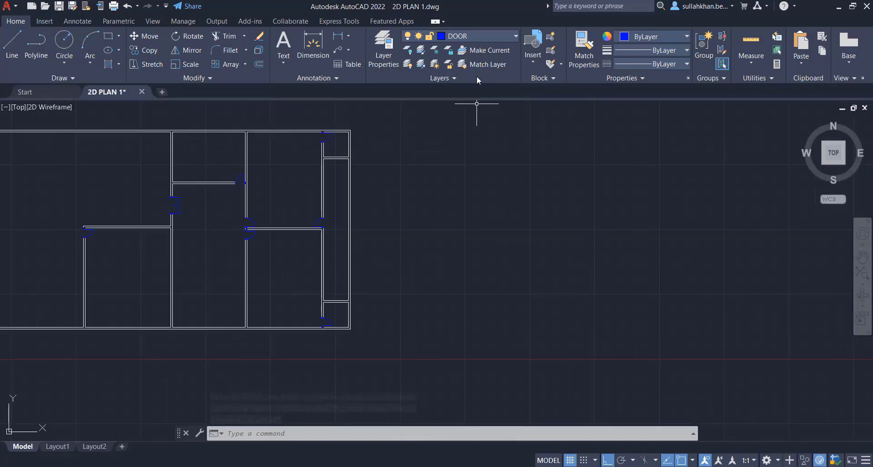
pyautogui.click(389, 43)
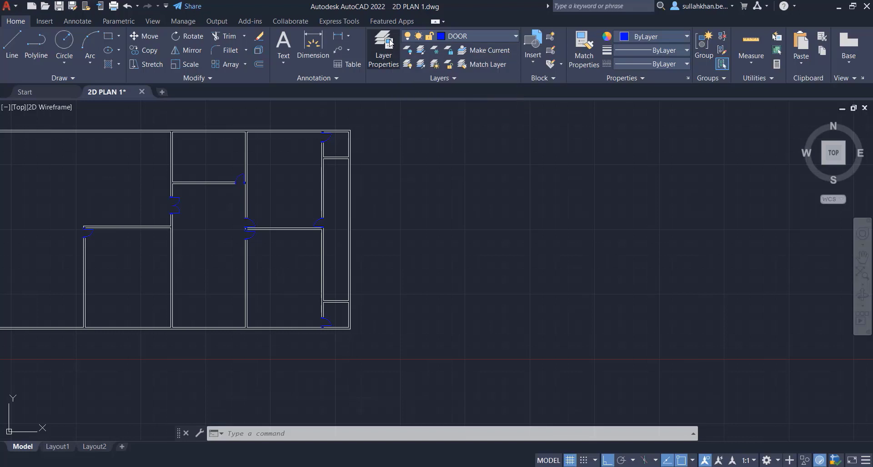
pyautogui.click(107, 54)
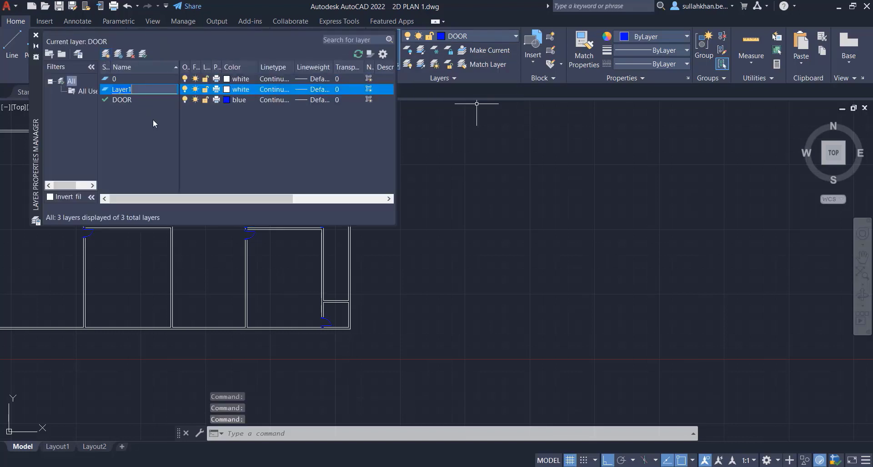
pyautogui.write('WI')
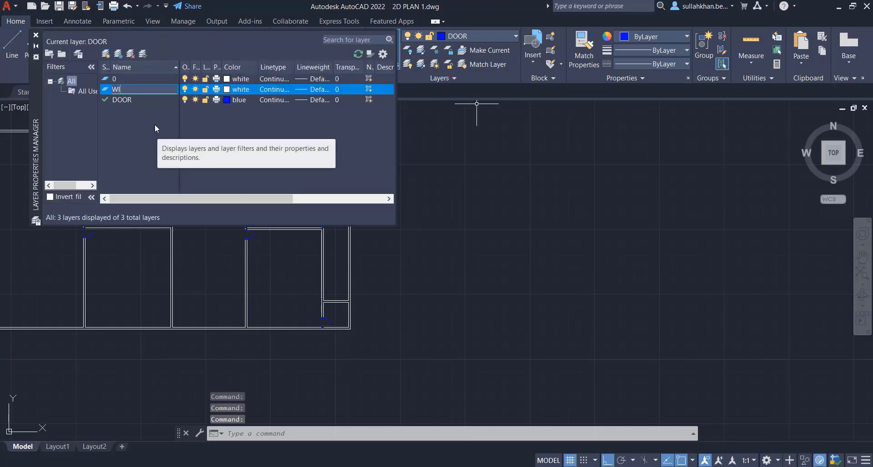
pyautogui.write('NDOW')
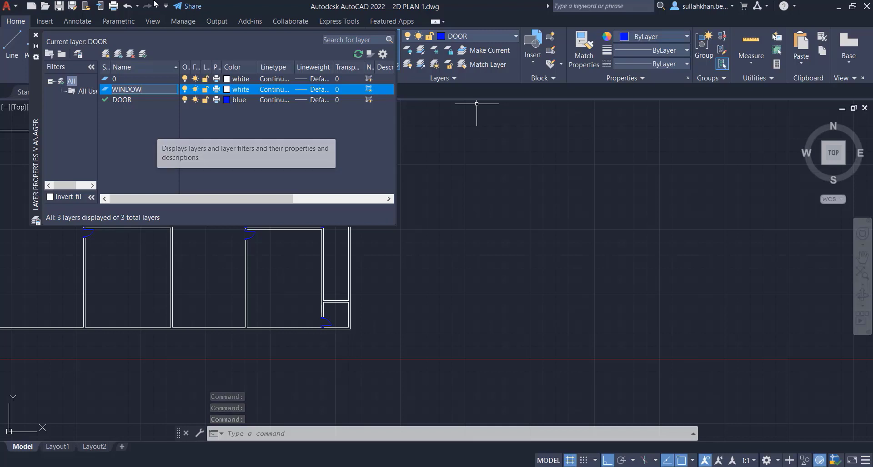
# - Set the WINDOW layer's color to magenta and make it the current layer
pyautogui.click(226, 91)
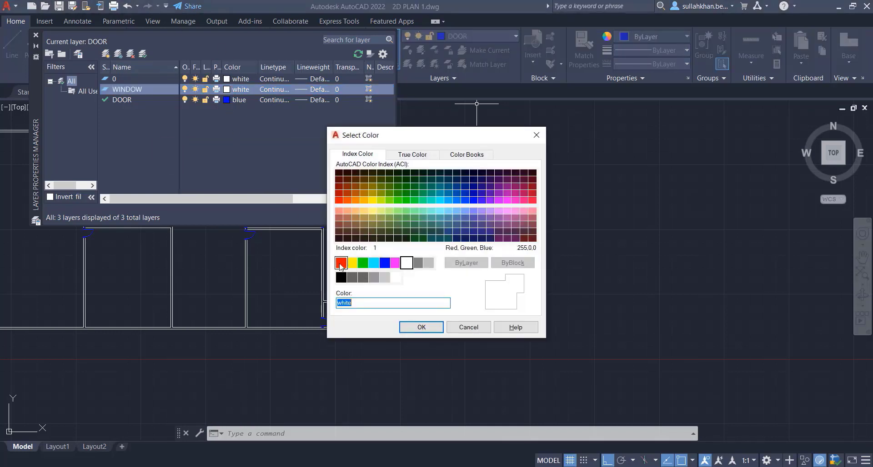
pyautogui.click(395, 263)
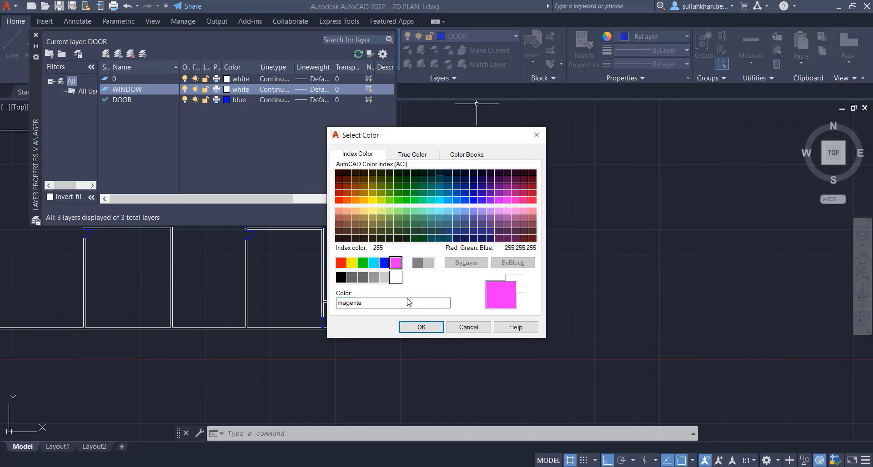
pyautogui.click(422, 327)
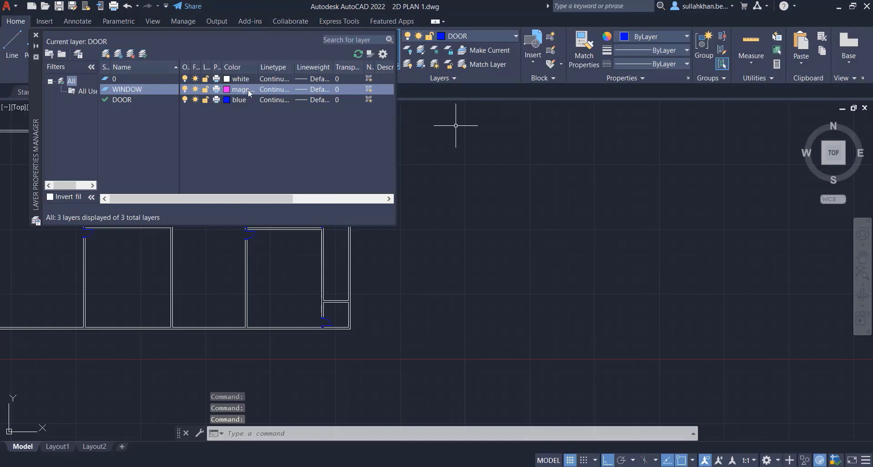
pyautogui.click(33, 36)
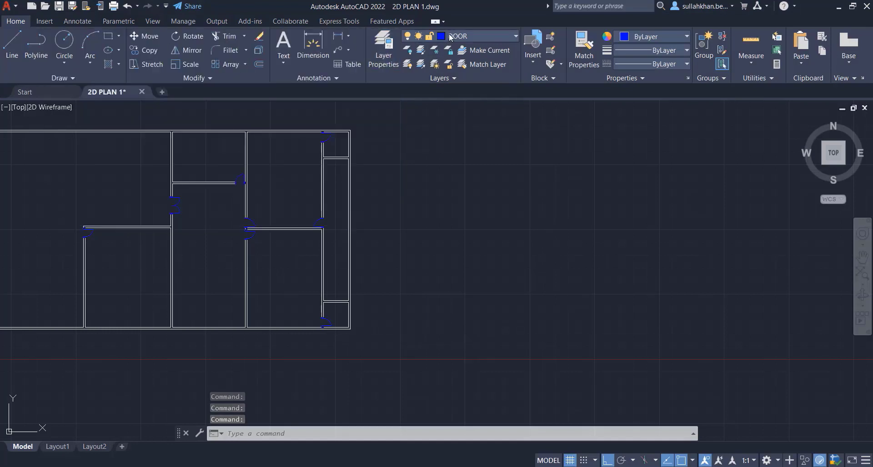
pyautogui.click(477, 36)
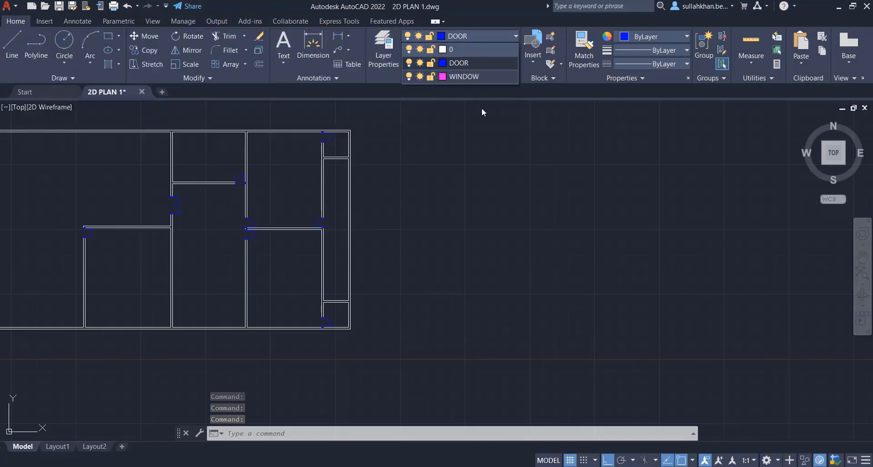
pyautogui.click(472, 77)
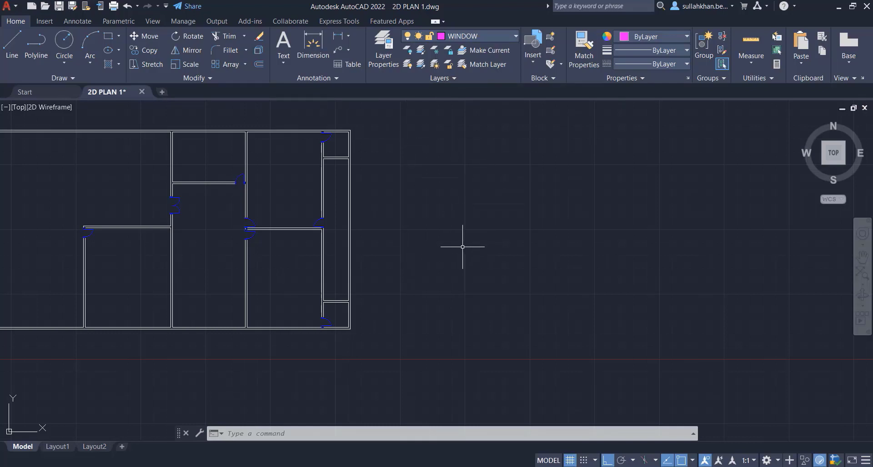
# - Undo the last line and draw a 5' horizontal line in the empty area to the right of the floor plan
pyautogui.hotkey('ctrl', 'z')
pyautogui.write('l')
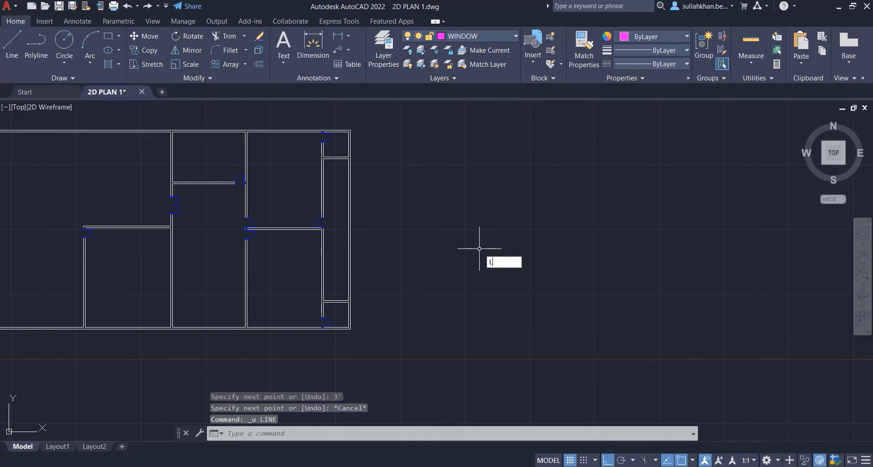
pyautogui.press('Return')
pyautogui.scroll(3, 408, 253)
pyautogui.scroll(2, 412, 248)
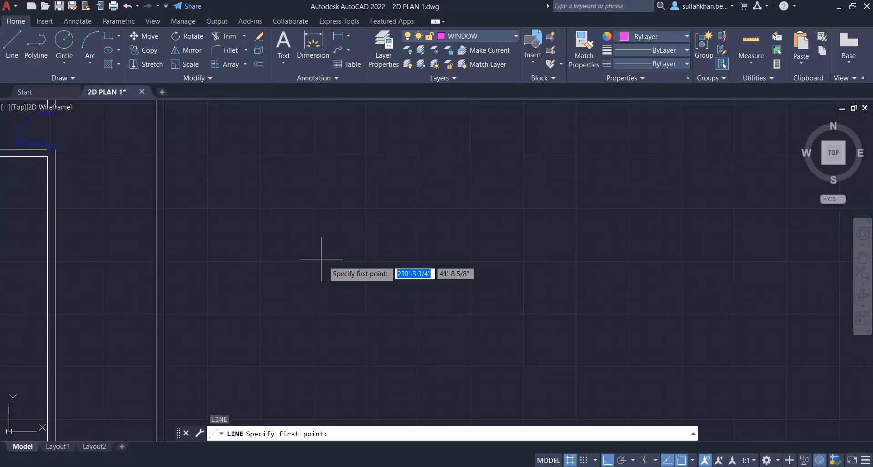
pyautogui.click(319, 258)
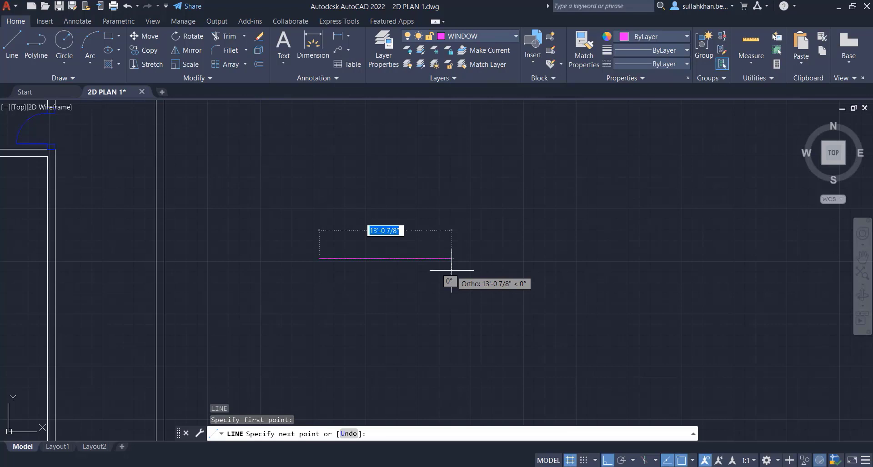
pyautogui.write("5'")
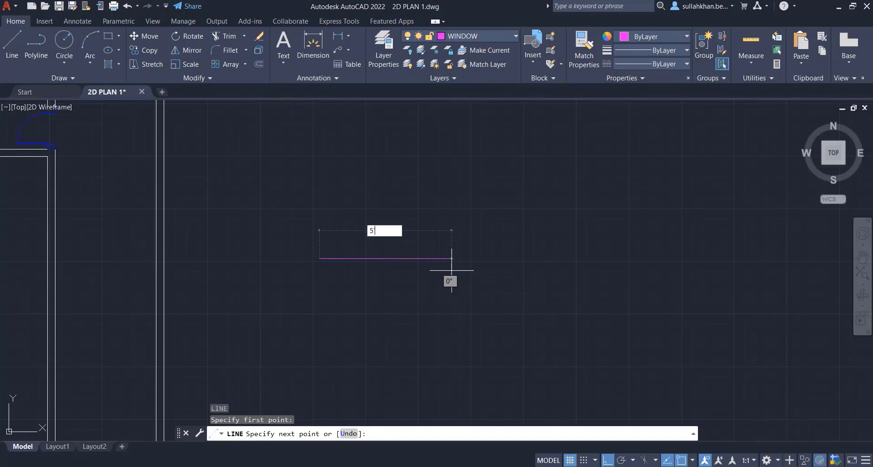
pyautogui.press('Return')
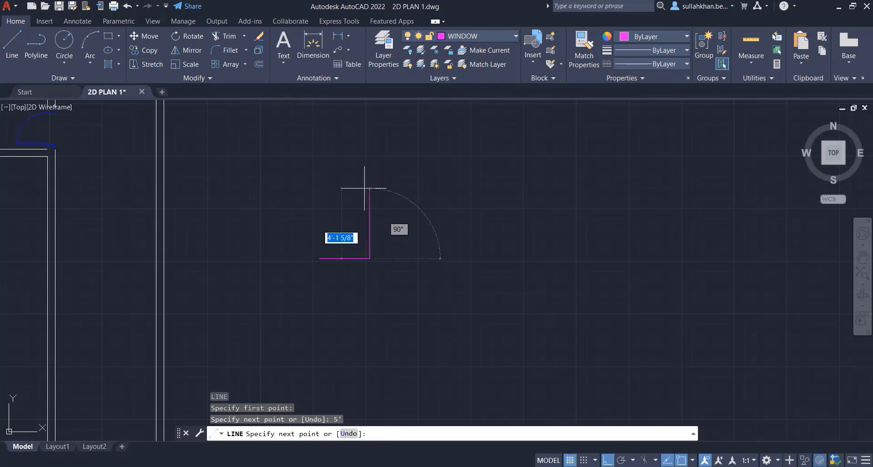
# - Continue the line 9" upward from its right end and complete the outline as a closed window rectangle
pyautogui.press('BackSpace')
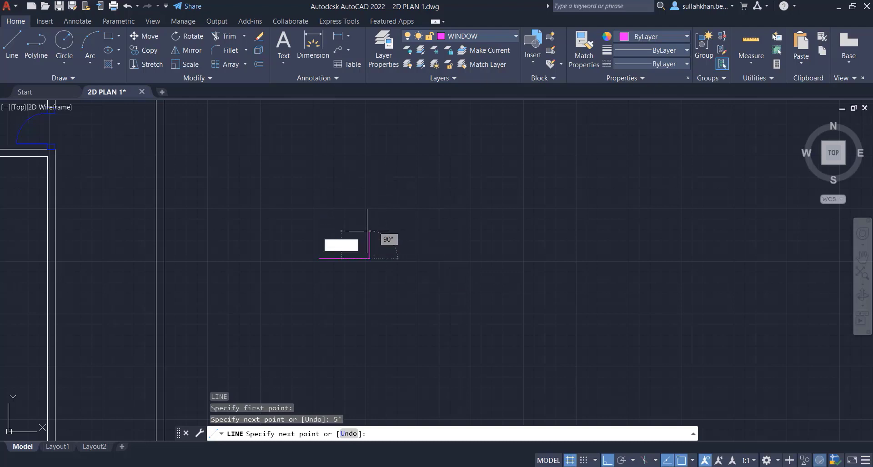
pyautogui.write('9"')
pyautogui.press('Return')
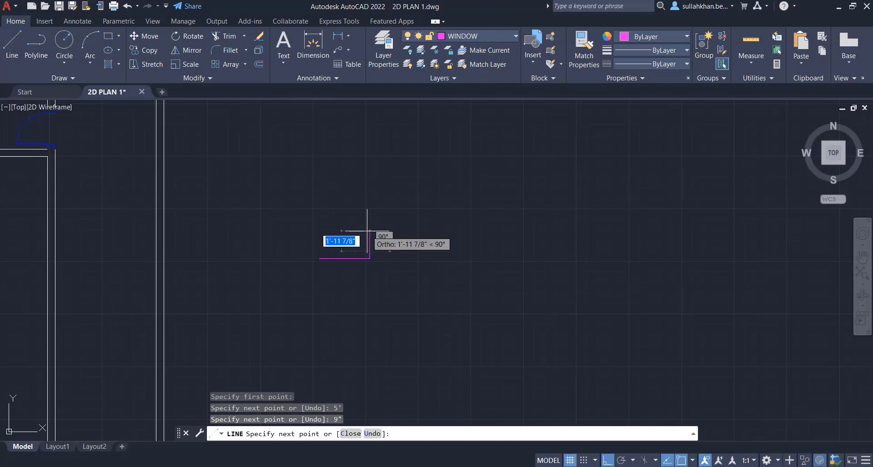
pyautogui.scroll(8, 309, 247)
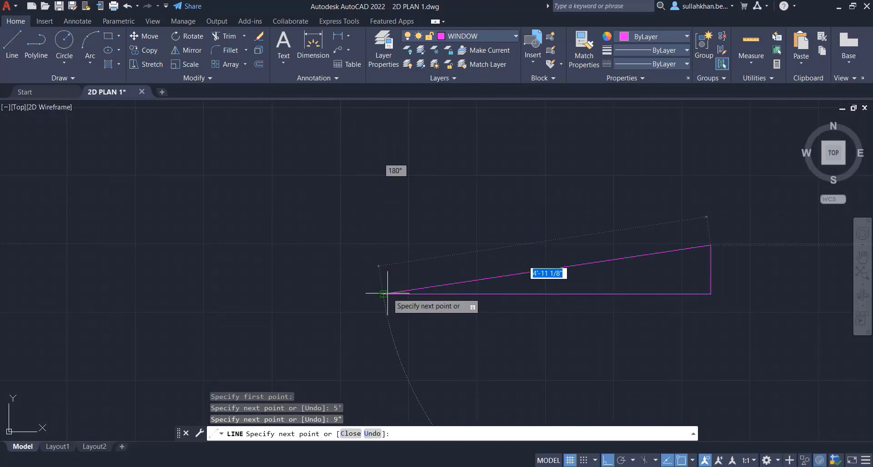
pyautogui.scroll(6, 410, 298)
pyautogui.press('Escape')
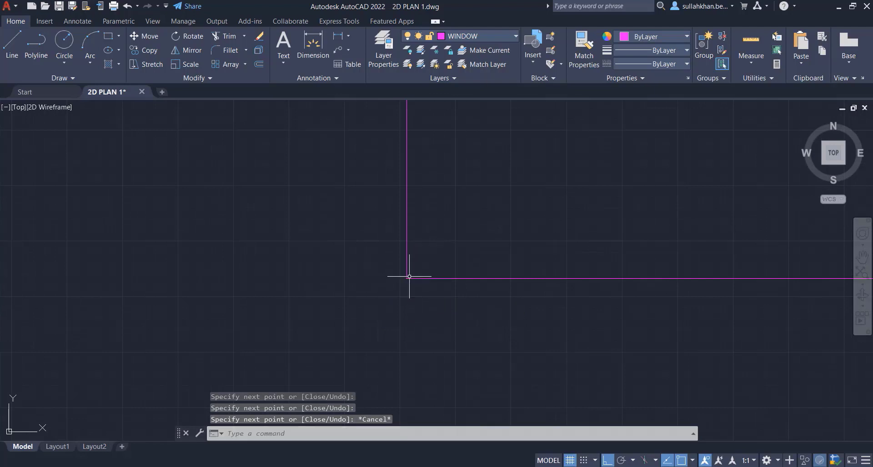
pyautogui.click(412, 284)
pyautogui.click(381, 292)
pyautogui.scroll(-6, 232, 305)
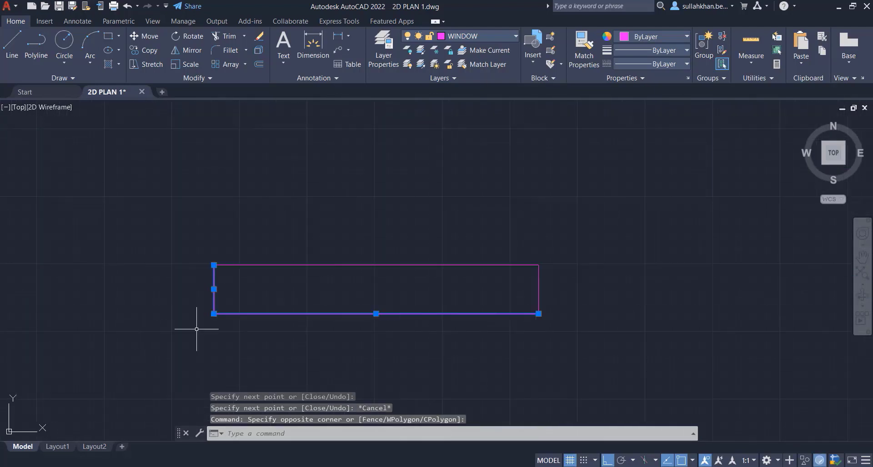
pyautogui.scroll(2, 295, 337)
pyautogui.press('Escape')
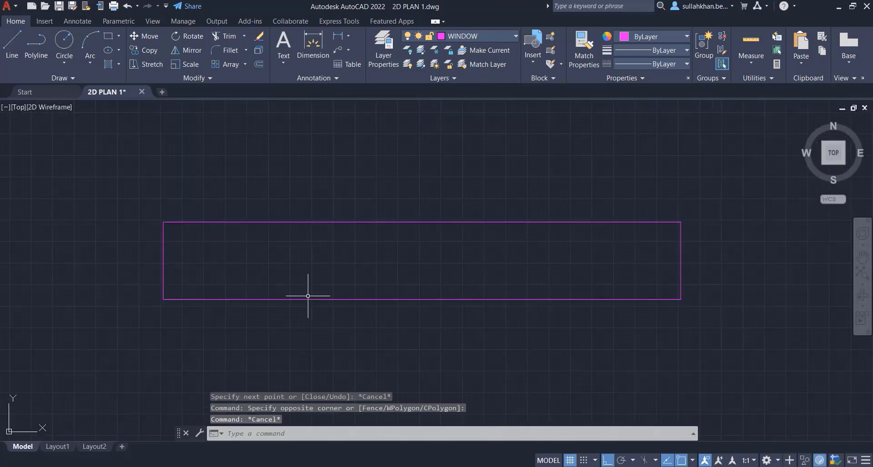
pyautogui.click(361, 222)
pyautogui.press('Escape')
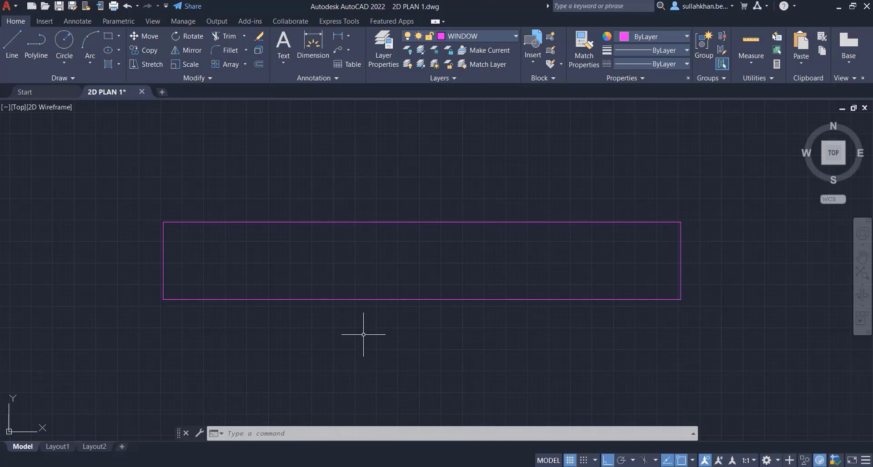
# - Offset the window rectangle's top and bottom lines 3" inward
pyautogui.write('OFFSET')
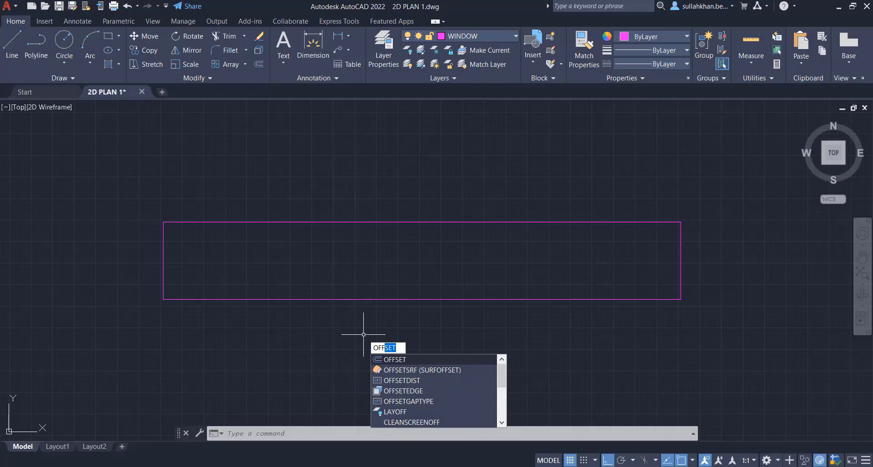
pyautogui.press('Return')
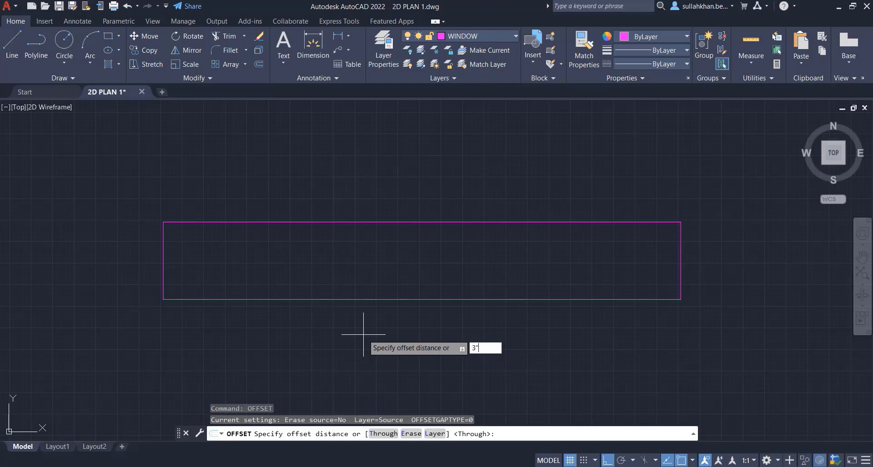
pyautogui.press('Return')
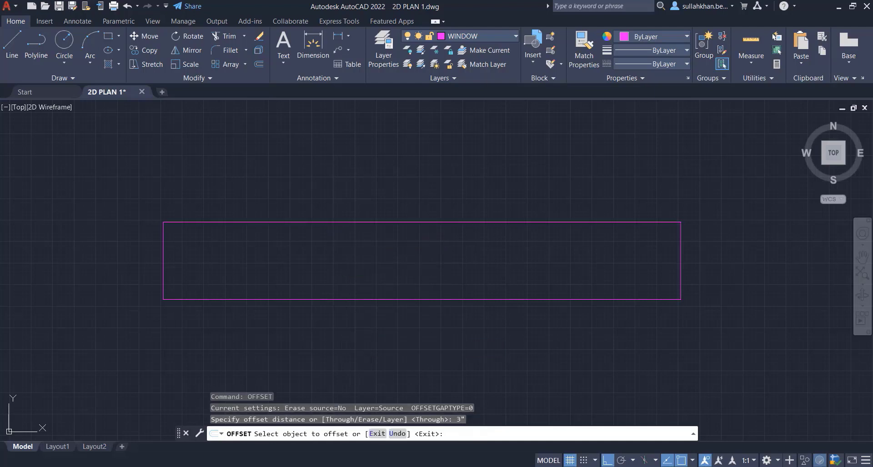
pyautogui.click(328, 222)
pyautogui.click(327, 254)
pyautogui.click(335, 300)
pyautogui.click(336, 280)
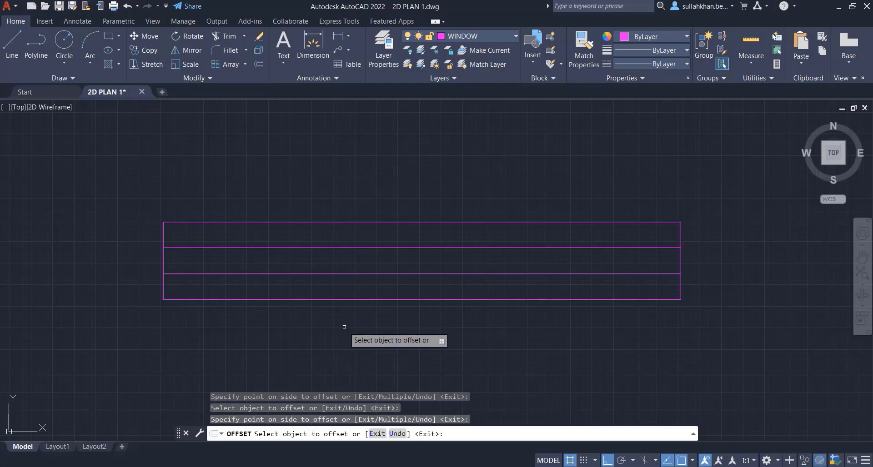
# - Group all the lines of the window symbol into one object
pyautogui.press('Escape')
pyautogui.scroll(-2, 301, 309)
pyautogui.click(620, 219)
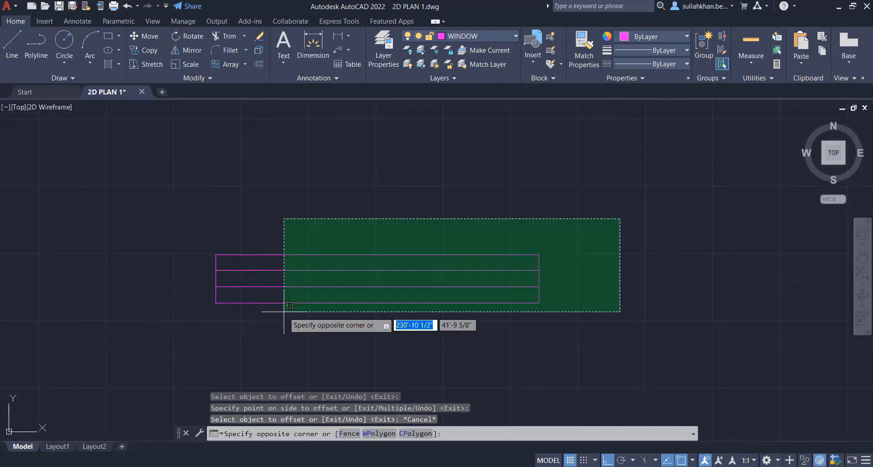
pyautogui.click(284, 307)
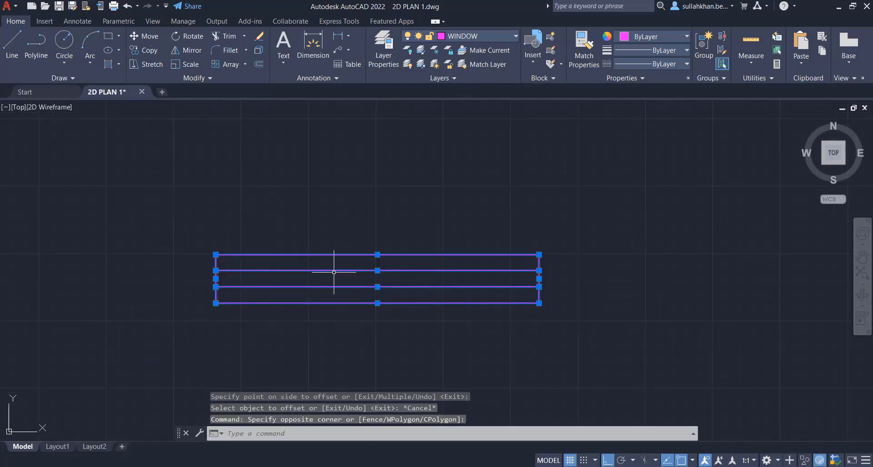
pyautogui.write('g')
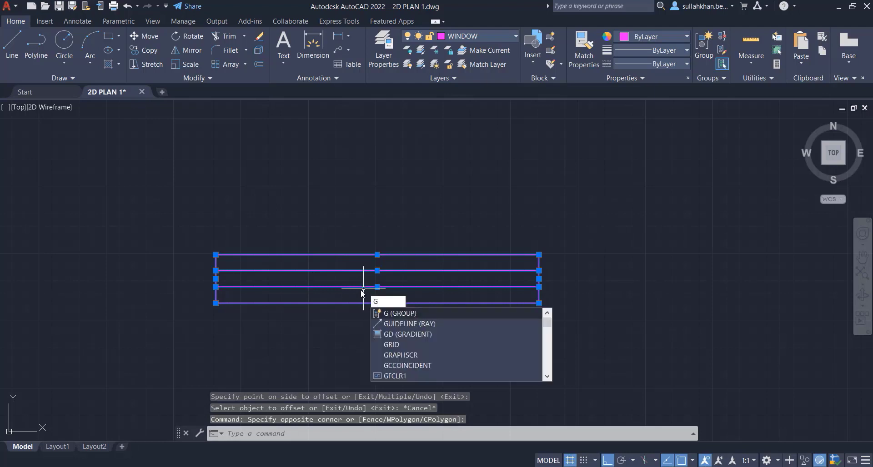
pyautogui.press('Return')
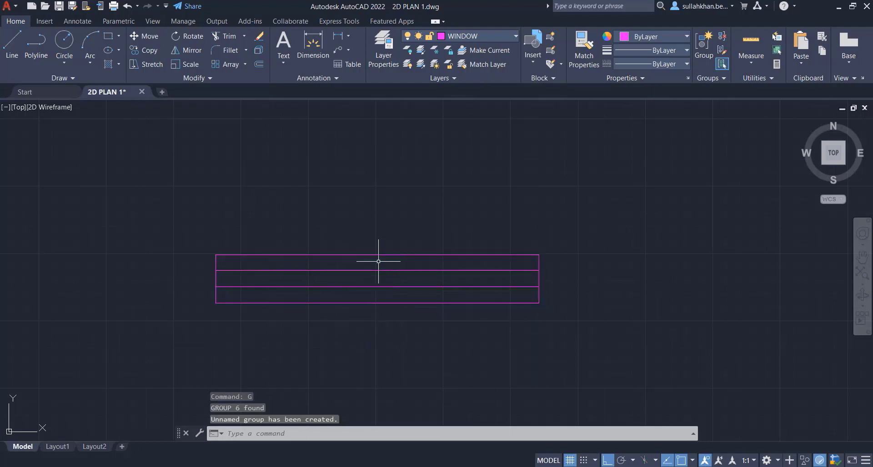
# - Begin a block definition named WINDOW with the grouped window symbol as its objects
pyautogui.write('bl')
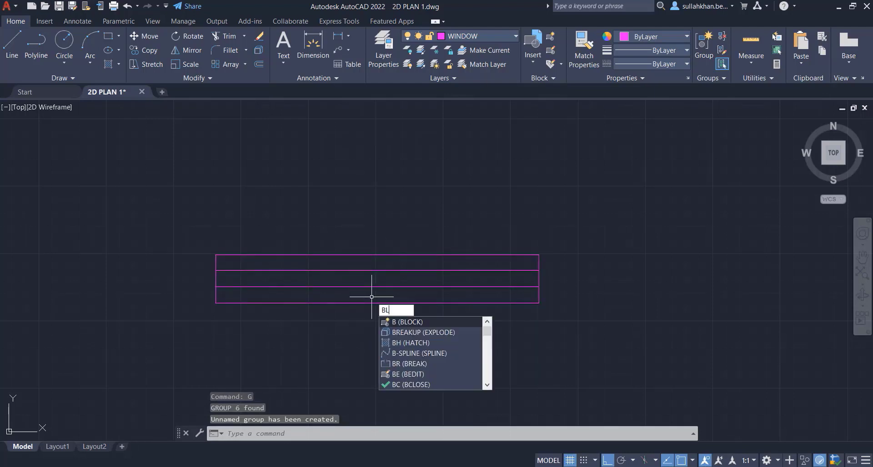
pyautogui.press('Return')
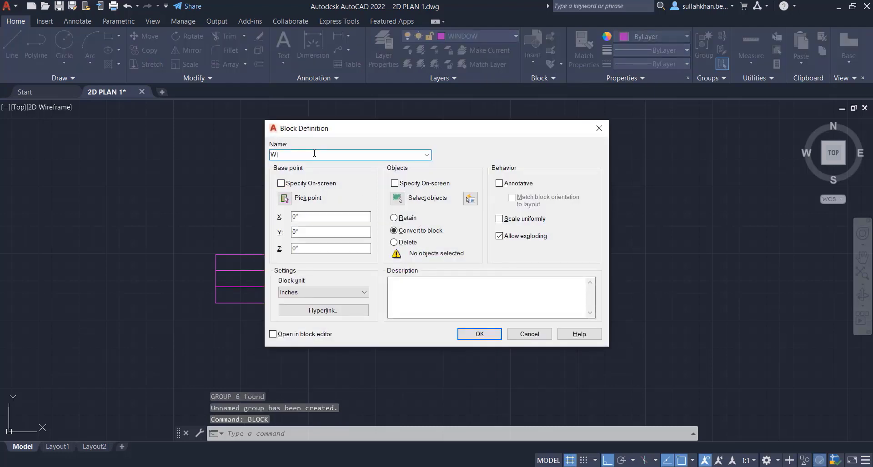
pyautogui.write('WINDOW')
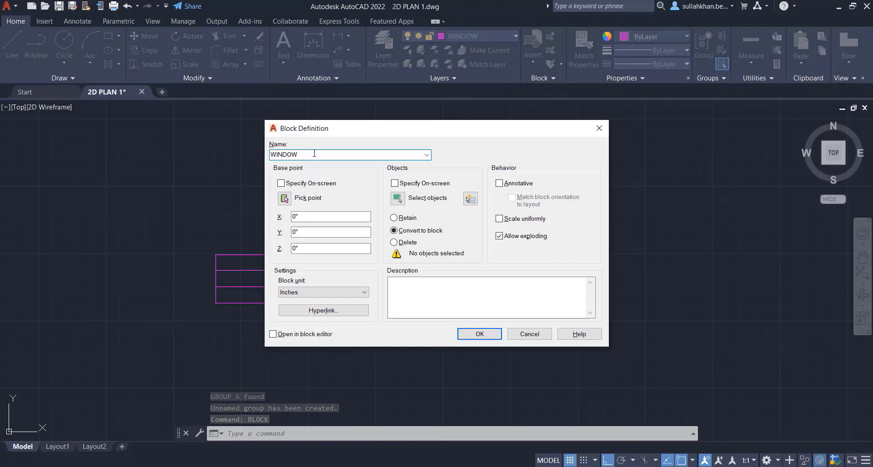
pyautogui.click(477, 335)
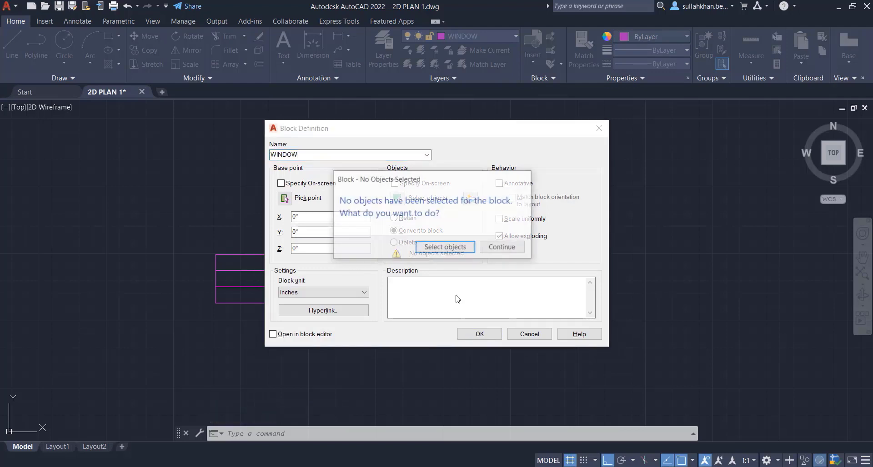
pyautogui.click(444, 248)
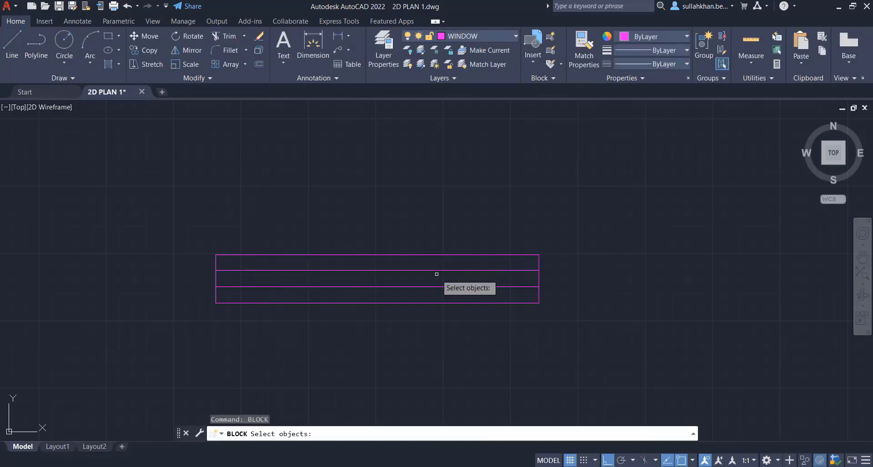
pyautogui.click(442, 287)
pyautogui.press('Return')
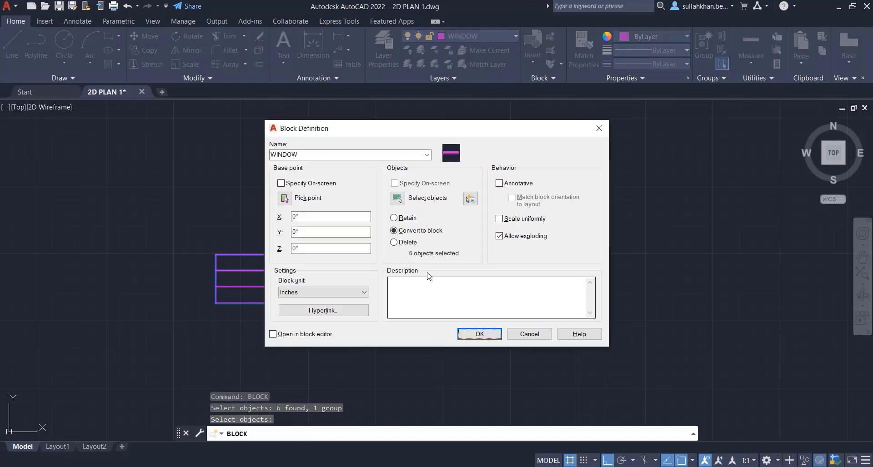
# - Set the block's base point at the midpoint of the window's bottom edge and create the block
pyautogui.click(284, 199)
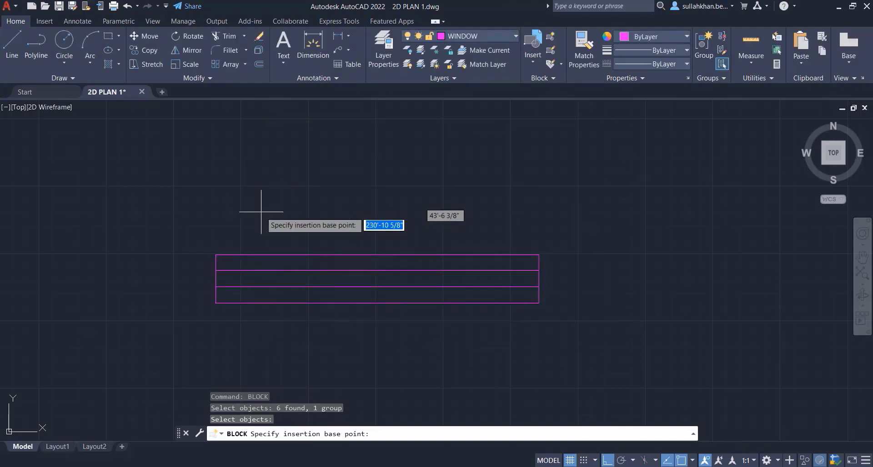
pyautogui.click(377, 303)
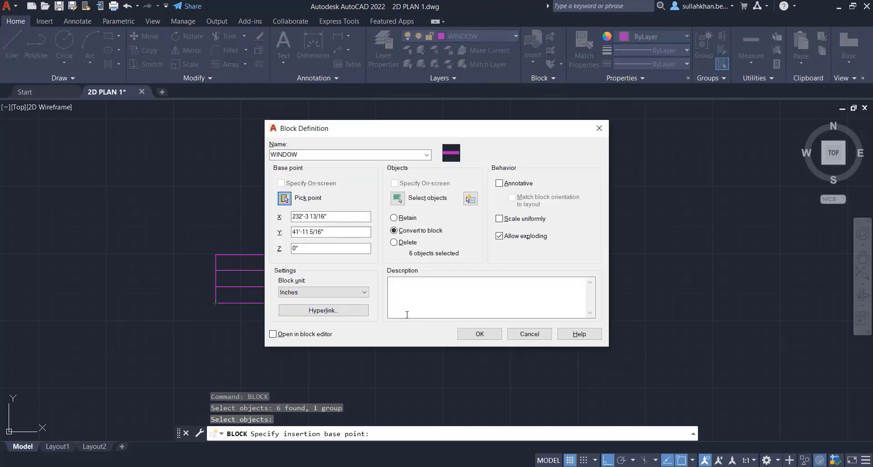
pyautogui.click(493, 336)
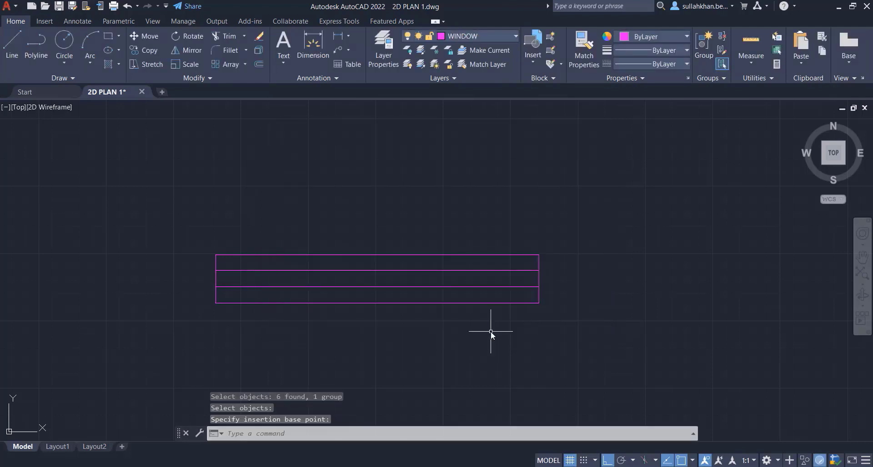
pyautogui.click(526, 224)
pyautogui.click(404, 308)
# - Insert the WINDOW block just below the top wall of the lower-left room with the door in its corner
pyautogui.scroll(-6, 453, 248)
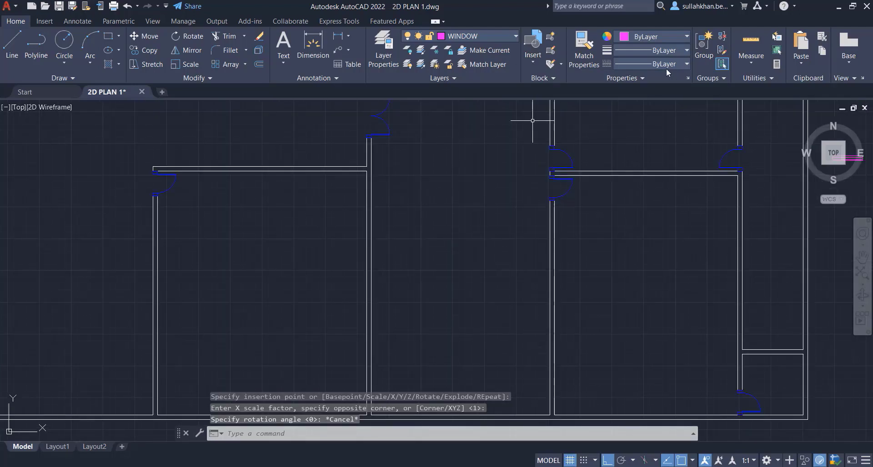
pyautogui.click(535, 60)
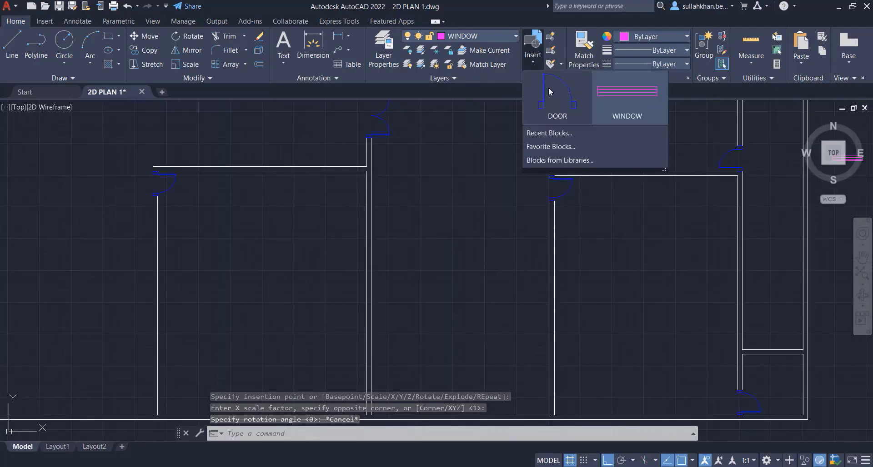
pyautogui.click(633, 93)
pyautogui.click(258, 183)
# - With Ortho off, copy the inserted window from its left end into the same room and the small upper middle room
pyautogui.click(286, 176)
pyautogui.click(223, 203)
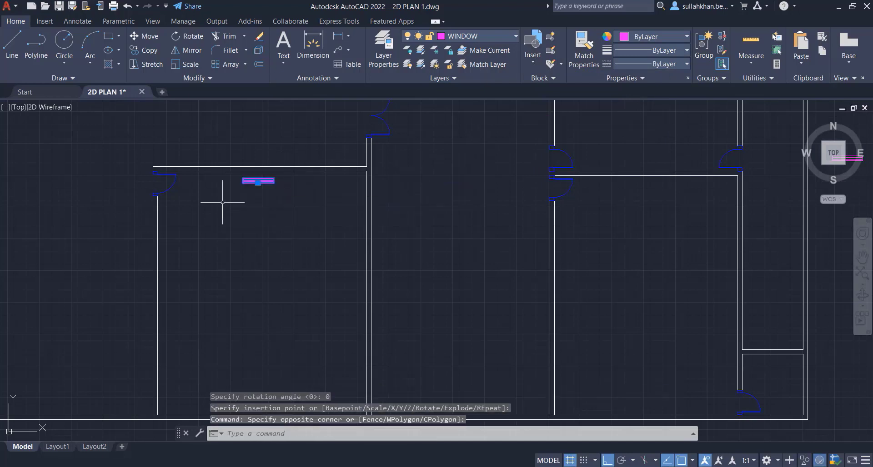
pyautogui.rightClick(258, 182)
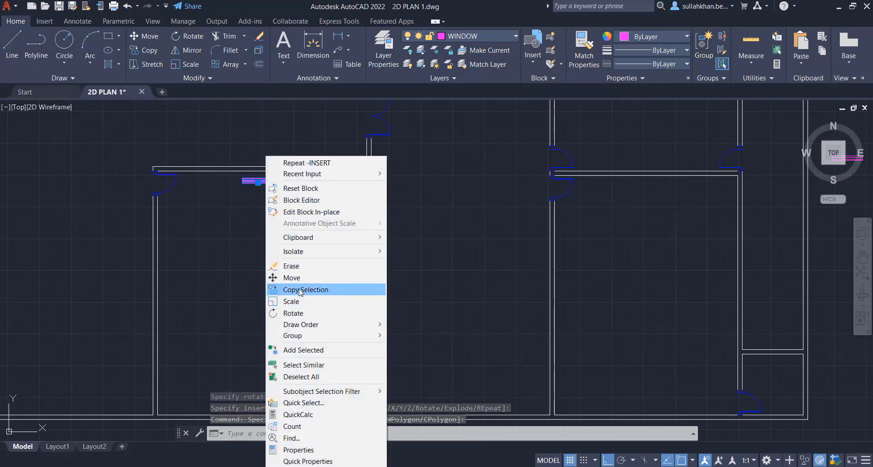
pyautogui.click(303, 290)
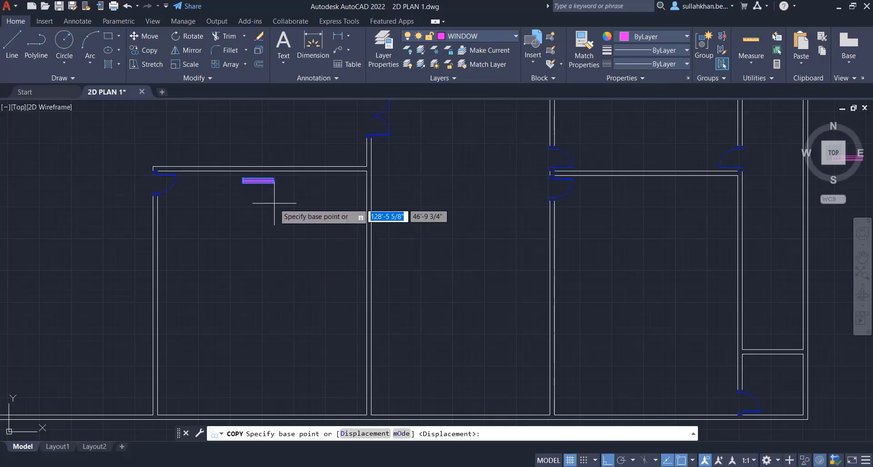
pyautogui.click(246, 182)
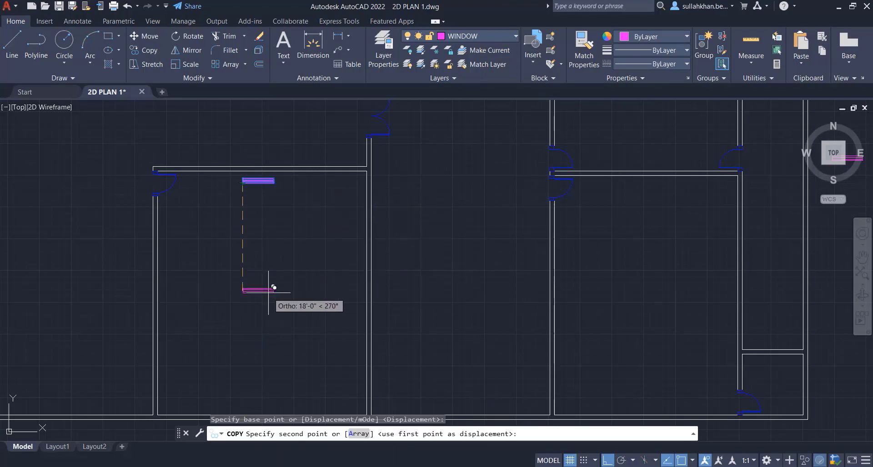
pyautogui.scroll(-5, 247, 300)
pyautogui.click(607, 462)
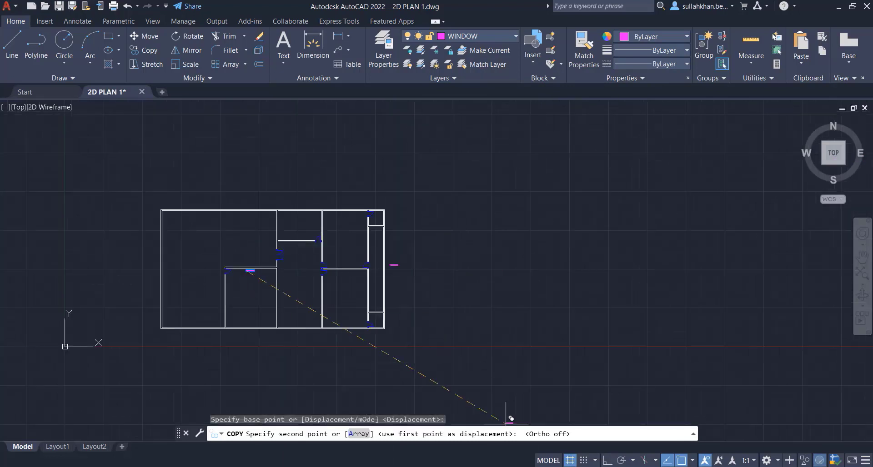
pyautogui.click(234, 302)
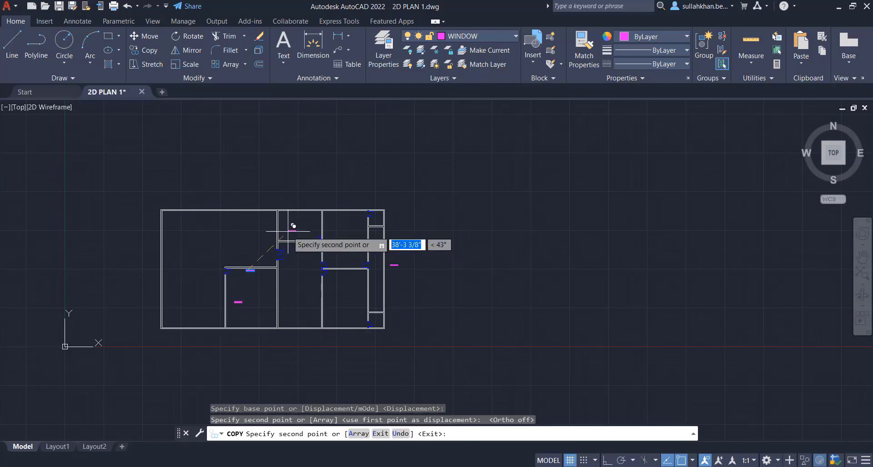
pyautogui.click(279, 226)
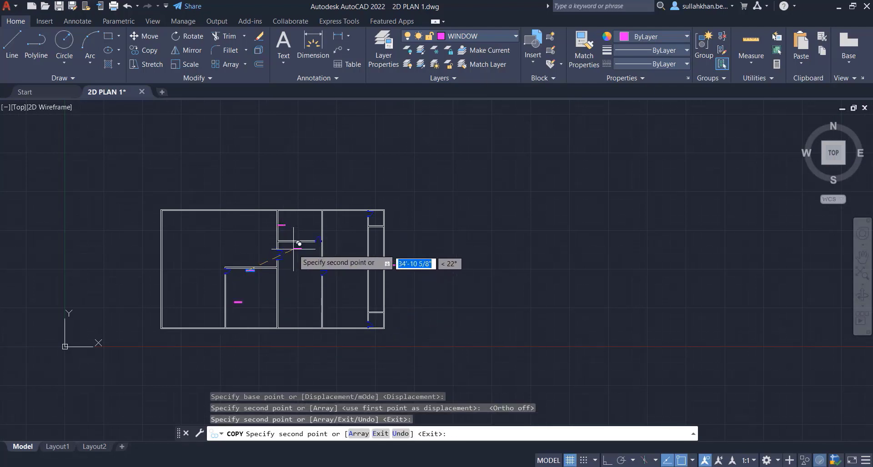
# - Place two more window copies in the narrow strip along the plan's right side, one in its upper half and one in its lower half
pyautogui.scroll(6, 299, 247)
pyautogui.scroll(-6, 299, 247)
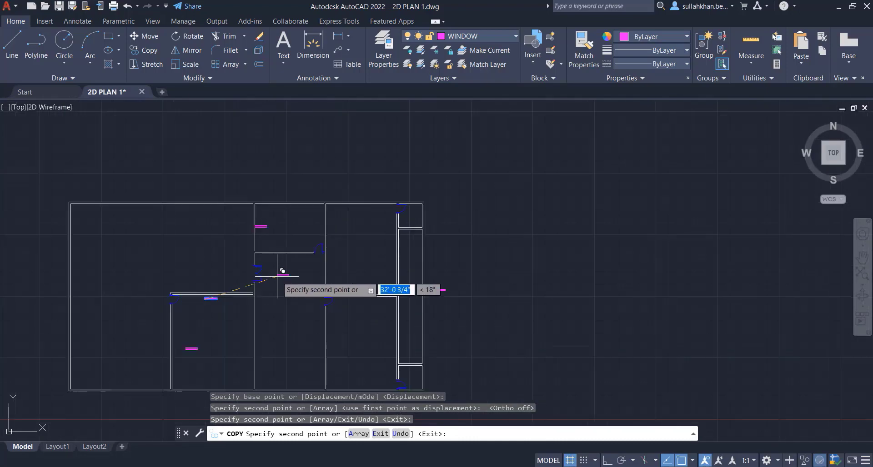
pyautogui.scroll(4, 366, 314)
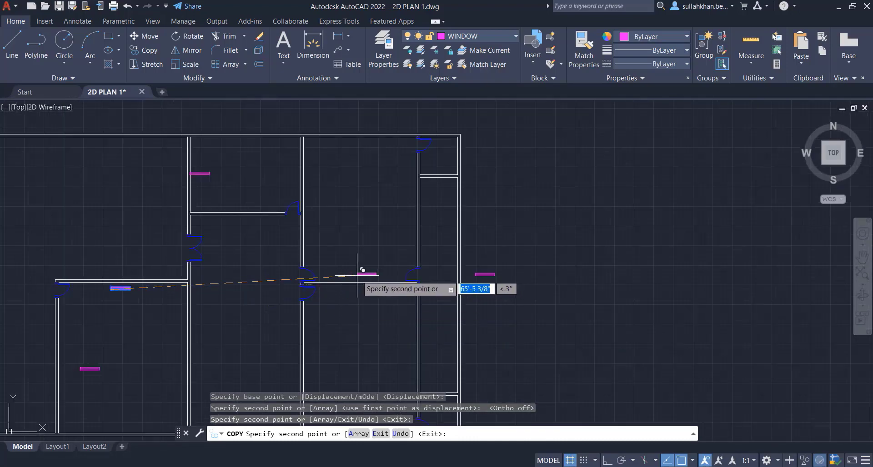
pyautogui.click(424, 225)
pyautogui.scroll(-3, 415, 320)
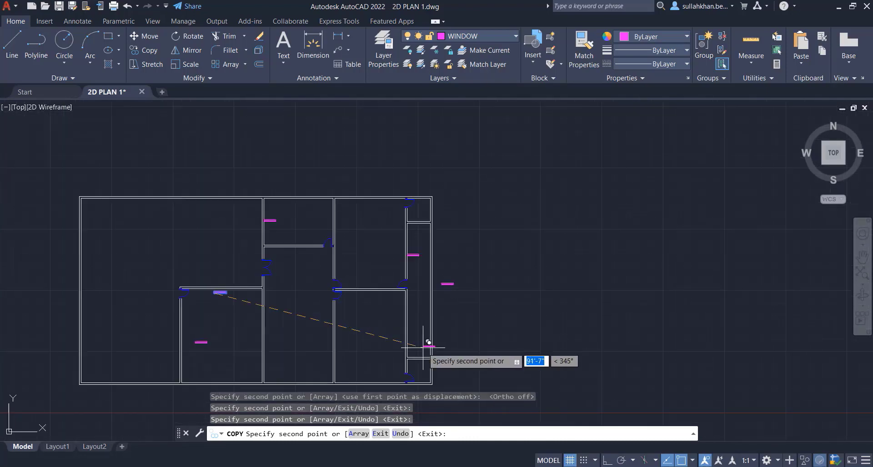
pyautogui.scroll(5, 428, 347)
pyautogui.click(399, 304)
pyautogui.scroll(-5, 437, 330)
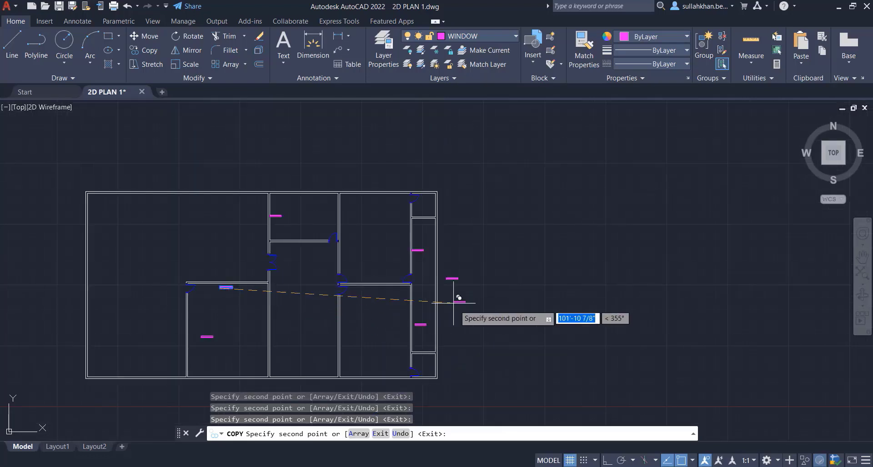
pyautogui.press('Escape')
# - Erase the original window symbol outside the floor plan's right wall
pyautogui.click(468, 271)
pyautogui.click(442, 285)
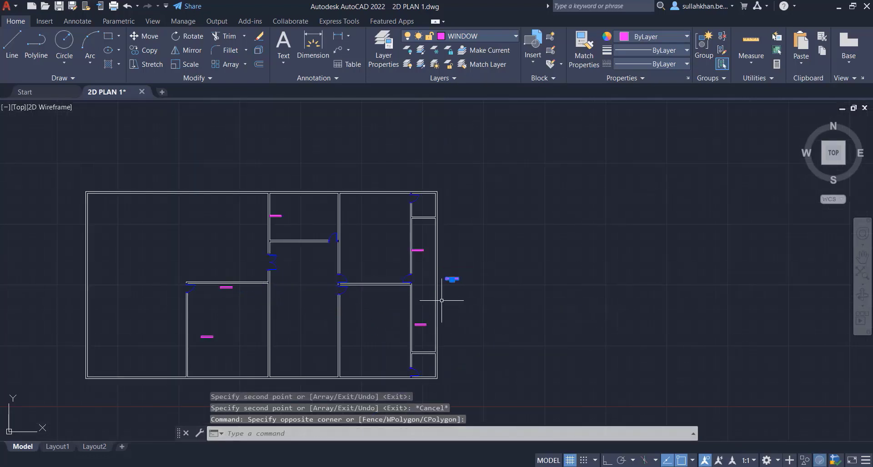
pyautogui.press('Delete')
# - Rotate the upper window copy in the right-hand strip to vertical, 270° about its bottom edge, with Ortho on
pyautogui.scroll(8, 384, 293)
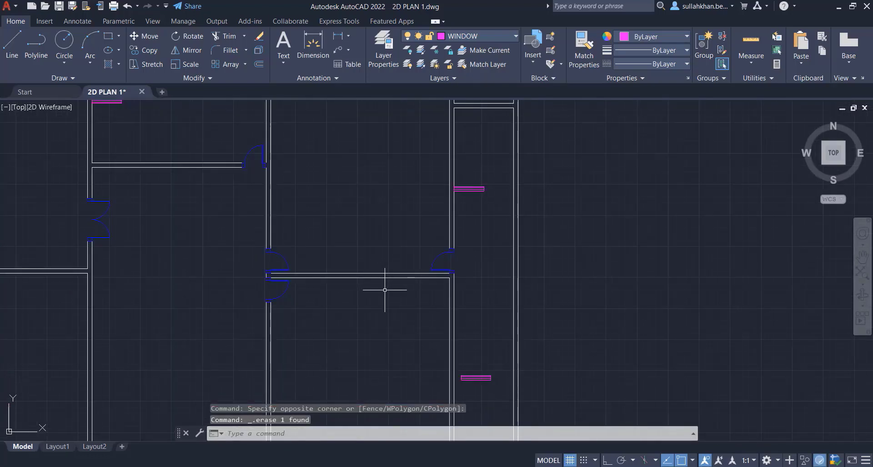
pyautogui.scroll(-8, 529, 192)
pyautogui.click(516, 232)
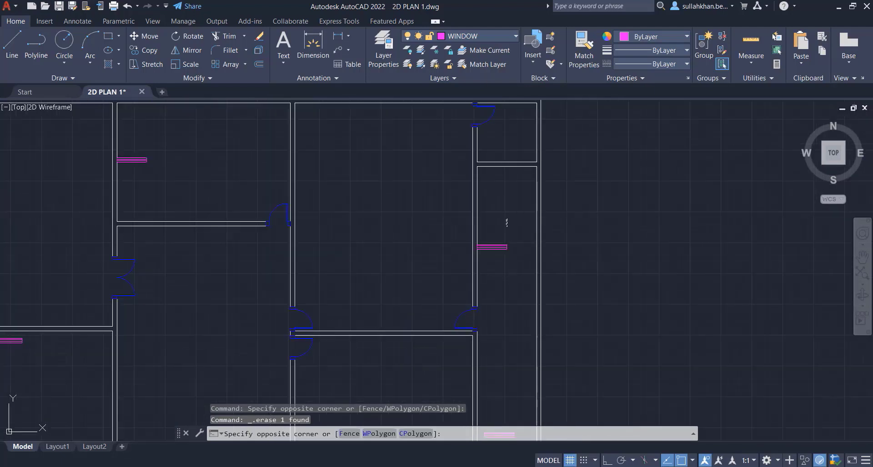
pyautogui.click(492, 251)
pyautogui.scroll(8, 496, 251)
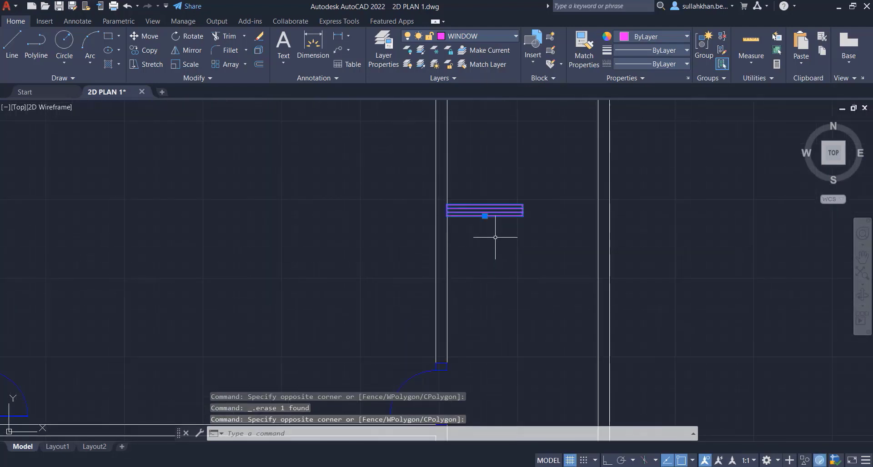
pyautogui.write('O')
pyautogui.press('Return')
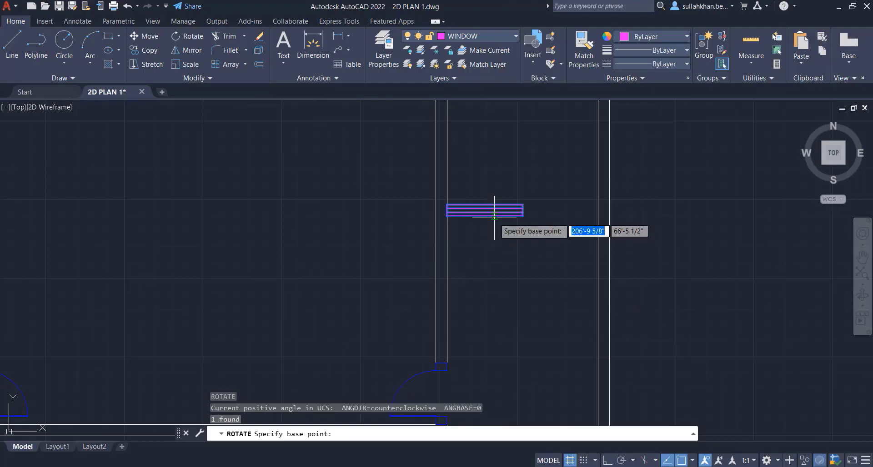
pyautogui.click(493, 213)
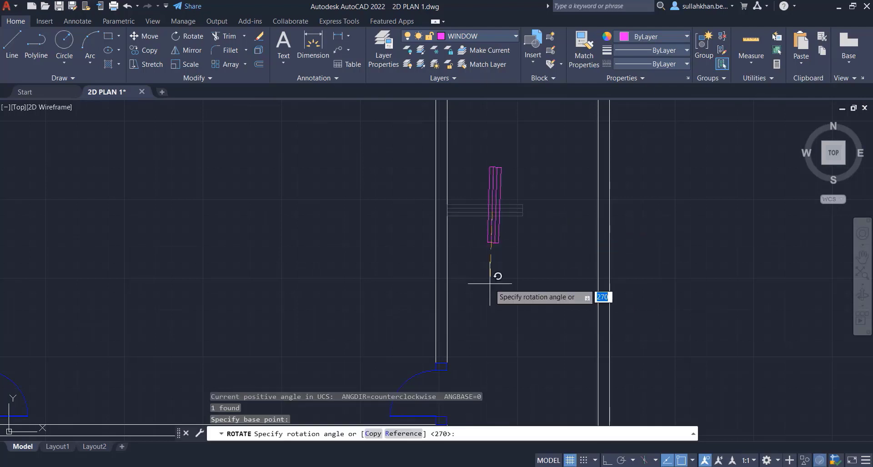
pyautogui.click(608, 461)
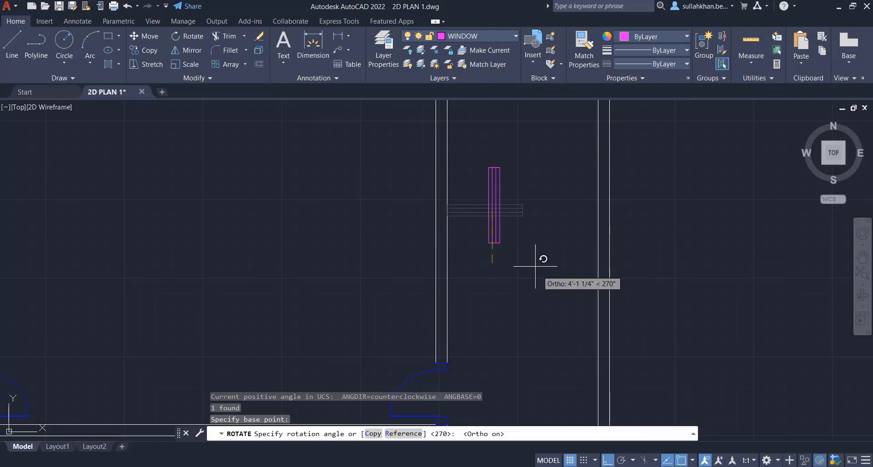
pyautogui.click(528, 251)
# - Move the vertical window in the right-hand strip's upper half by its left-edge midpoint into the strip's left wall
pyautogui.click(520, 156)
pyautogui.click(467, 300)
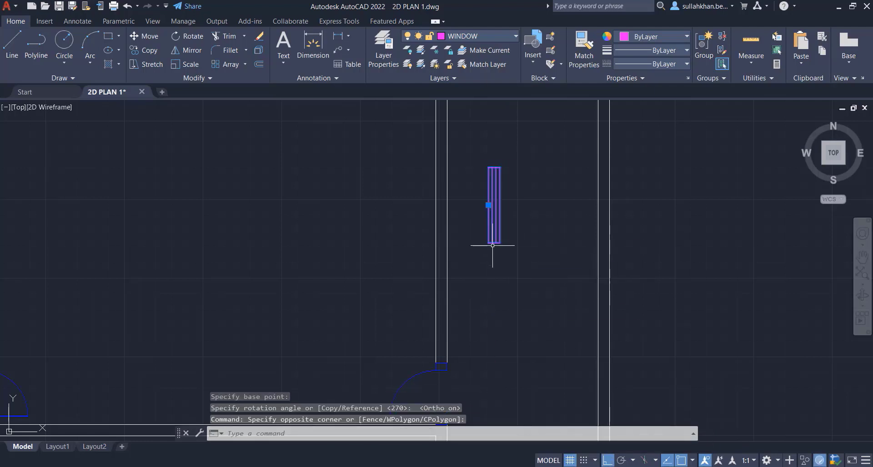
pyautogui.write('M')
pyautogui.press('Return')
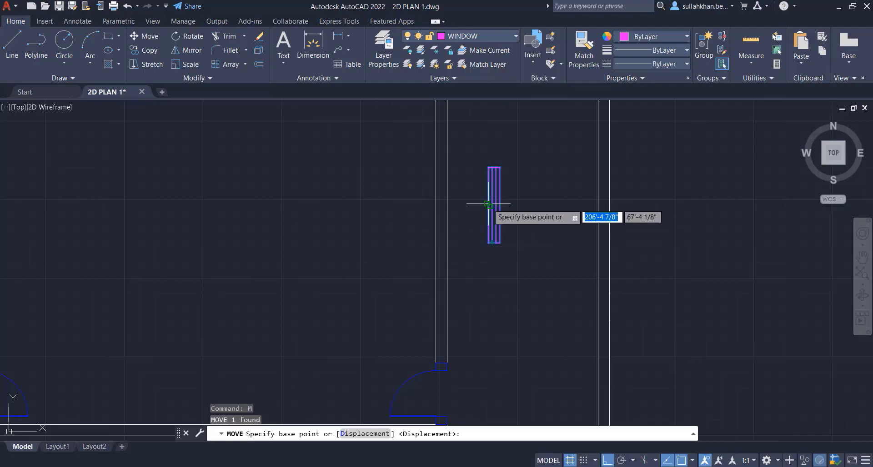
pyautogui.click(488, 204)
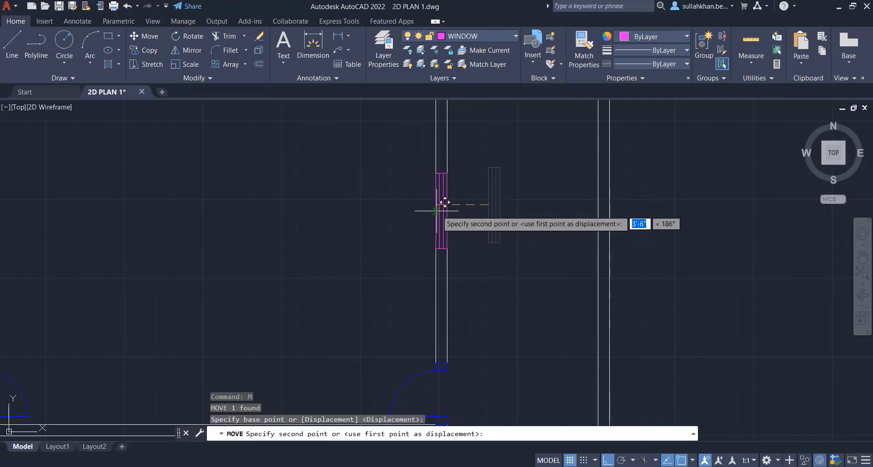
pyautogui.scroll(-2, 424, 282)
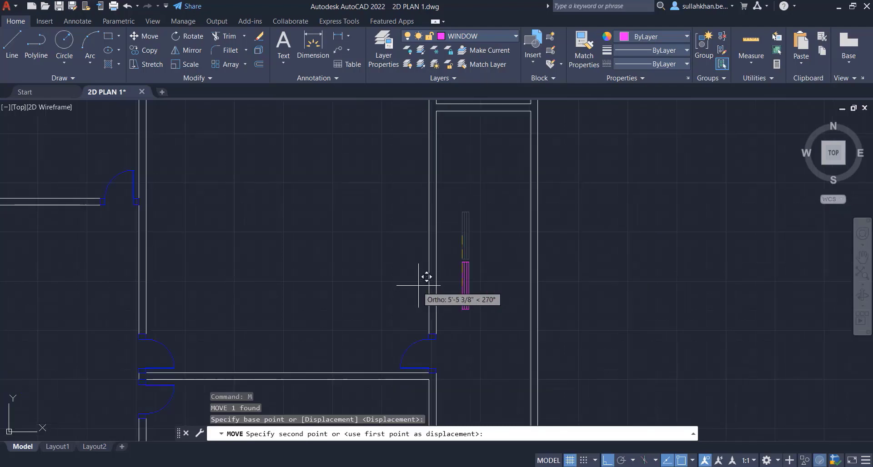
pyautogui.click(427, 221)
# - Rotate the window copy in the lower half of the right-hand strip by 270° so it stands vertical
pyautogui.scroll(-2, 505, 354)
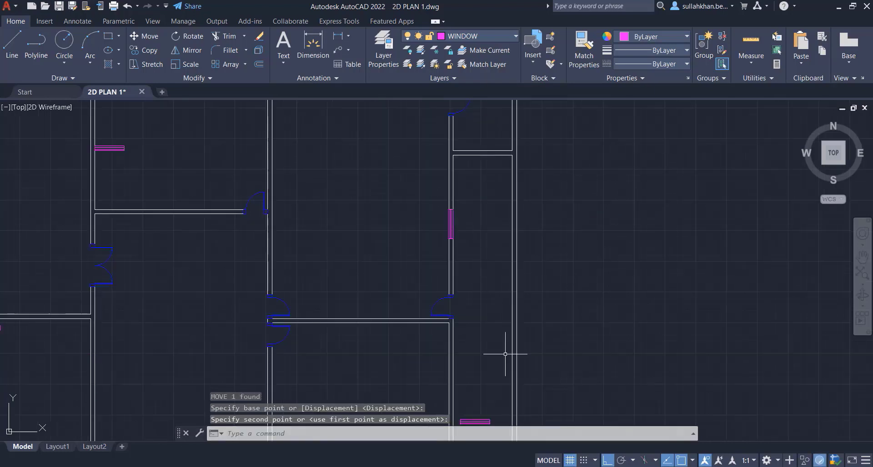
pyautogui.scroll(-3, 463, 350)
pyautogui.scroll(4, 452, 202)
pyautogui.click(452, 150)
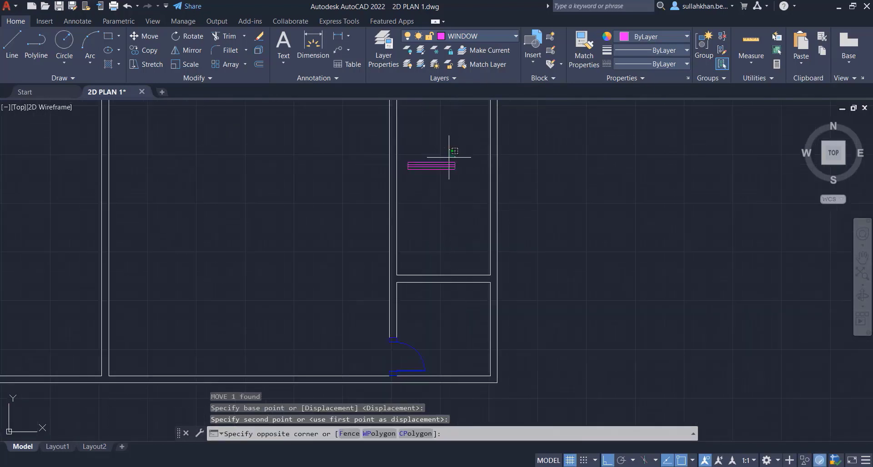
pyautogui.click(440, 197)
pyautogui.write('R')
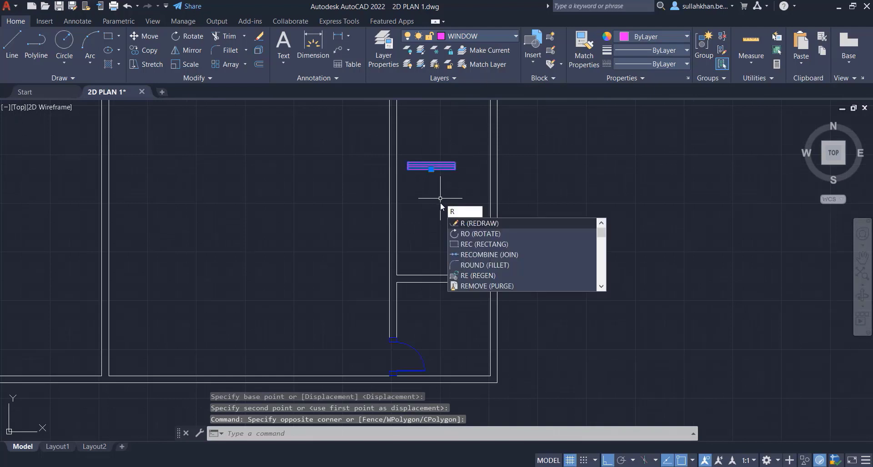
pyautogui.write('O')
pyautogui.press('Return')
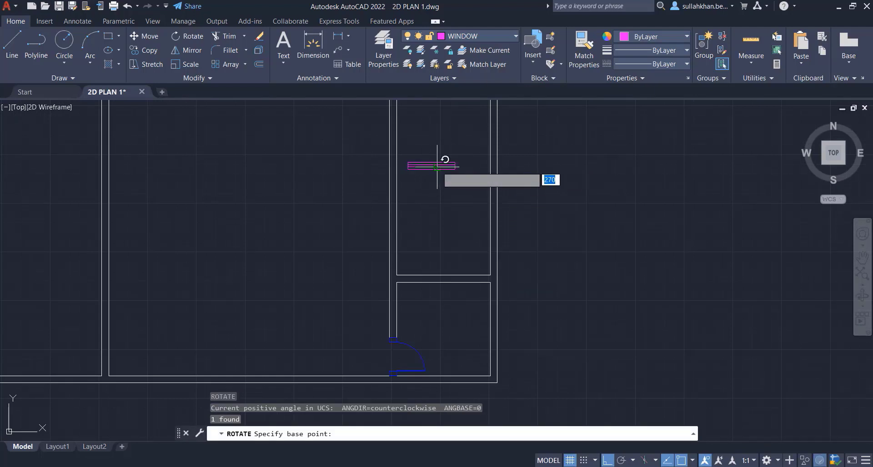
pyautogui.click(437, 168)
pyautogui.press('Return')
# - Move the lower vertical window from its left edge into the wall between the right-hand strip and the lower room
pyautogui.click(469, 139)
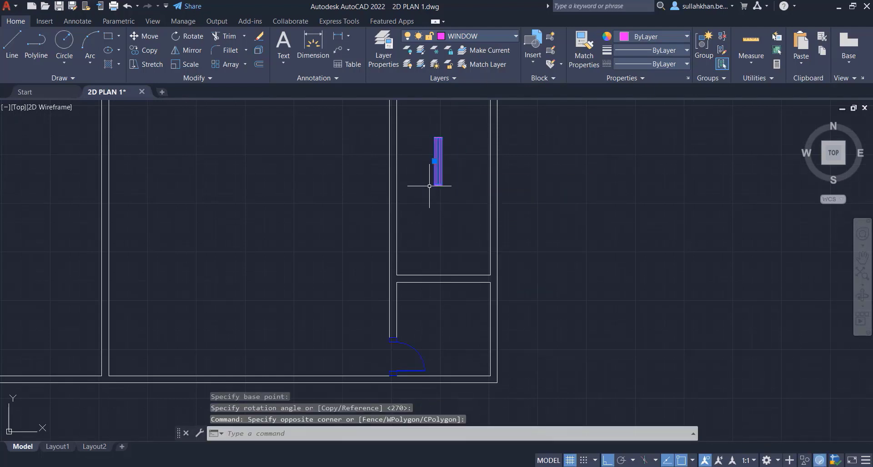
pyautogui.write('M')
pyautogui.press('Return')
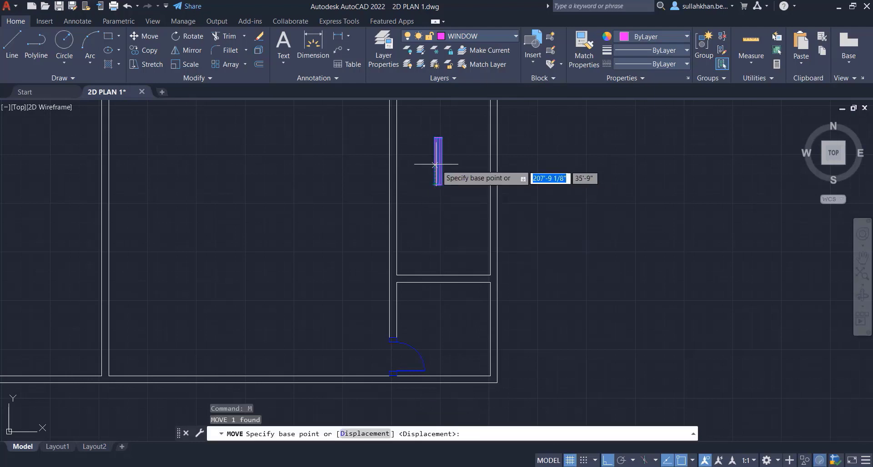
pyautogui.scroll(1, 433, 161)
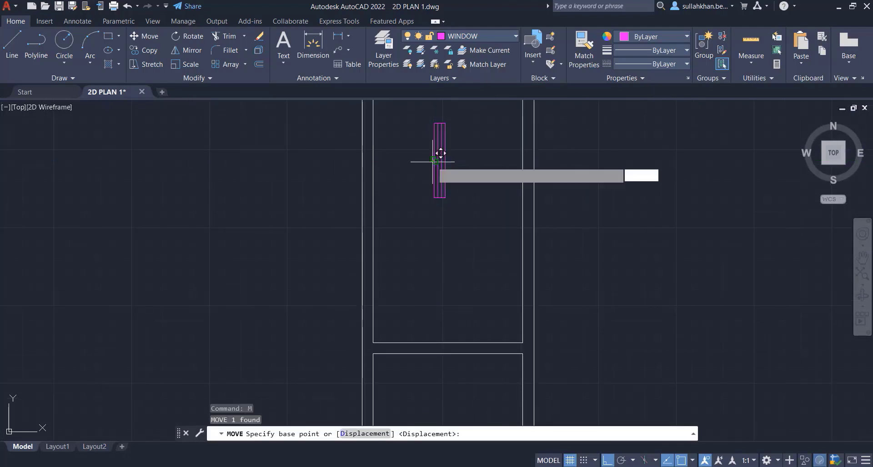
pyautogui.click(435, 161)
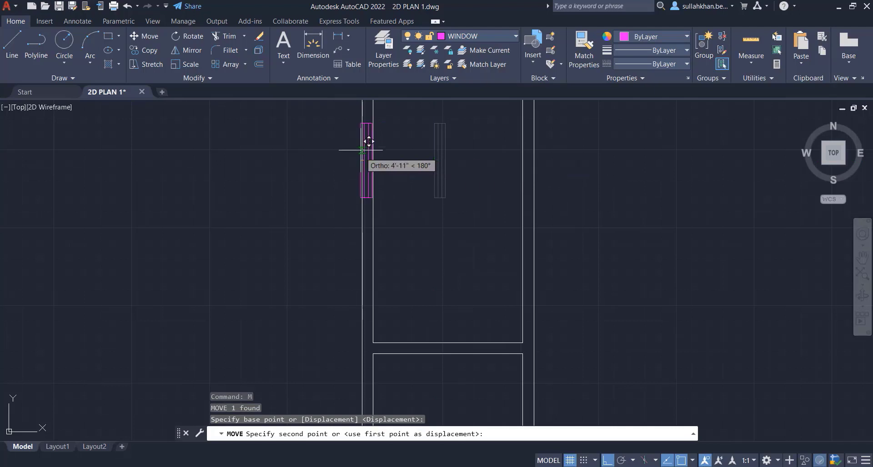
pyautogui.click(360, 136)
# - Rotate the lower window copy in the lower-left room to vertical, 270° about its middle
pyautogui.scroll(-5, 425, 226)
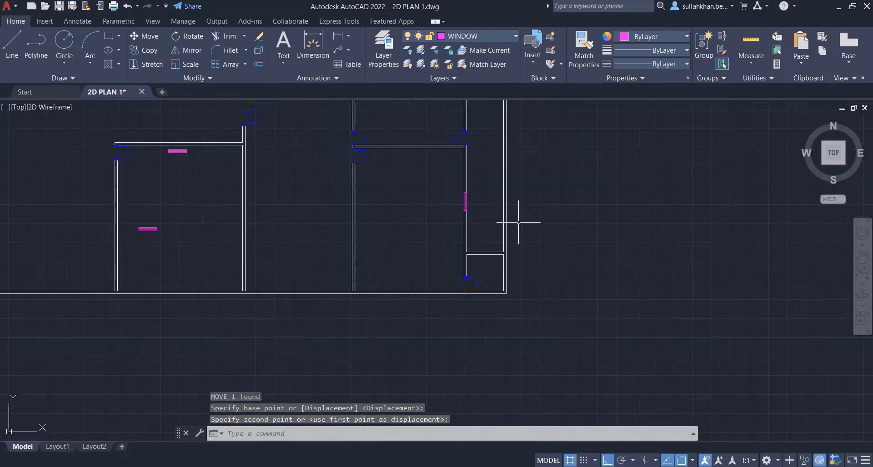
pyautogui.scroll(-1, 319, 272)
pyautogui.scroll(4, 194, 255)
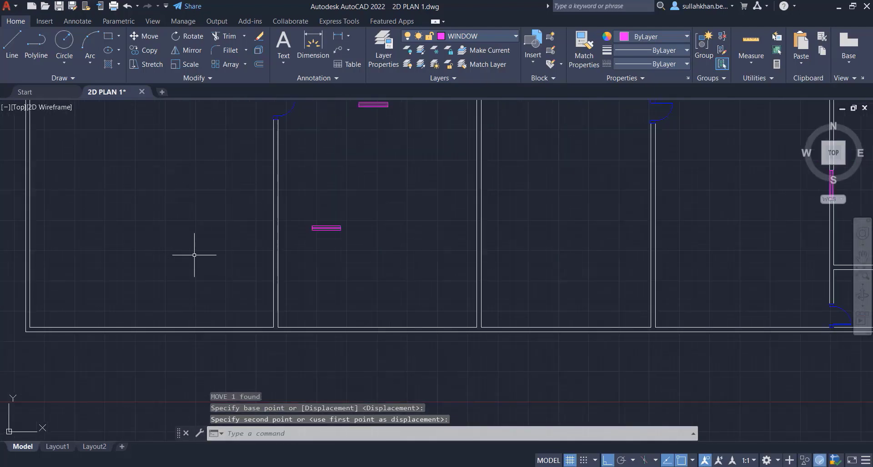
pyautogui.click(349, 197)
pyautogui.click(311, 241)
pyautogui.scroll(2, 312, 241)
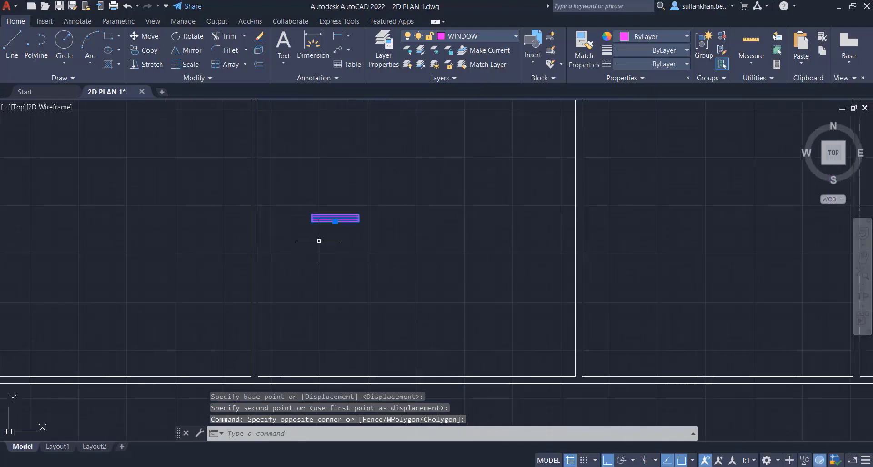
pyautogui.write('RO')
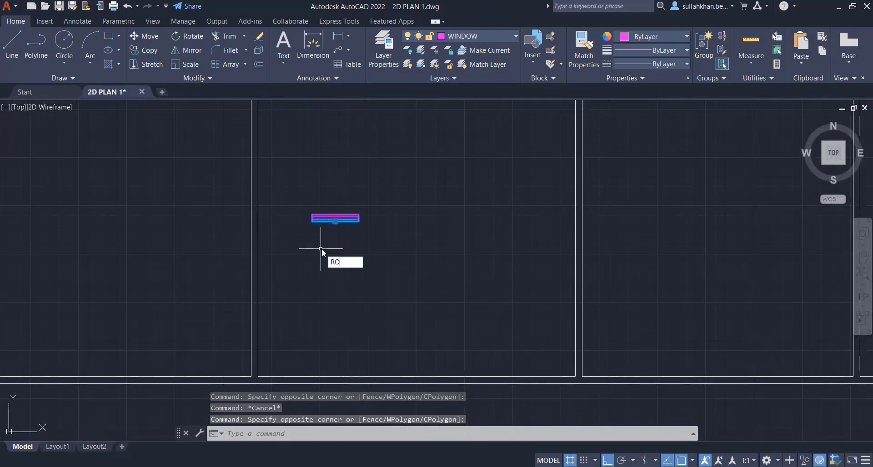
pyautogui.press('Return')
pyautogui.click(335, 217)
pyautogui.click(344, 244)
# - Move the vertical window in the lower-left room from its left edge into that room's left wall, below the door
pyautogui.click(354, 183)
pyautogui.click(321, 257)
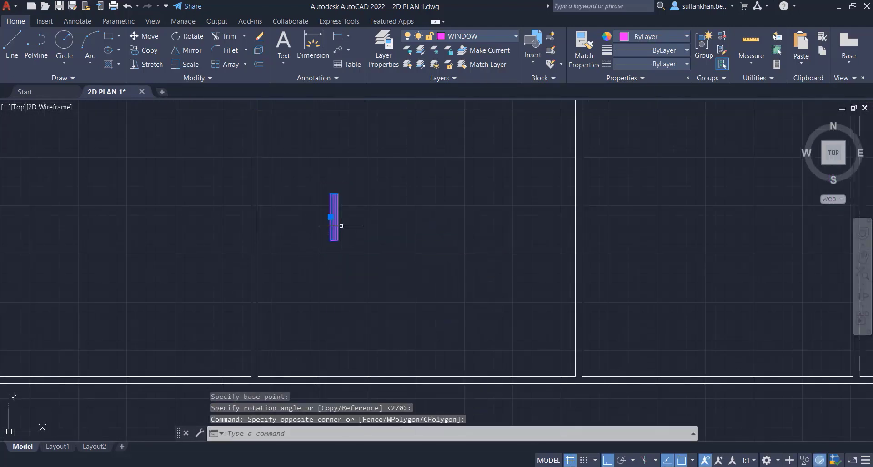
pyautogui.write('M')
pyautogui.press('Return')
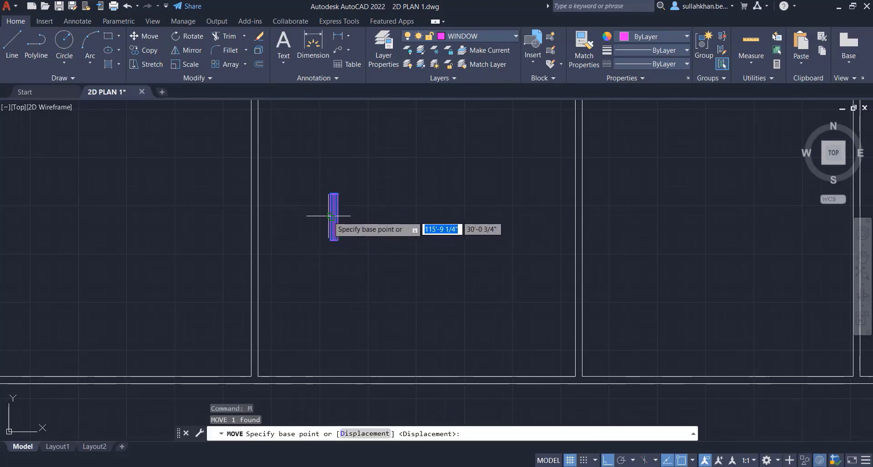
pyautogui.click(332, 216)
pyautogui.scroll(-1, 398, 282)
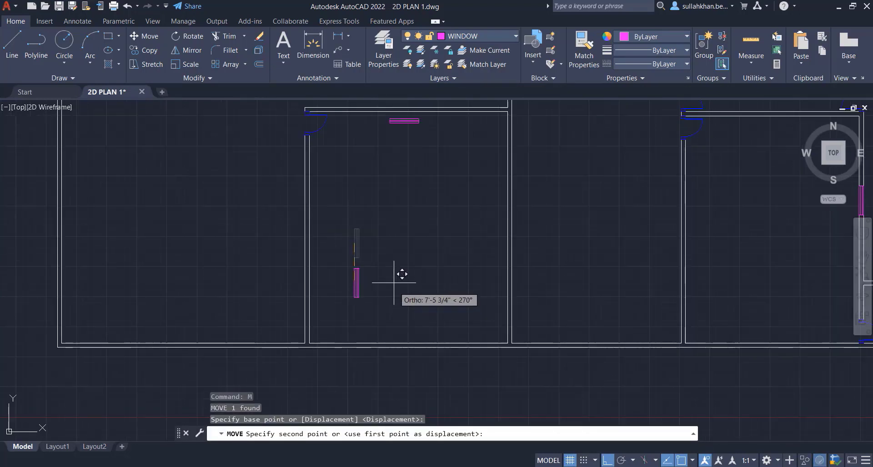
pyautogui.click(310, 229)
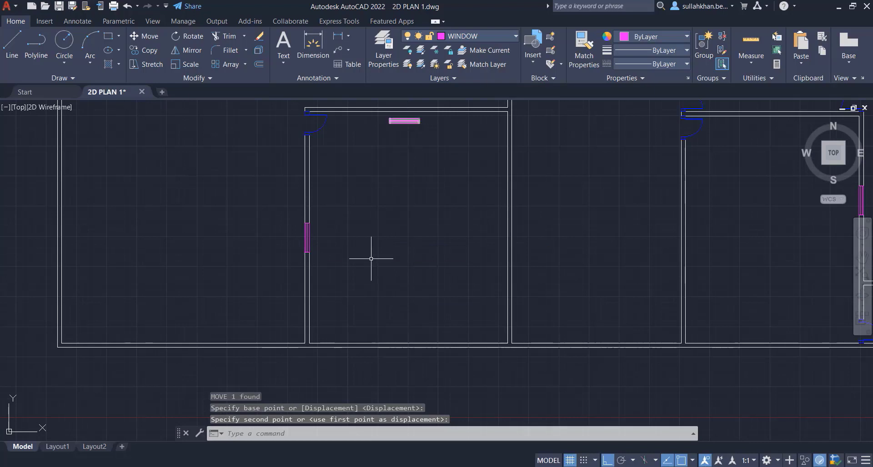
# - Move the horizontal window in the lower-left room from its top-edge midpoint up into the room's upper wall
pyautogui.scroll(3, 371, 259)
pyautogui.click(253, 211)
pyautogui.click(449, 264)
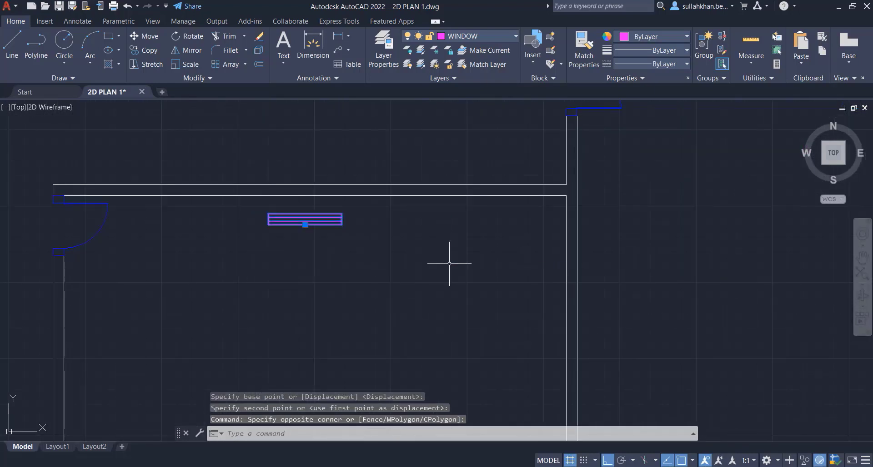
pyautogui.write('m')
pyautogui.press('Return')
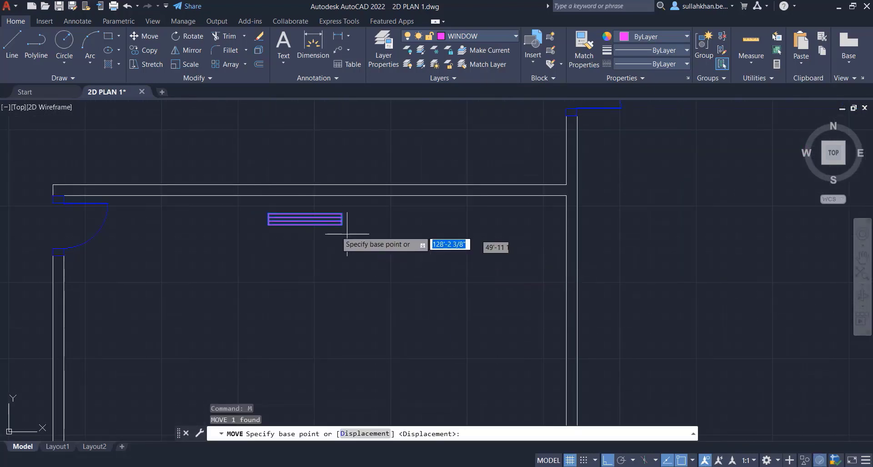
pyautogui.click(304, 212)
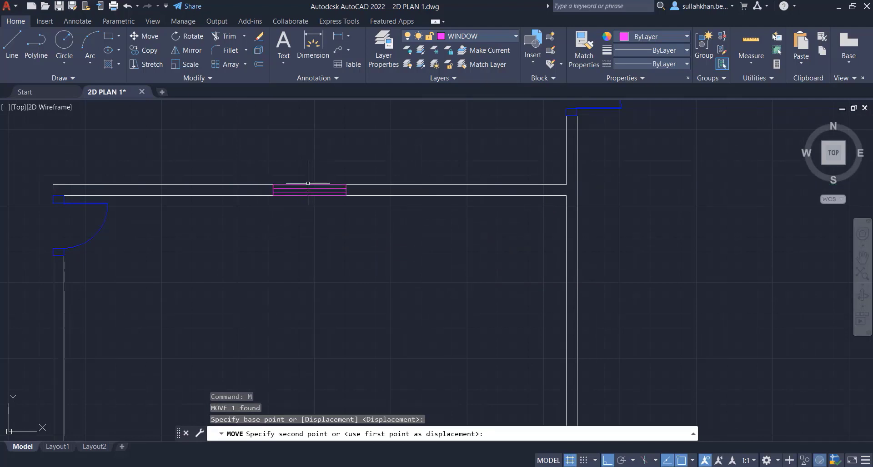
pyautogui.click(306, 185)
# - Rotate the window copy in the small upper middle room to vertical, 270° about its bottom-edge midpoint
pyautogui.scroll(-2, 306, 312)
pyautogui.scroll(-3, 259, 317)
pyautogui.scroll(3, 367, 156)
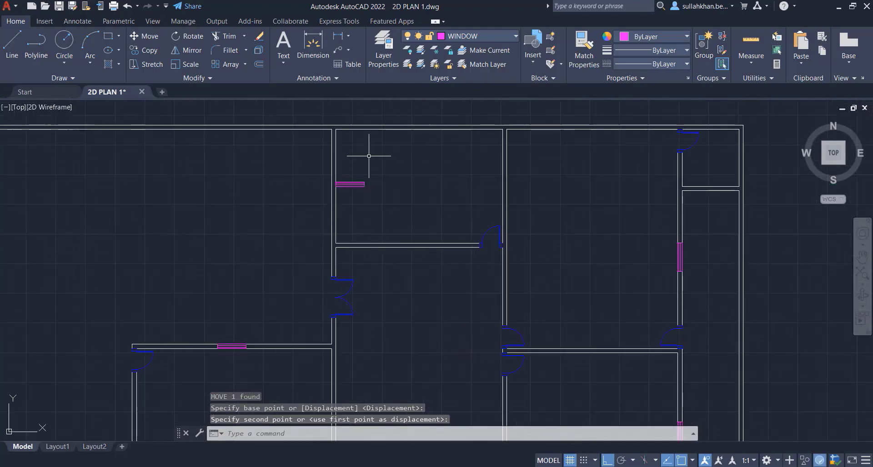
pyautogui.click(380, 160)
pyautogui.click(360, 187)
pyautogui.scroll(4, 347, 194)
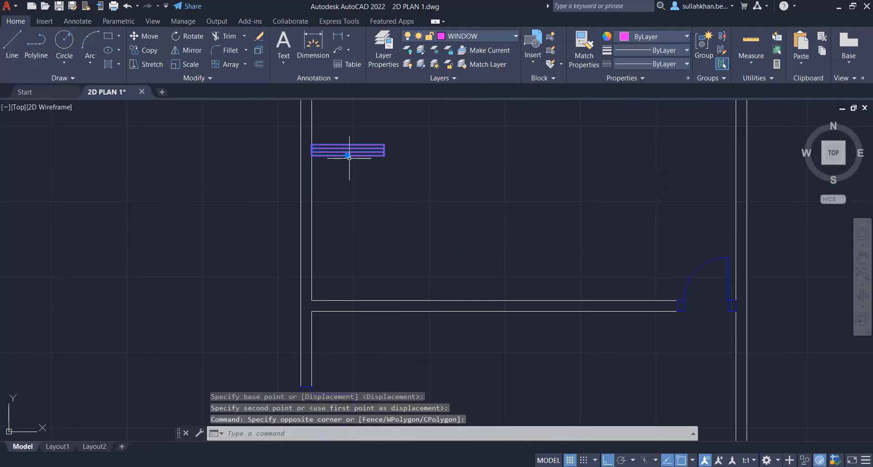
pyautogui.write('ro')
pyautogui.press('Return')
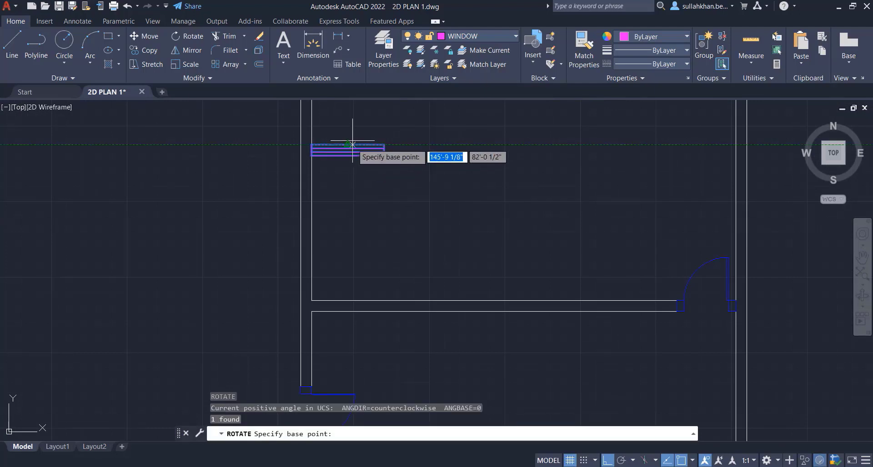
pyautogui.click(349, 157)
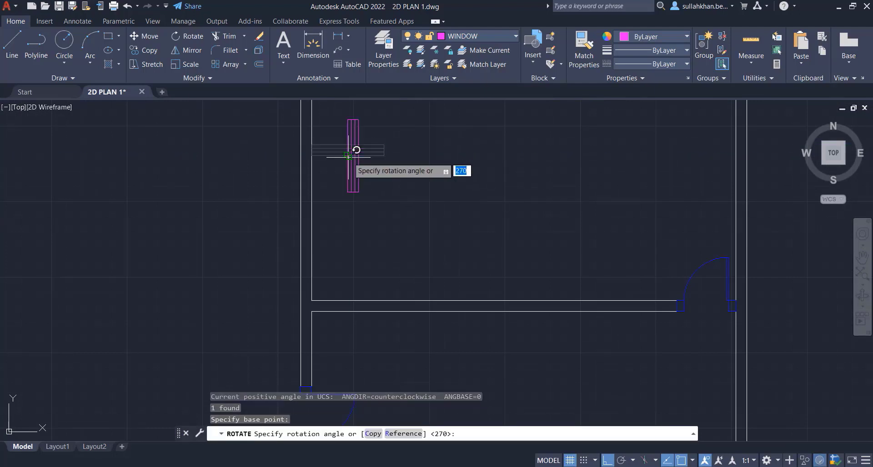
pyautogui.click(376, 200)
# - Move the vertical window in the small upper middle room from its left edge into the room's left wall
pyautogui.click(370, 164)
pyautogui.click(350, 205)
pyautogui.write('m')
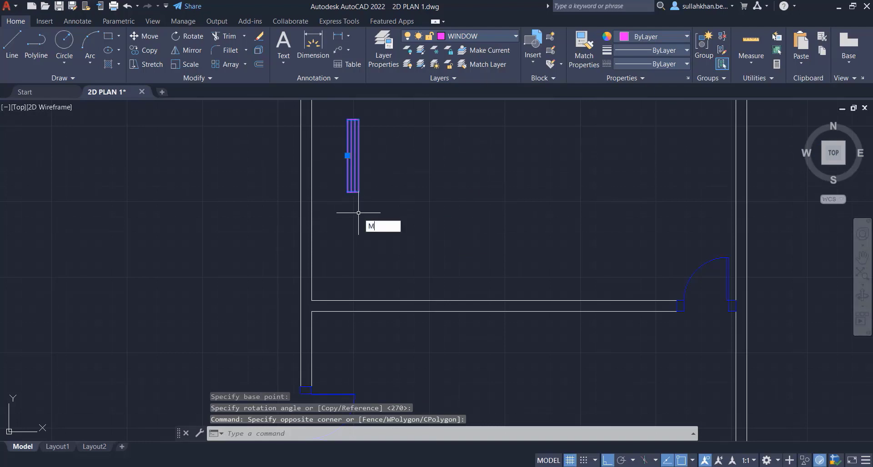
pyautogui.press('Return')
pyautogui.click(348, 160)
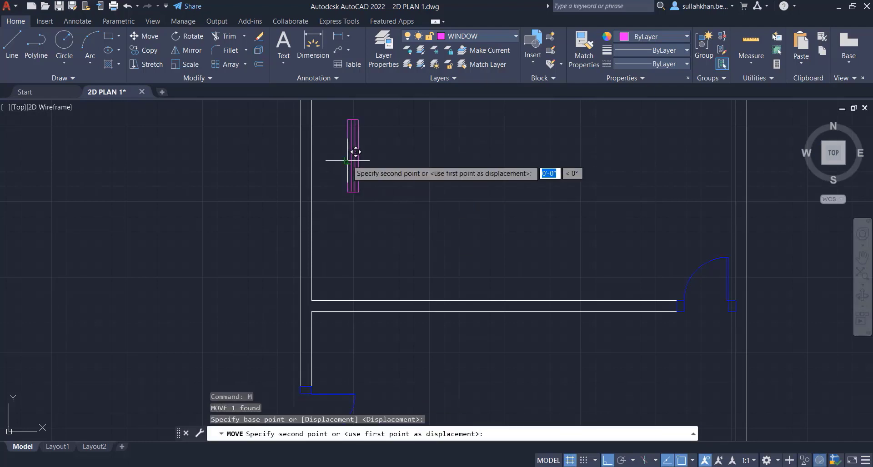
pyautogui.click(308, 147)
# - Examine the placement of the windows and doors across the whole floor plan
pyautogui.scroll(-5, 312, 239)
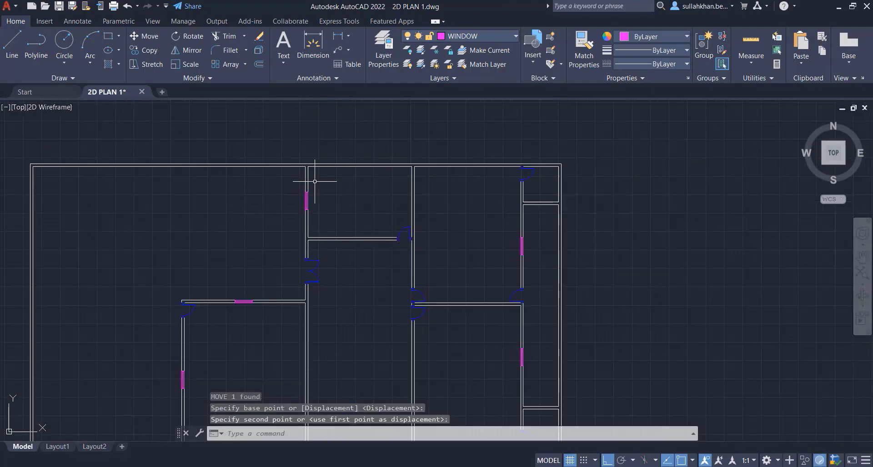
pyautogui.scroll(-2, 418, 198)
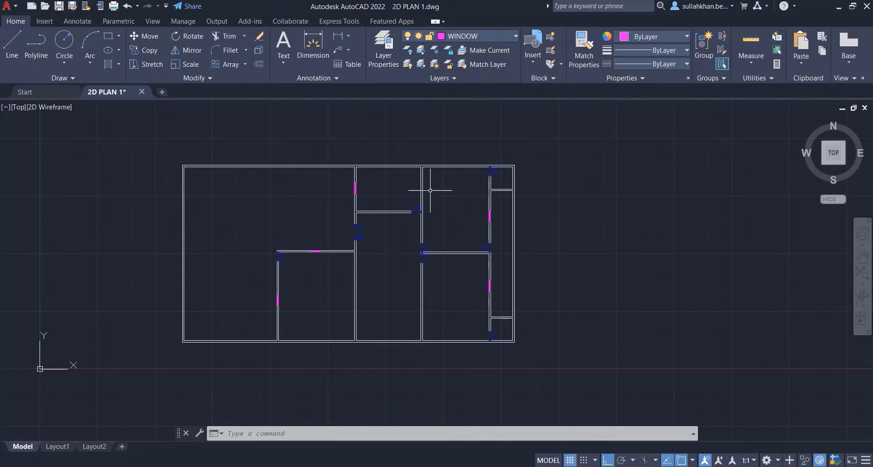
pyautogui.scroll(4, 407, 218)
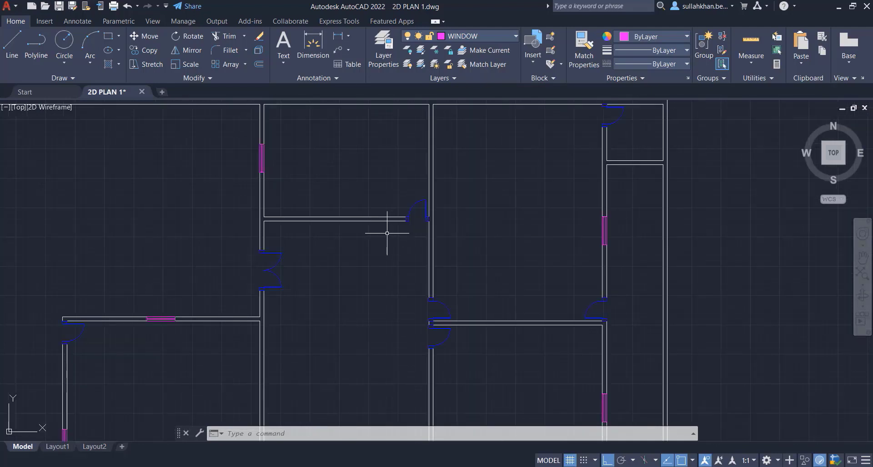
pyautogui.scroll(2, 415, 213)
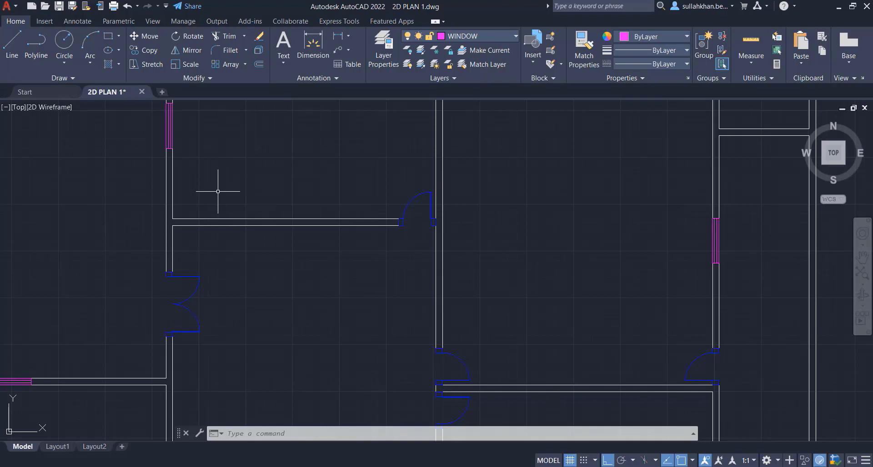
pyautogui.scroll(-5, 454, 182)
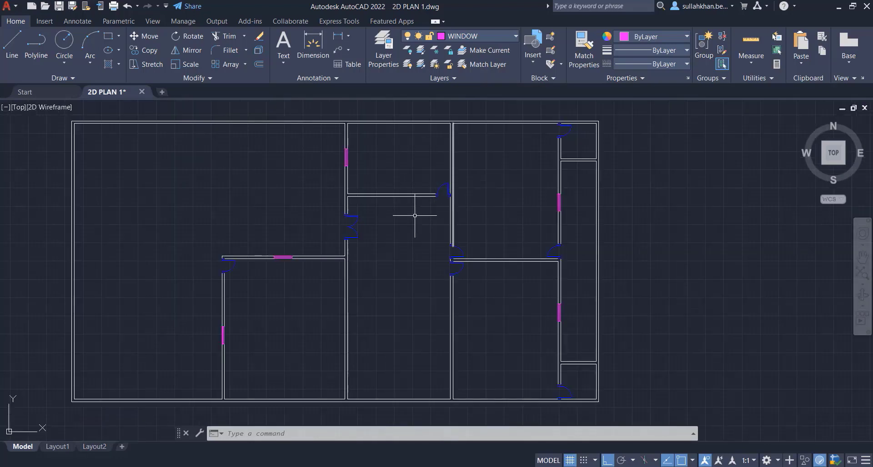
pyautogui.scroll(2, 427, 168)
pyautogui.scroll(-2, 350, 180)
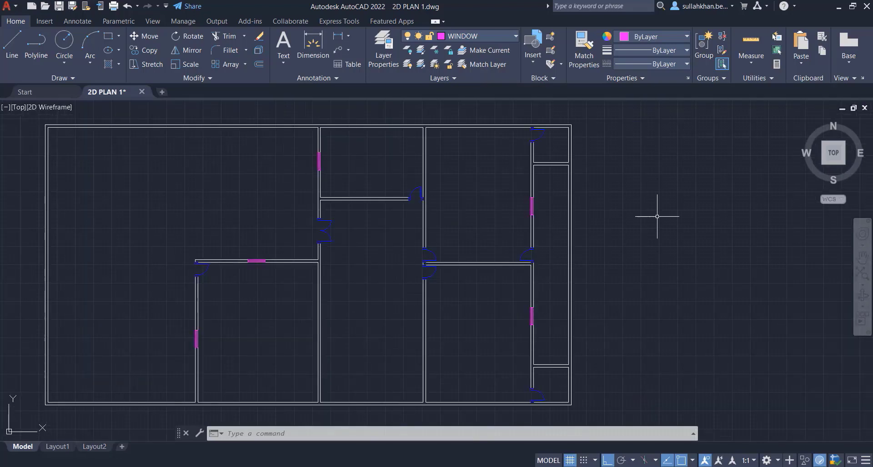
# - Examine the doors and windows around the plan's central rooms up close and against the full layout
pyautogui.scroll(2, 437, 192)
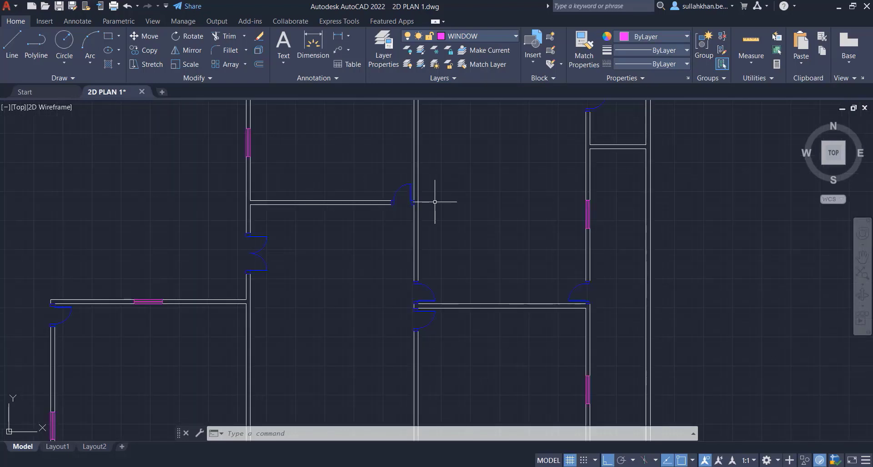
pyautogui.scroll(-2, 576, 230)
pyautogui.scroll(3, 492, 206)
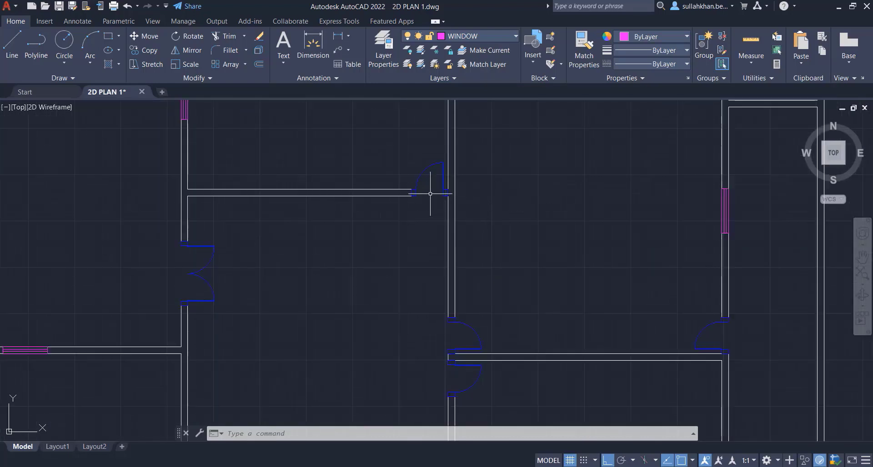
pyautogui.scroll(2, 464, 195)
pyautogui.scroll(-6, 446, 189)
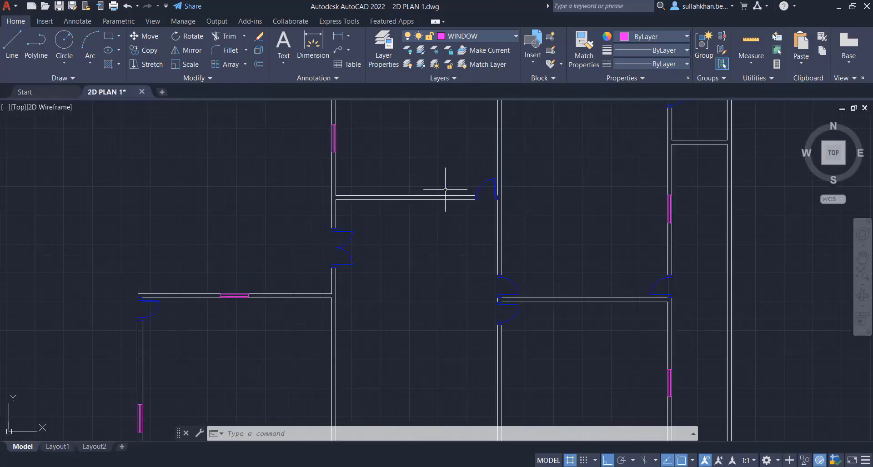
pyautogui.scroll(-2, 319, 207)
pyautogui.scroll(2, 504, 218)
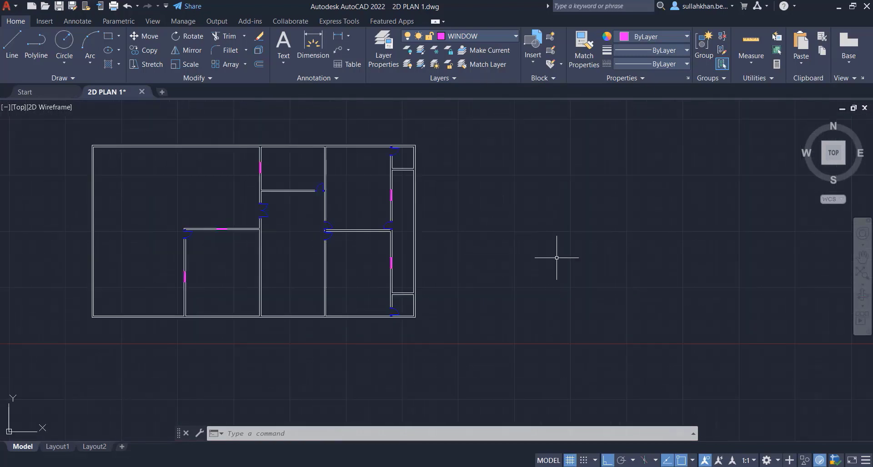
pyautogui.scroll(-2, 564, 256)
pyautogui.scroll(4, 318, 237)
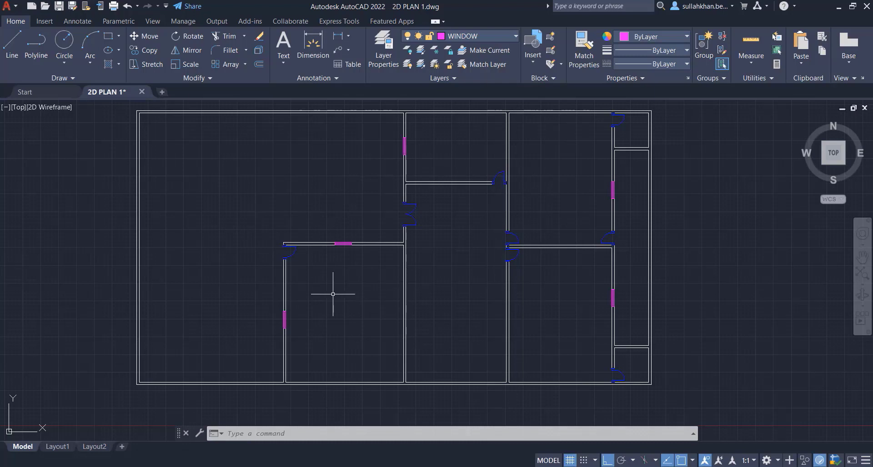
# - Create a new layer named TEXT with colour 255
pyautogui.click(385, 49)
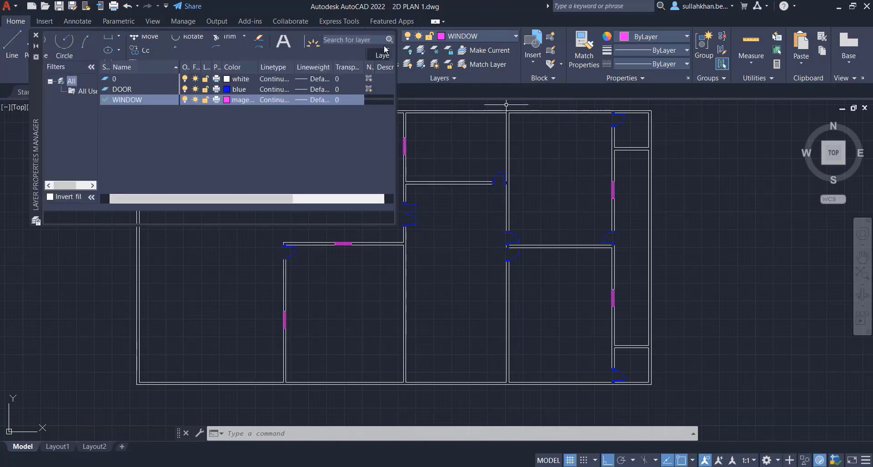
pyautogui.click(106, 54)
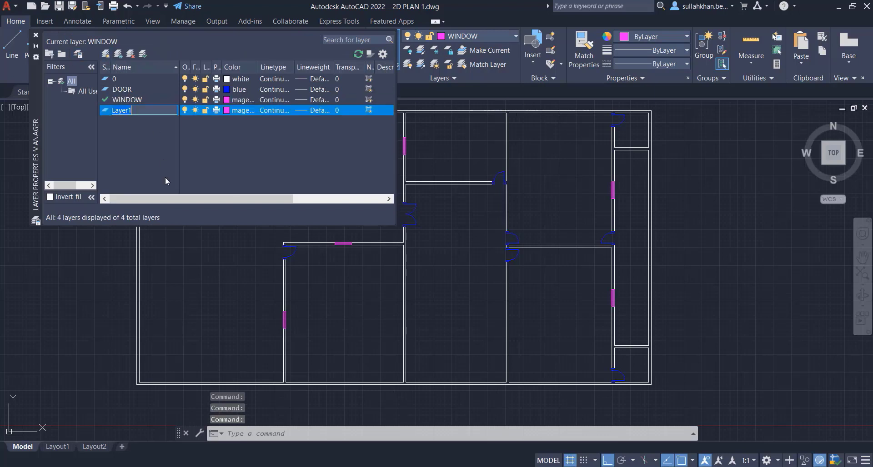
pyautogui.write('TEXT')
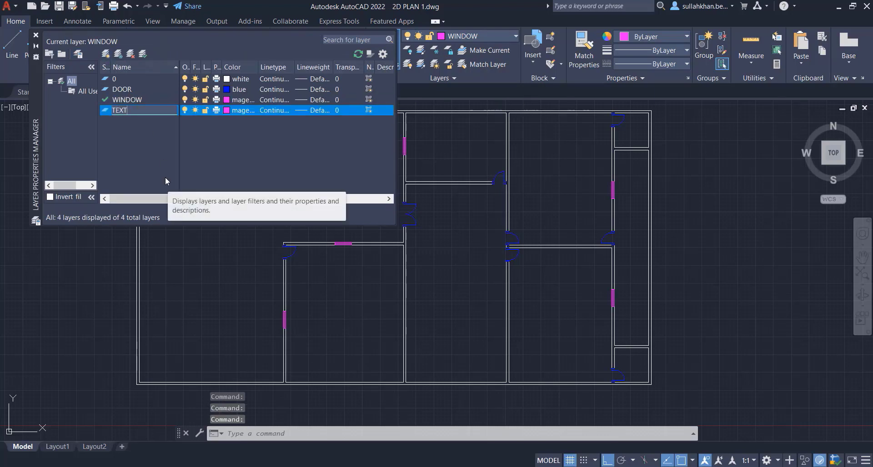
pyautogui.click(232, 110)
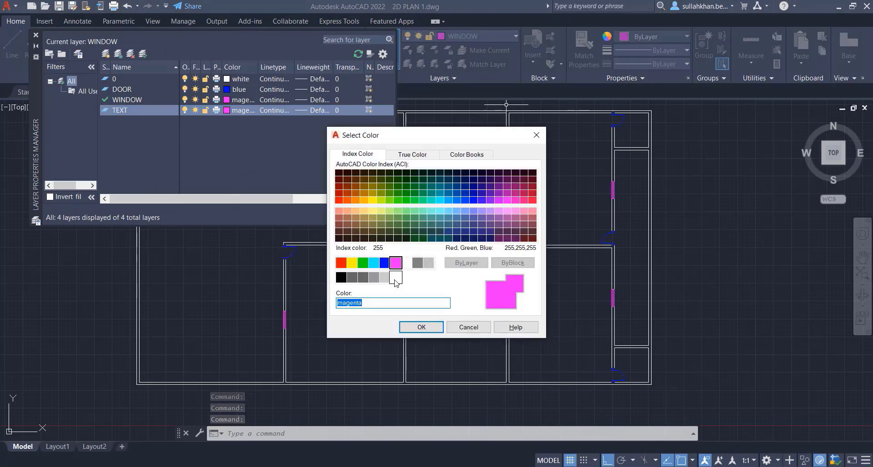
pyautogui.click(394, 278)
pyautogui.click(416, 328)
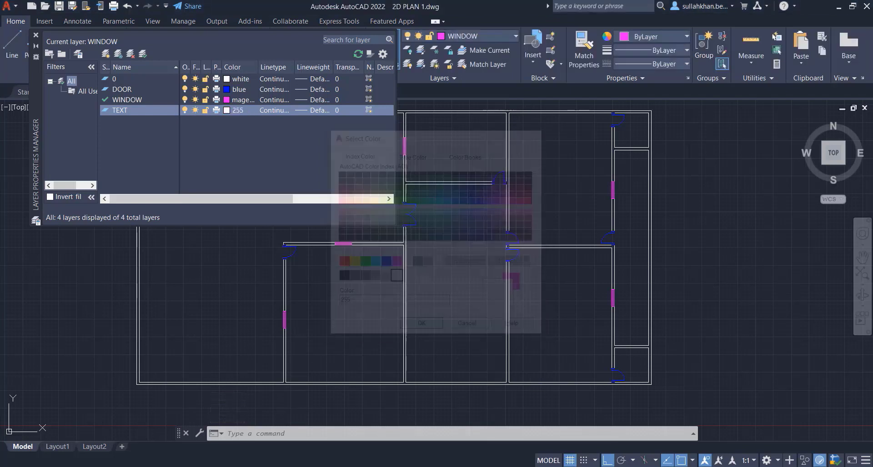
pyautogui.click(36, 35)
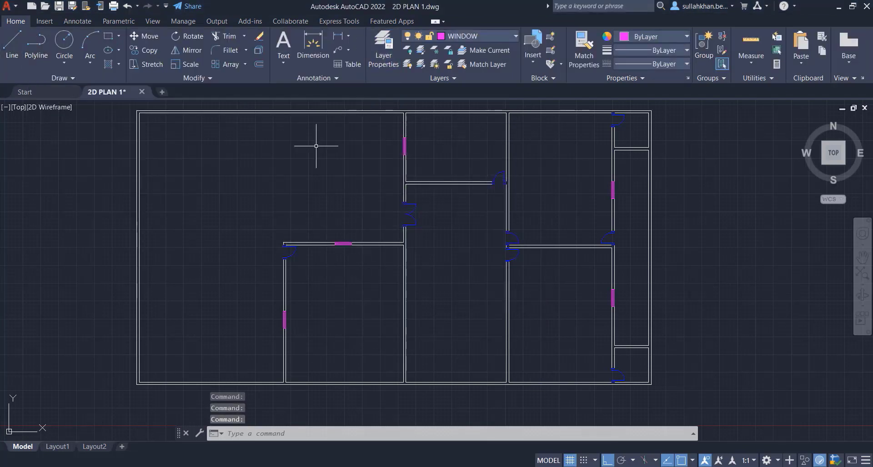
pyautogui.click(286, 59)
pyautogui.click(296, 86)
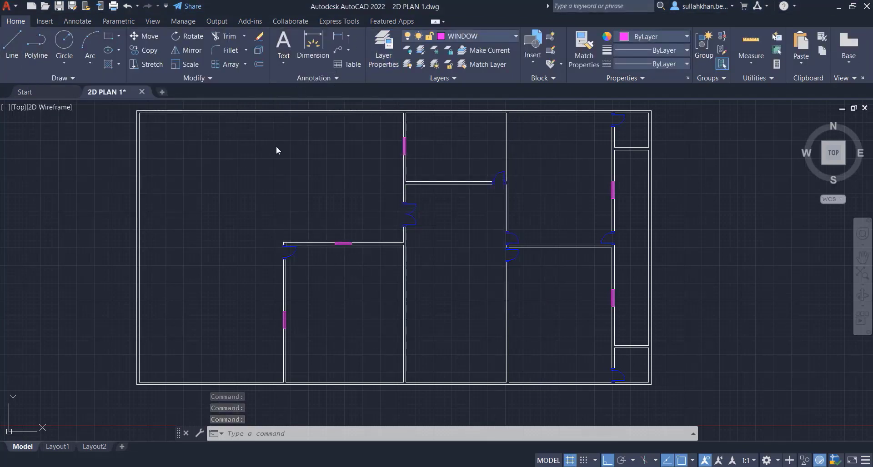
pyautogui.click(184, 142)
pyautogui.click(299, 196)
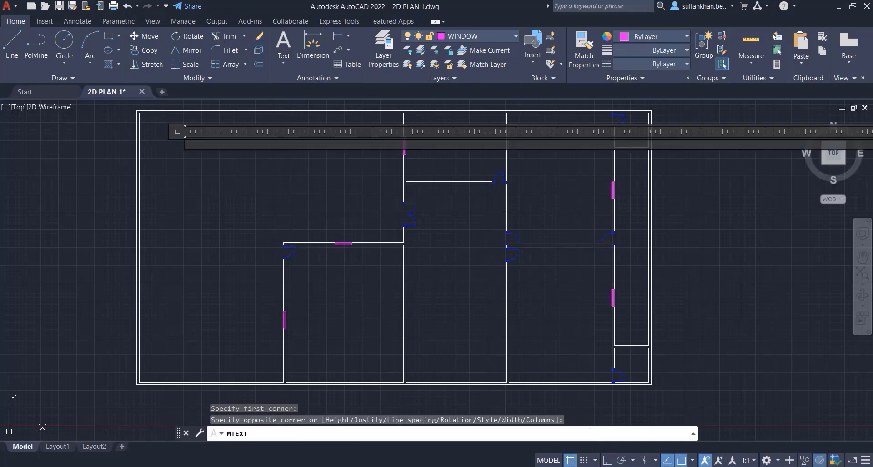
pyautogui.write('GARAGE')
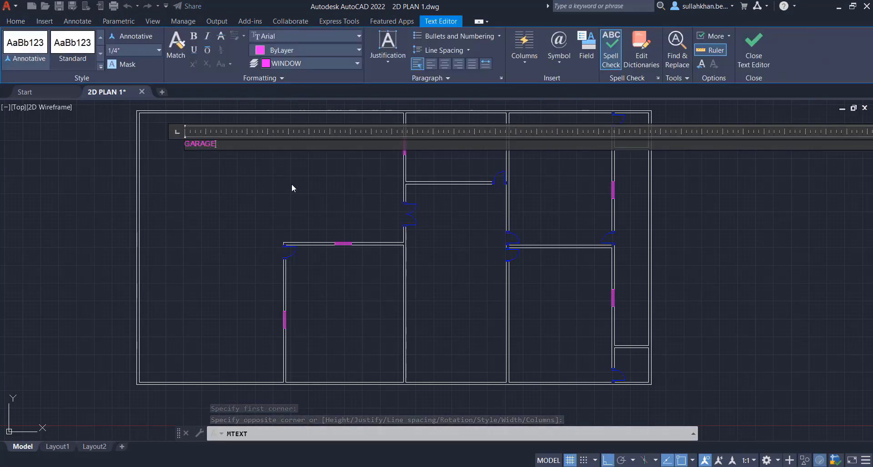
pyautogui.press('Escape')
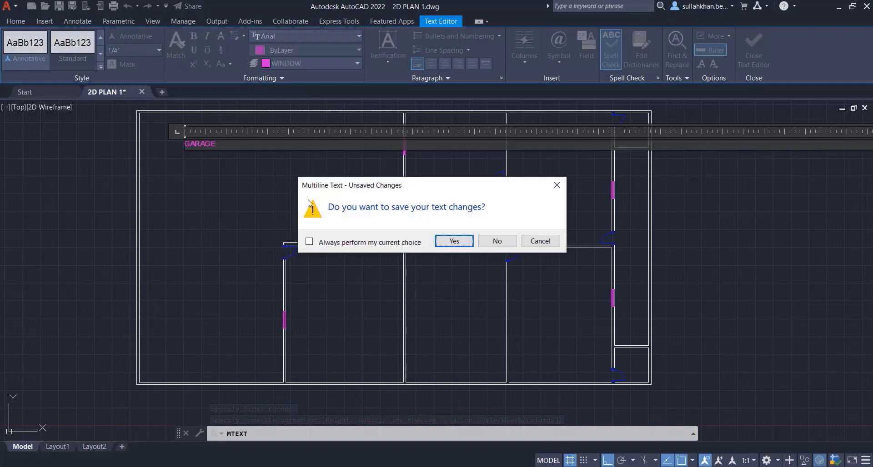
pyautogui.click(497, 241)
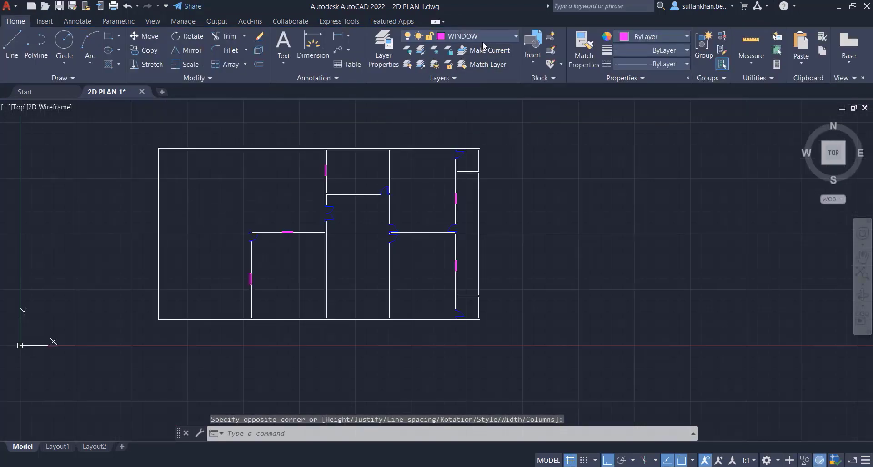
# - Make TEXT the current layer and add the multiline text GARAGE in the large upper-left room of the plan
pyautogui.click(482, 39)
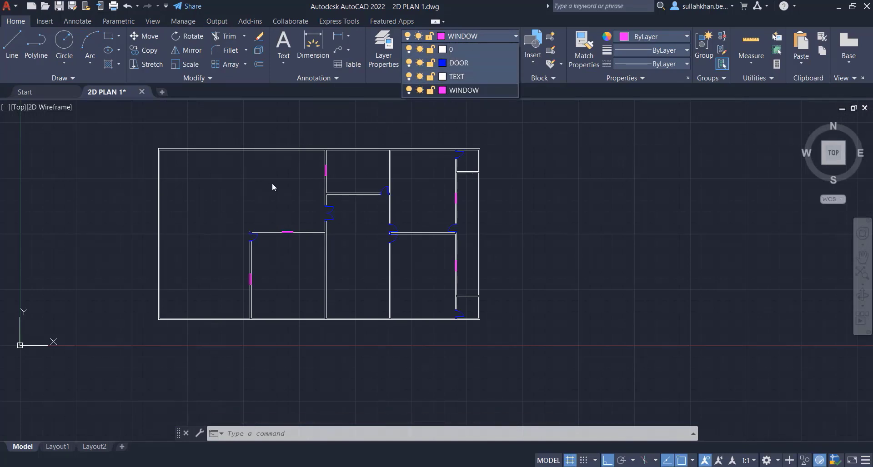
pyautogui.click(465, 78)
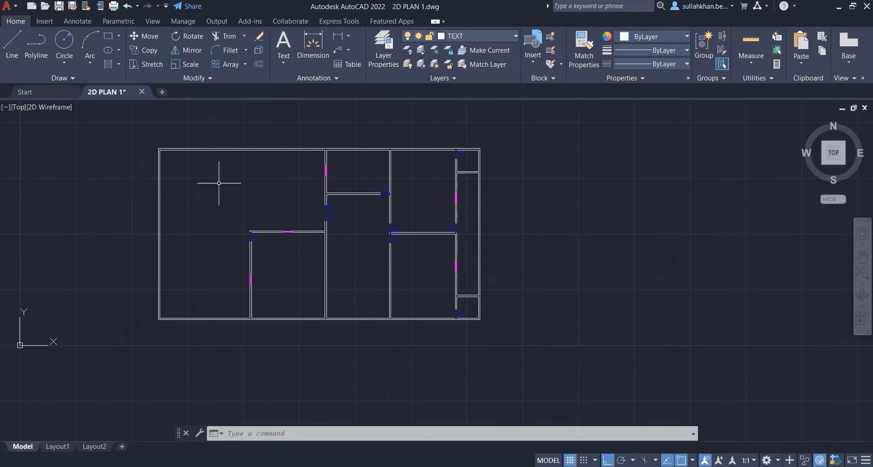
pyautogui.scroll(2, 186, 195)
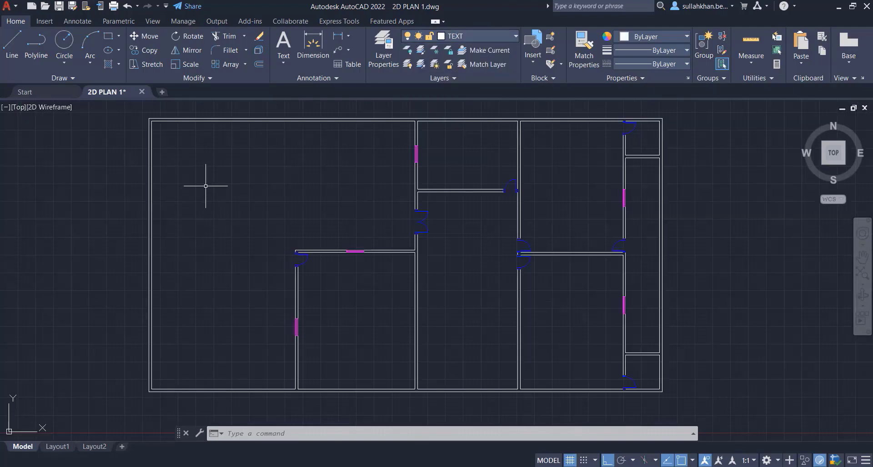
pyautogui.write('TE')
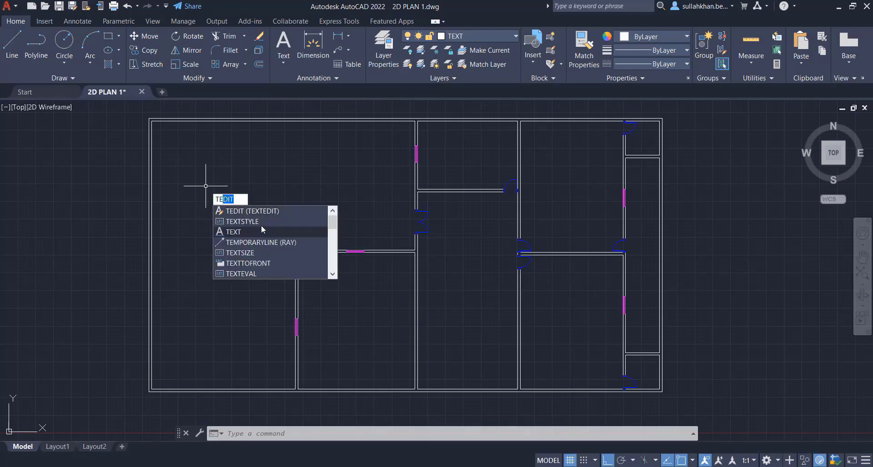
pyautogui.click(287, 45)
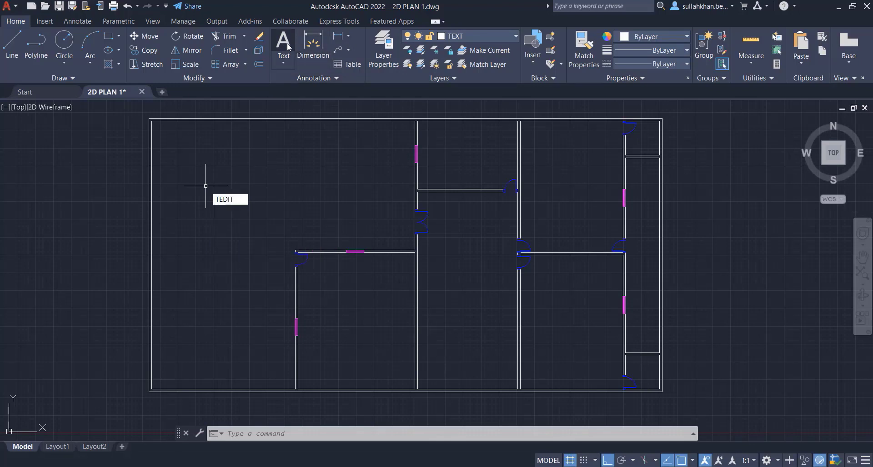
pyautogui.click(201, 154)
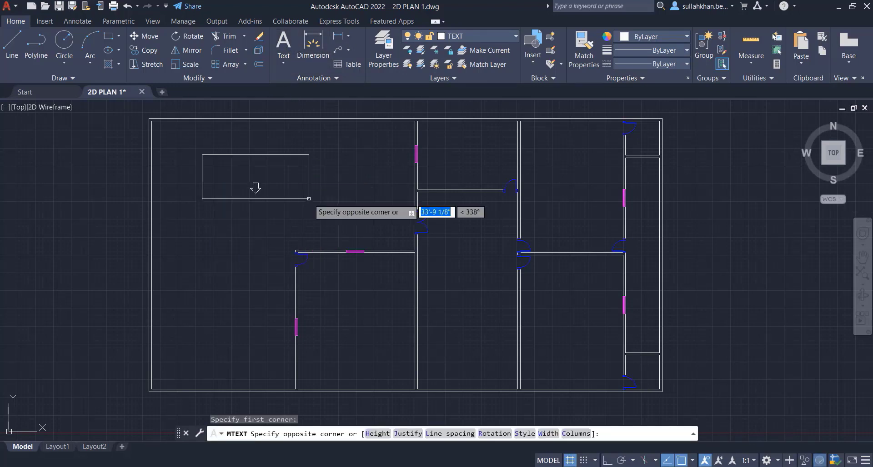
pyautogui.click(312, 201)
pyautogui.write('GARAGE')
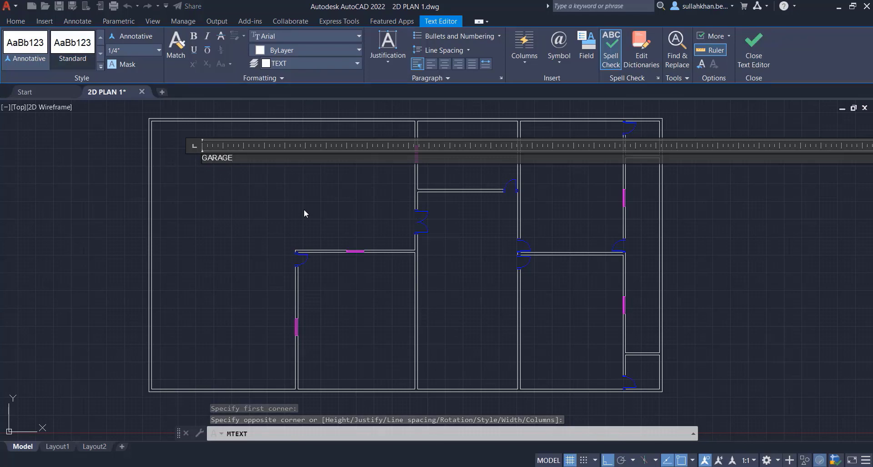
pyautogui.click(303, 212)
# - Set the text height of the GARAGE label to 4' in its properties
pyautogui.click(188, 143)
pyautogui.click(239, 179)
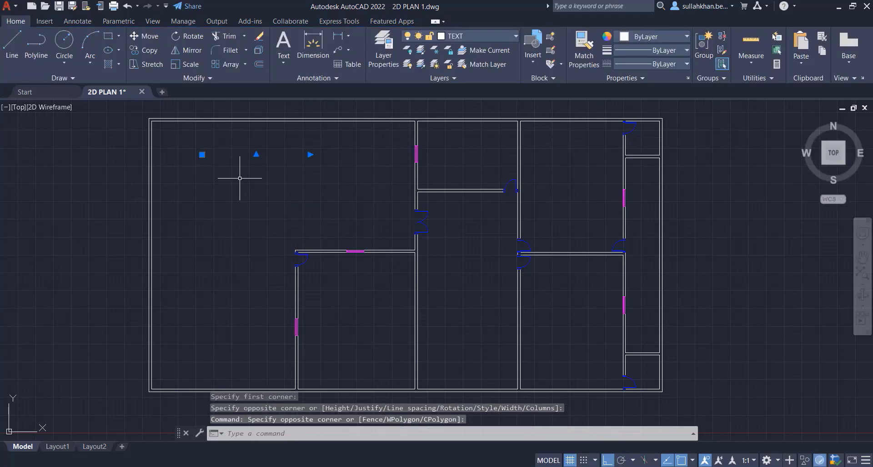
pyautogui.rightClick(201, 155)
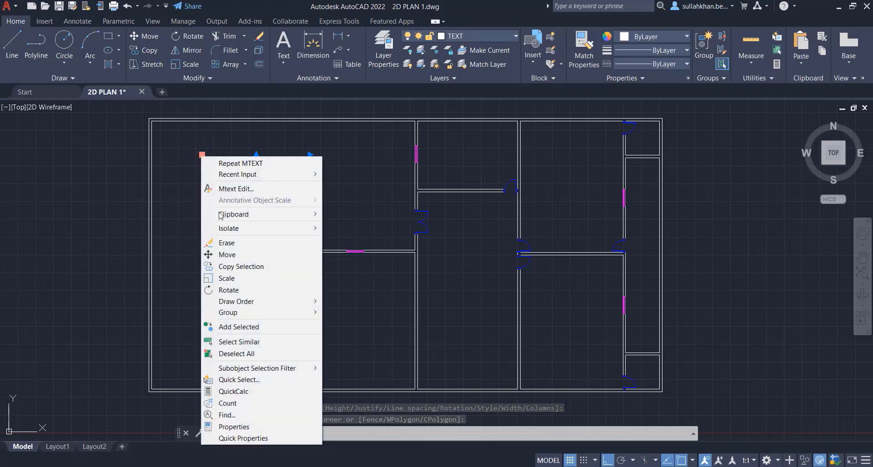
pyautogui.click(223, 427)
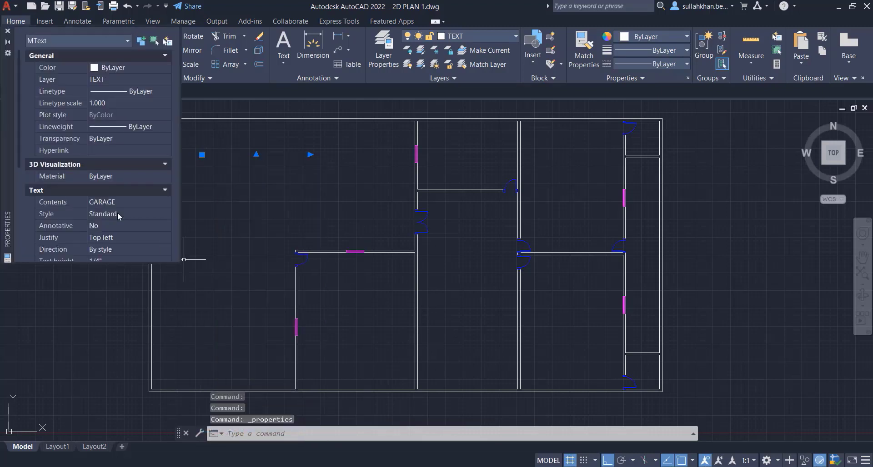
pyautogui.scroll(-2, 95, 202)
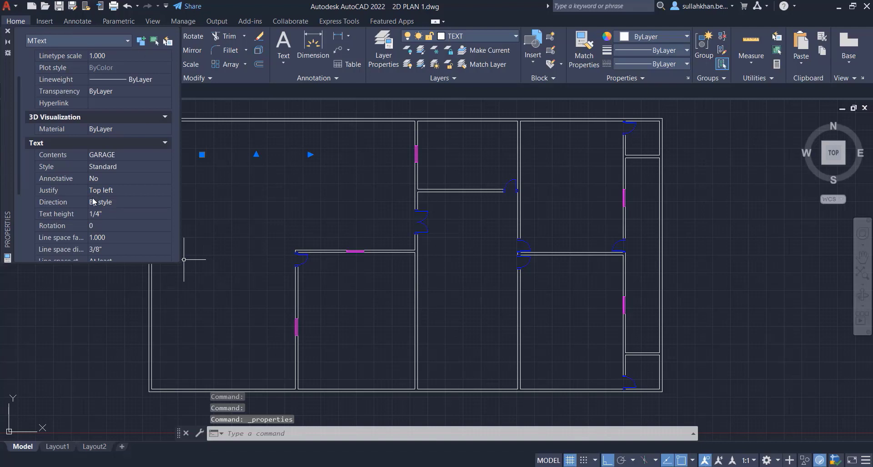
pyautogui.scroll(2, 95, 223)
pyautogui.scroll(-2, 94, 223)
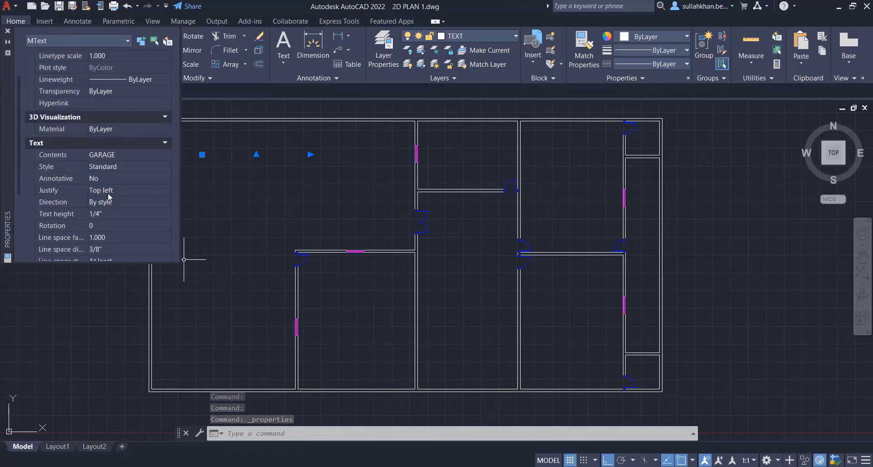
pyautogui.click(102, 217)
pyautogui.write("4'")
pyautogui.press('Tab')
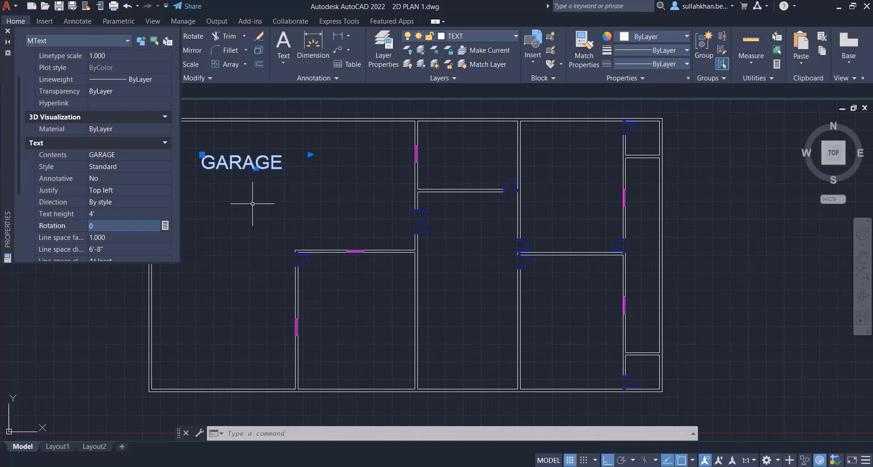
pyautogui.press('Escape')
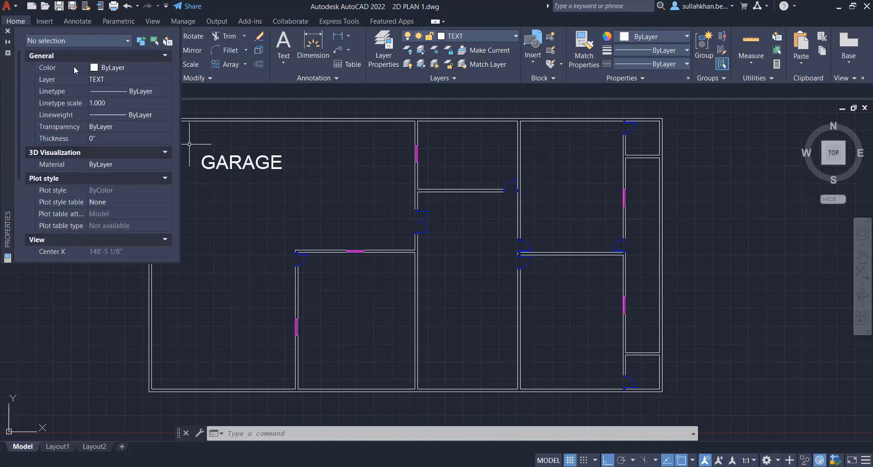
pyautogui.click(7, 32)
# - Copy the GARAGE label horizontally into the upper middle room and the upper right room
pyautogui.click(255, 136)
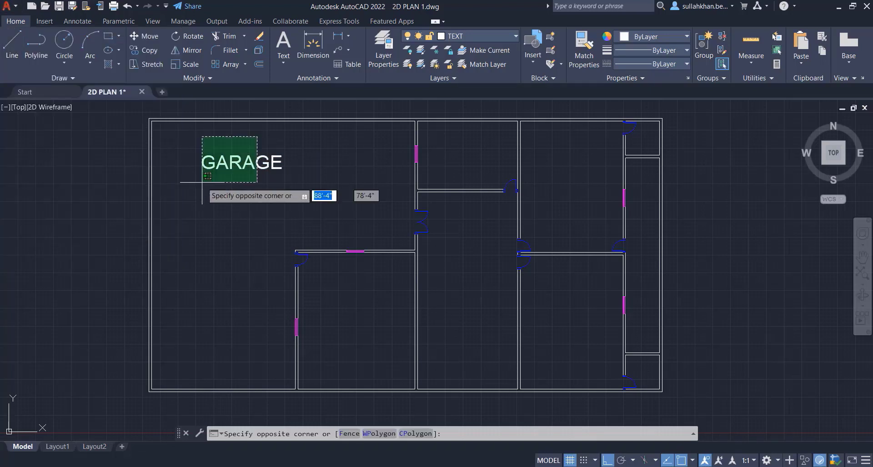
pyautogui.click(203, 196)
pyautogui.rightClick(237, 161)
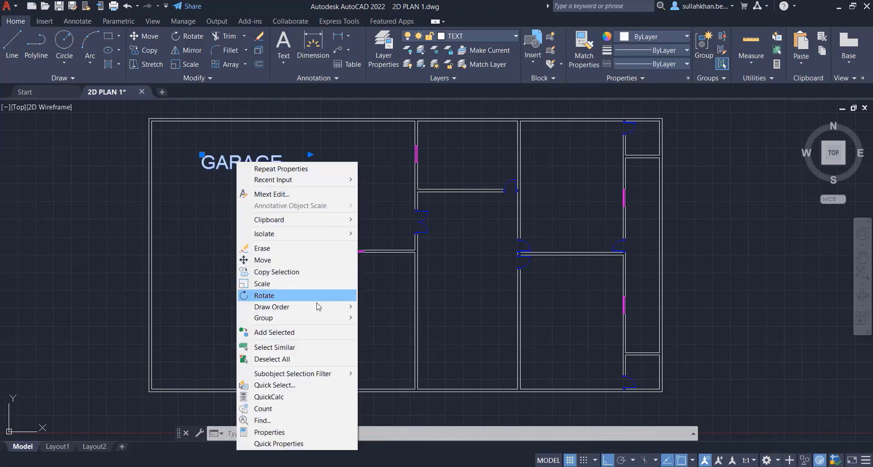
pyautogui.click(300, 273)
pyautogui.click(246, 162)
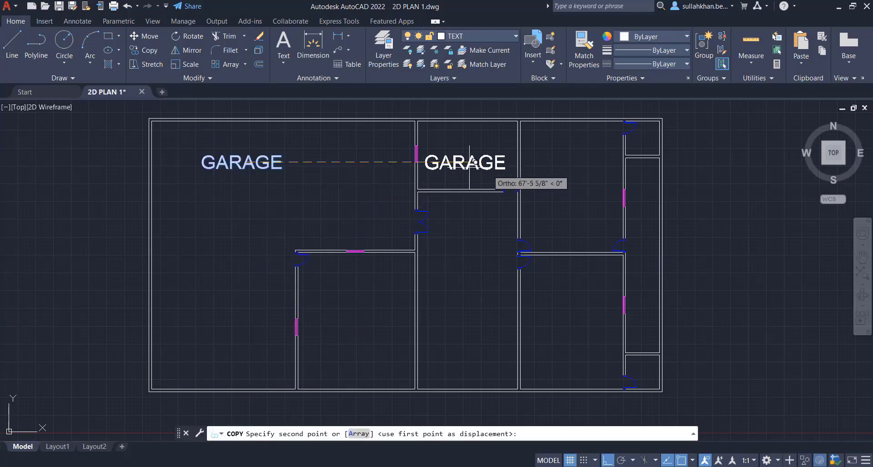
pyautogui.click(476, 162)
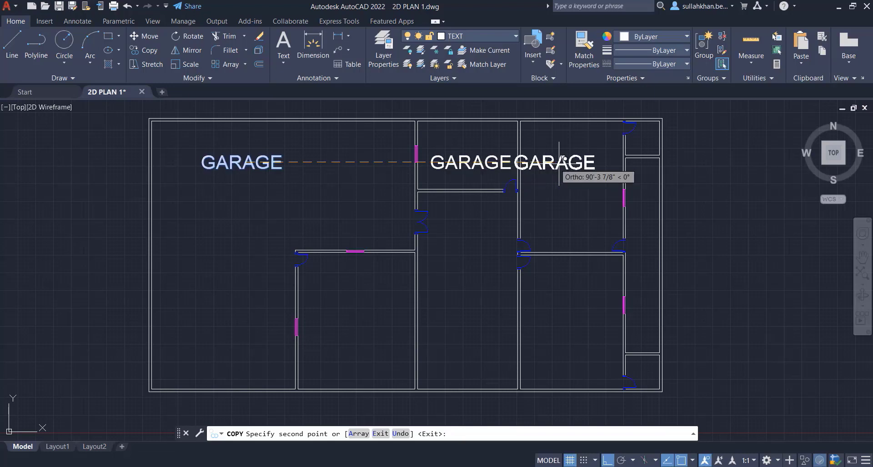
pyautogui.click(576, 162)
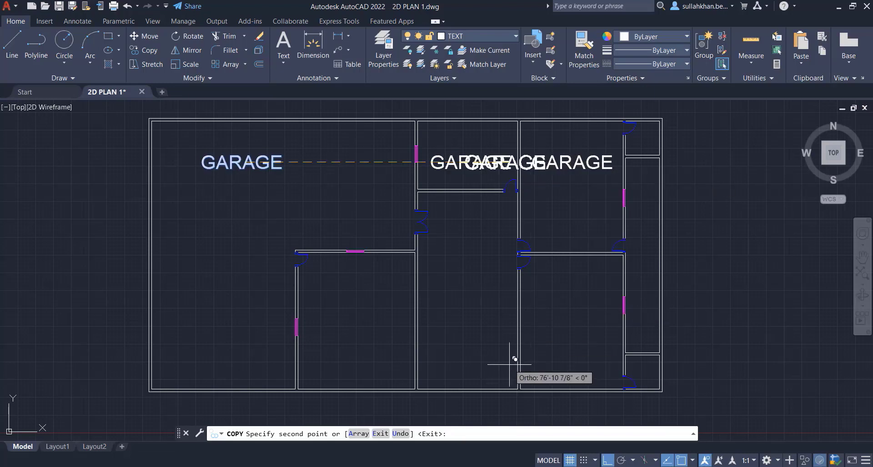
# - Turn ortho mode off and place further GARAGE copies in the lower-left inner room, the central room and the lower-right room
pyautogui.click(607, 460)
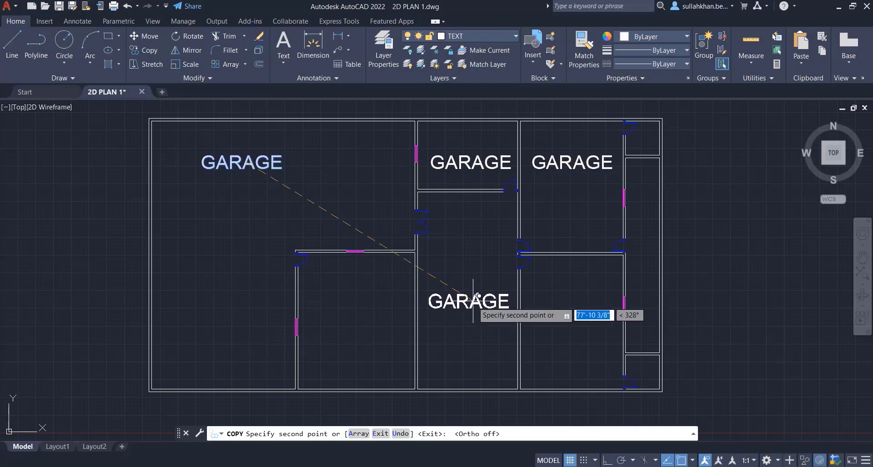
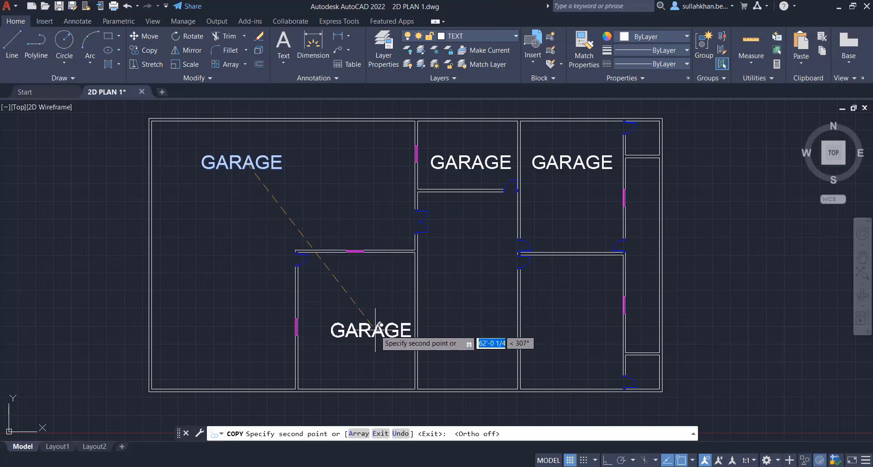
pyautogui.click(360, 318)
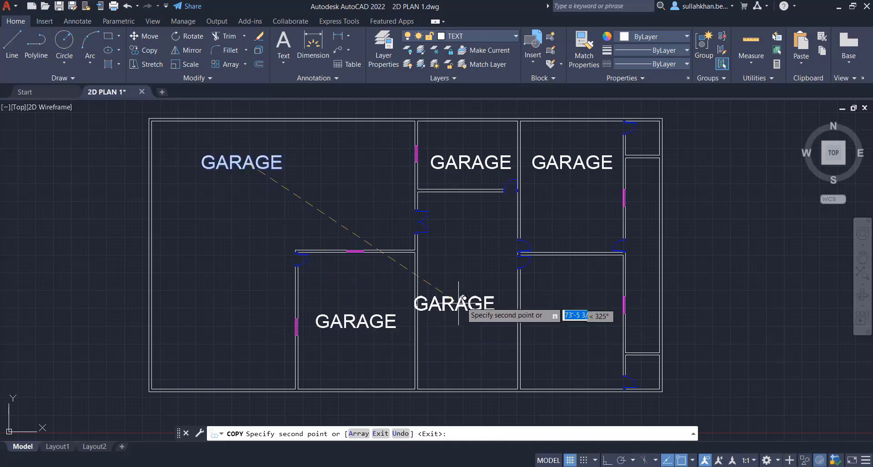
pyautogui.click(473, 296)
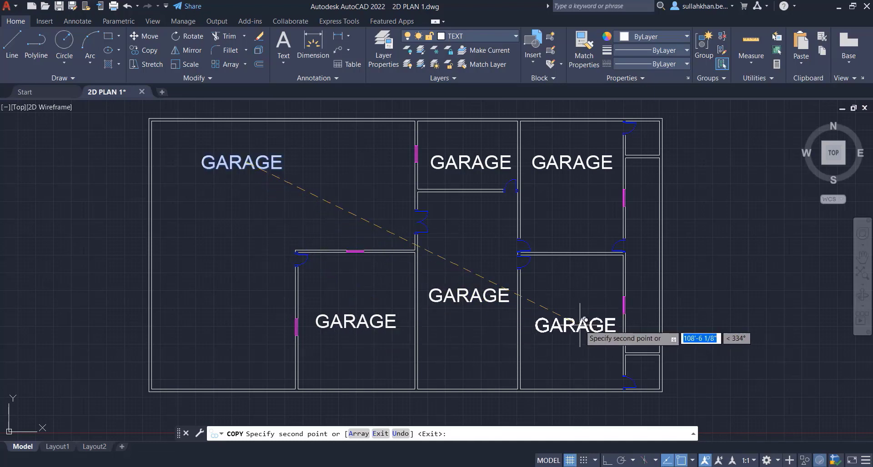
pyautogui.click(584, 320)
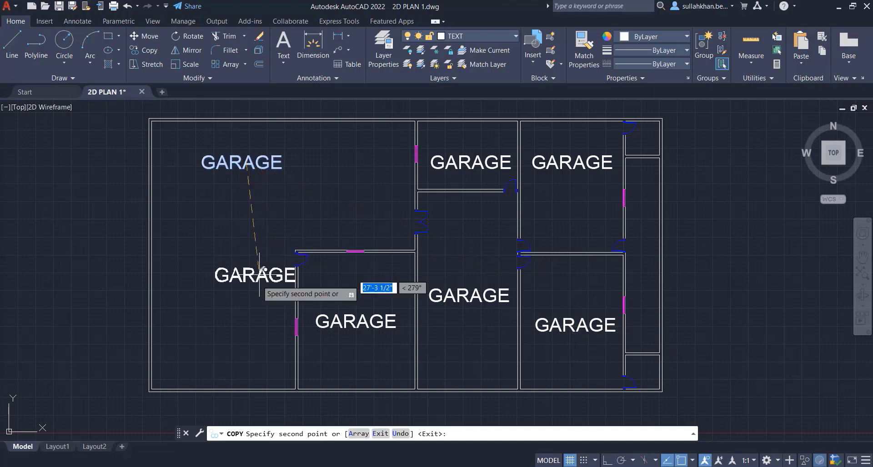
# - Place three more GARAGE copies outside the plan's right wall at middle, upper and lower height, and finish copying
pyautogui.click(721, 251)
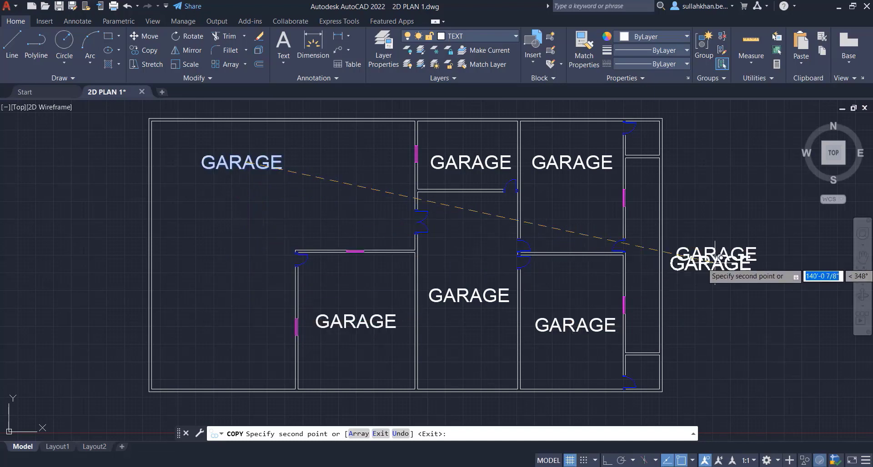
pyautogui.click(721, 132)
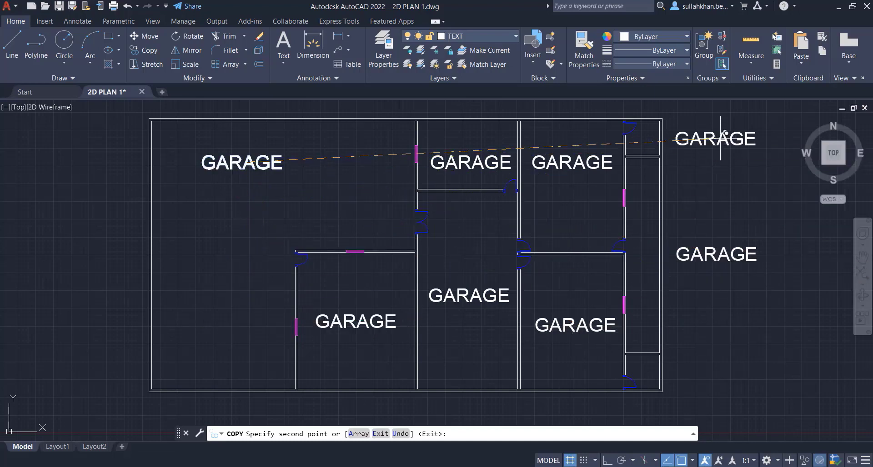
pyautogui.click(726, 367)
pyautogui.press('Return')
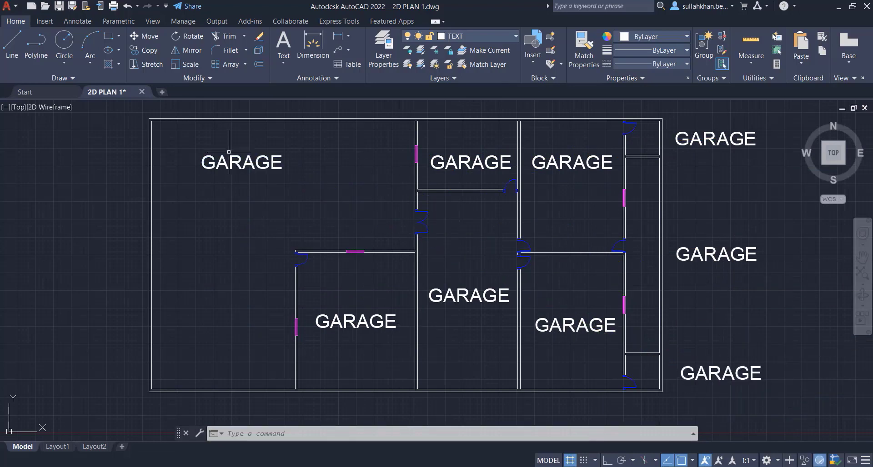
# - Change the copied label in the upper middle room to KITCHEN
pyautogui.click(246, 167)
pyautogui.press('Escape')
pyautogui.doubleClick(470, 163)
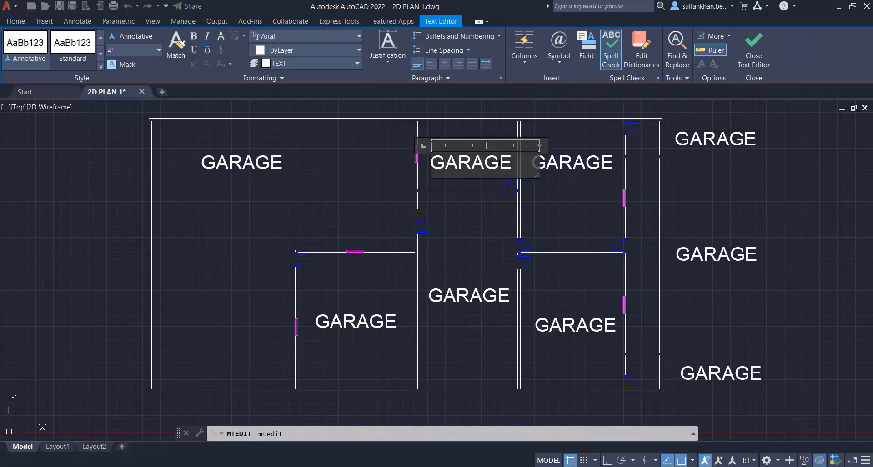
pyautogui.doubleClick(519, 161)
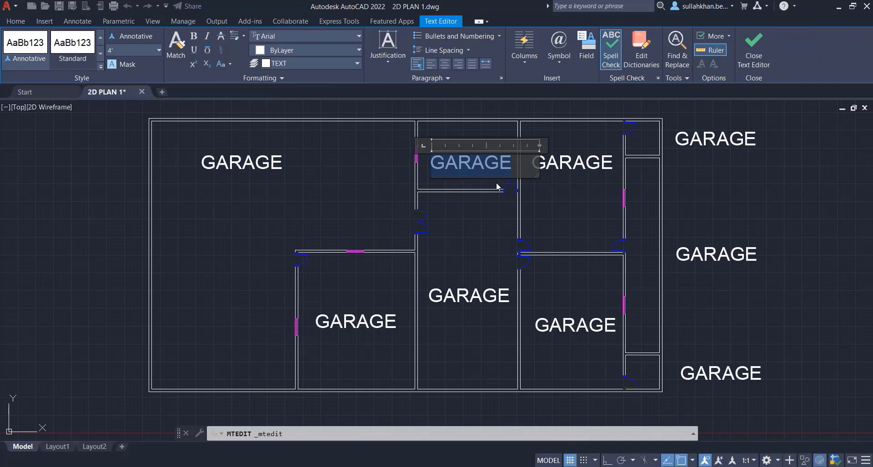
pyautogui.write('KITC')
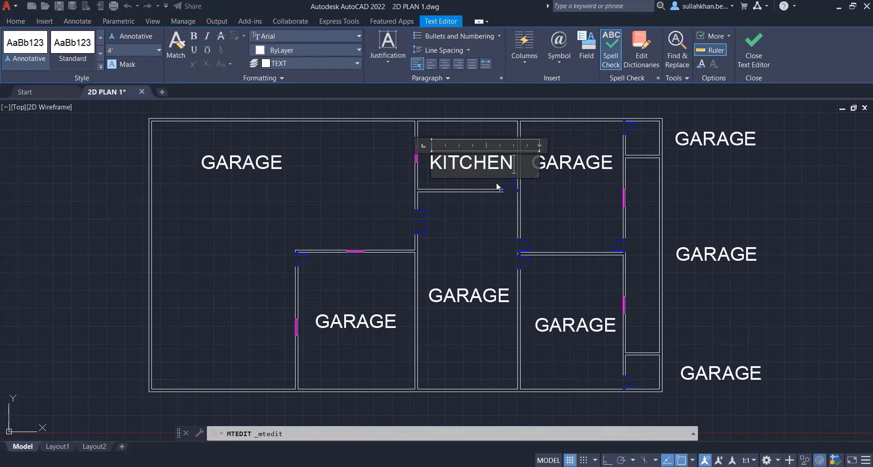
pyautogui.write('HEN')
pyautogui.click(495, 211)
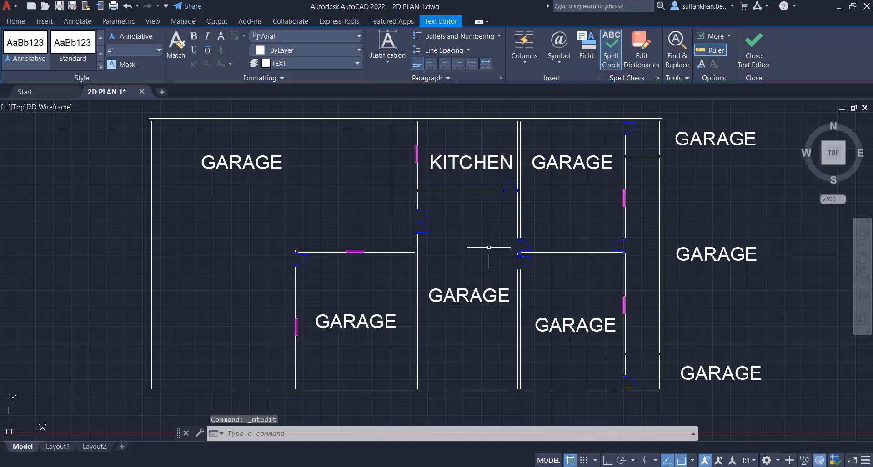
# - Change the label in the room below the kitchen to TV LOUNGE and centre its text
pyautogui.click(474, 296)
pyautogui.doubleClick(491, 296)
pyautogui.moveTo(509, 298); pyautogui.dragTo(414, 299)
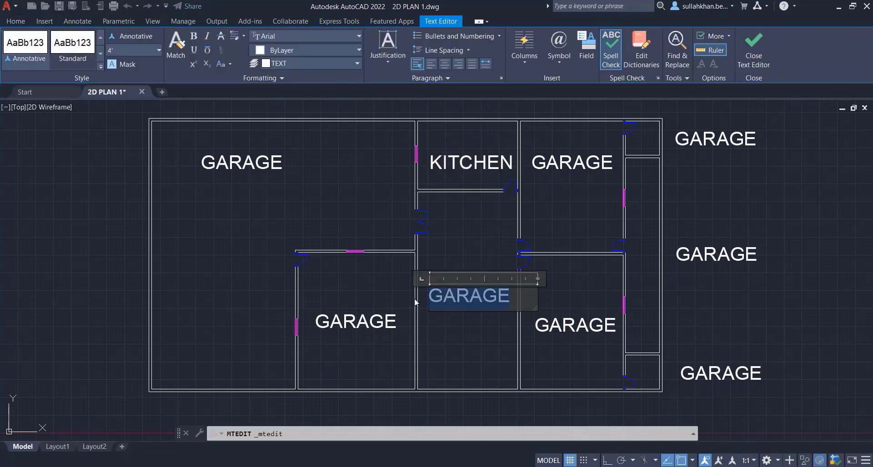
pyautogui.write('TV LOUNGE')
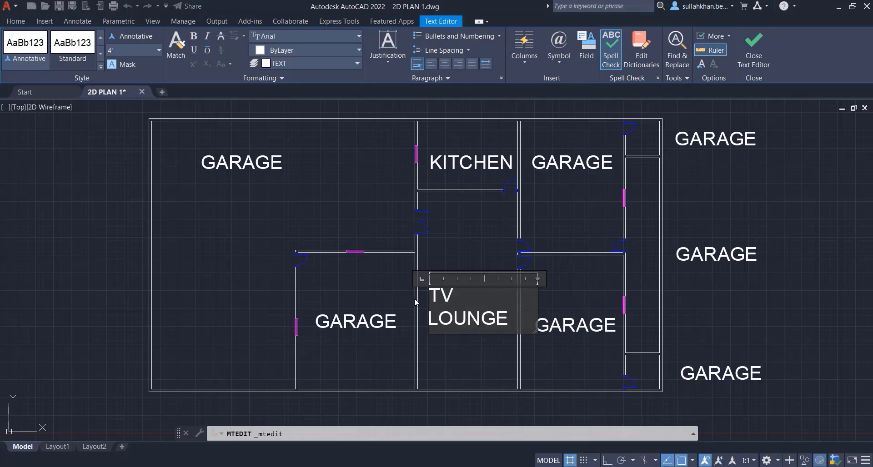
pyautogui.moveTo(496, 321); pyautogui.dragTo(400, 288)
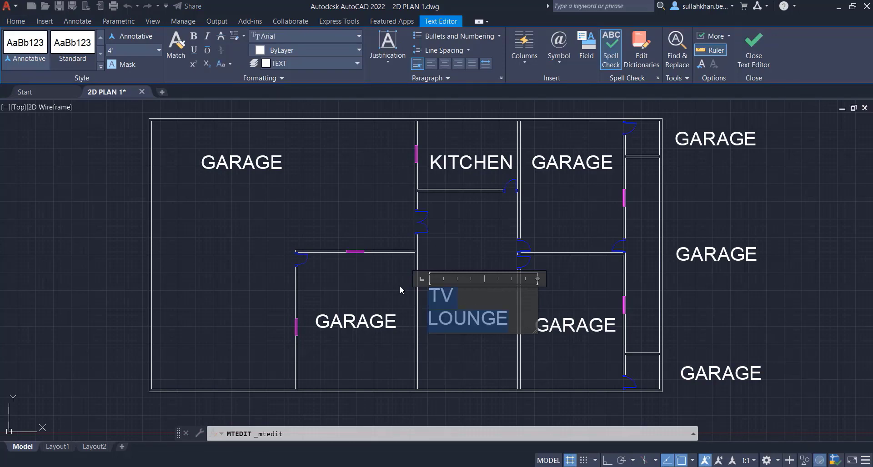
pyautogui.click(444, 65)
# - Open the GARAGE label in the inner room left of the TV lounge for editing and select its whole text
pyautogui.click(362, 322)
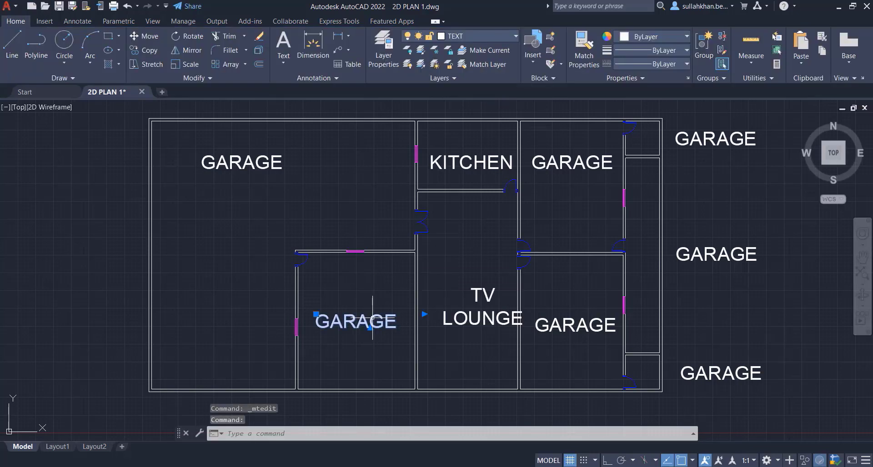
pyautogui.doubleClick(357, 321)
pyautogui.moveTo(402, 317); pyautogui.dragTo(285, 321)
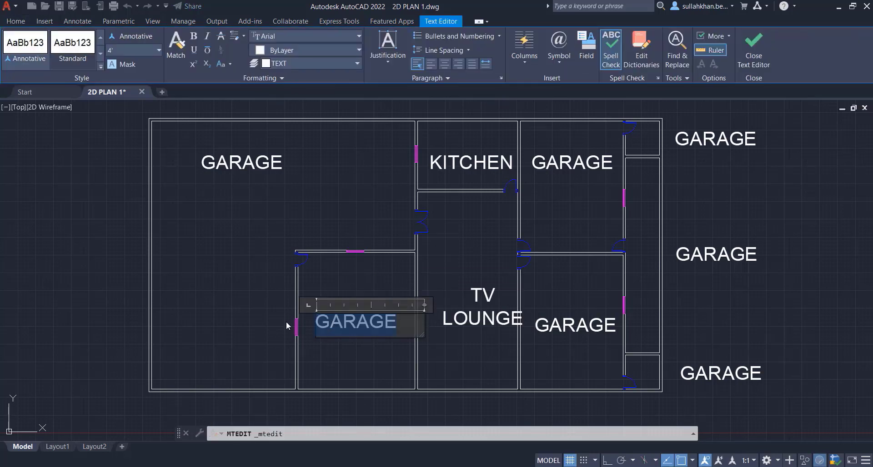
pyautogui.write('DINING')
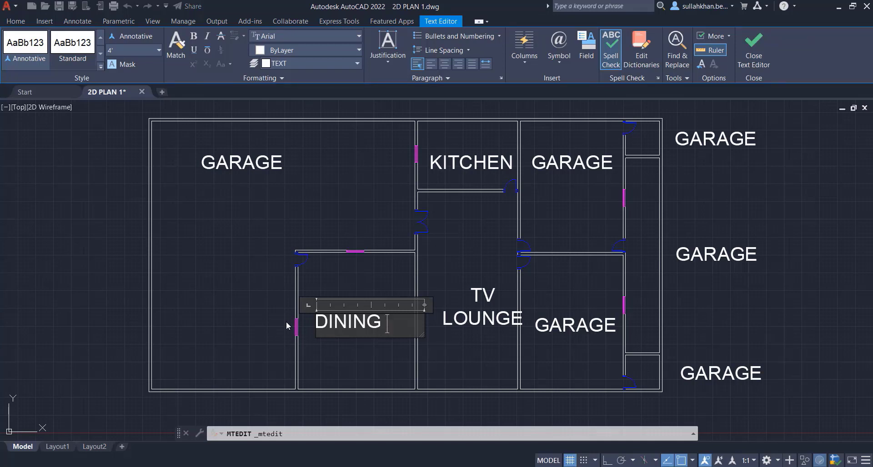
pyautogui.press('BackSpace')
pyautogui.press('BackSpace')
pyautogui.press('BackSpace')
pyautogui.press('BackSpace')
pyautogui.press('BackSpace')
pyautogui.press('BackSpace')
# - Enter GUEST ROOM as the text of the label being edited and finish the edit
pyautogui.write('GU')
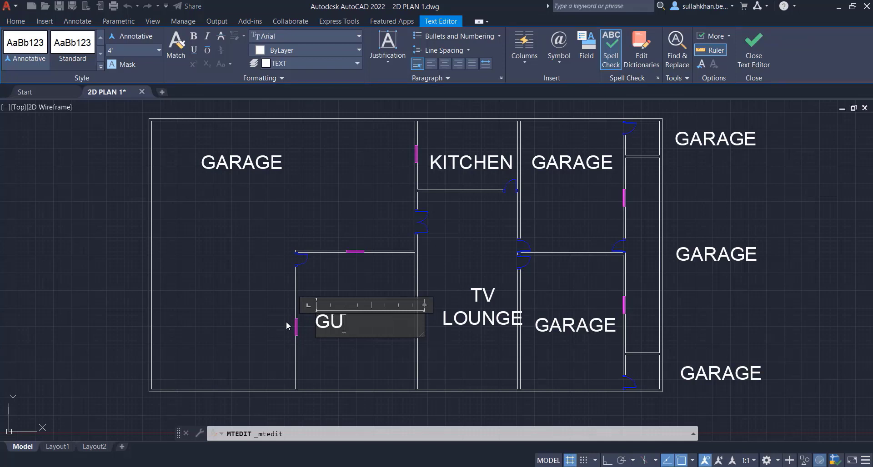
pyautogui.write('EST ROOM')
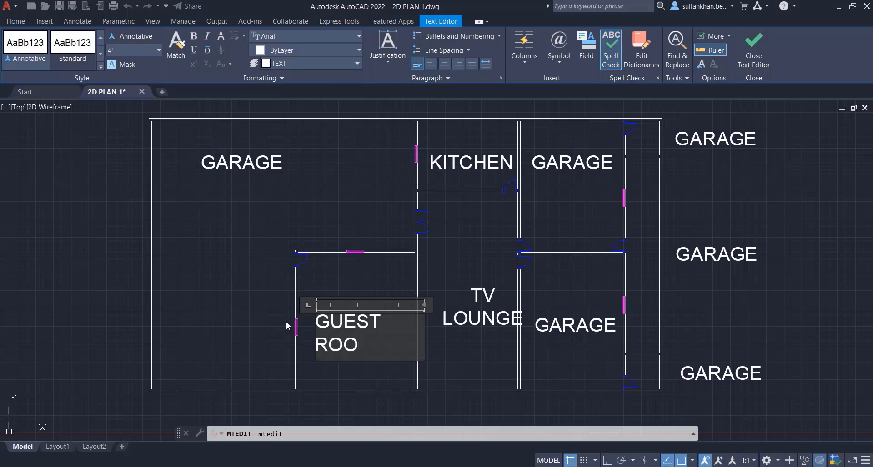
pyautogui.click(572, 320)
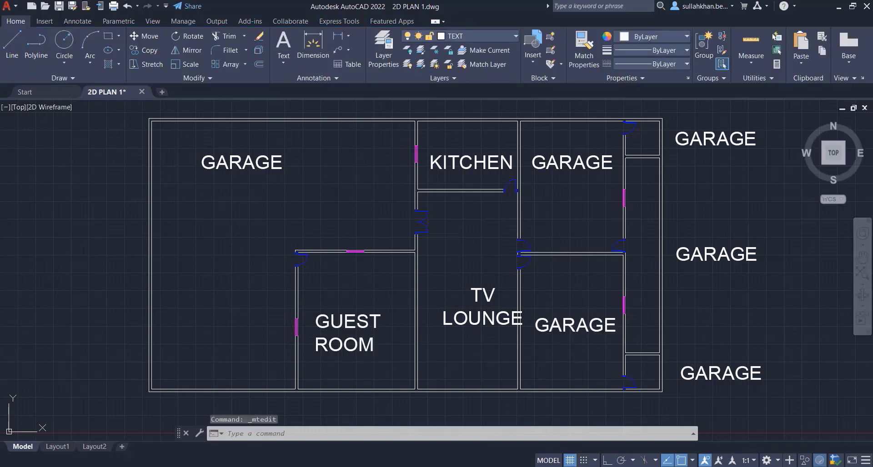
# - Change the GARAGE labels in the lower-right and upper-right rooms to ROOM
pyautogui.doubleClick(572, 320)
pyautogui.write('ROOM')
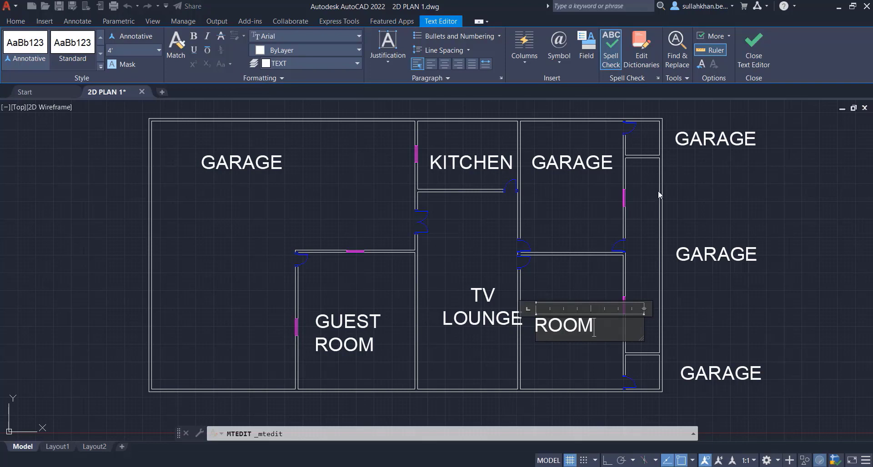
pyautogui.click(614, 164)
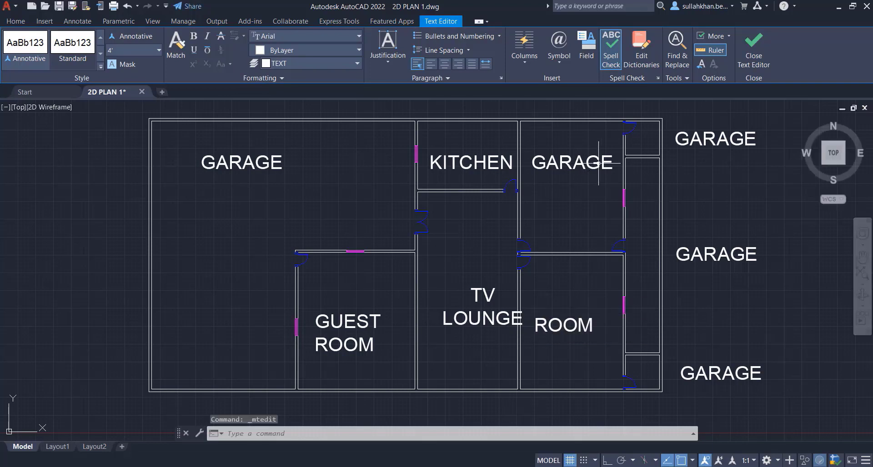
pyautogui.doubleClick(613, 163)
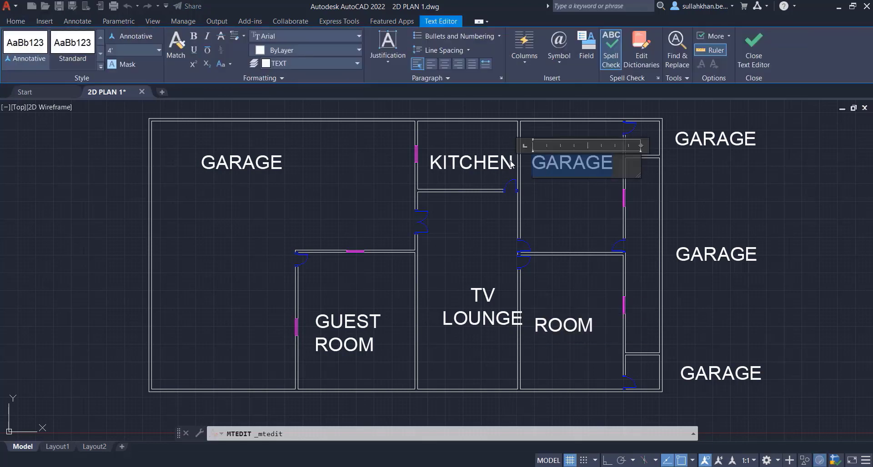
pyautogui.write('ROOM')
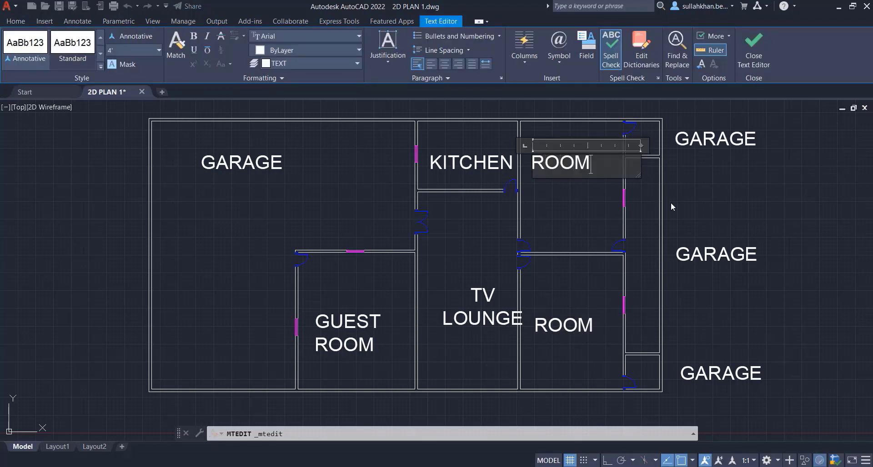
pyautogui.click(699, 258)
# - Change the lower and upper GARAGE labels outside the plan's right wall to WC
pyautogui.doubleClick(714, 372)
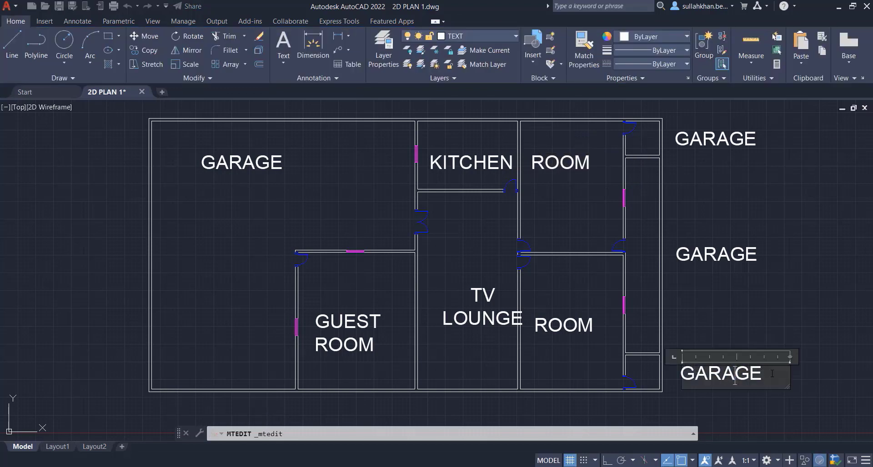
pyautogui.write('WC')
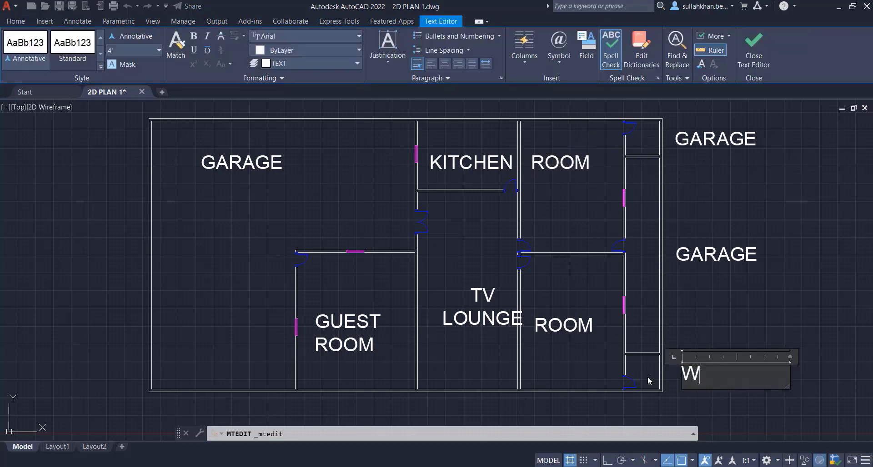
pyautogui.click(711, 140)
pyautogui.click(711, 140)
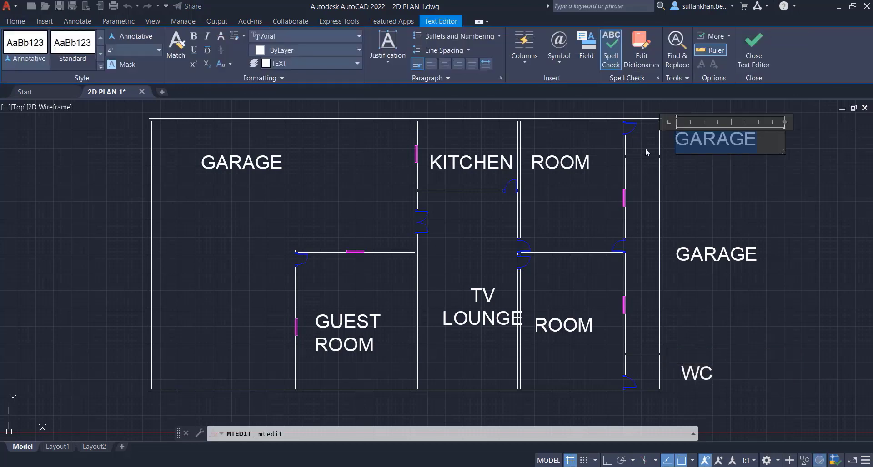
pyautogui.write('WC')
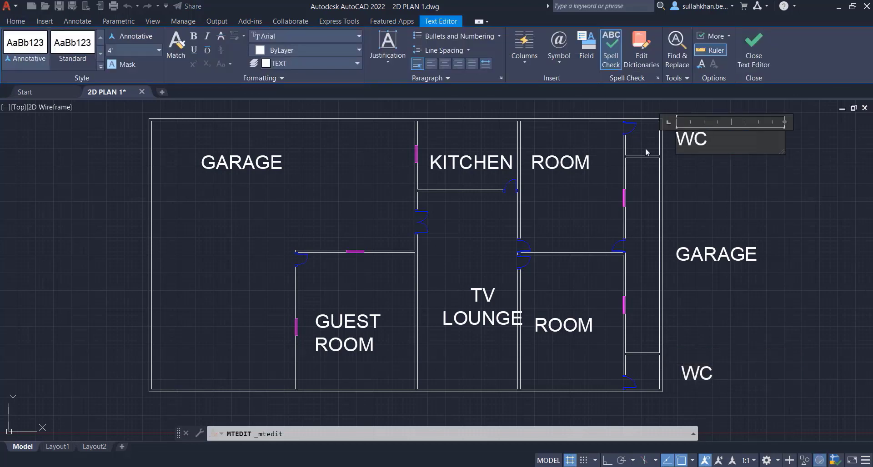
pyautogui.click(673, 160)
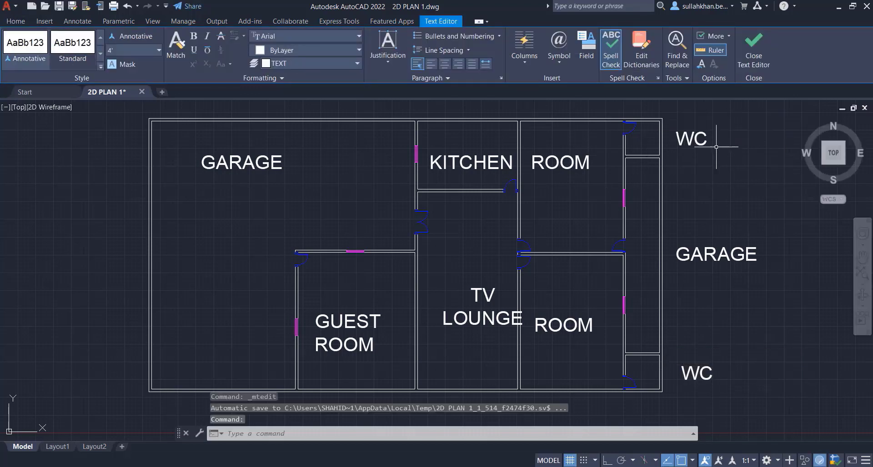
# - Move the upper WC label from outside the right wall into the small room at the plan's upper-right corner
pyautogui.click(691, 138)
pyautogui.click(676, 132)
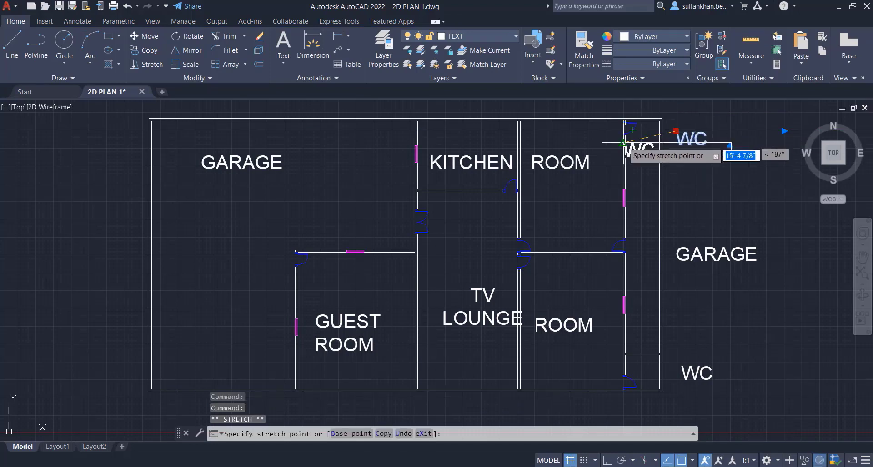
pyautogui.scroll(5, 627, 141)
pyautogui.scroll(-4, 623, 126)
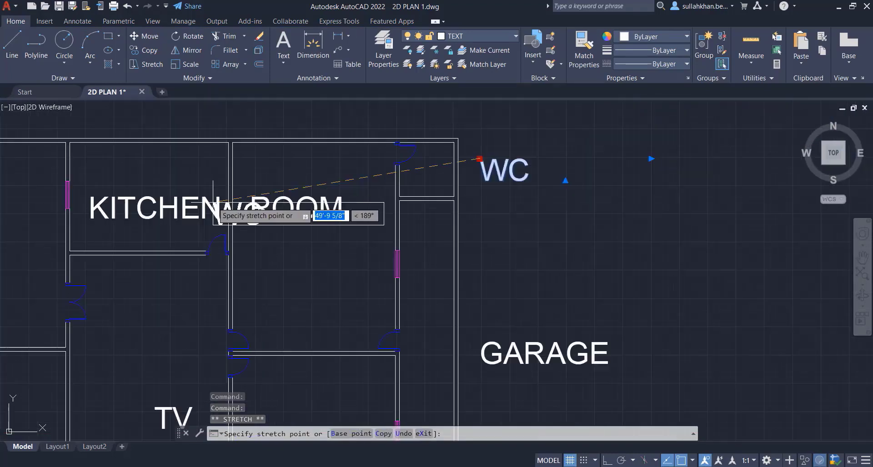
pyautogui.scroll(6, 214, 205)
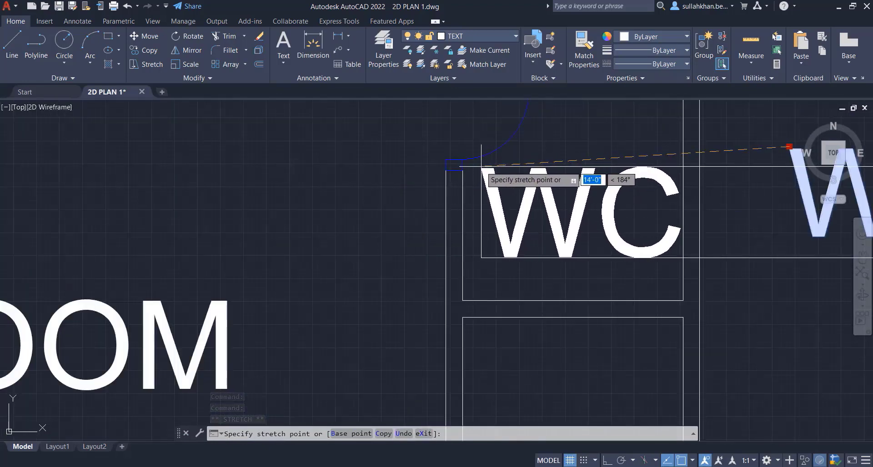
pyautogui.click(476, 168)
pyautogui.scroll(-4, 487, 180)
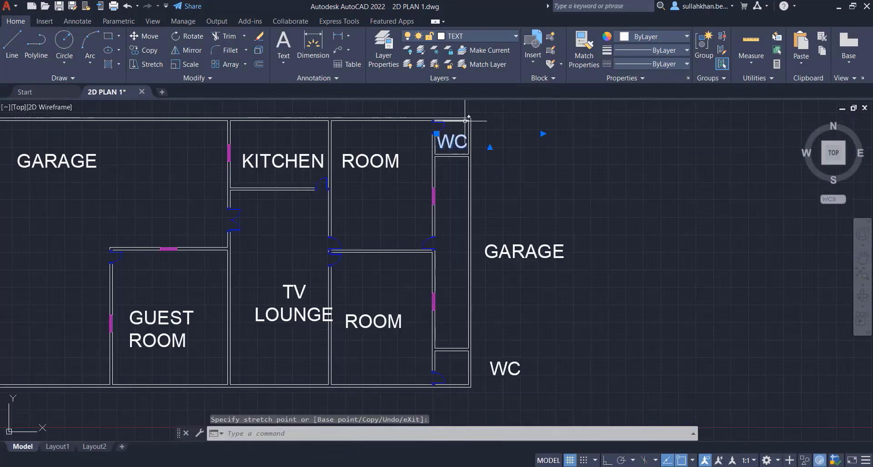
# - Move the lower WC label from outside the right wall into the small room at the plan's lower-right corner
pyautogui.scroll(3, 512, 390)
pyautogui.click(540, 298)
pyautogui.click(448, 366)
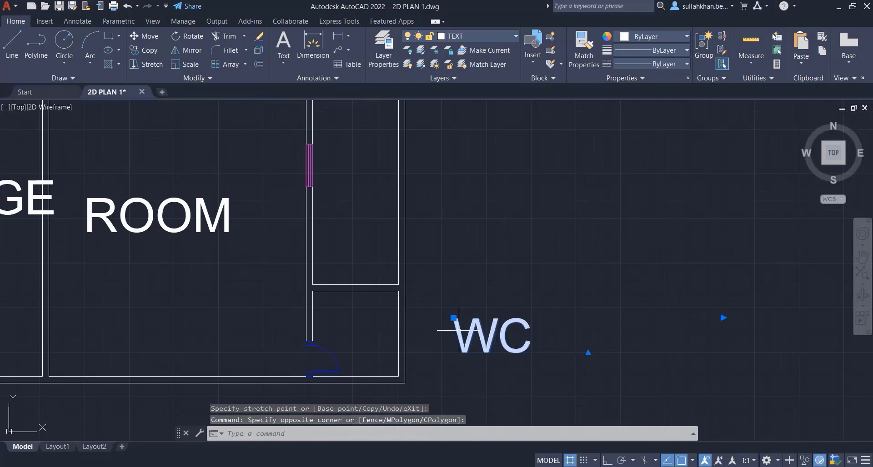
pyautogui.click(453, 318)
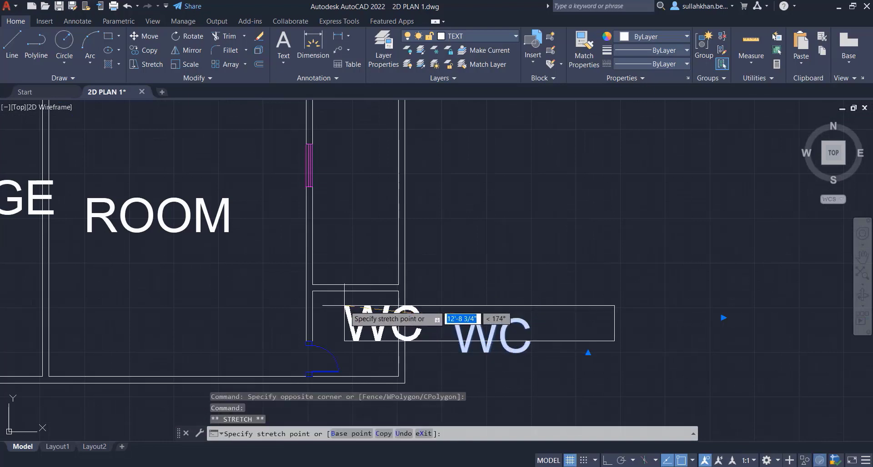
pyautogui.click(313, 300)
pyautogui.scroll(-4, 453, 309)
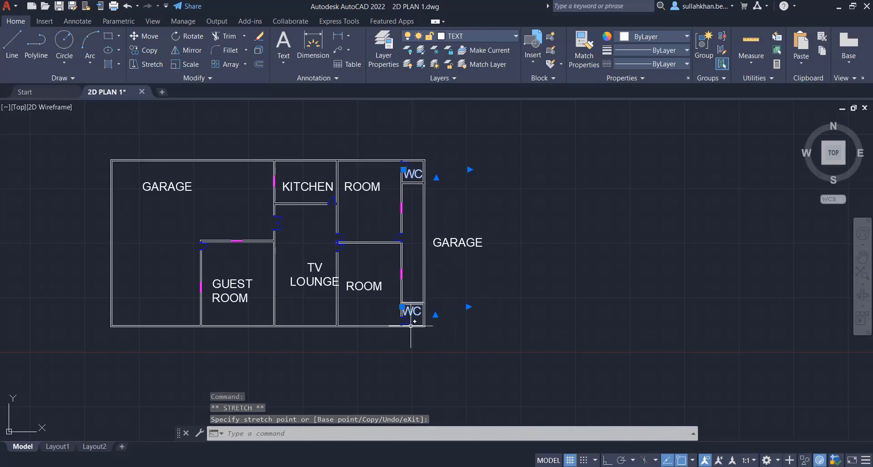
# - Set the text height of both WC labels to 3' in their properties and clear the selection
pyautogui.scroll(2, 412, 325)
pyautogui.scroll(-2, 488, 305)
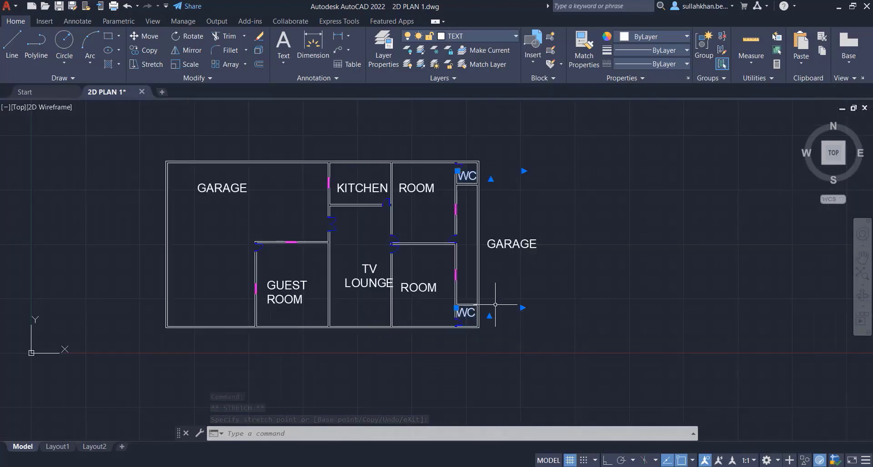
pyautogui.click(477, 311)
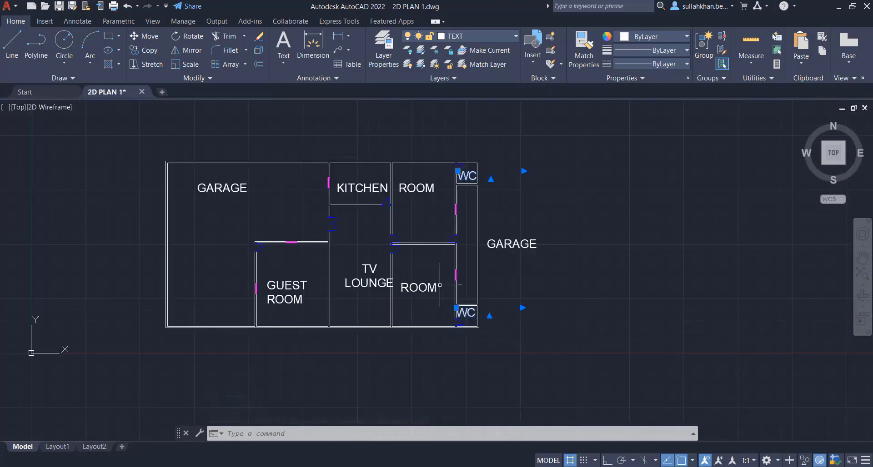
pyautogui.rightClick(466, 314)
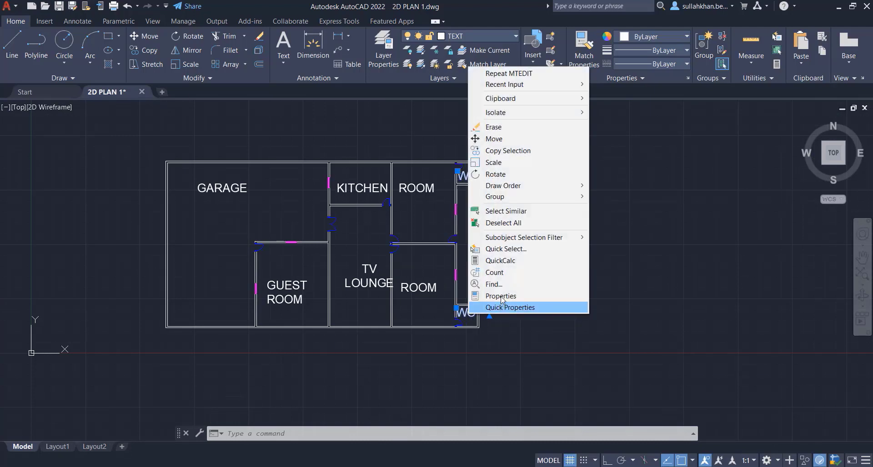
pyautogui.click(505, 296)
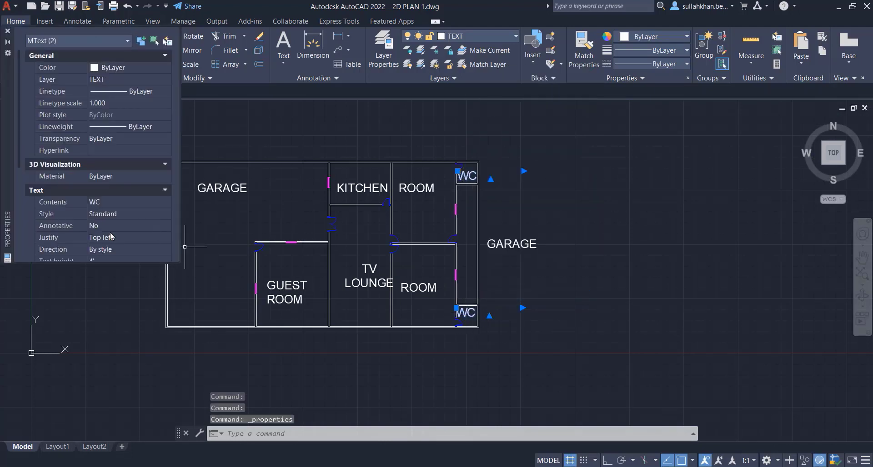
pyautogui.scroll(-3, 76, 183)
pyautogui.click(106, 202)
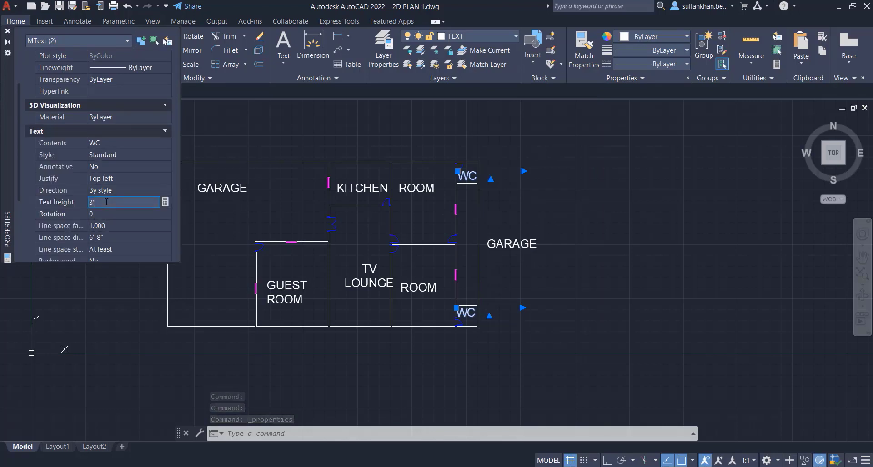
pyautogui.press('Tab')
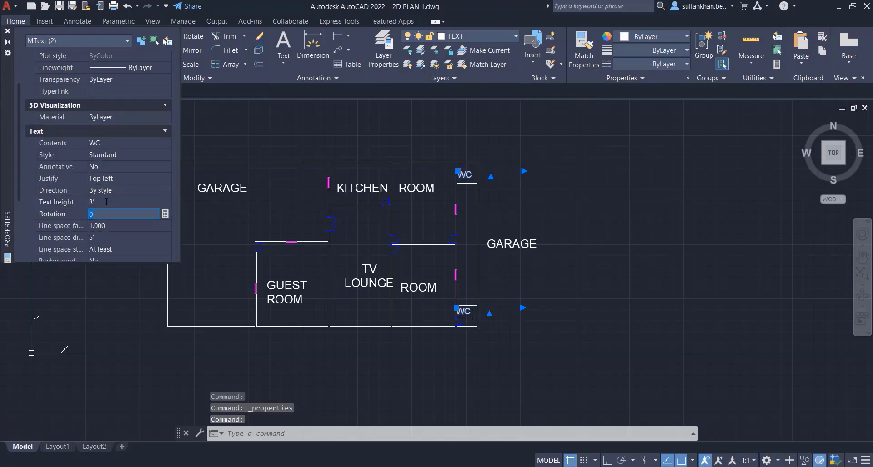
pyautogui.click(8, 31)
pyautogui.press('Escape')
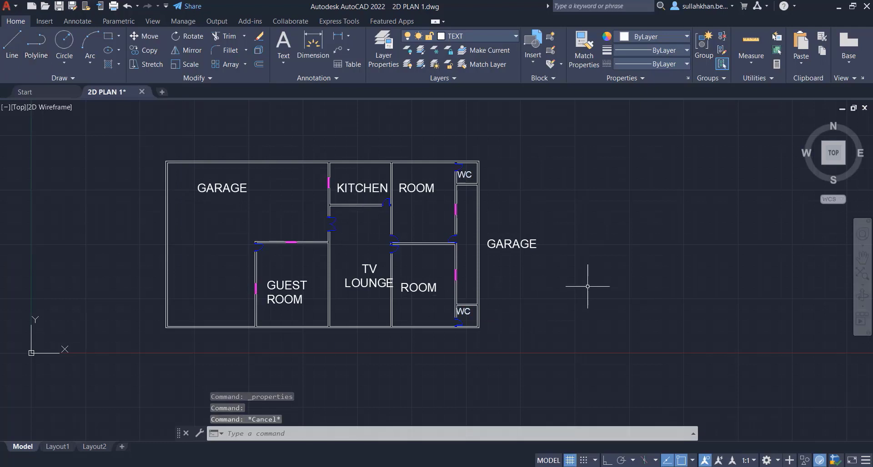
# - Reposition the upper and lower WC labels closer to the middle of their small rooms, clear of the walls
pyautogui.click(457, 171)
pyautogui.scroll(5, 459, 172)
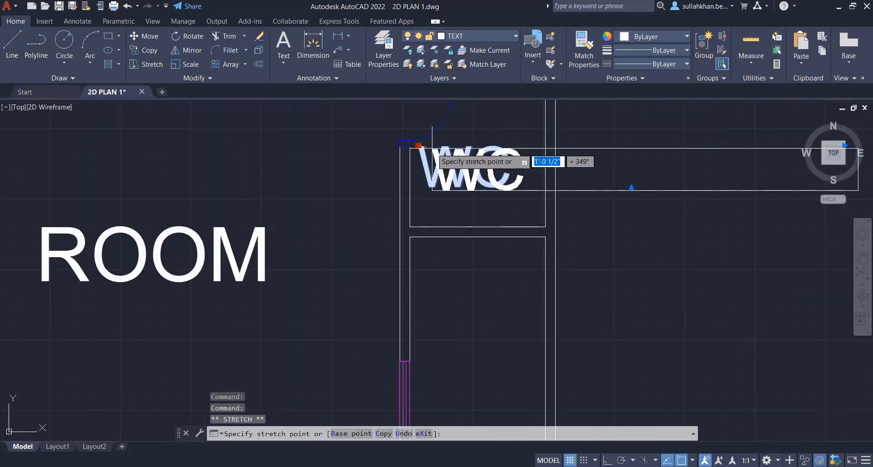
pyautogui.click(432, 147)
pyautogui.scroll(-5, 439, 181)
pyautogui.scroll(5, 444, 343)
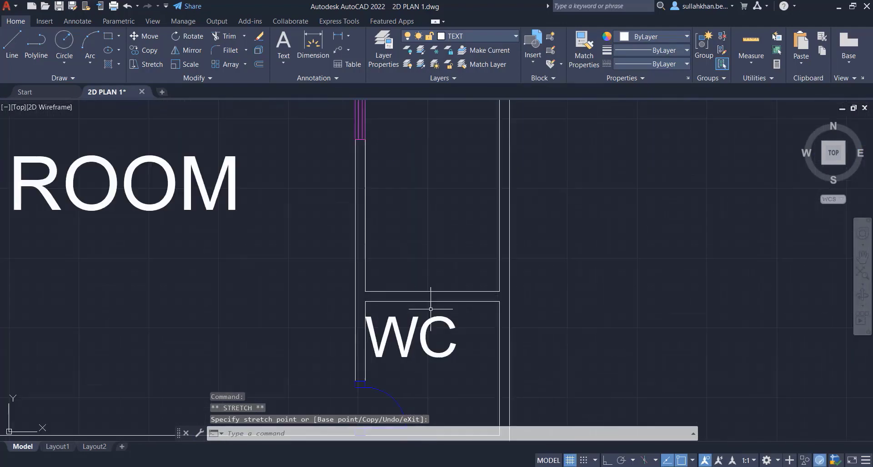
pyautogui.click(365, 316)
pyautogui.click(366, 316)
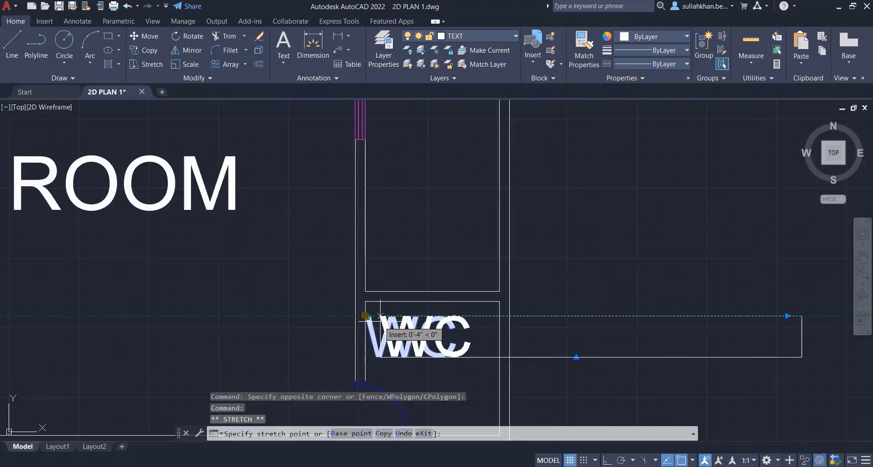
pyautogui.click(389, 332)
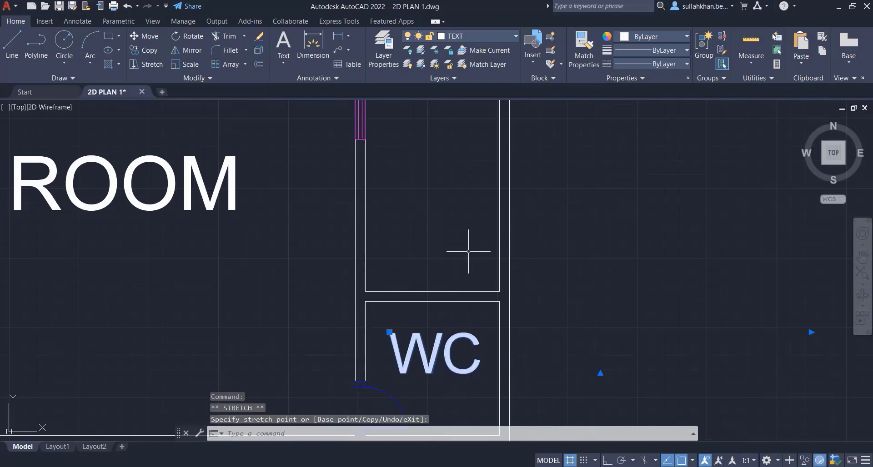
# - Change the GARAGE label outside the plan's right wall to GALLERY
pyautogui.scroll(-5, 468, 249)
pyautogui.doubleClick(563, 263)
pyautogui.moveTo(578, 266); pyautogui.dragTo(512, 271)
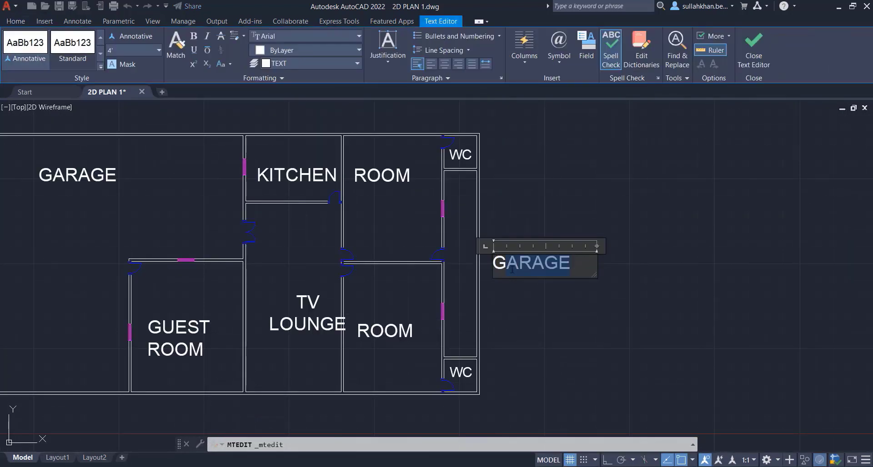
pyautogui.write('LLERY')
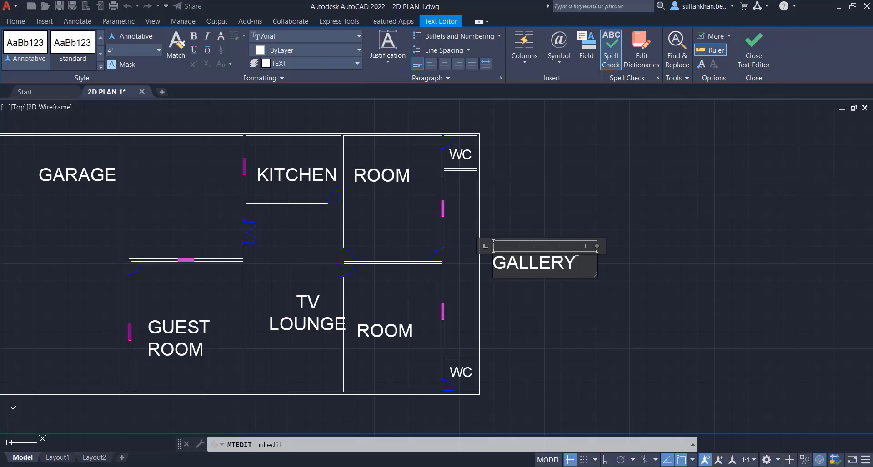
pyautogui.click(537, 293)
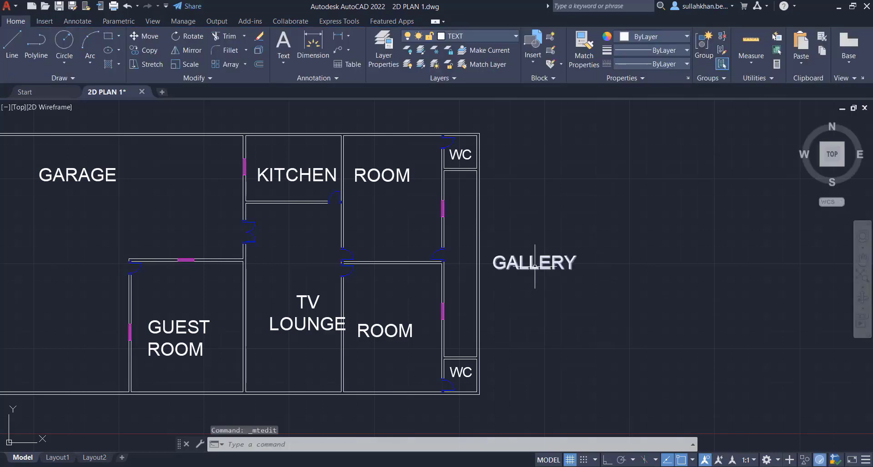
# - Rotate the GALLERY label 90° counterclockwise about its lower-left corner with Ortho on so it reads vertically
pyautogui.click(535, 264)
pyautogui.click(549, 272)
pyautogui.click(586, 212)
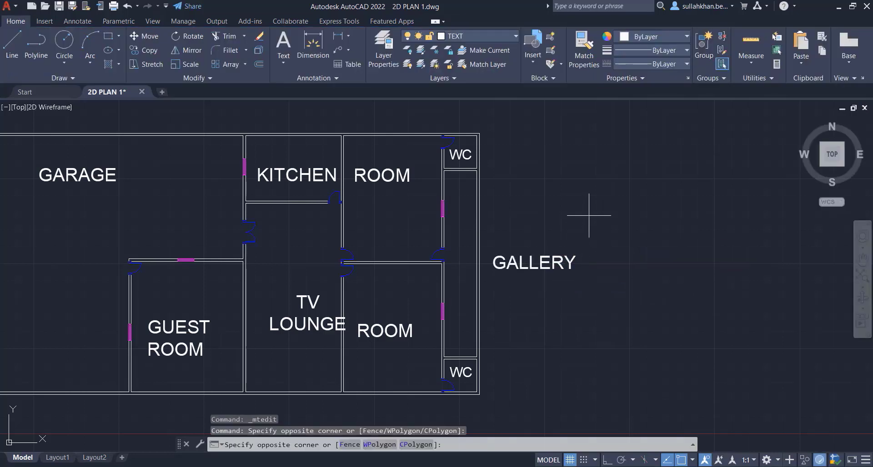
pyautogui.click(518, 317)
pyautogui.write('R')
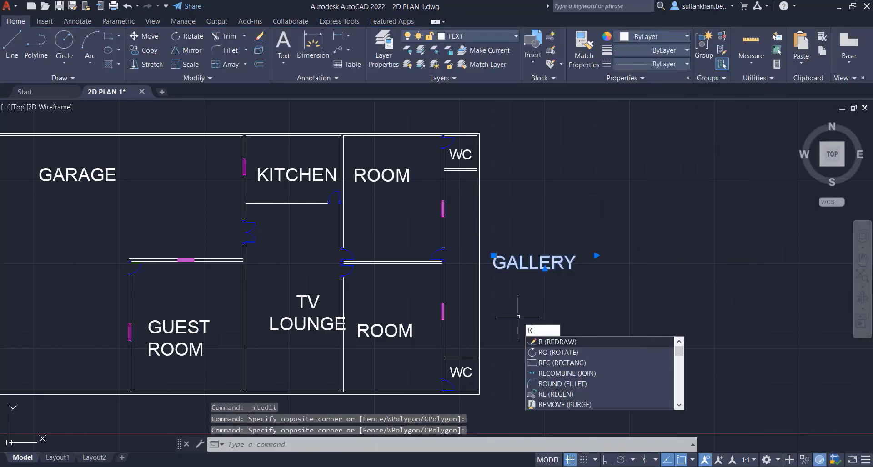
pyautogui.write('O')
pyautogui.press('Return')
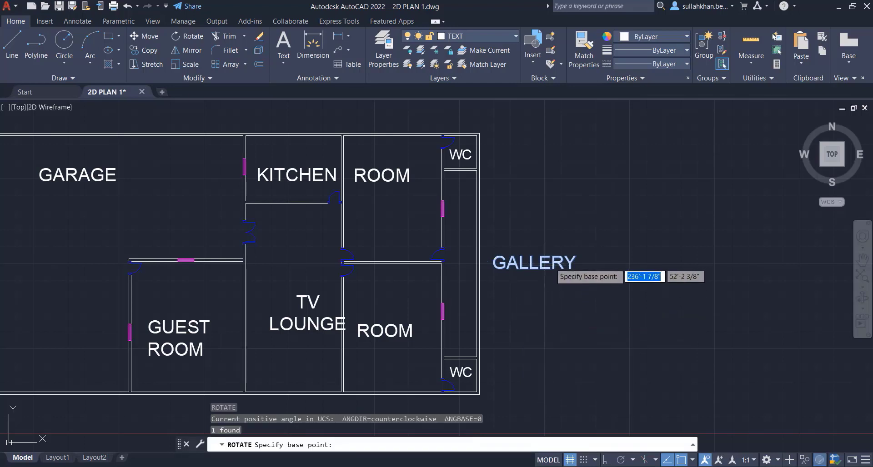
pyautogui.click(492, 268)
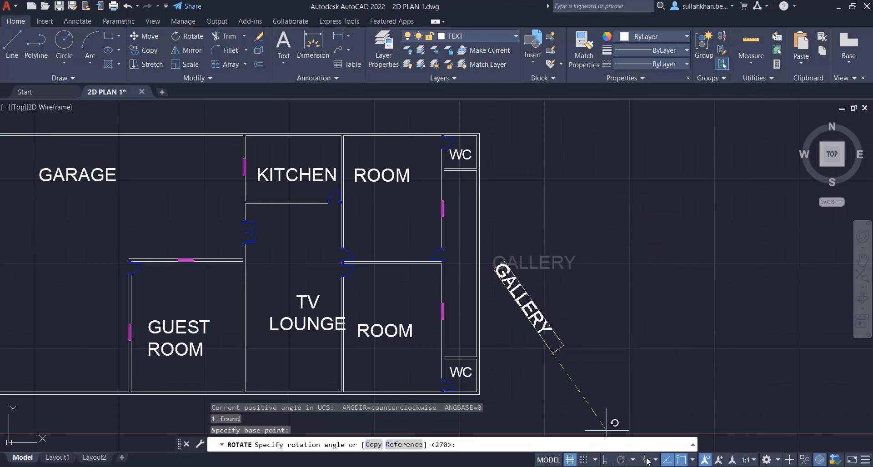
pyautogui.press('F8')
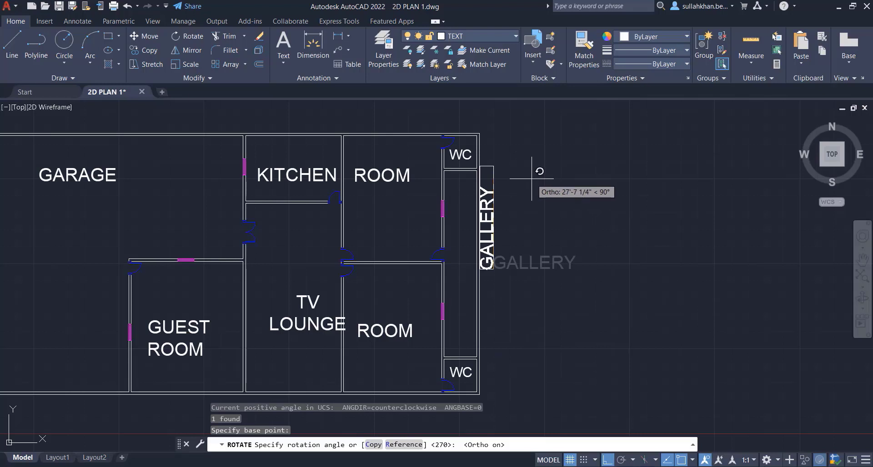
pyautogui.click(532, 182)
# - Move the vertical GALLERY label into the middle of the narrow space between the two WCs and deselect it
pyautogui.click(503, 219)
pyautogui.click(488, 239)
pyautogui.click(480, 270)
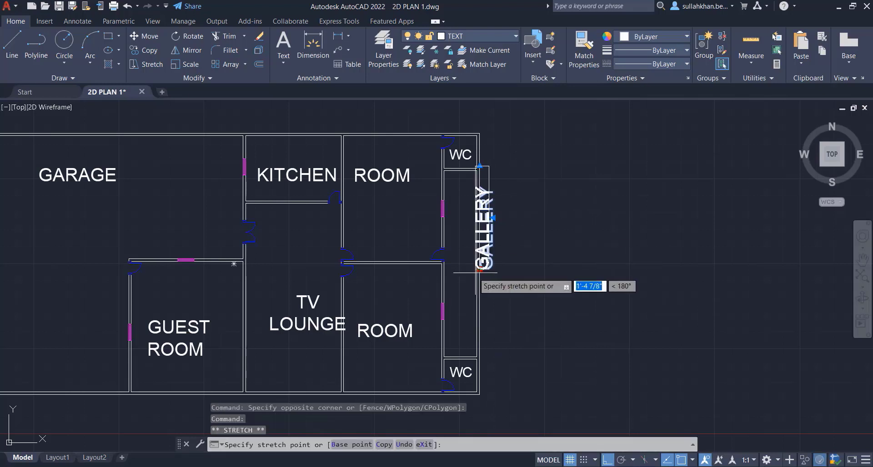
pyautogui.click(457, 287)
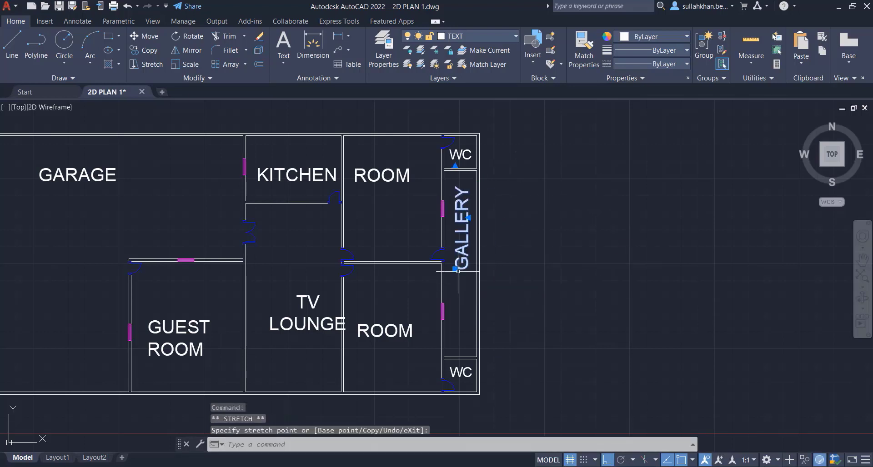
pyautogui.click(455, 270)
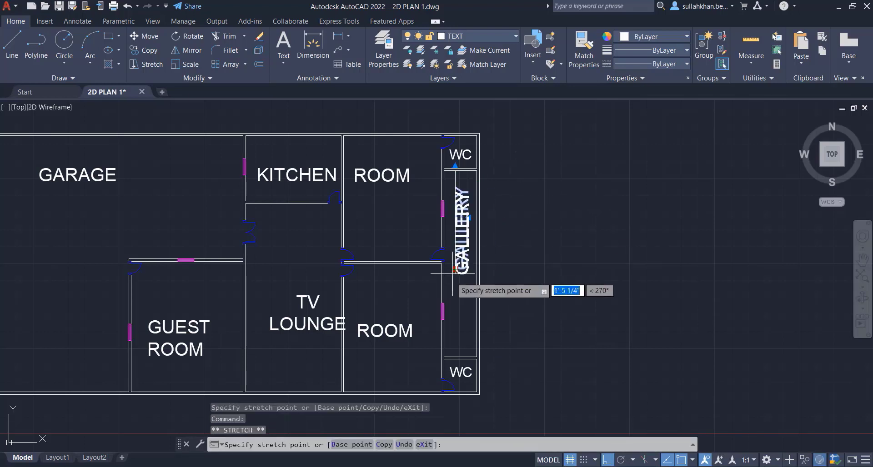
pyautogui.click(450, 306)
pyautogui.press('Escape')
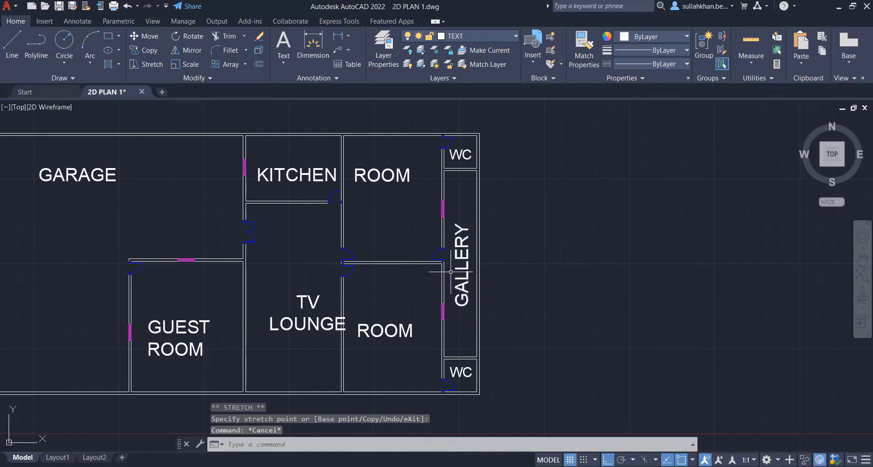
# - Shift the ROOM label in the lower-right room horizontally to the right, away from the TV LOUNGE label
pyautogui.click(410, 310)
pyautogui.click(355, 364)
pyautogui.click(359, 324)
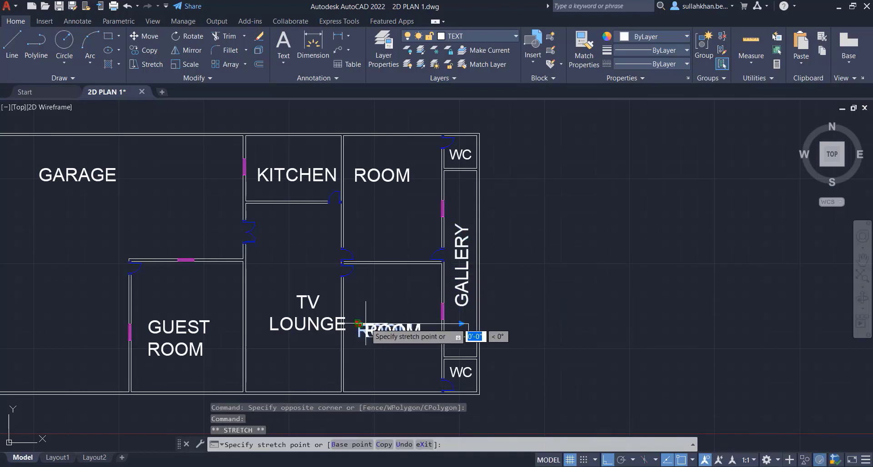
pyautogui.click(359, 325)
pyautogui.click(358, 324)
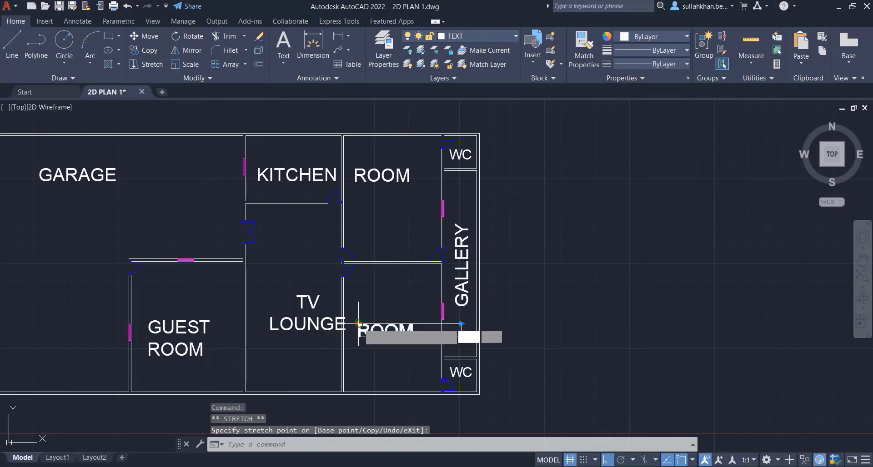
pyautogui.click(366, 324)
pyautogui.scroll(3, 364, 330)
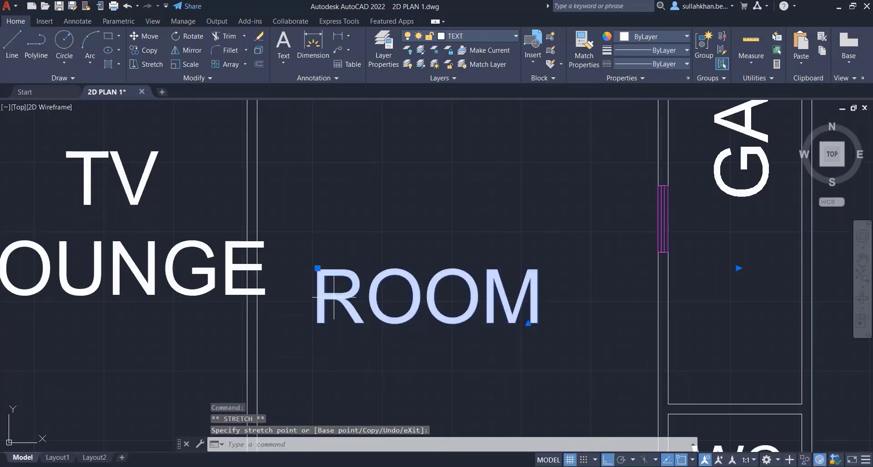
pyautogui.click(318, 269)
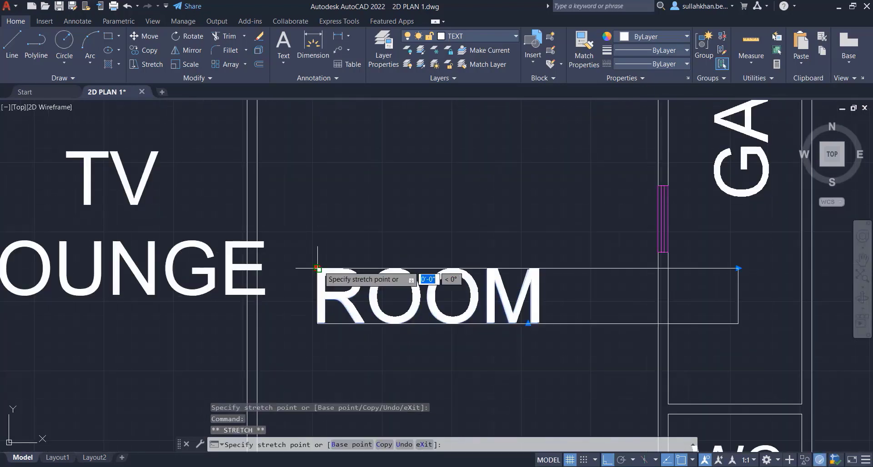
pyautogui.click(367, 266)
pyautogui.scroll(-3, 319, 324)
pyautogui.scroll(3, 316, 150)
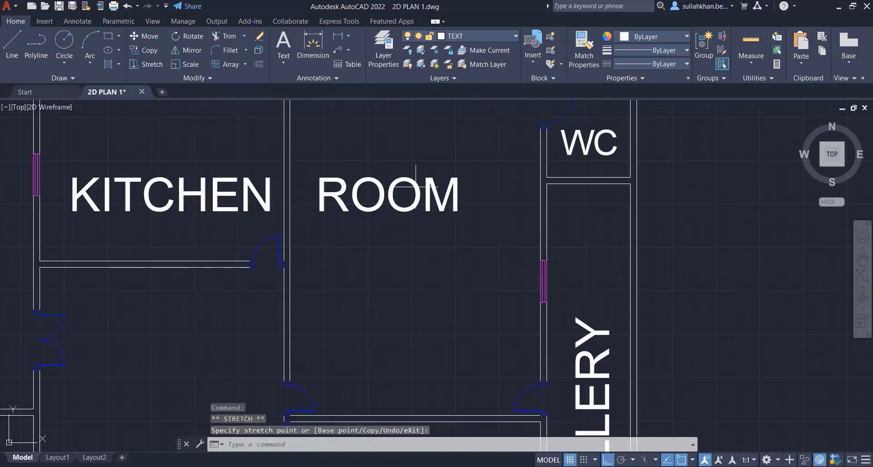
# - Shift the ROOM label in the upper-right room horizontally to the right, toward the middle of the room
pyautogui.click(326, 183)
pyautogui.click(320, 177)
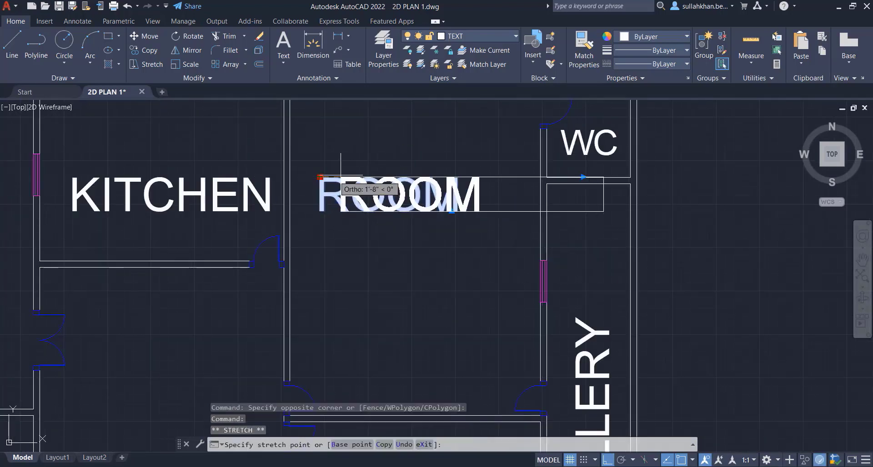
pyautogui.scroll(-3, 423, 227)
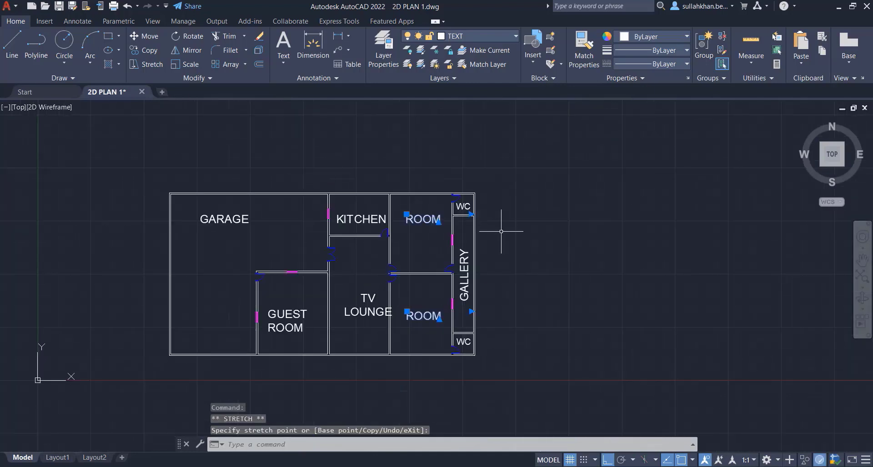
# - Move the TV LOUNGE label up and left so it fits between the side walls of its room
pyautogui.scroll(5, 354, 305)
pyautogui.click(400, 281)
pyautogui.click(355, 353)
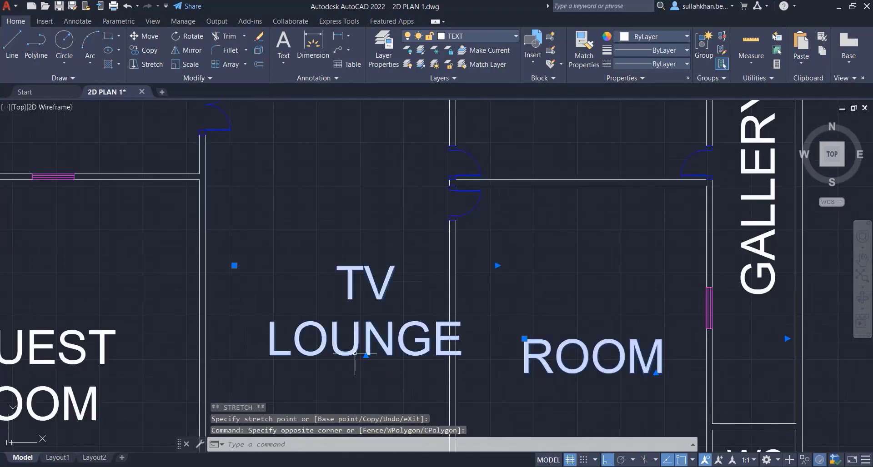
pyautogui.click(234, 265)
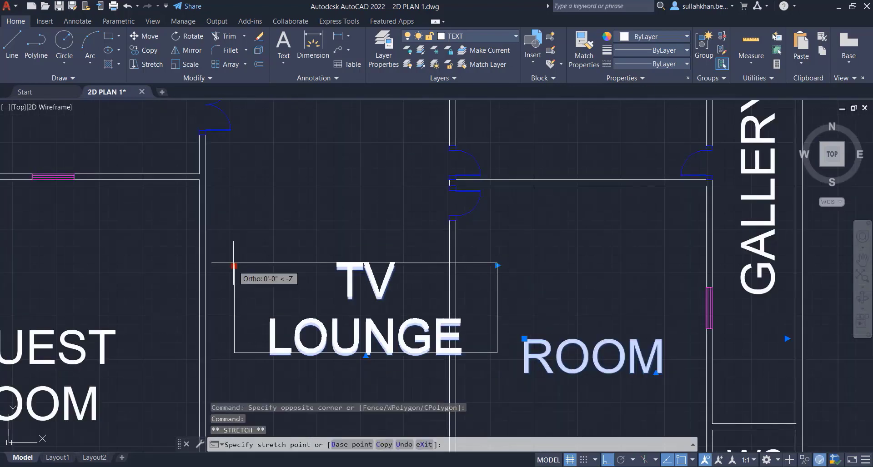
pyautogui.click(199, 243)
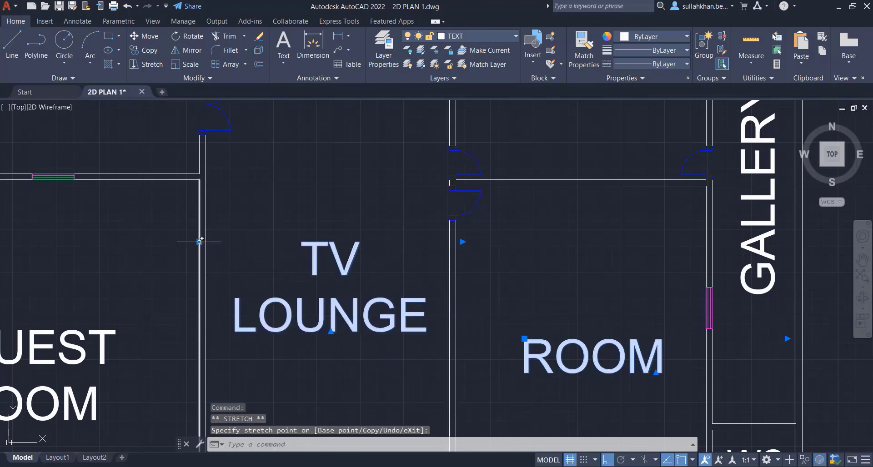
pyautogui.scroll(-4, 459, 261)
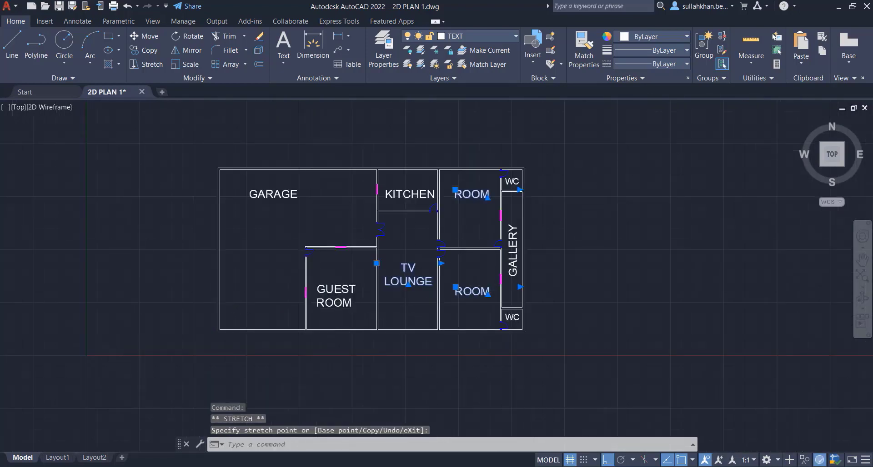
# - Center-justify the two lines of the GUEST ROOM label and save the text change
pyautogui.scroll(2, 90, 369)
pyautogui.click(328, 297)
pyautogui.click(351, 282)
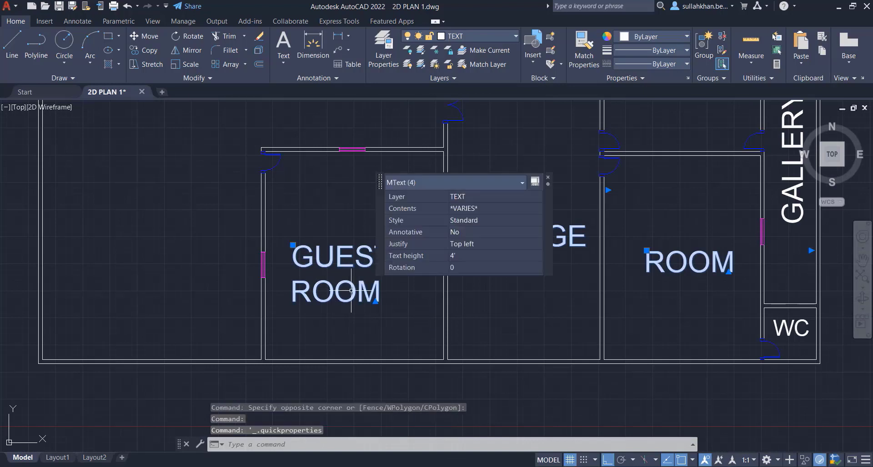
pyautogui.press('Escape')
pyautogui.doubleClick(380, 291)
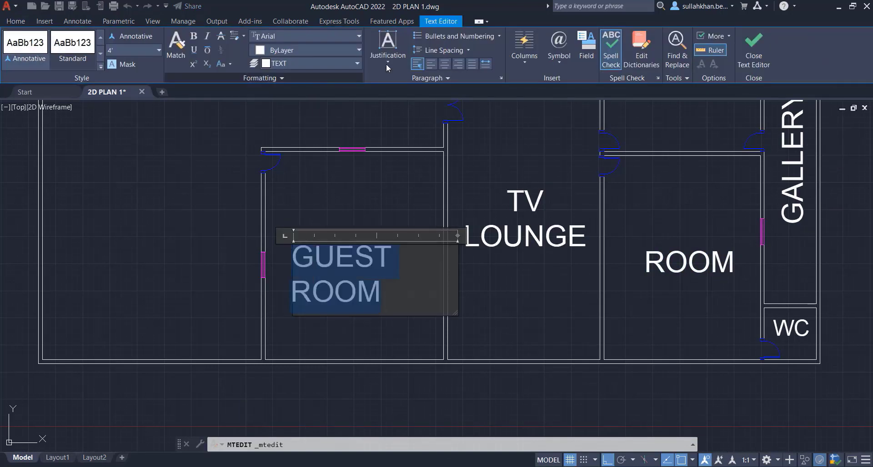
pyautogui.click(444, 64)
pyautogui.press('Escape')
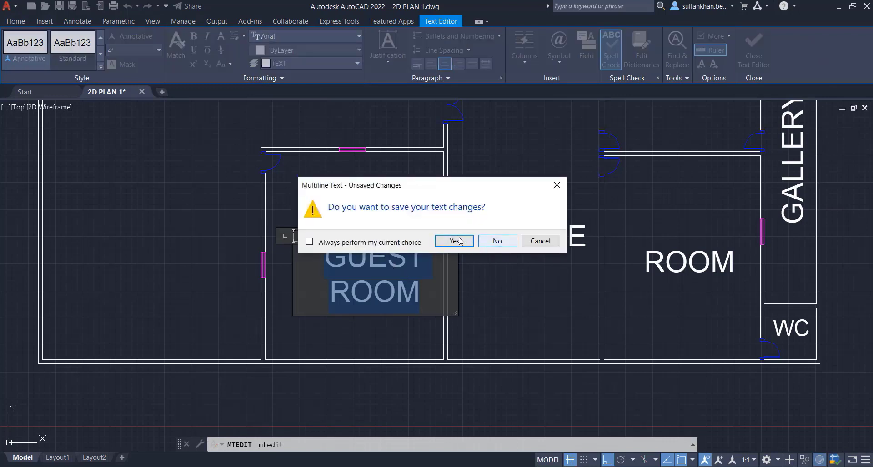
pyautogui.click(453, 240)
# - Shift the GUEST ROOM label horizontally to the left so it sits midway between the room's side walls
pyautogui.click(294, 248)
pyautogui.click(293, 245)
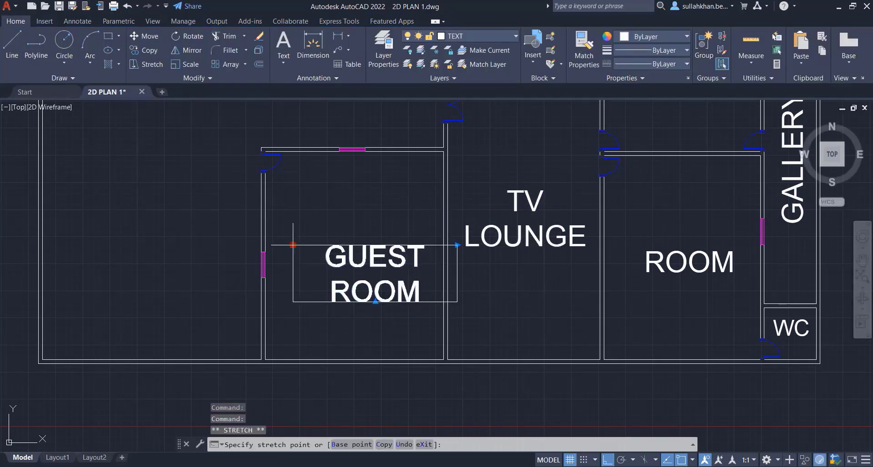
pyautogui.click(271, 237)
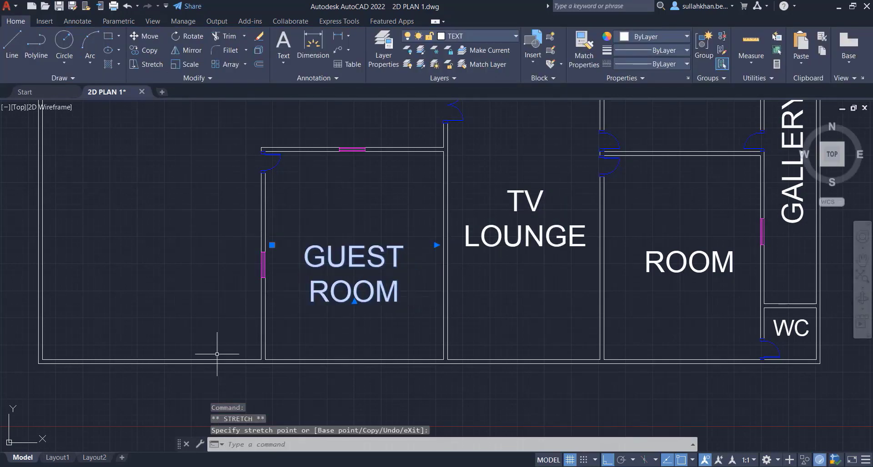
# - Move the GARAGE label right and slightly down toward the middle of the garage's upper area, and deselect it
pyautogui.scroll(-4, 219, 355)
pyautogui.click(169, 209)
pyautogui.click(268, 263)
pyautogui.scroll(4, 152, 219)
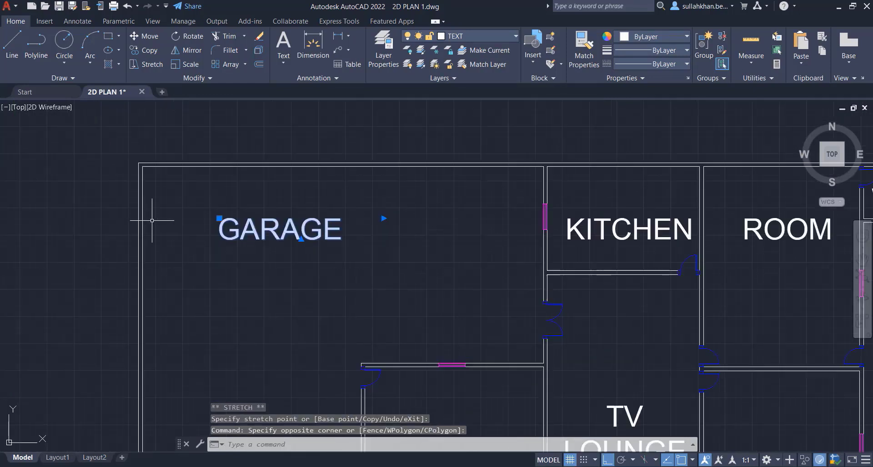
pyautogui.click(219, 218)
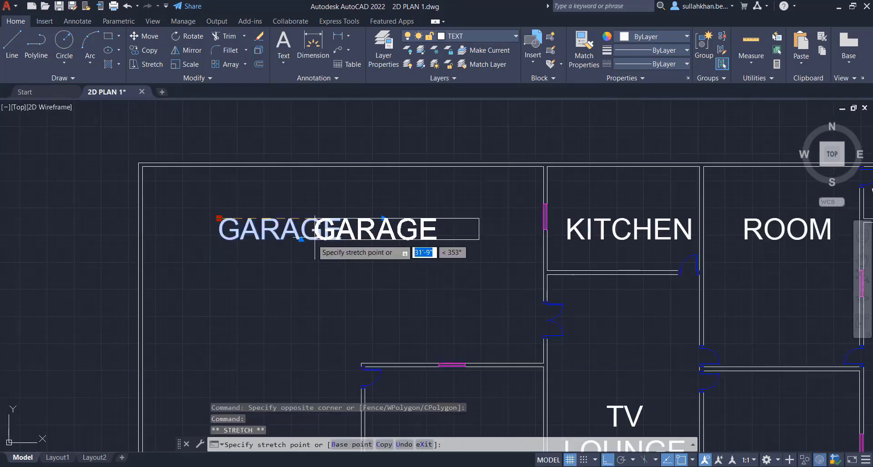
pyautogui.click(295, 218)
pyautogui.click(292, 219)
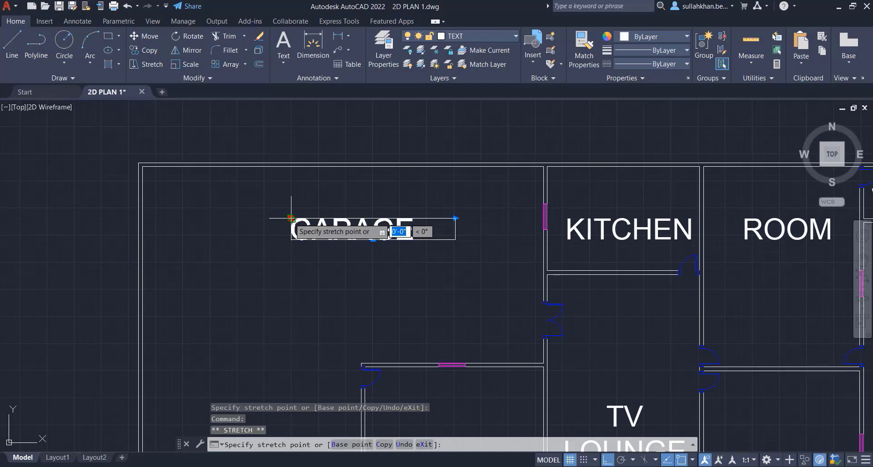
pyautogui.click(277, 253)
pyautogui.press('Escape')
pyautogui.scroll(-8, 223, 234)
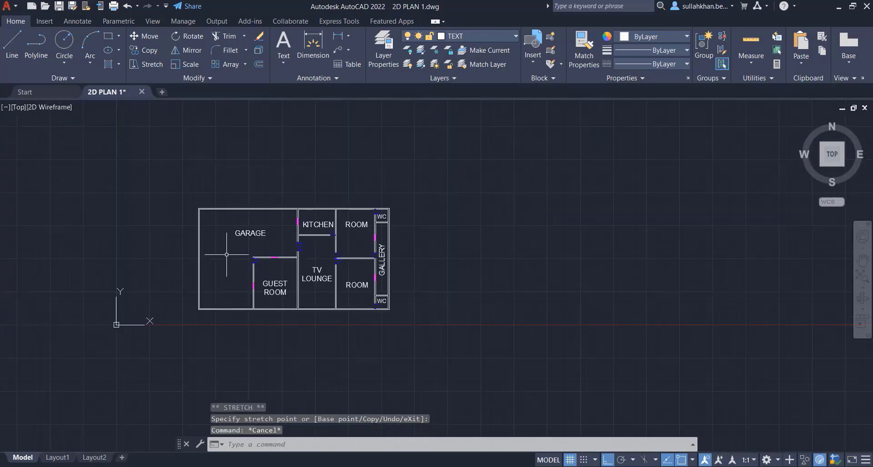
pyautogui.scroll(2, 412, 264)
pyautogui.scroll(2, 412, 264)
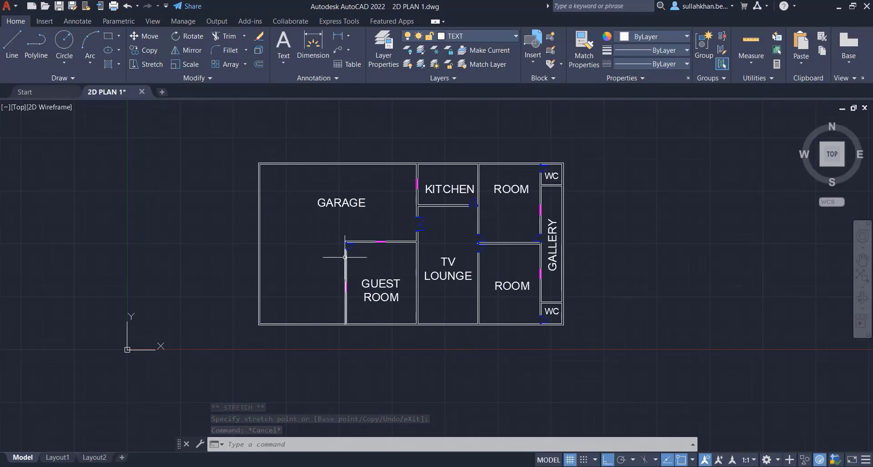
pyautogui.scroll(-2, 335, 294)
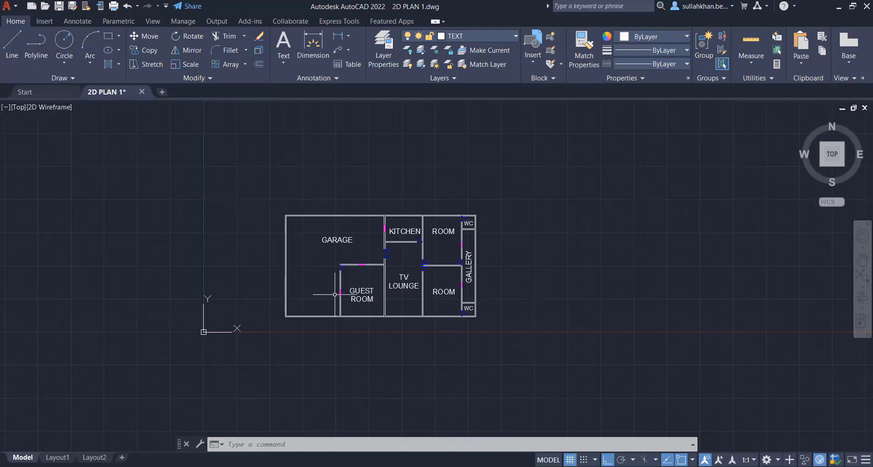
pyautogui.scroll(2, 328, 222)
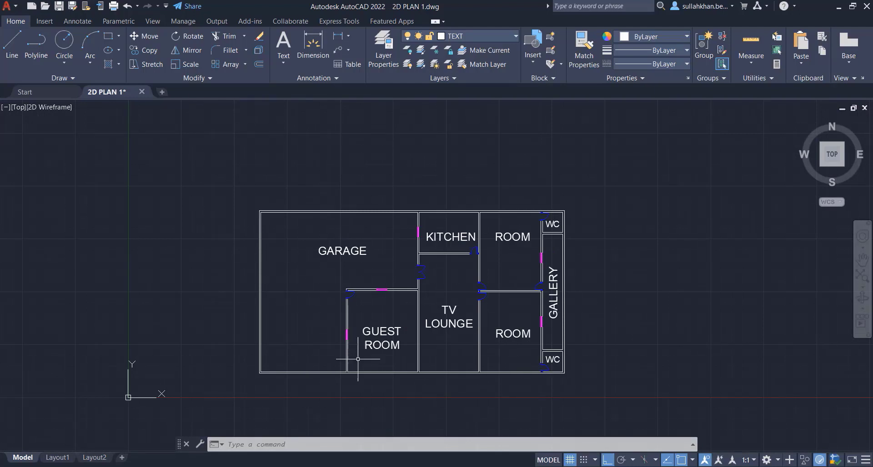
# - Create a new layer named DIMENSION
pyautogui.click(382, 50)
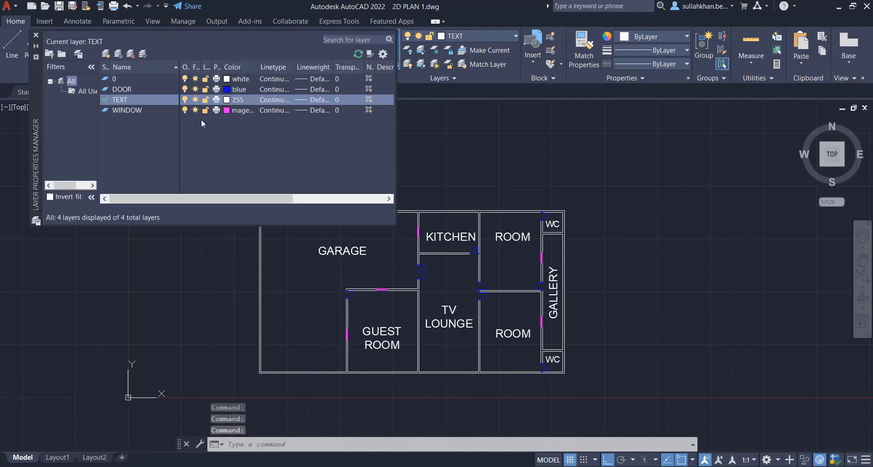
pyautogui.click(107, 54)
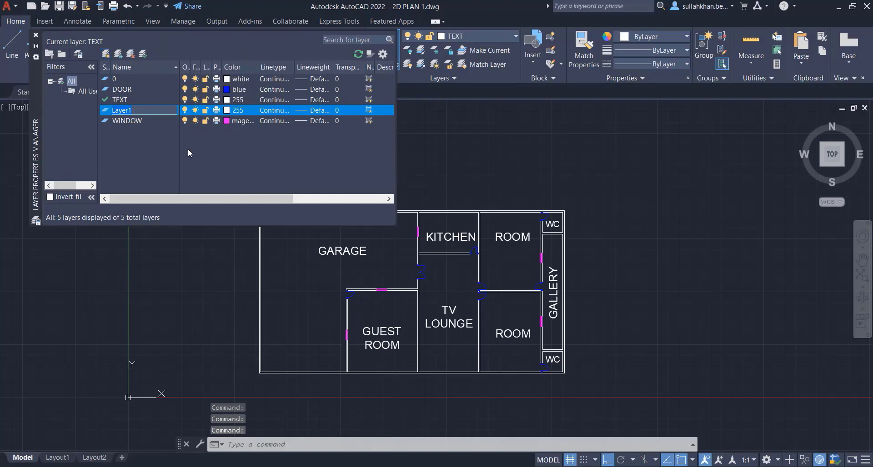
pyautogui.write('DIMENSIO')
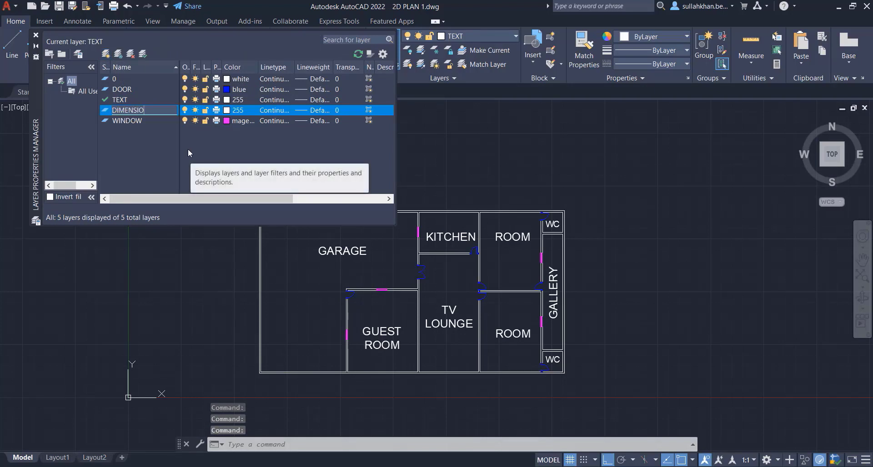
pyautogui.write('N')
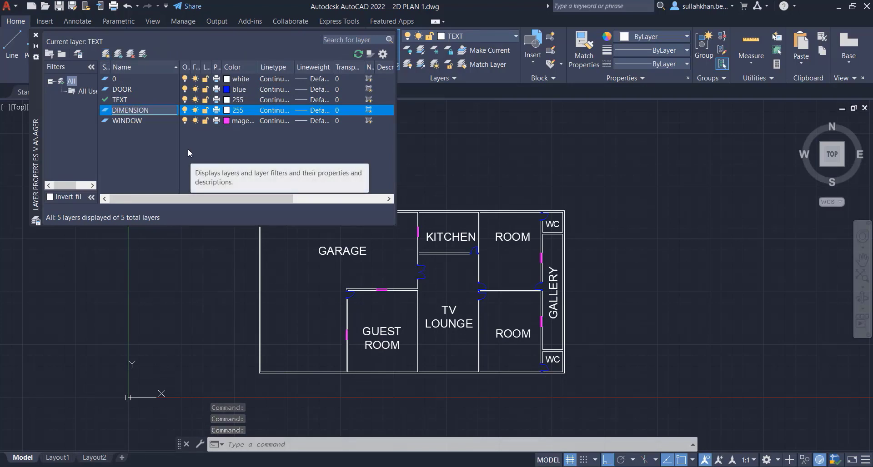
# - Set the DIMENSION layer's color to red index 10 and make it the current layer
pyautogui.click(227, 111)
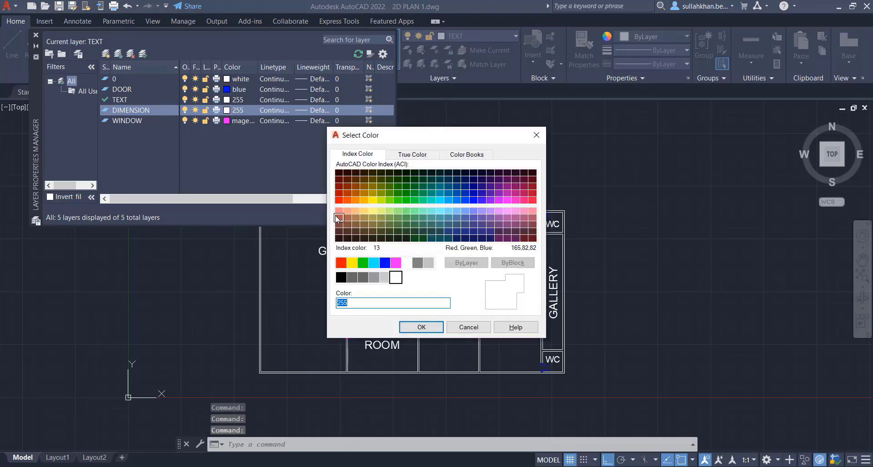
pyautogui.click(339, 200)
pyautogui.click(422, 328)
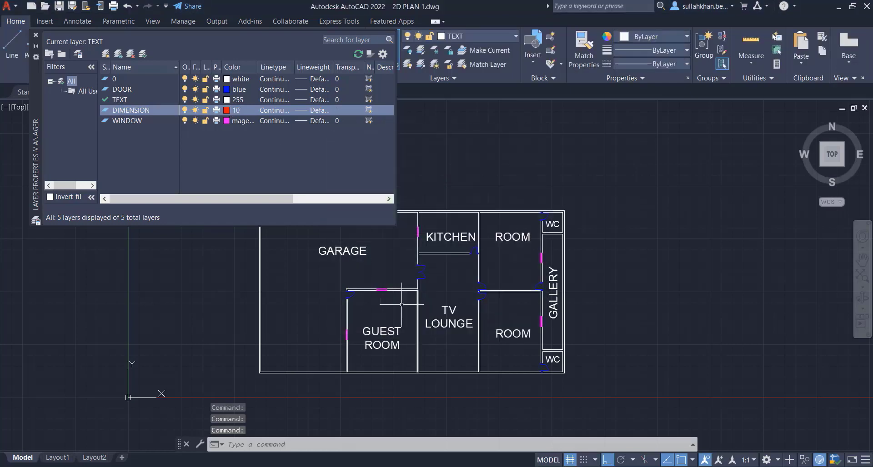
pyautogui.click(36, 35)
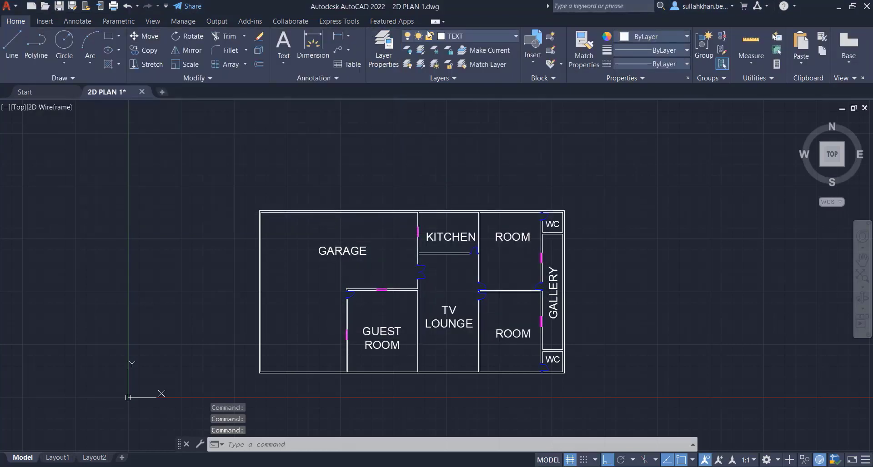
pyautogui.click(476, 35)
pyautogui.click(457, 68)
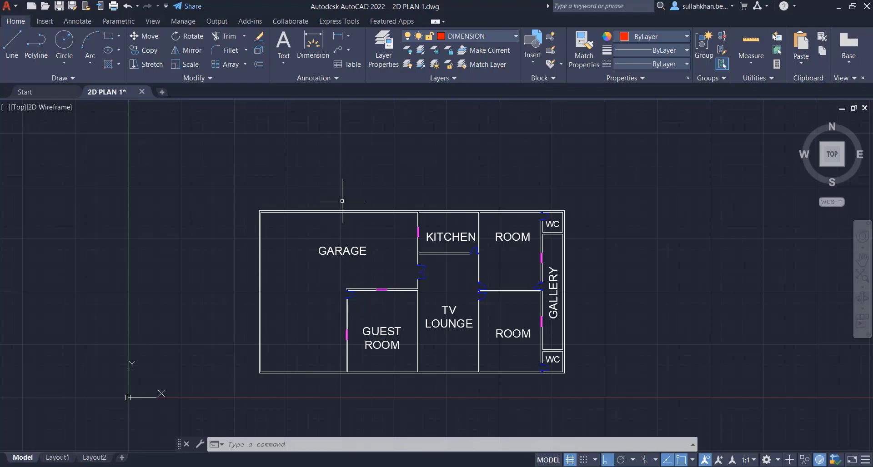
# - Create a new dimension style named PLAN 2D based on Standard for all dimensions, and continue to its settings
pyautogui.write('DIM')
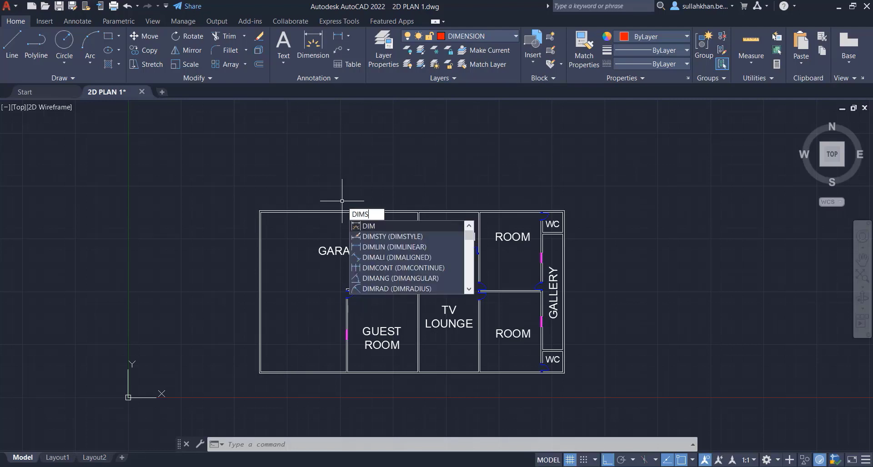
pyautogui.write('S')
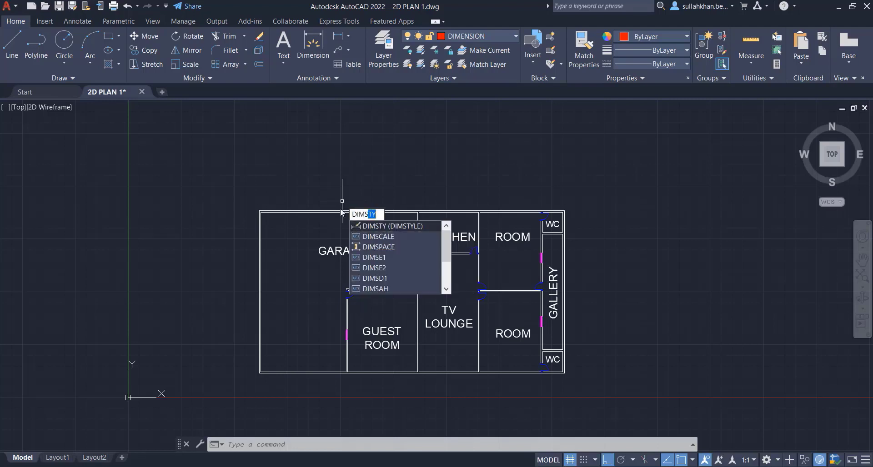
pyautogui.click(407, 226)
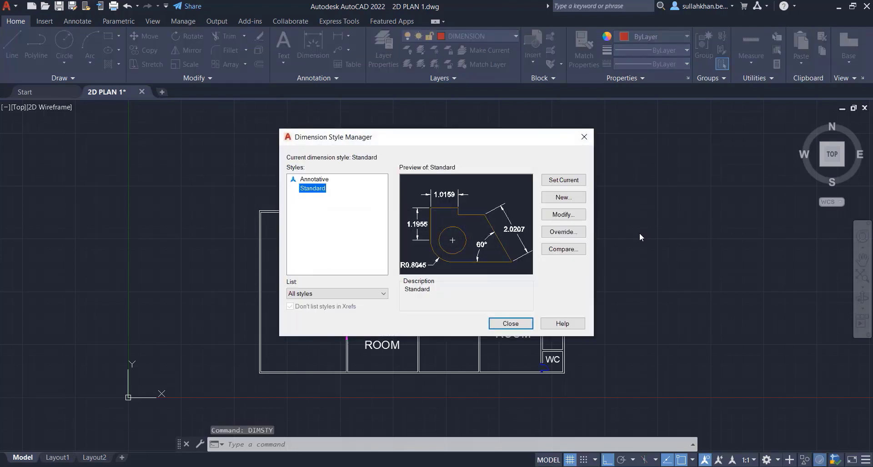
pyautogui.click(560, 203)
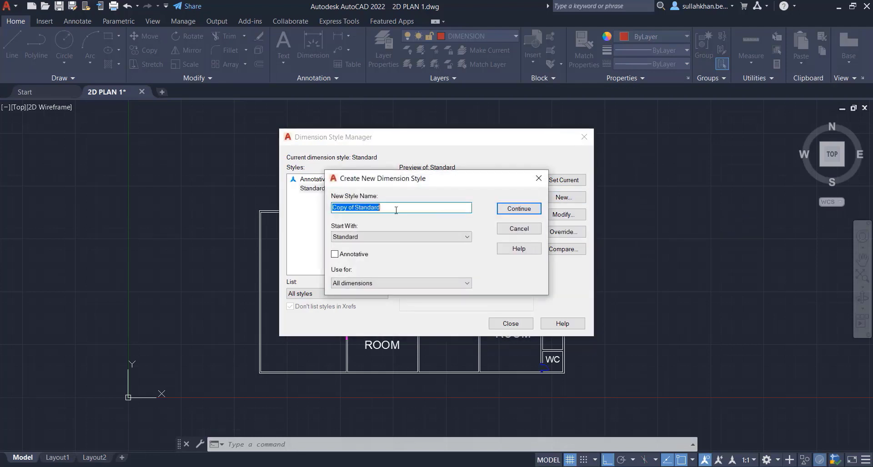
pyautogui.write('PLAN 2D')
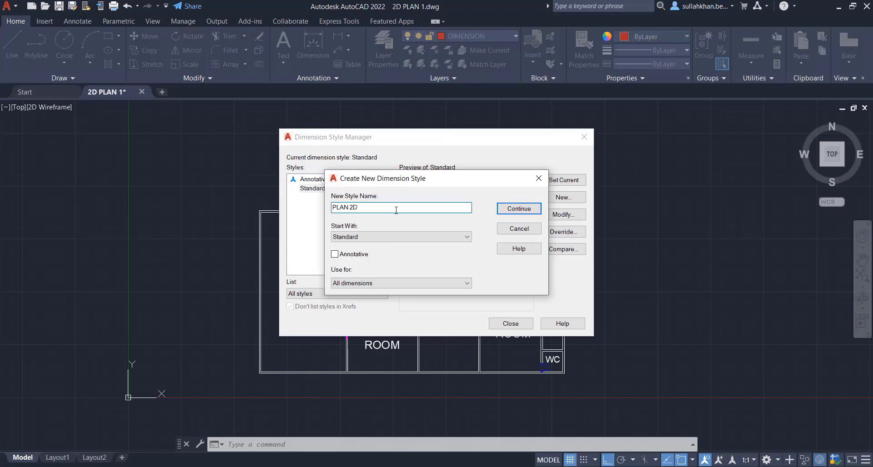
pyautogui.click(519, 209)
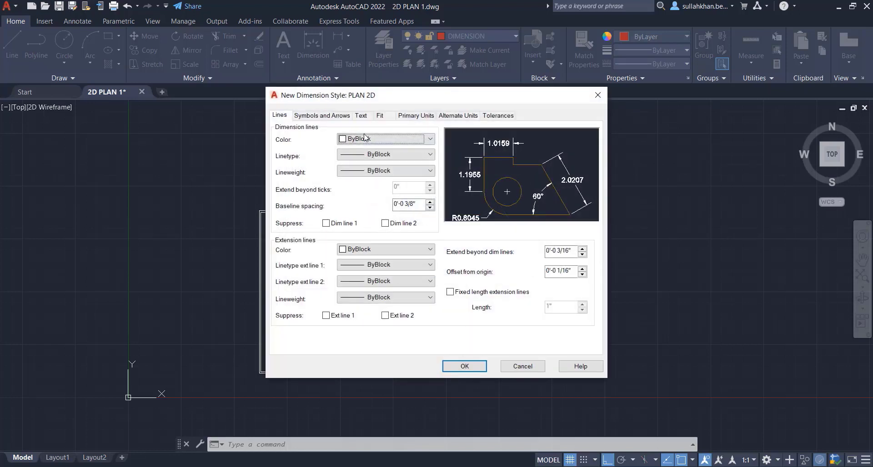
# - Set the PLAN 2D style's linear unit format to Architectural and its text height to 3', and close the Dimension Style Manager
pyautogui.click(430, 116)
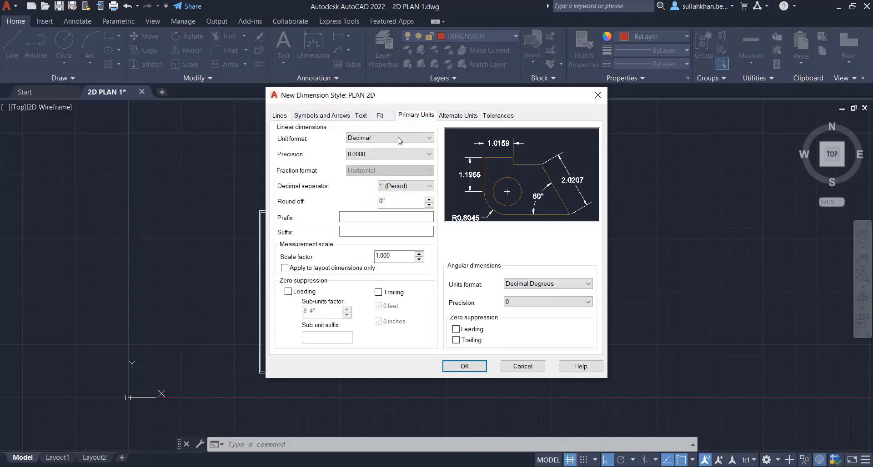
pyautogui.click(396, 138)
pyautogui.click(384, 170)
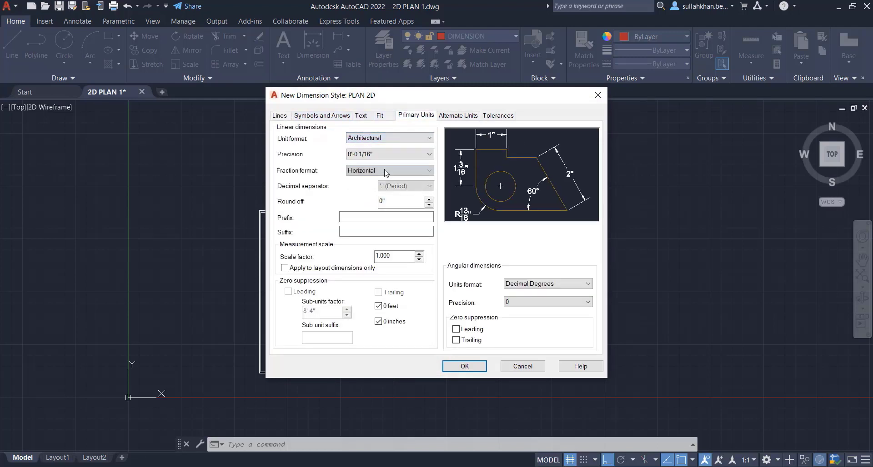
pyautogui.click(382, 155)
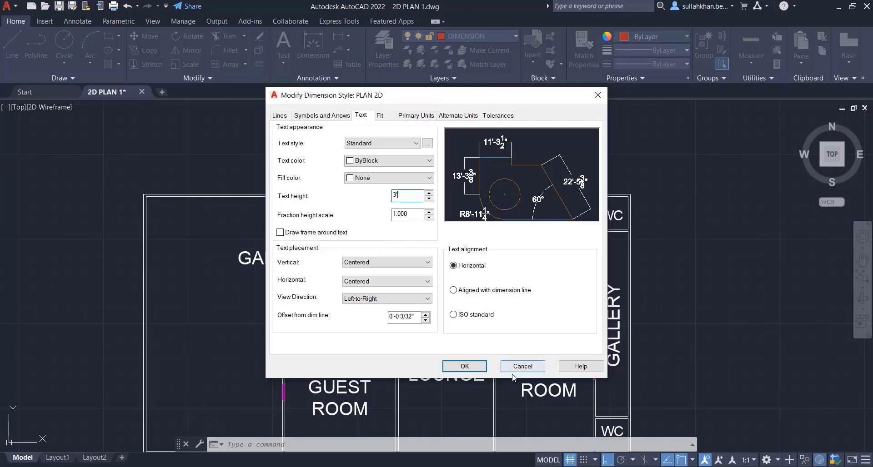
pyautogui.click(459, 368)
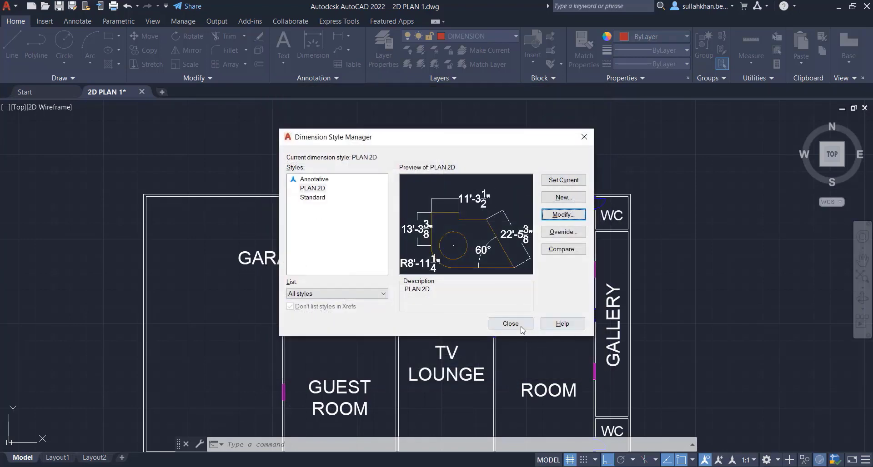
pyautogui.click(511, 324)
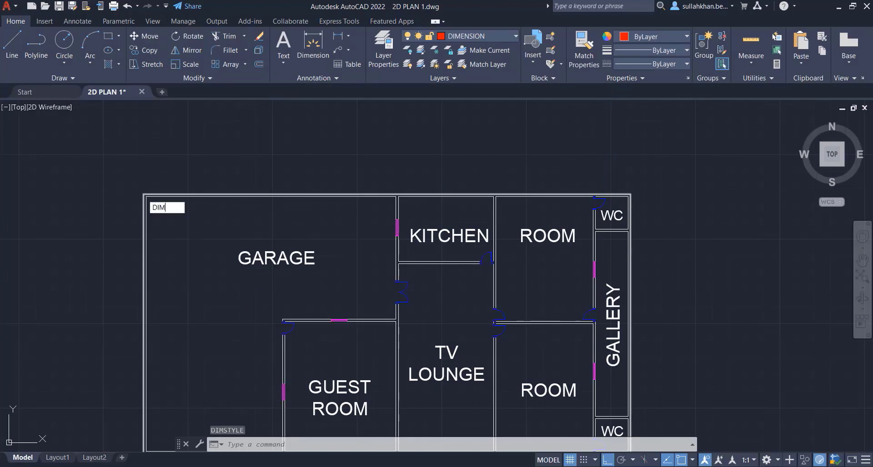
# - Dimension the floor plan's overall width between its two upper outer corners, placing the dimension line above the plan, and end the command
pyautogui.press('Return')
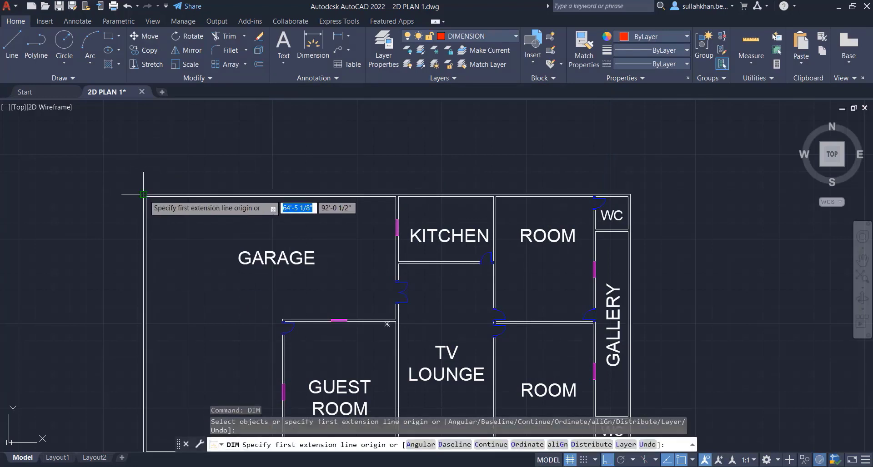
pyautogui.click(630, 195)
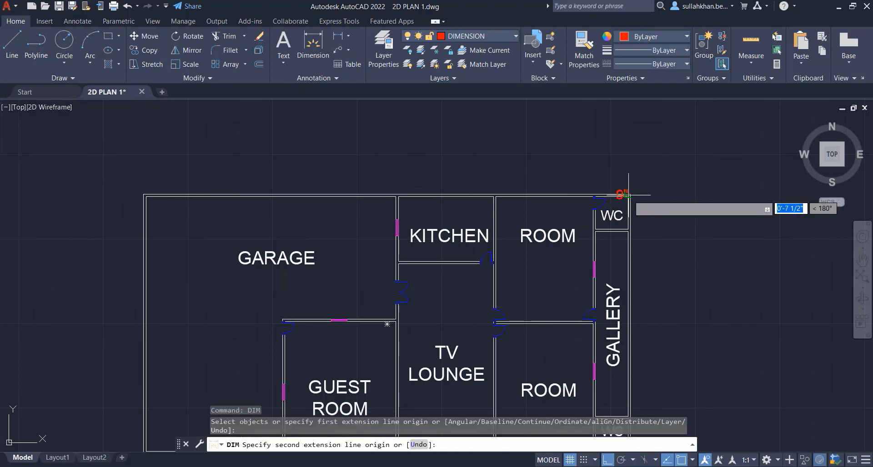
pyautogui.click(143, 194)
pyautogui.click(168, 170)
pyautogui.scroll(-2, 213, 214)
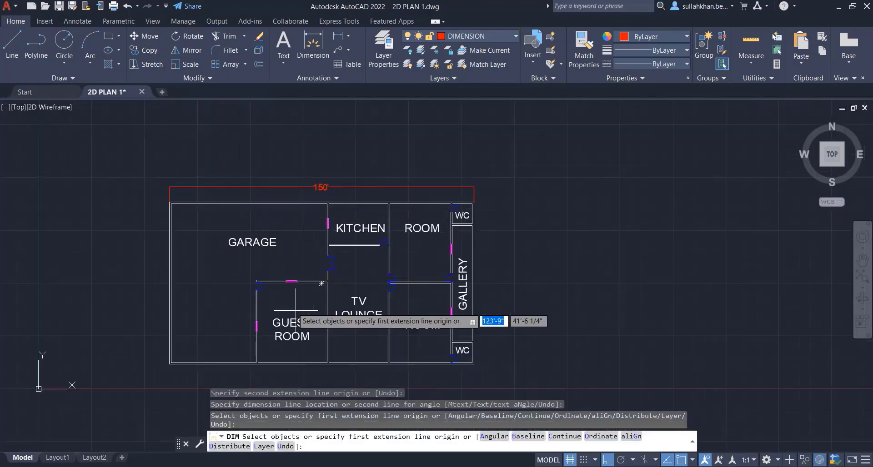
pyautogui.rightClick(423, 243)
pyautogui.click(465, 253)
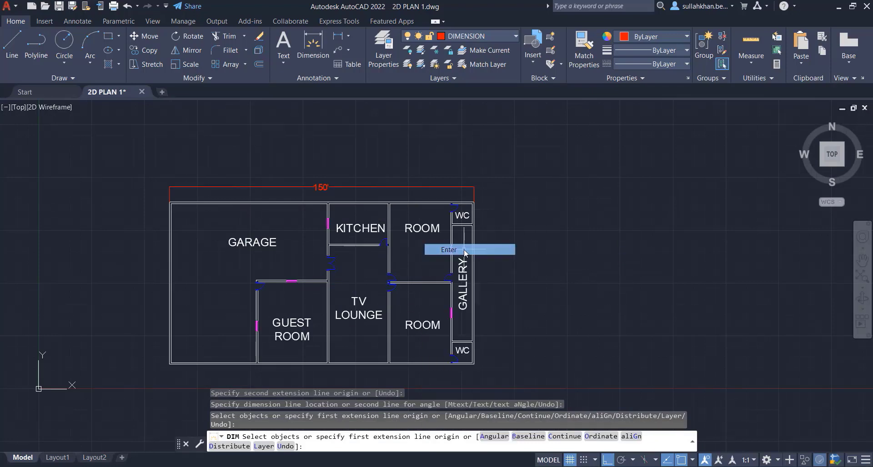
pyautogui.rightClick(488, 239)
pyautogui.click(508, 246)
pyautogui.scroll(2, 478, 398)
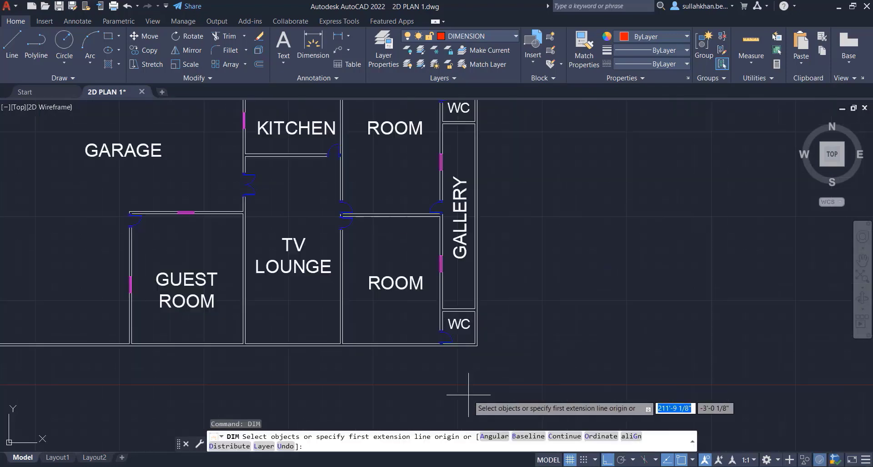
pyautogui.click(475, 344)
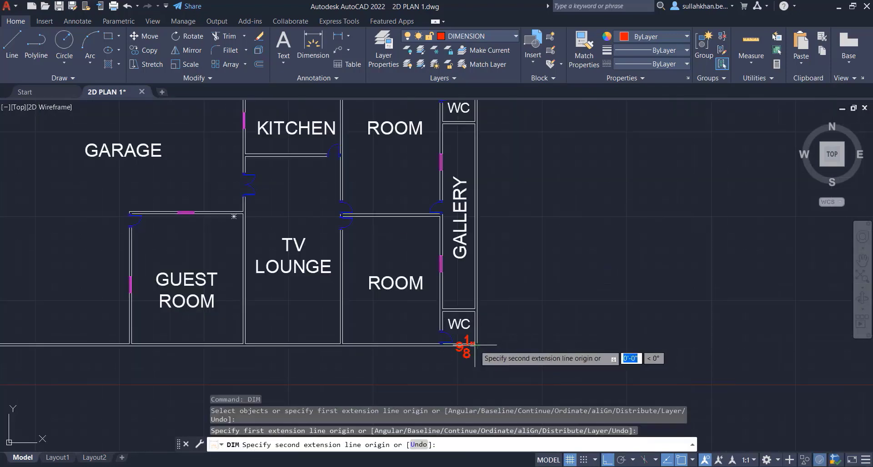
pyautogui.press('Escape')
# - Dimension the floor plan's overall height between its left outer corners, placing the dimension line outside the garage's left wall
pyautogui.scroll(-3, 589, 348)
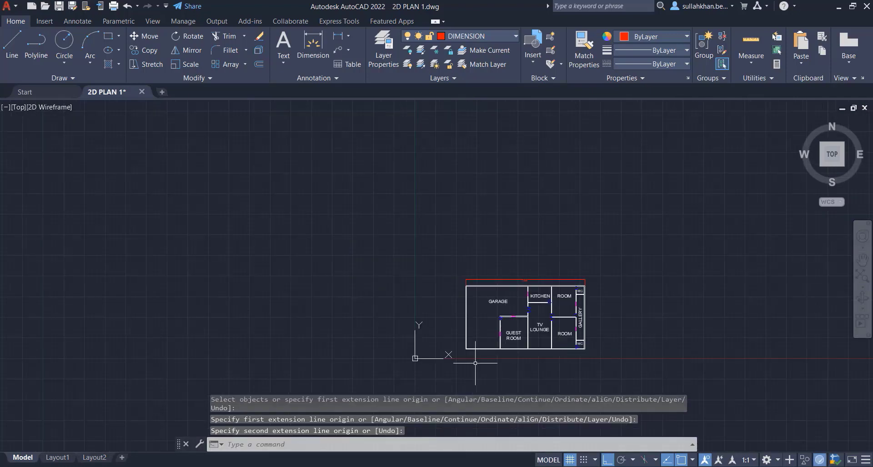
pyautogui.scroll(2, 475, 363)
pyautogui.write('DIM')
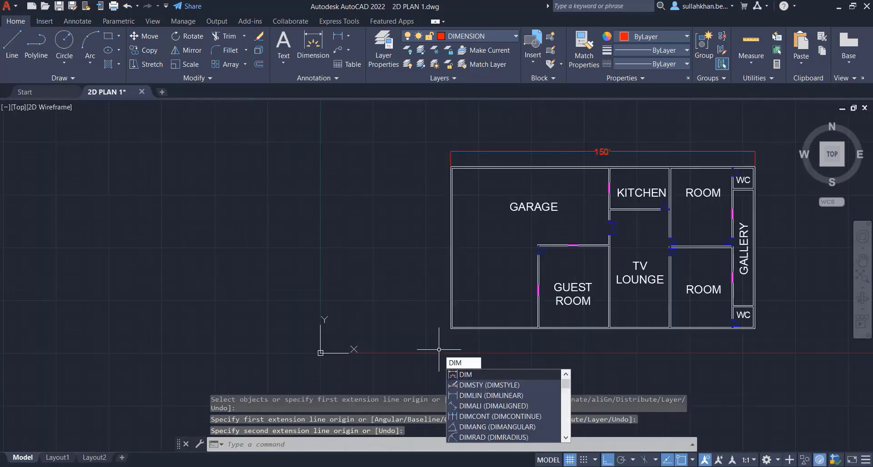
pyautogui.press('Return')
pyautogui.scroll(3, 450, 339)
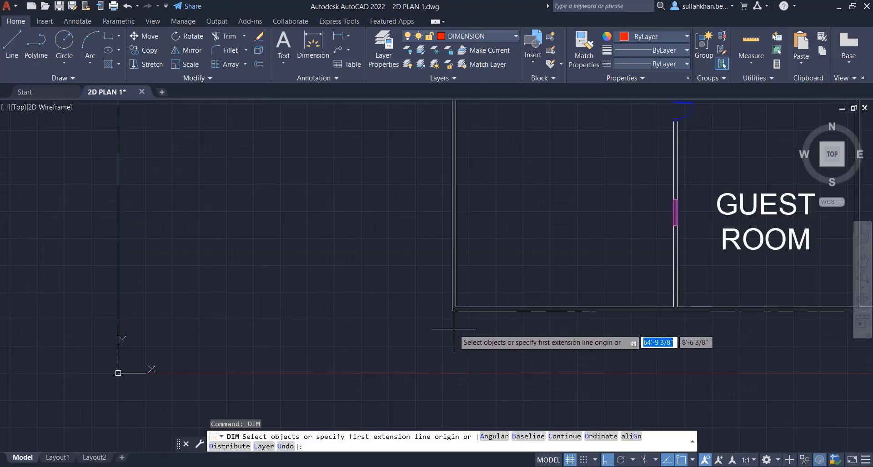
pyautogui.click(453, 317)
pyautogui.scroll(-2, 410, 359)
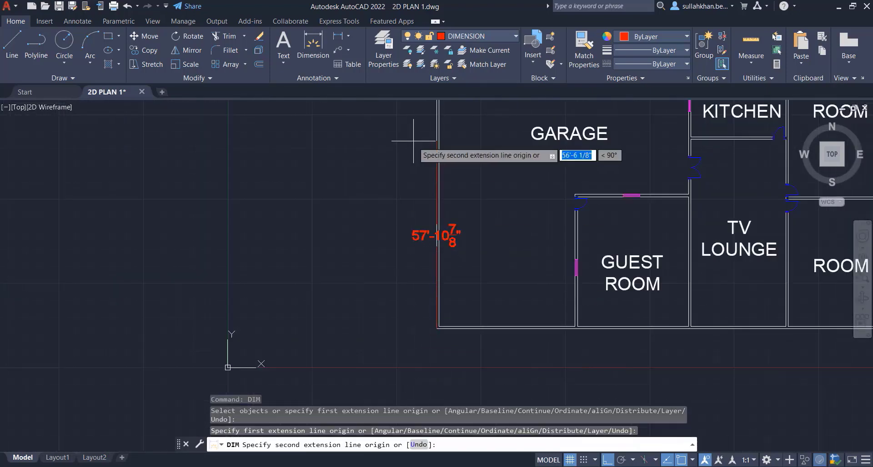
pyautogui.scroll(-3, 374, 307)
pyautogui.scroll(5, 392, 213)
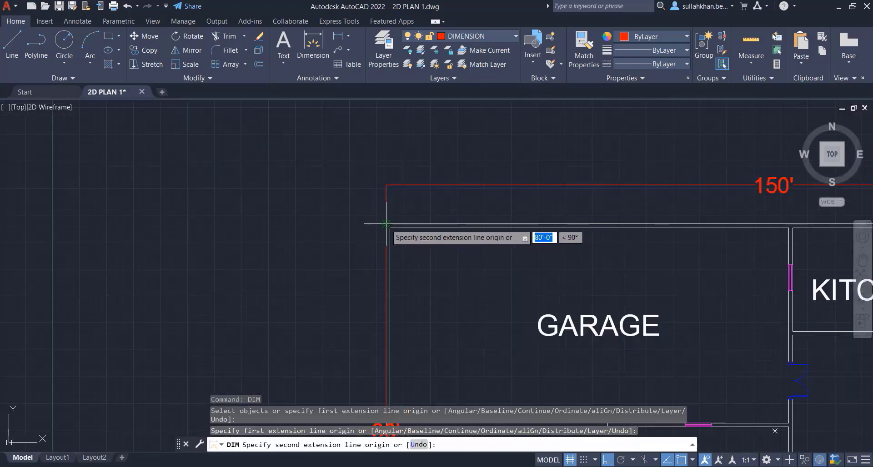
pyautogui.click(387, 224)
pyautogui.click(331, 236)
pyautogui.scroll(-2, 143, 156)
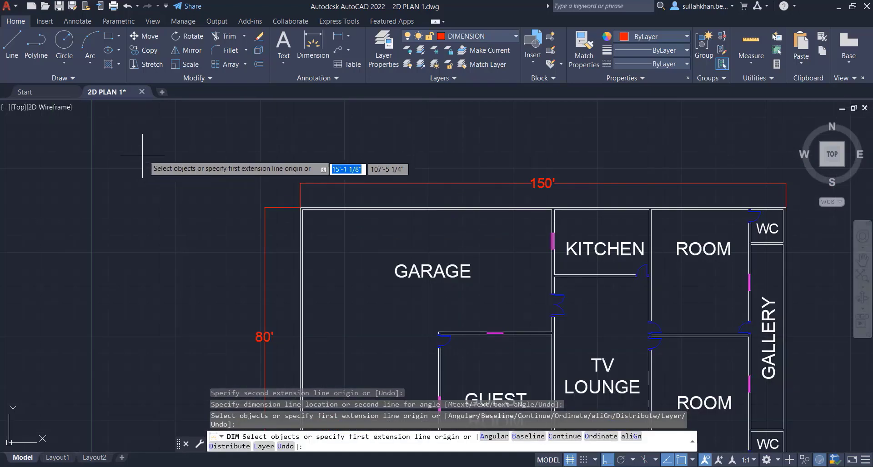
pyautogui.scroll(-3, 143, 156)
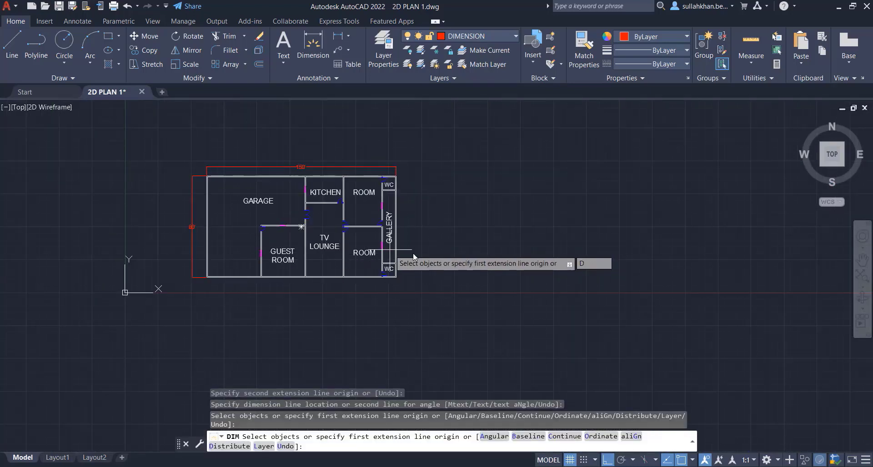
pyautogui.press('Escape')
pyautogui.rightClick(432, 247)
pyautogui.click(451, 252)
pyautogui.scroll(3, 410, 290)
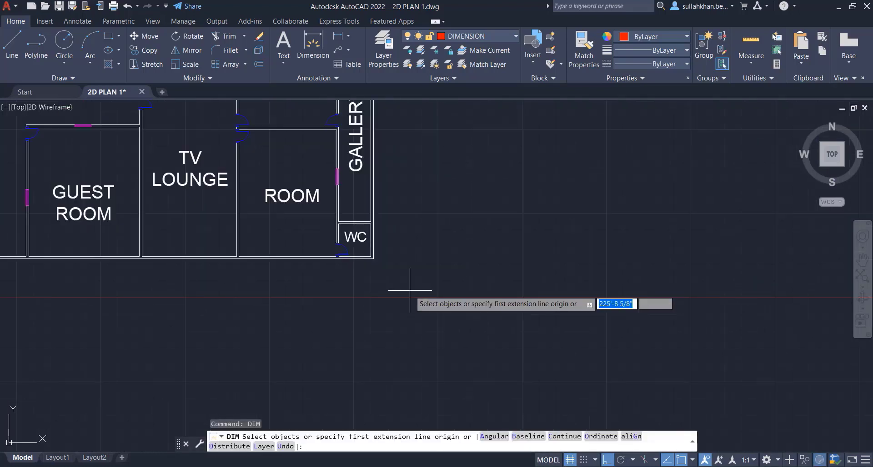
pyautogui.scroll(2, 410, 290)
pyautogui.click(353, 251)
pyautogui.click(350, 240)
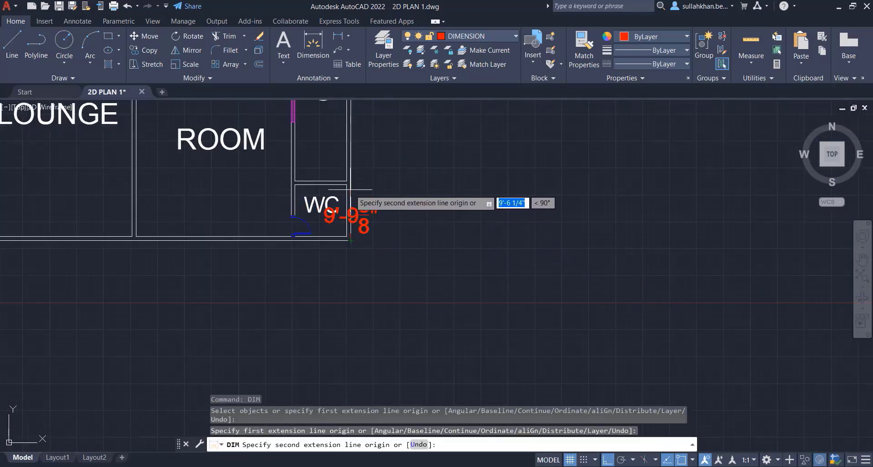
pyautogui.press('Escape')
# - Dimension the lower WC's inner height along its right wall, placing the dimension line outside the plan, and end the command
pyautogui.write('D')
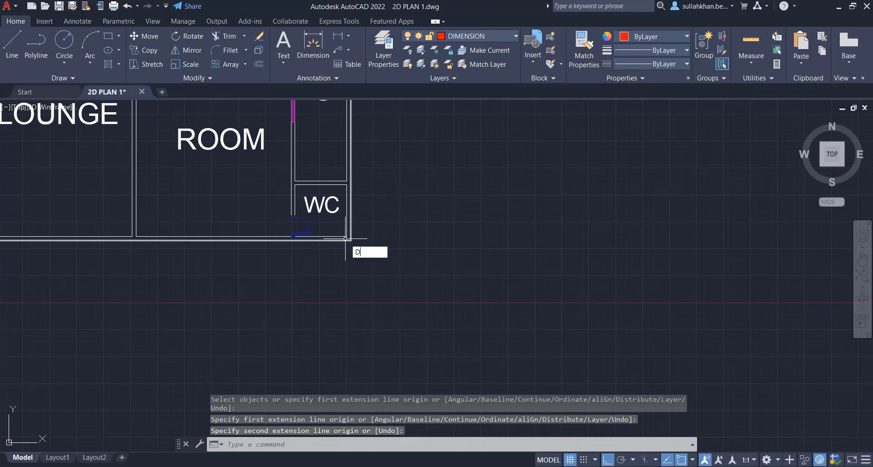
pyautogui.write('IM')
pyautogui.press('Return')
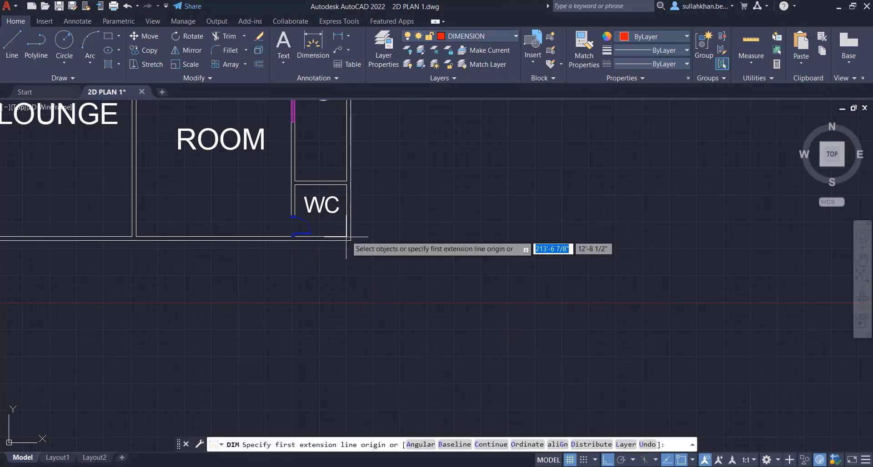
pyautogui.scroll(2, 346, 241)
pyautogui.click(344, 241)
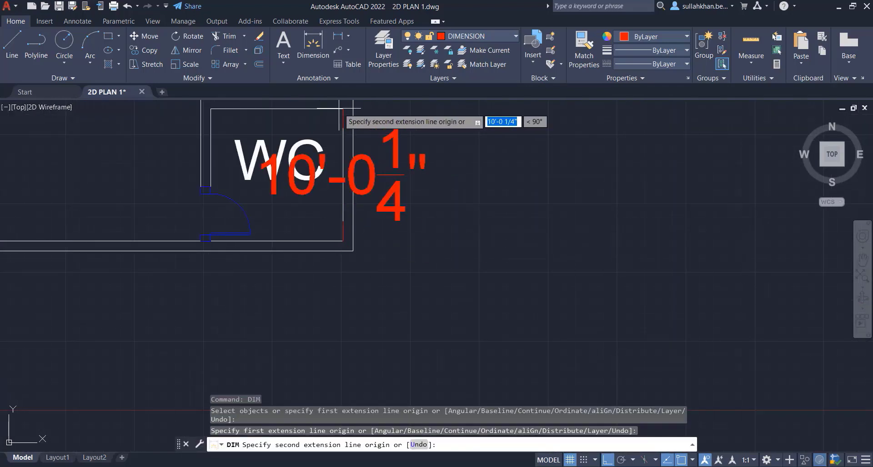
pyautogui.click(343, 109)
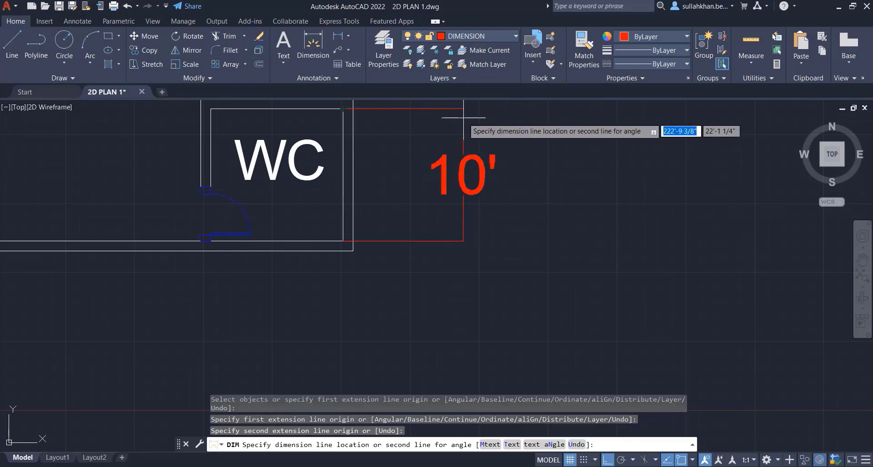
pyautogui.click(500, 121)
pyautogui.scroll(-8, 509, 228)
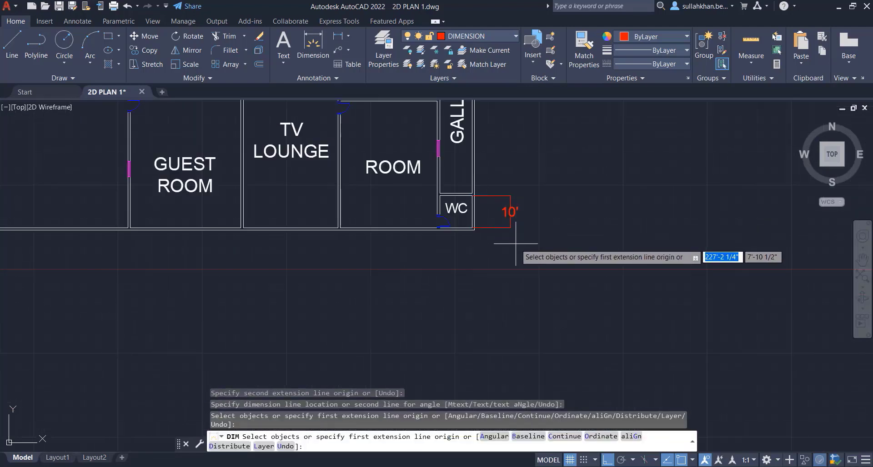
pyautogui.scroll(2, 500, 170)
pyautogui.press('Return')
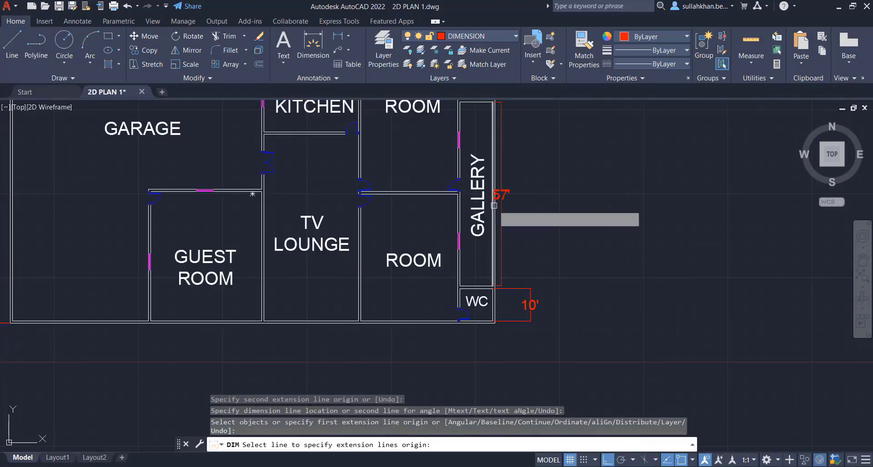
pyautogui.press('Escape')
# - Dimension the gallery's inner length along its right wall, aligning the dimension line with the lower WC's dimension
pyautogui.rightClick(530, 209)
pyautogui.click(564, 215)
pyautogui.press('Return')
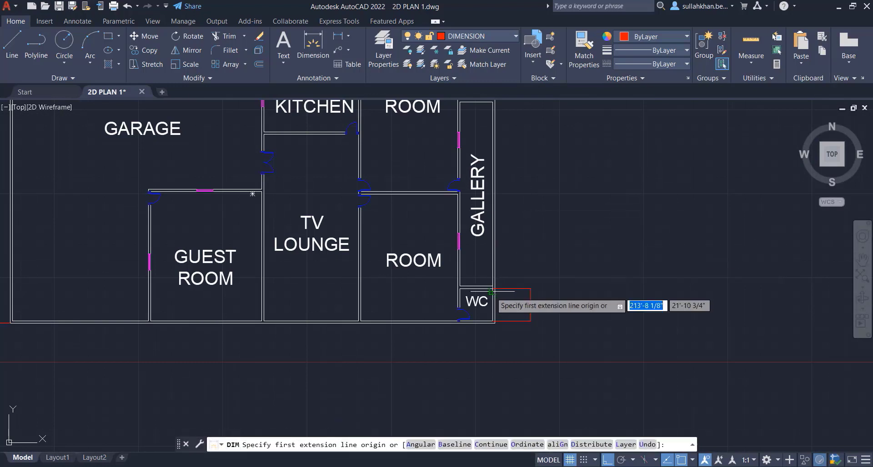
pyautogui.click(494, 289)
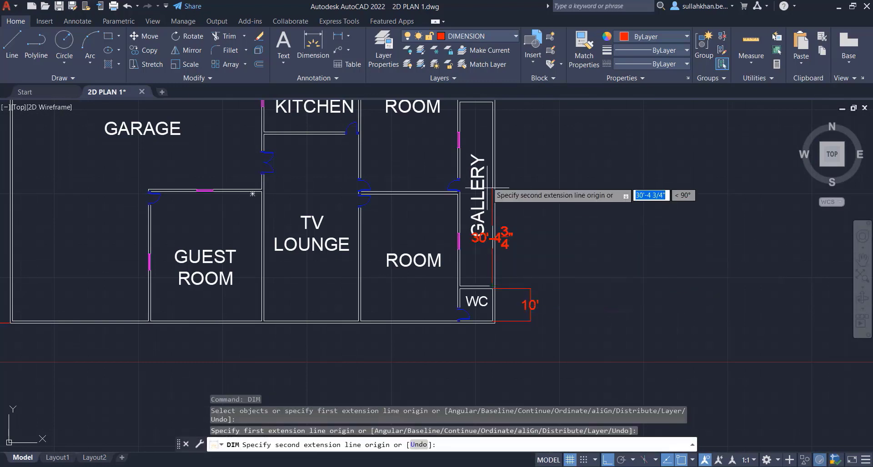
pyautogui.click(492, 103)
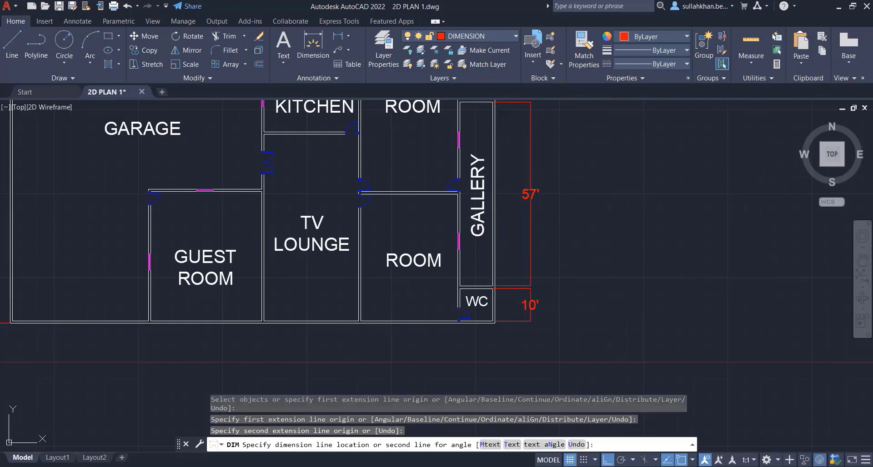
pyautogui.click(530, 227)
# - Dimension the upper WC's inner height along its right wall, aligning the dimension line with the gallery's dimension
pyautogui.scroll(-5, 522, 387)
pyautogui.scroll(6, 545, 296)
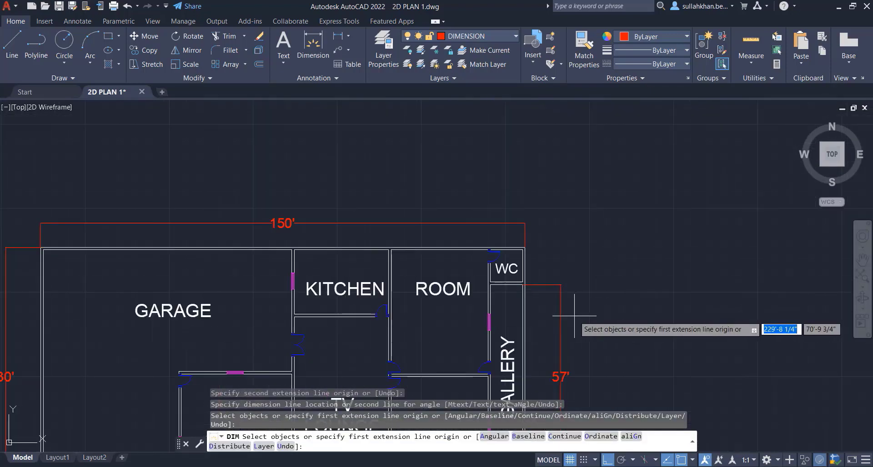
pyautogui.rightClick(555, 242)
pyautogui.click(574, 249)
pyautogui.rightClick(580, 256)
pyautogui.click(602, 263)
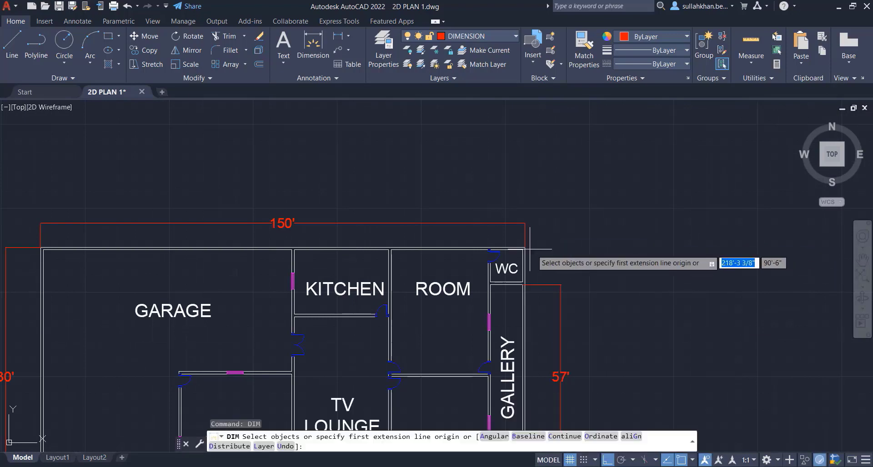
pyautogui.click(529, 249)
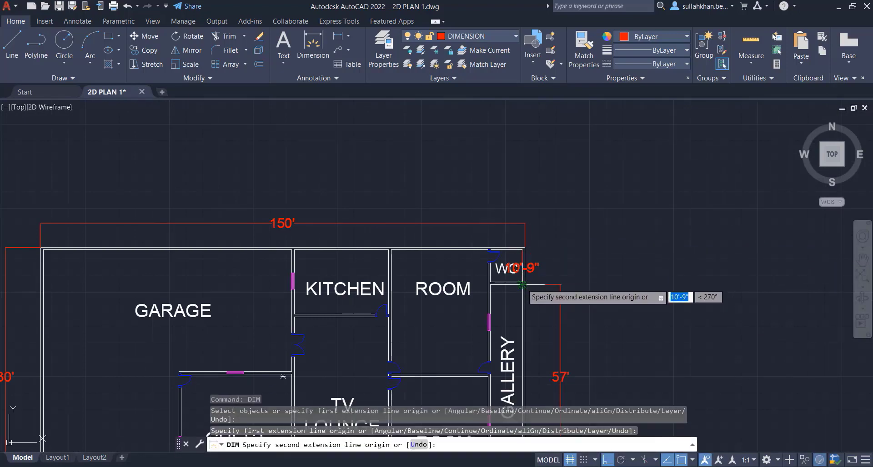
pyautogui.click(522, 283)
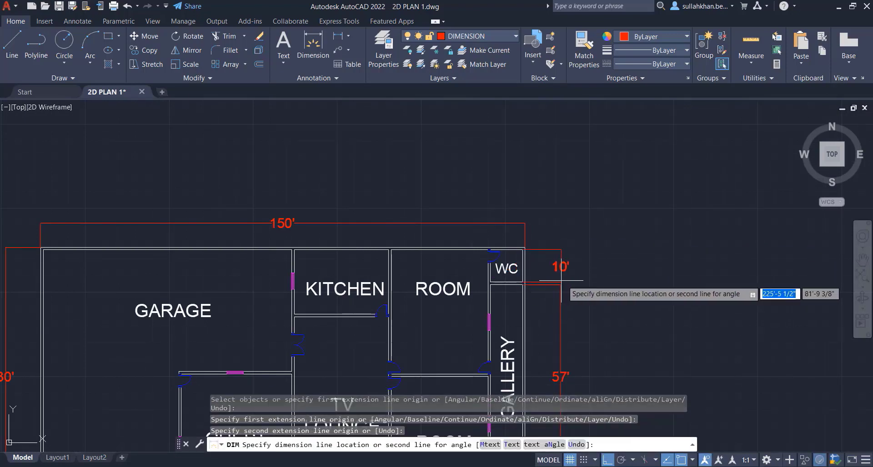
pyautogui.click(561, 285)
pyautogui.scroll(-4, 605, 191)
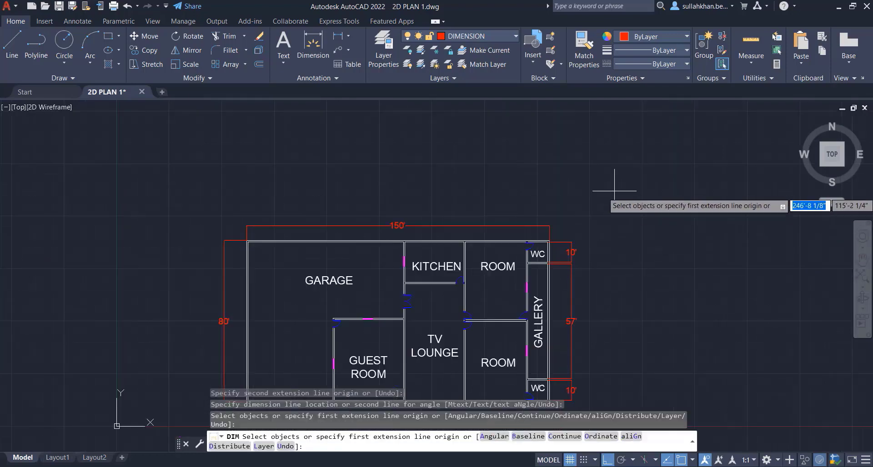
pyautogui.scroll(2, 576, 283)
pyautogui.scroll(2, 576, 283)
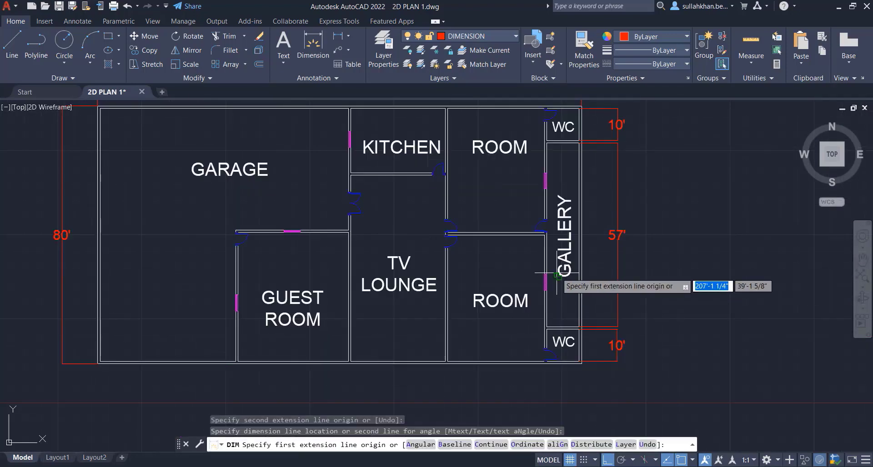
# - Dimension the upper room's inner height along its right wall, placing the dimension line outside the gallery's dimension, and end the command
pyautogui.rightClick(419, 301)
pyautogui.click(444, 109)
pyautogui.rightClick(492, 172)
pyautogui.click(511, 179)
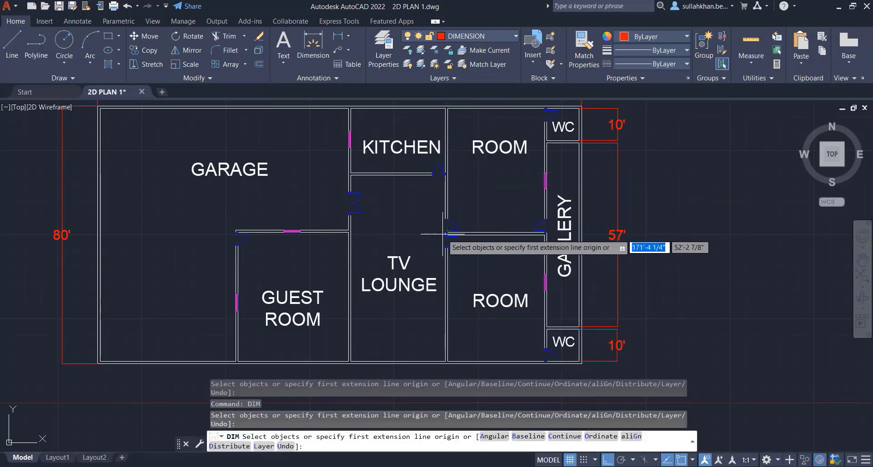
pyautogui.scroll(3, 458, 227)
pyautogui.scroll(3, 653, 234)
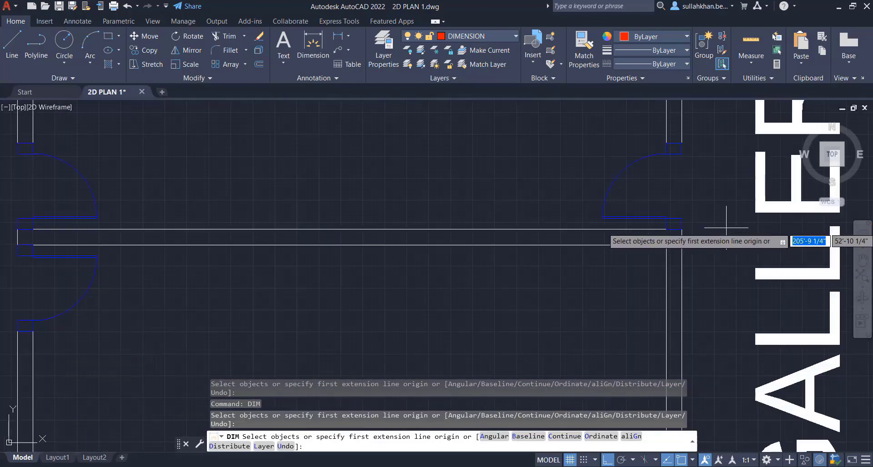
pyautogui.click(666, 229)
pyautogui.scroll(-5, 666, 230)
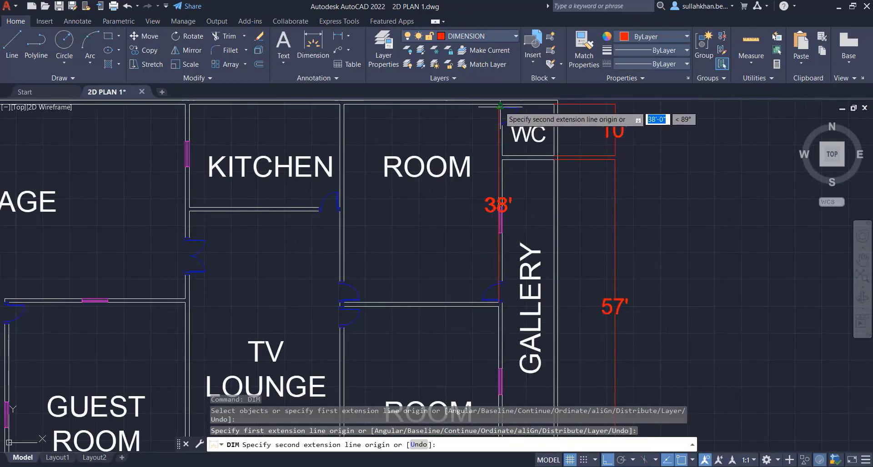
pyautogui.scroll(3, 500, 106)
pyautogui.scroll(-3, 482, 275)
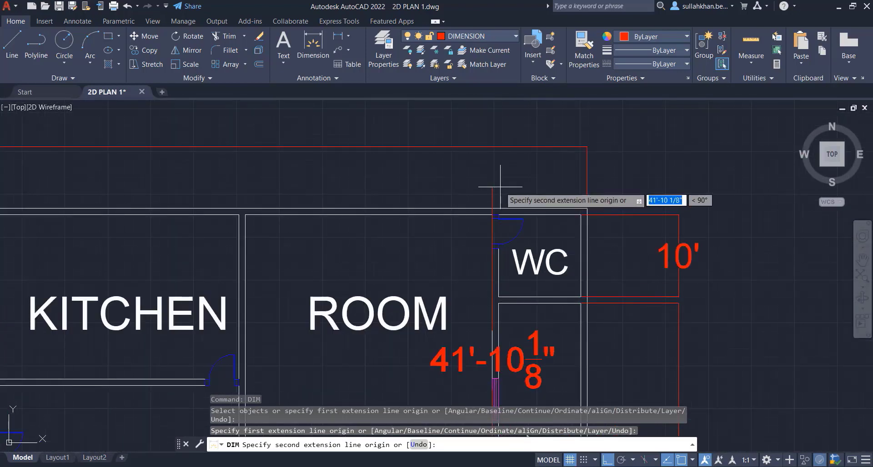
pyautogui.scroll(3, 481, 268)
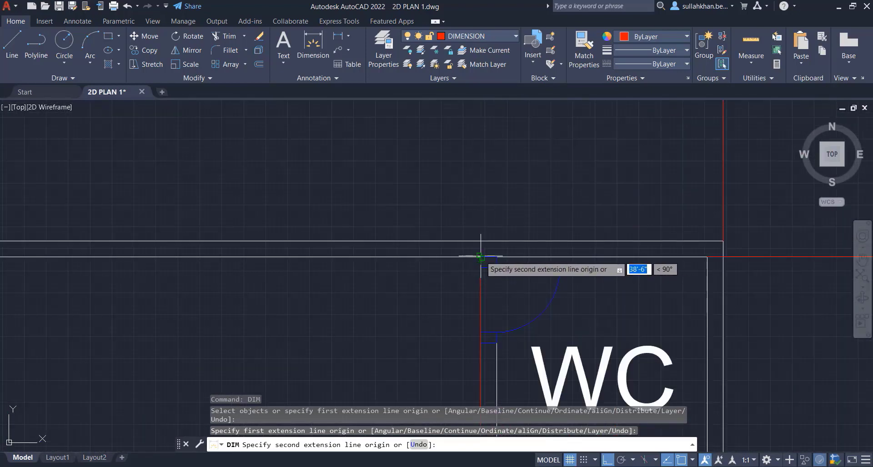
pyautogui.click(481, 258)
pyautogui.scroll(-3, 481, 257)
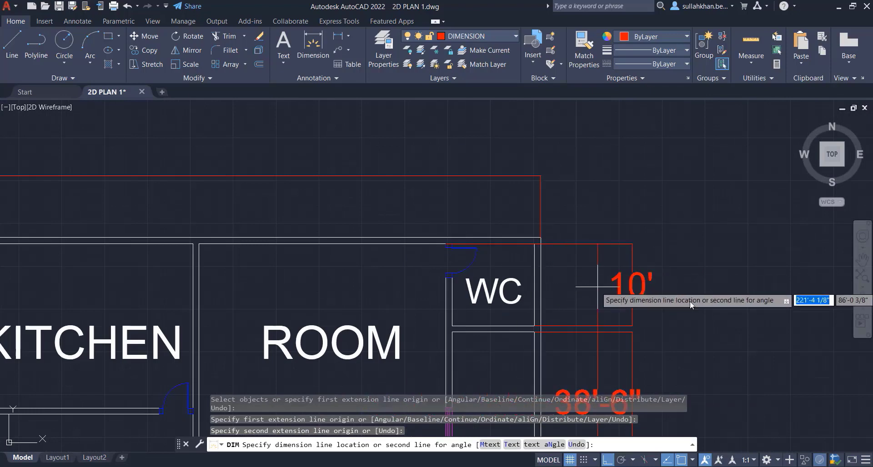
pyautogui.click(795, 293)
pyautogui.scroll(-5, 637, 150)
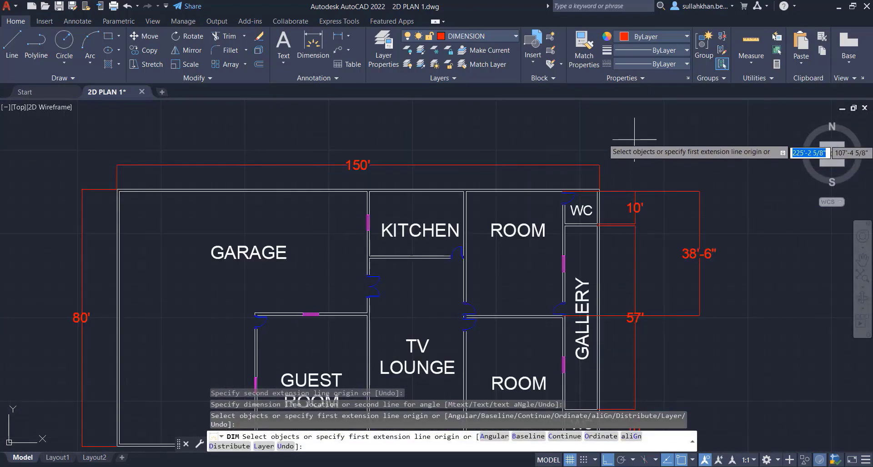
pyautogui.rightClick(511, 137)
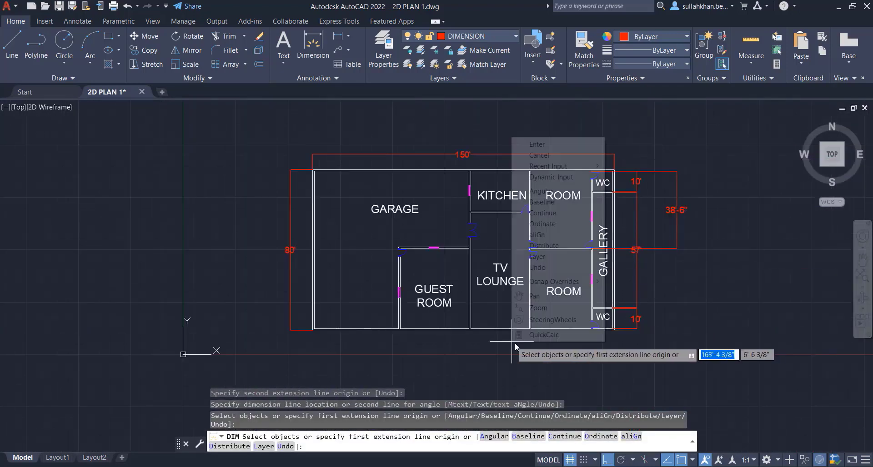
pyautogui.click(554, 142)
# - Dimension the lower room's inner height along its right wall, aligning the dimension line with the upper room's height dimension
pyautogui.rightClick(554, 142)
pyautogui.click(573, 145)
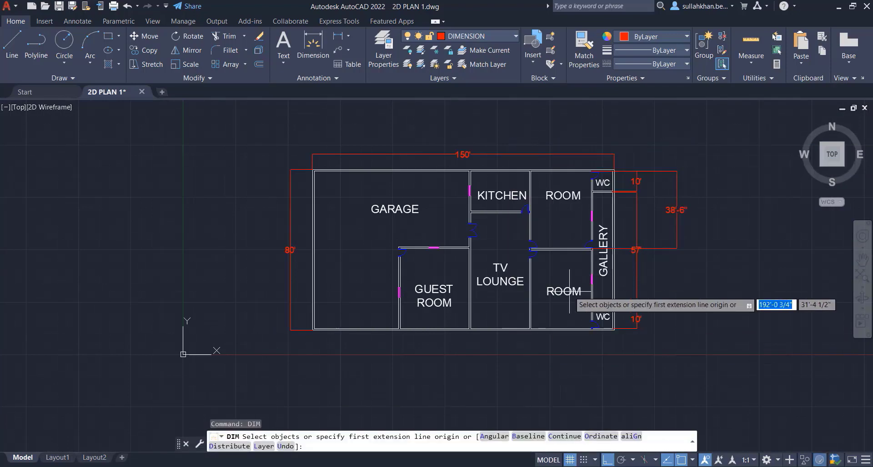
pyautogui.scroll(4, 620, 351)
pyautogui.scroll(7, 630, 381)
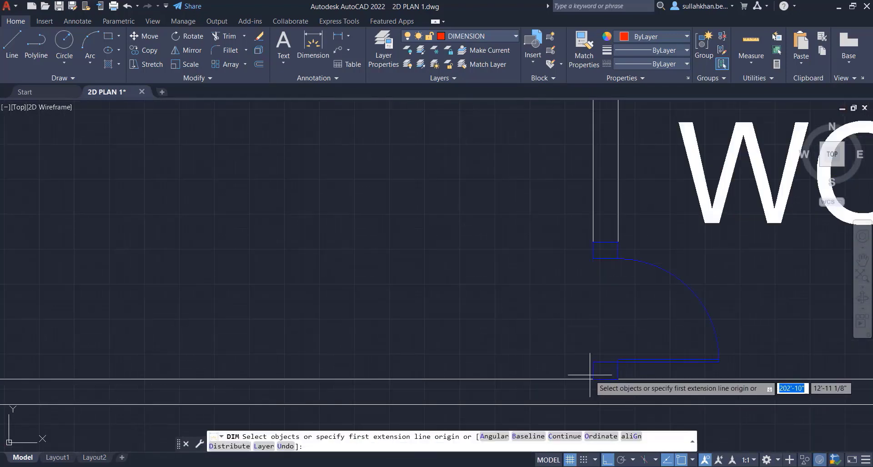
pyautogui.scroll(-7, 592, 379)
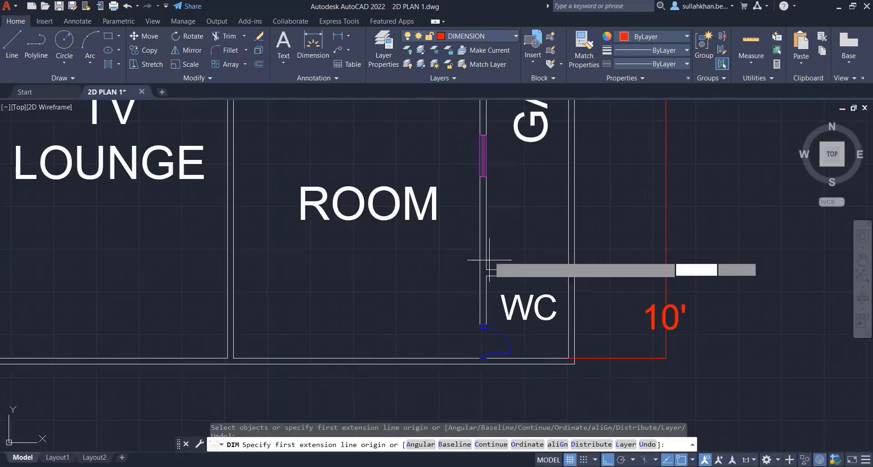
pyautogui.scroll(4, 466, 230)
pyautogui.click(475, 192)
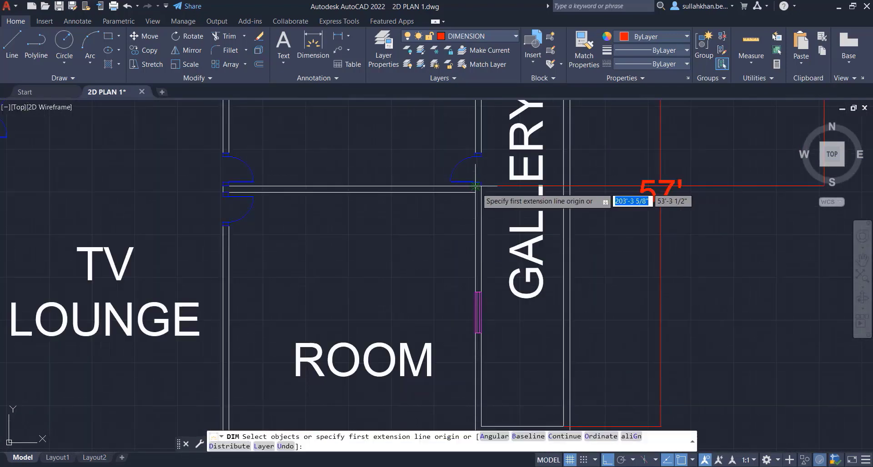
pyautogui.scroll(-4, 482, 246)
pyautogui.scroll(6, 488, 350)
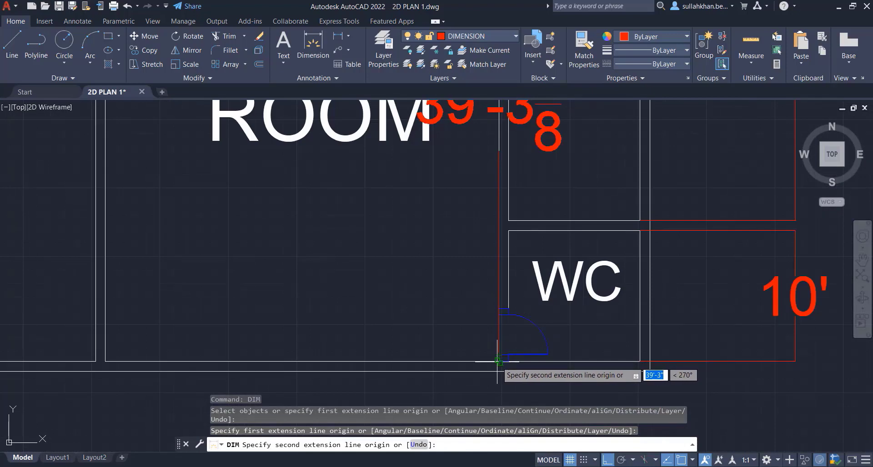
pyautogui.click(498, 362)
pyautogui.scroll(-3, 561, 261)
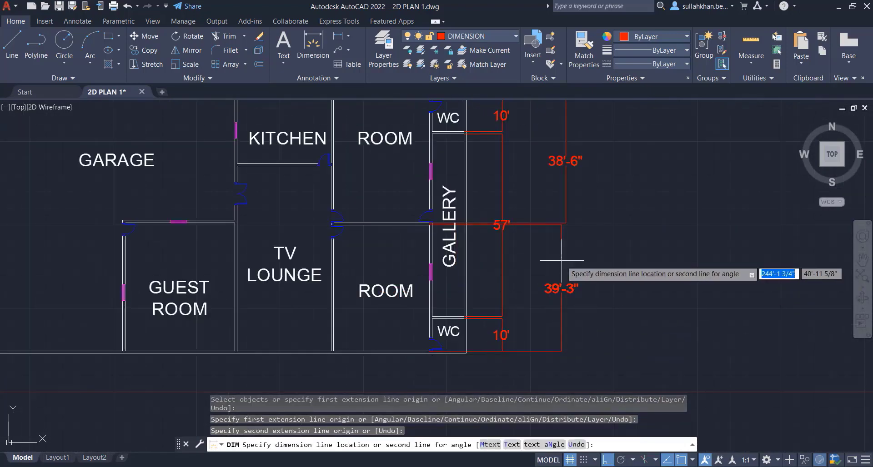
pyautogui.click(566, 222)
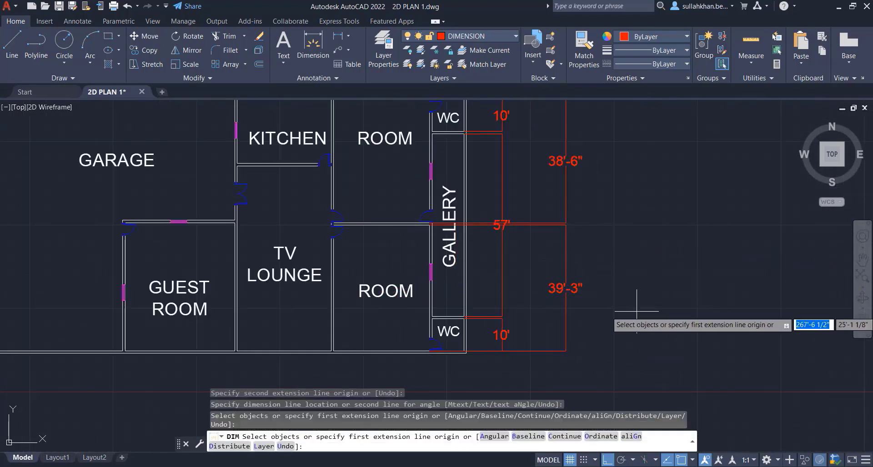
pyautogui.scroll(-2, 632, 312)
pyautogui.scroll(2, 377, 330)
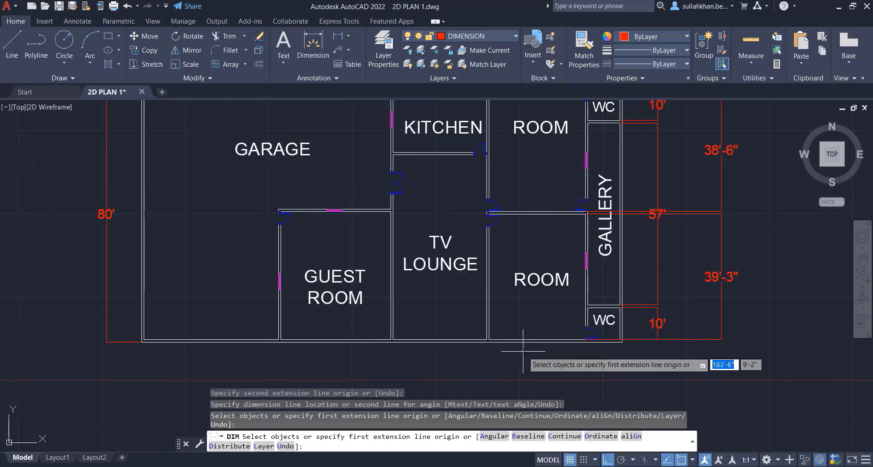
pyautogui.rightClick(522, 281)
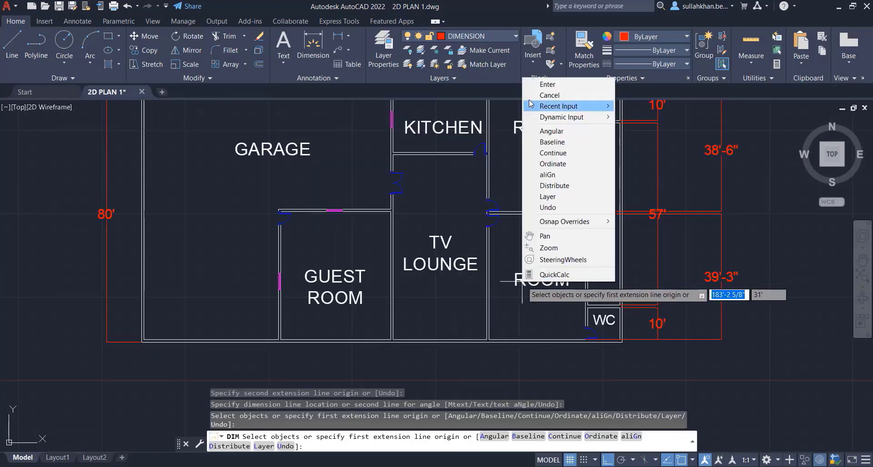
pyautogui.click(535, 86)
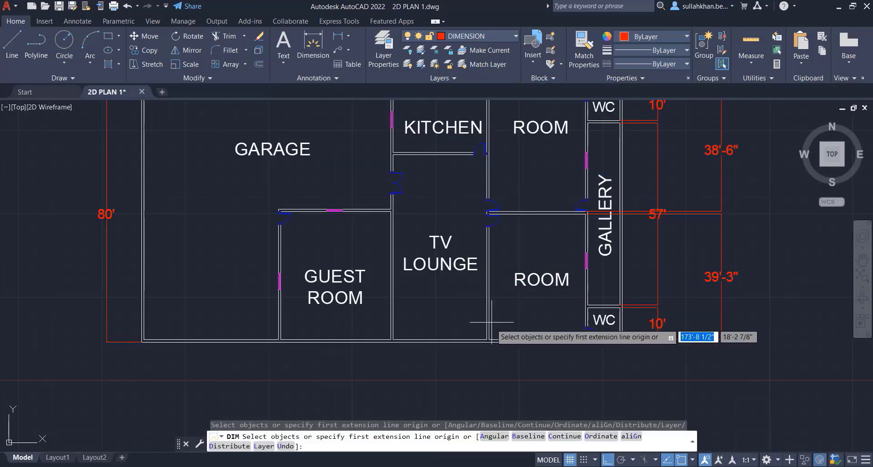
# - Dimension the lower room's inner width between its bottom corners, placing the dimension line below the plan, and end the command
pyautogui.click(489, 339)
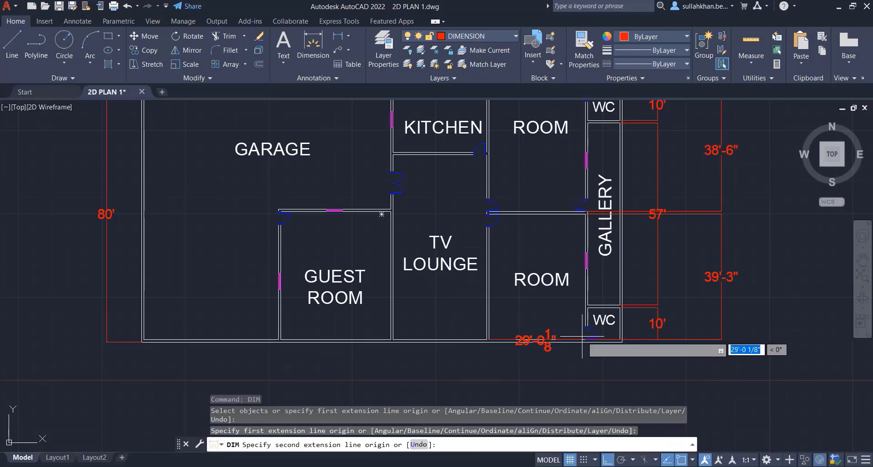
pyautogui.click(586, 340)
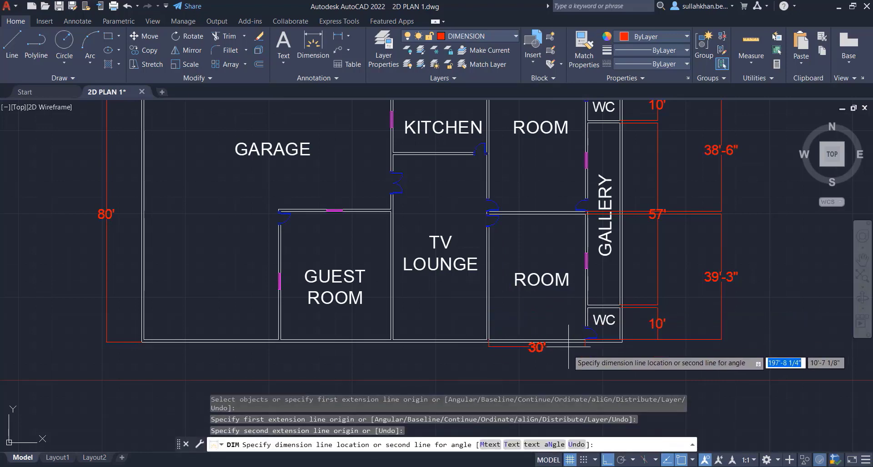
pyautogui.click(567, 357)
pyautogui.scroll(-2, 509, 316)
pyautogui.scroll(2, 460, 302)
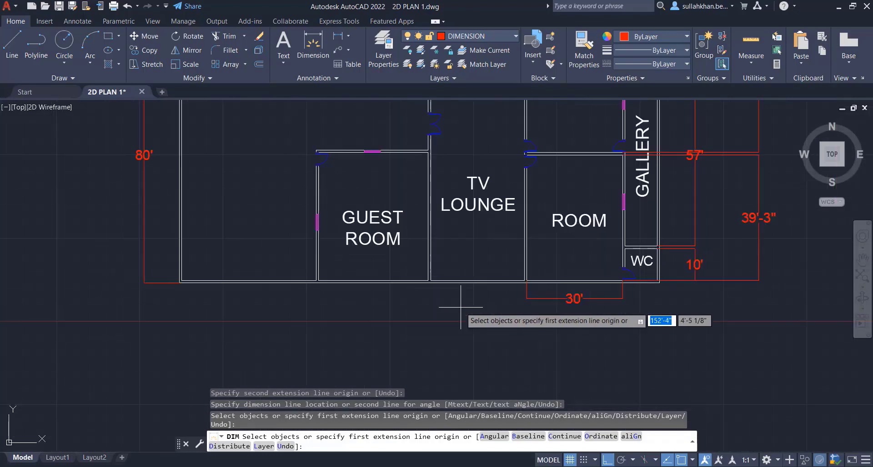
pyautogui.rightClick(456, 300)
pyautogui.click(498, 104)
# - Dimension the TV lounge's inner width along its bottom wall in line with the lower room's width dimension, and save the drawing
pyautogui.rightClick(497, 105)
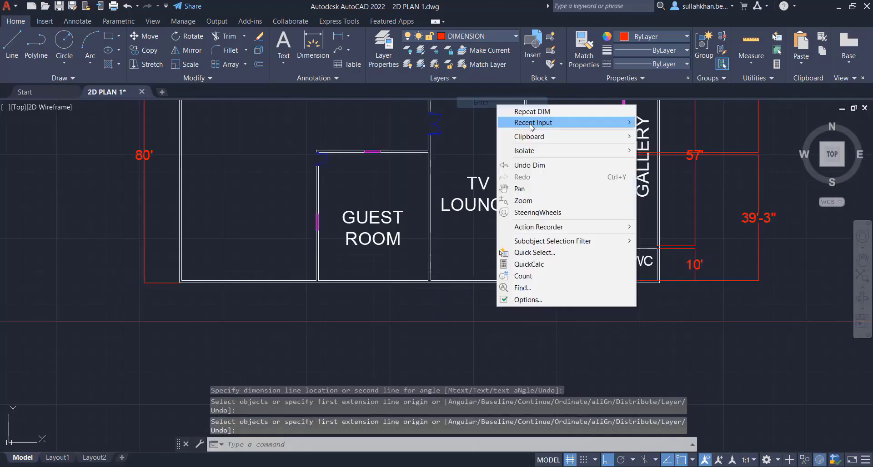
pyautogui.click(531, 112)
pyautogui.scroll(3, 438, 291)
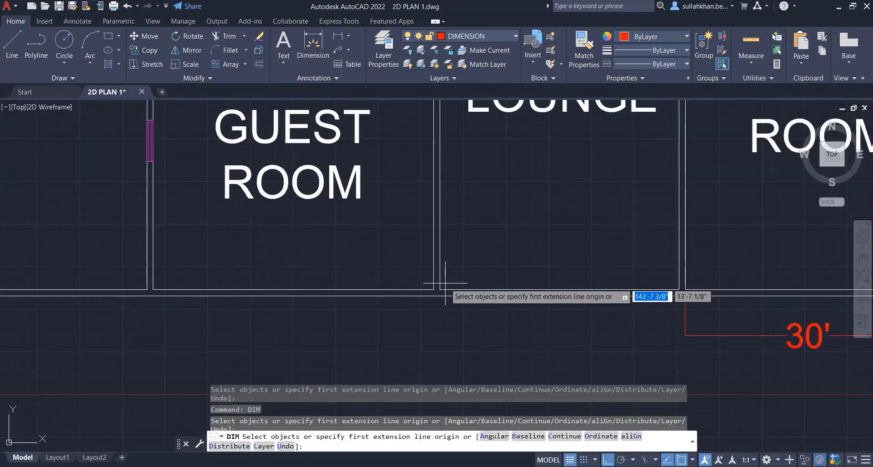
pyautogui.click(439, 290)
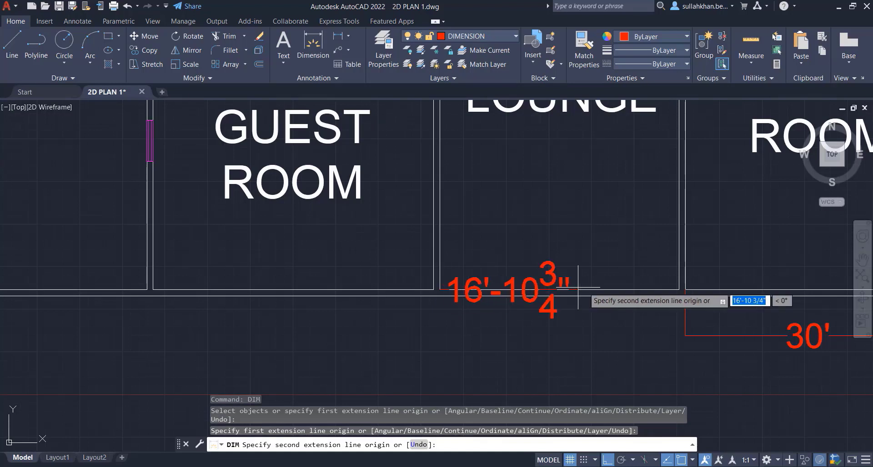
pyautogui.click(679, 289)
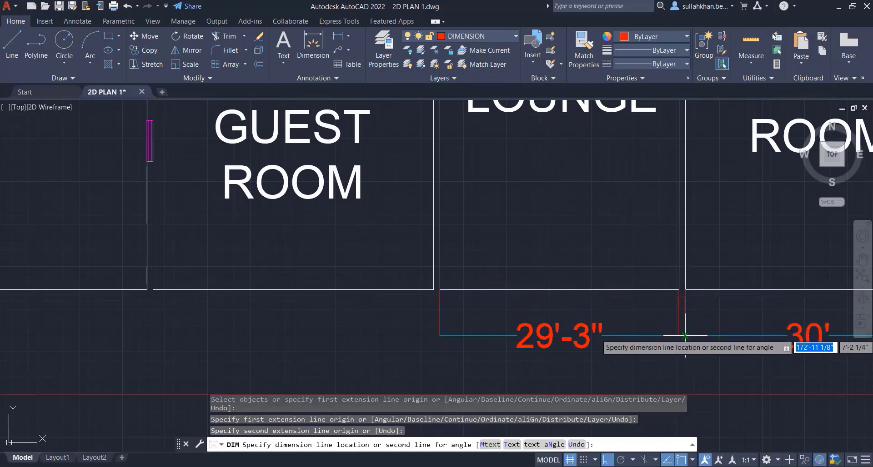
pyautogui.click(686, 336)
pyautogui.hotkey('ctrl', 's')
# - Dimension the guest room's inner width along its bottom wall, aligning the dimension line with the TV lounge's width dimension
pyautogui.write('dim')
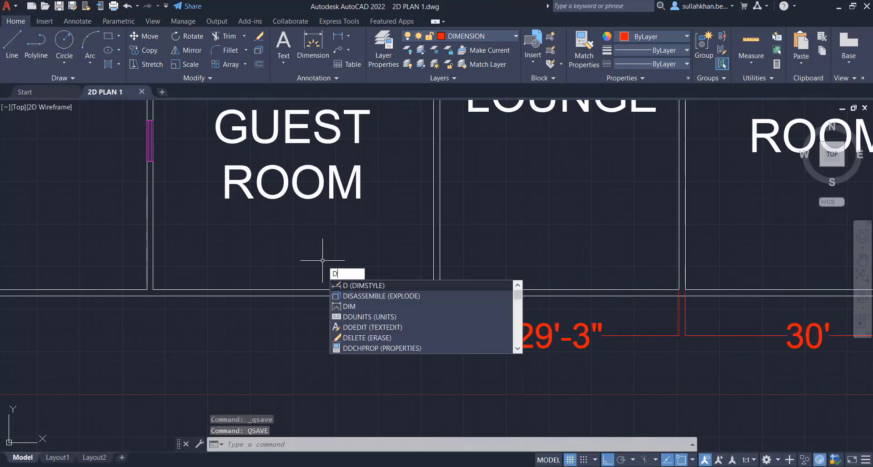
pyautogui.press('Return')
pyautogui.scroll(2, 163, 290)
pyautogui.scroll(2, 157, 286)
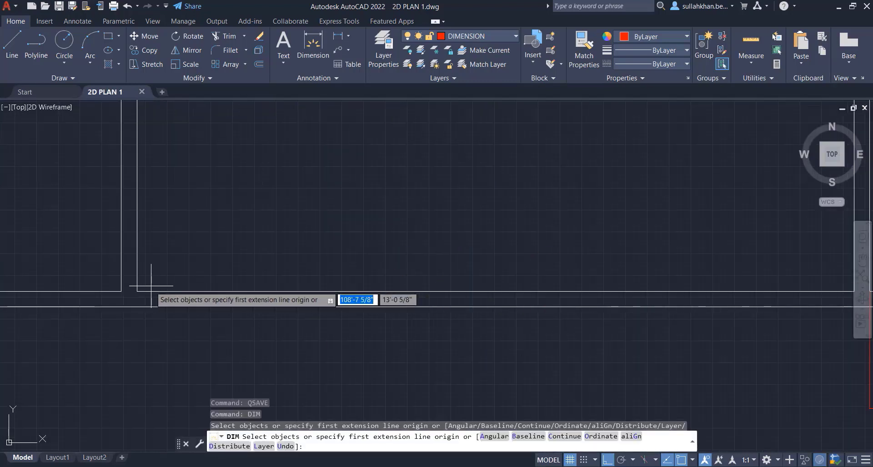
pyautogui.click(137, 291)
pyautogui.scroll(-3, 231, 345)
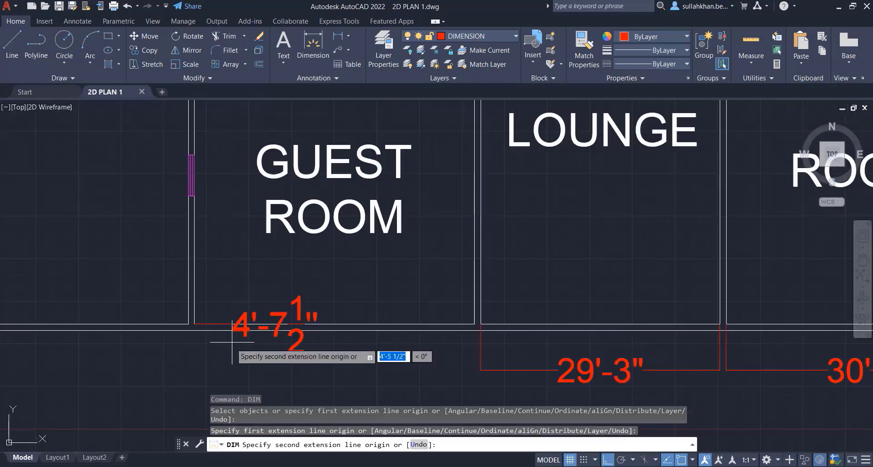
pyautogui.click(475, 324)
pyautogui.click(480, 371)
pyautogui.scroll(-3, 621, 345)
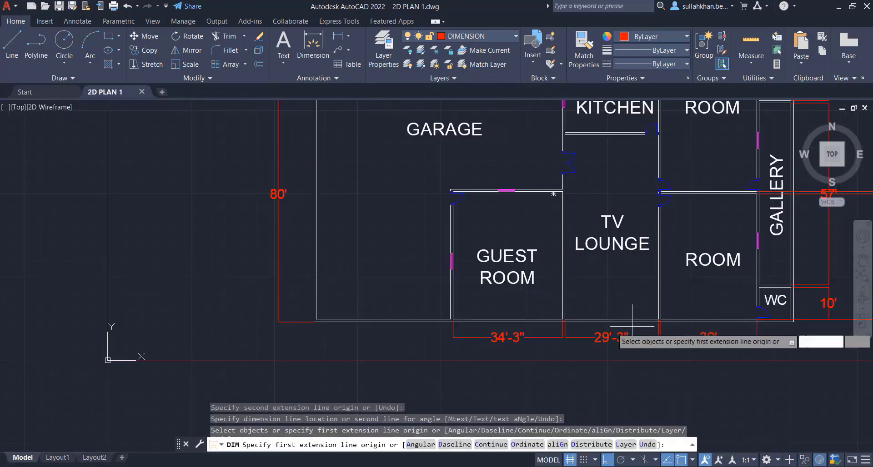
pyautogui.scroll(2, 333, 339)
pyautogui.rightClick(313, 298)
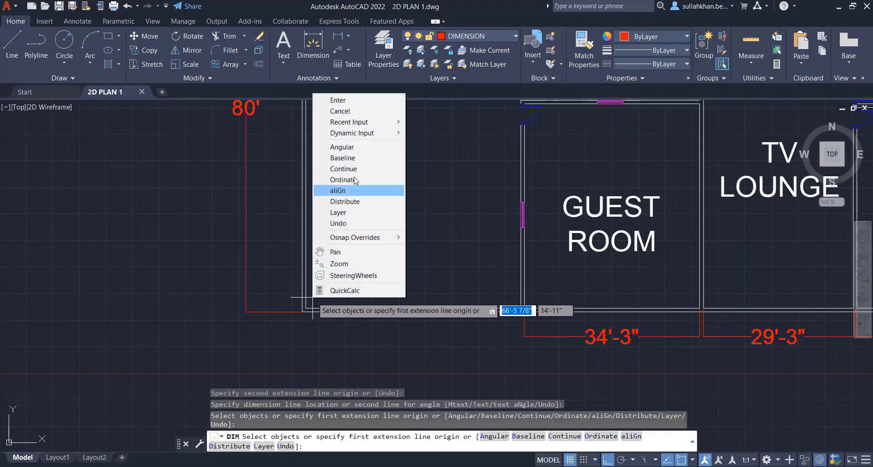
pyautogui.click(348, 100)
# - Dimension the garage's inner width beside the guest room along the bottom wall, aligning the dimension line with the guest room's dimension
pyautogui.rightClick(349, 99)
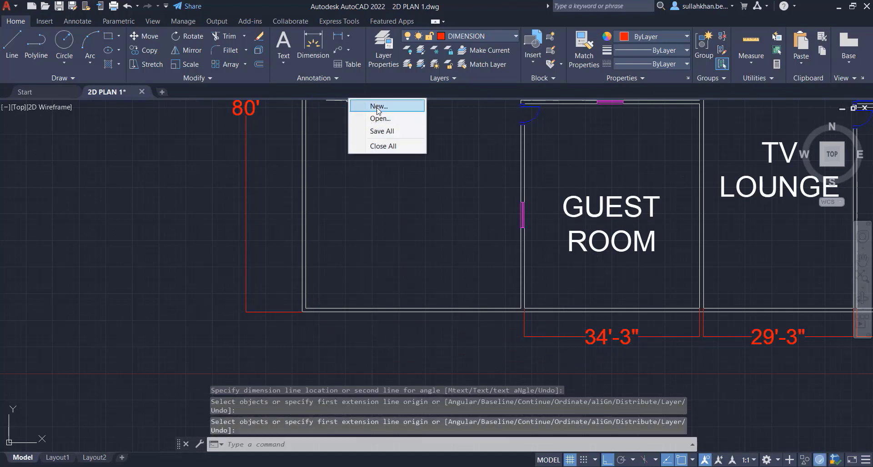
pyautogui.rightClick(335, 178)
pyautogui.click(357, 186)
pyautogui.click(306, 309)
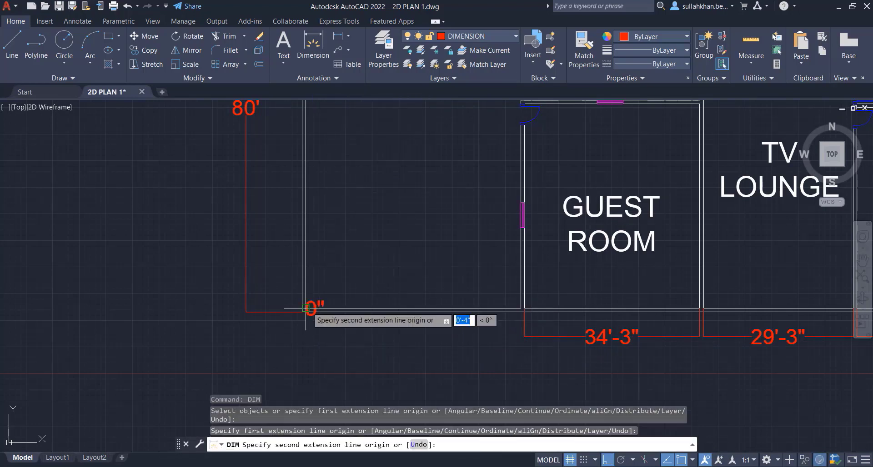
pyautogui.click(520, 309)
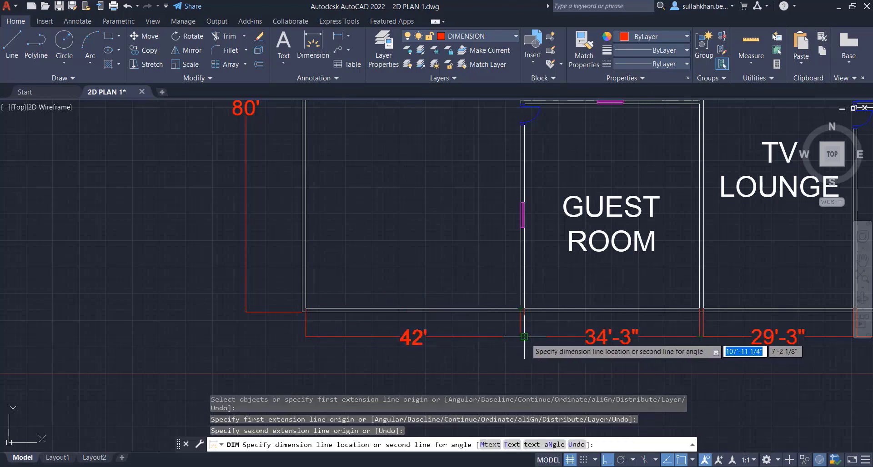
pyautogui.click(524, 337)
pyautogui.scroll(-4, 319, 351)
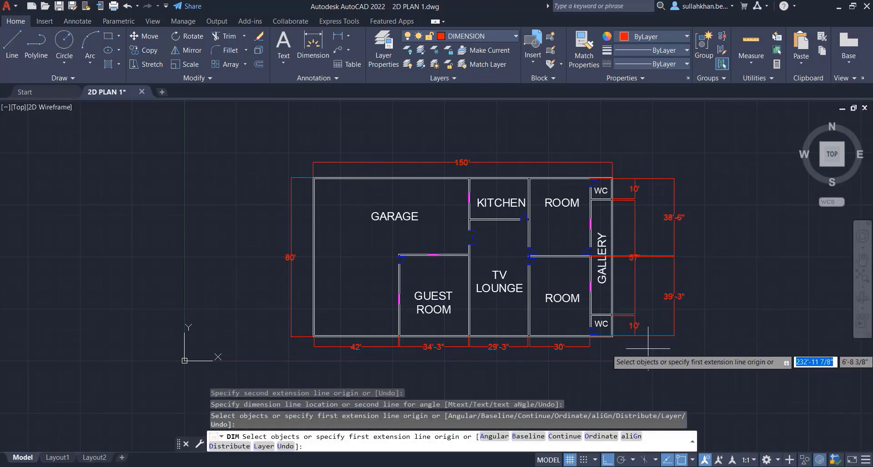
pyautogui.scroll(2, 506, 345)
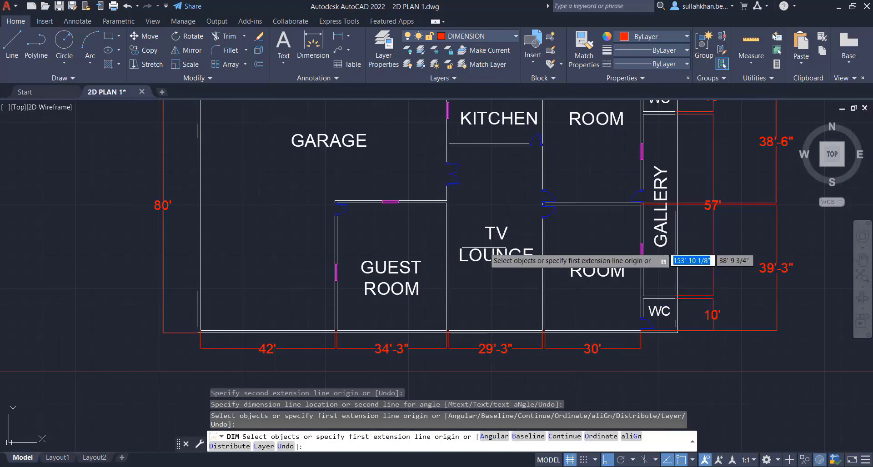
# - Dimension the TV lounge's inner length from the kitchen's lower wall to the bottom wall, placing the dimension line inside the garage
pyautogui.rightClick(477, 202)
pyautogui.click(496, 208)
pyautogui.rightClick(499, 211)
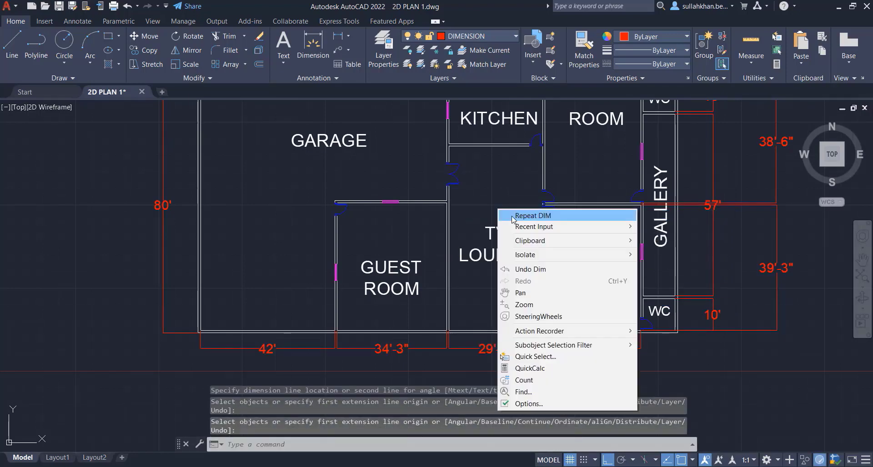
pyautogui.click(512, 217)
pyautogui.click(448, 145)
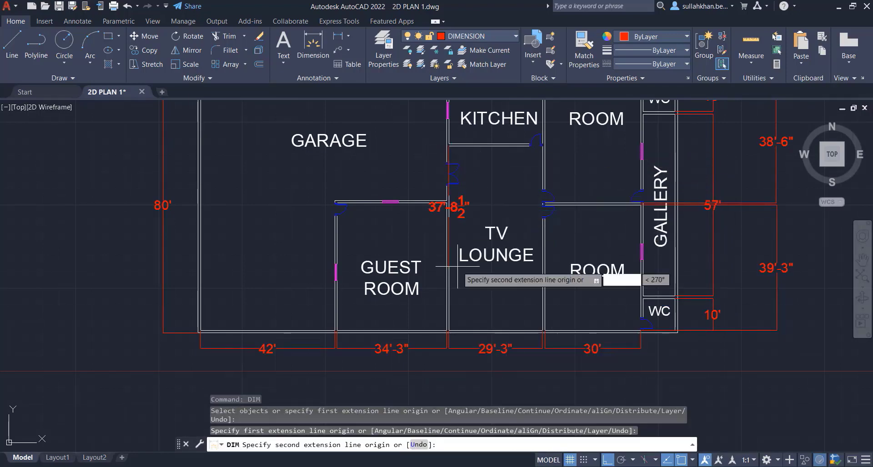
pyautogui.click(448, 330)
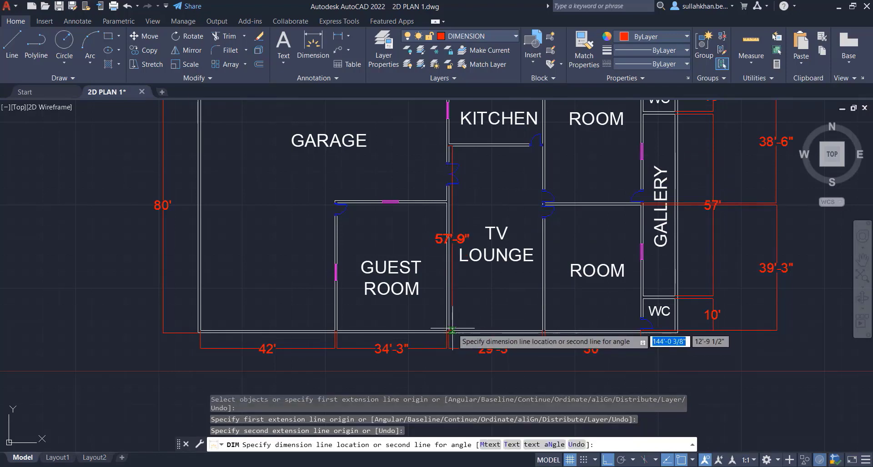
pyautogui.click(252, 315)
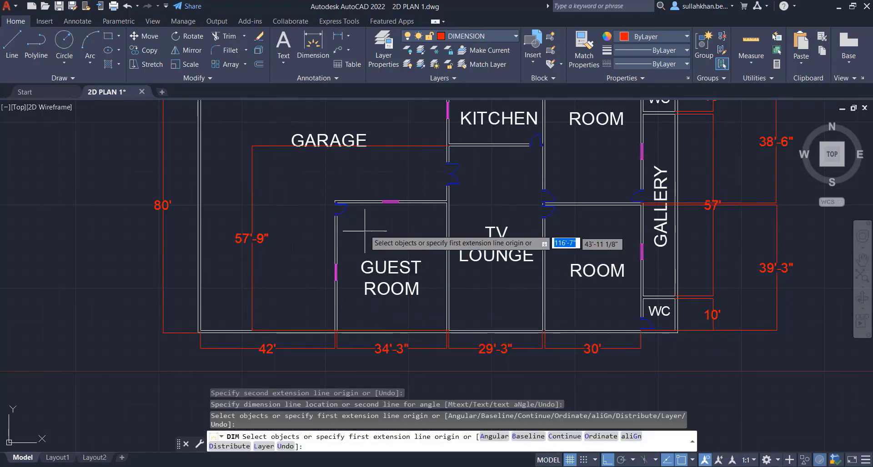
pyautogui.rightClick(369, 225)
pyautogui.click(387, 232)
# - Dimension the guest room's inner length from its upper corner by the door to the bottom wall, placing the dimension line in the garage
pyautogui.rightClick(387, 233)
pyautogui.click(395, 241)
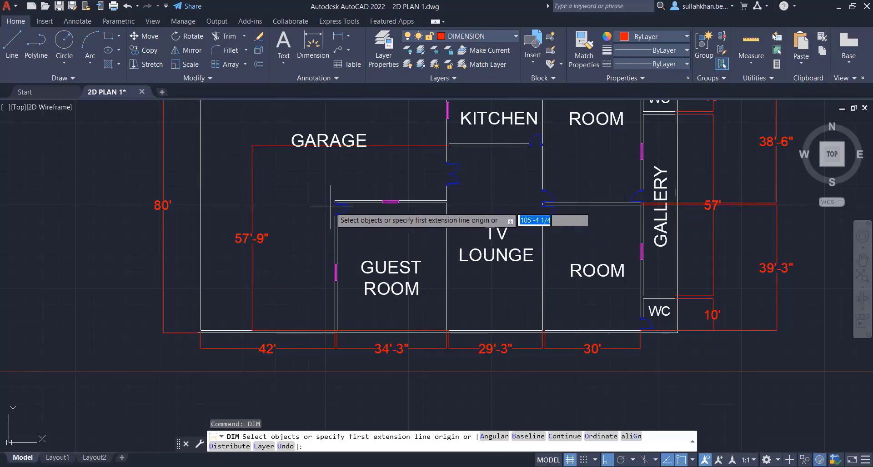
pyautogui.scroll(10, 330, 187)
pyautogui.click(330, 187)
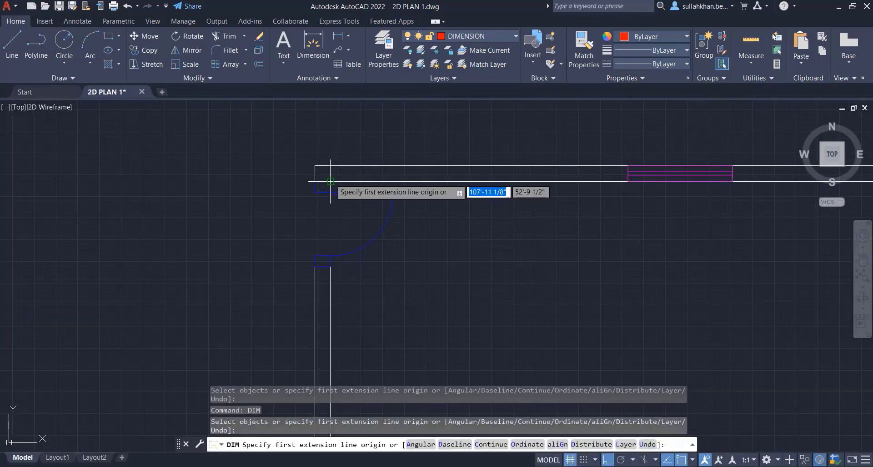
pyautogui.scroll(-8, 382, 164)
pyautogui.scroll(10, 395, 295)
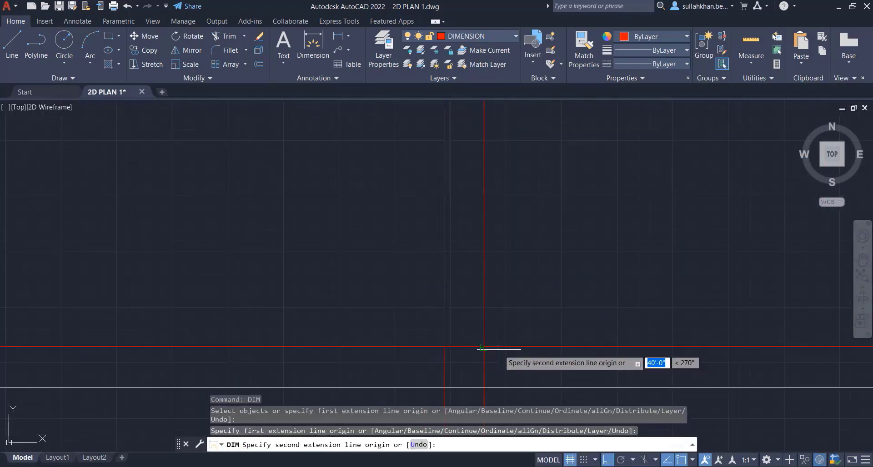
pyautogui.click(483, 347)
pyautogui.scroll(-6, 448, 312)
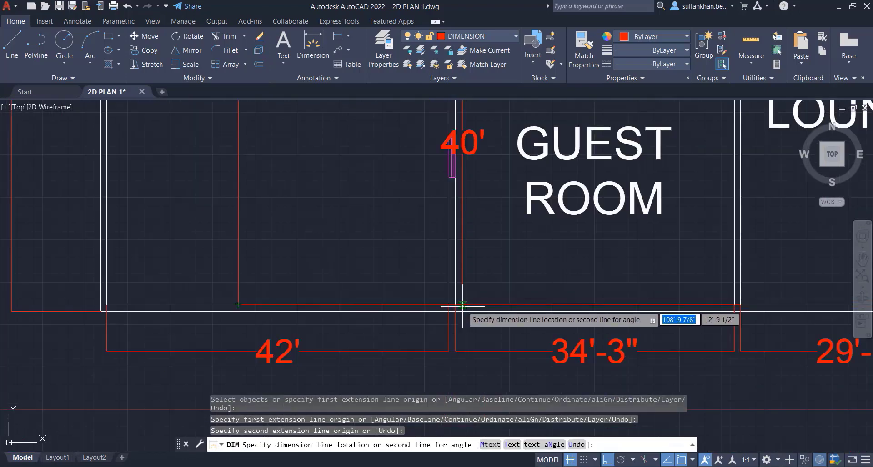
pyautogui.click(408, 286)
pyautogui.scroll(-6, 409, 291)
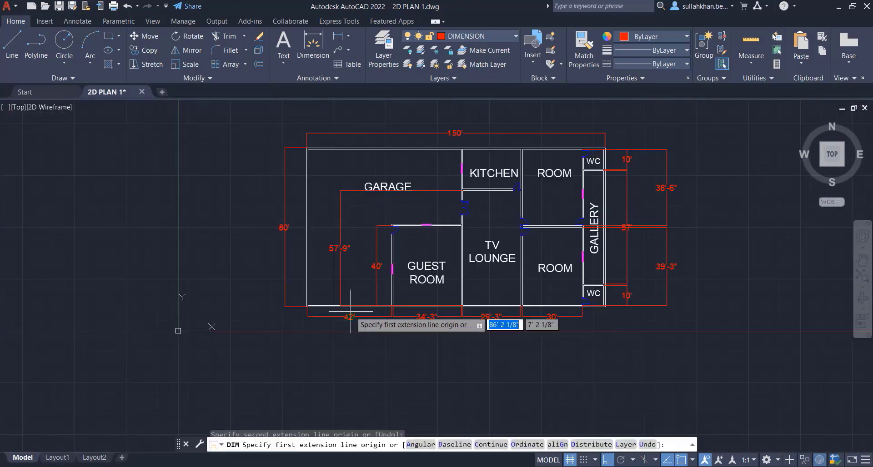
pyautogui.scroll(8, 400, 228)
pyautogui.rightClick(491, 205)
pyautogui.click(505, 212)
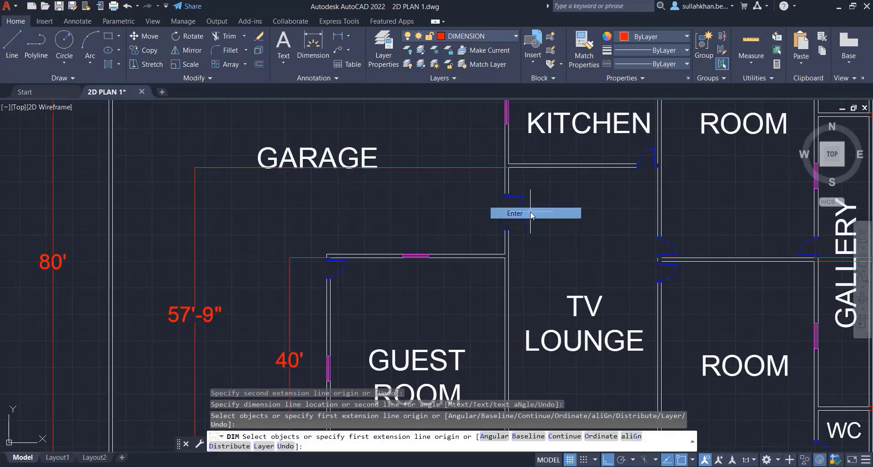
# - Dimension the kitchen's inner length along its garage-side wall, placing the dimension line in the garage, and end the command
pyautogui.rightClick(536, 214)
pyautogui.click(572, 220)
pyautogui.scroll(-5, 452, 191)
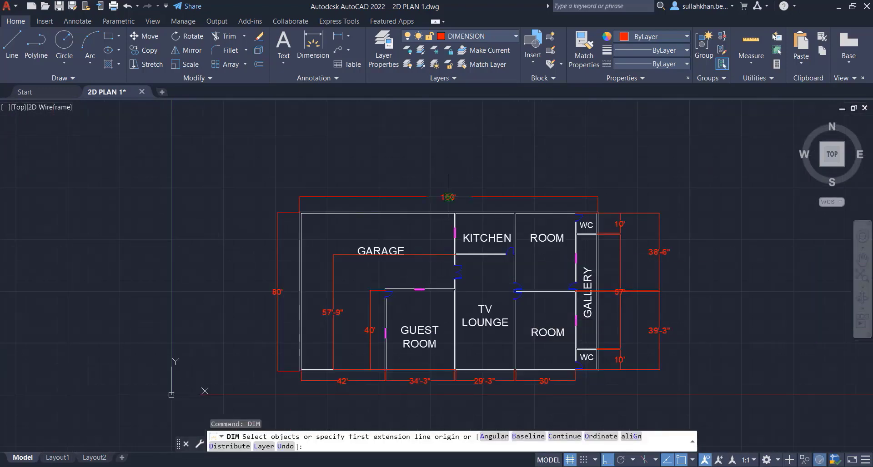
pyautogui.scroll(8, 483, 285)
pyautogui.click(469, 275)
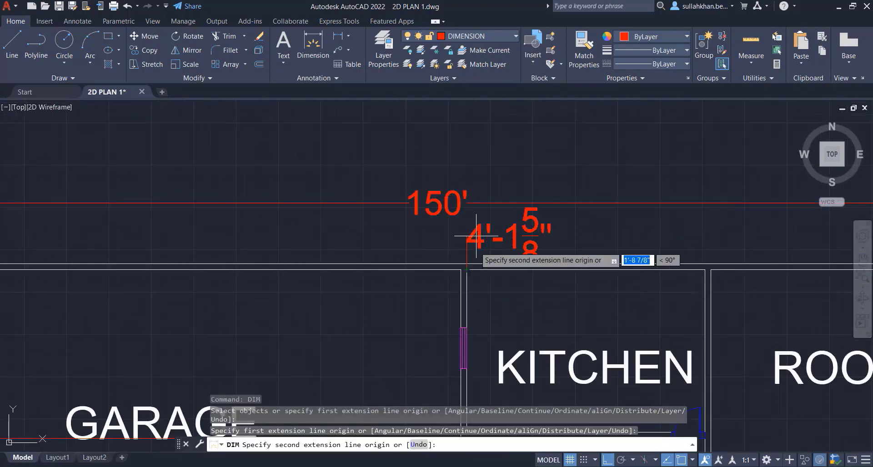
pyautogui.scroll(-5, 475, 291)
pyautogui.scroll(5, 478, 313)
pyautogui.click(469, 305)
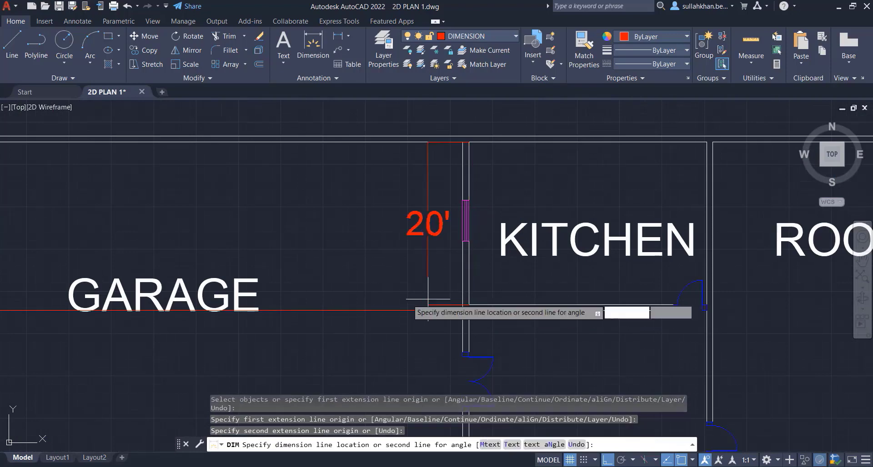
pyautogui.click(361, 295)
pyautogui.scroll(-6, 432, 224)
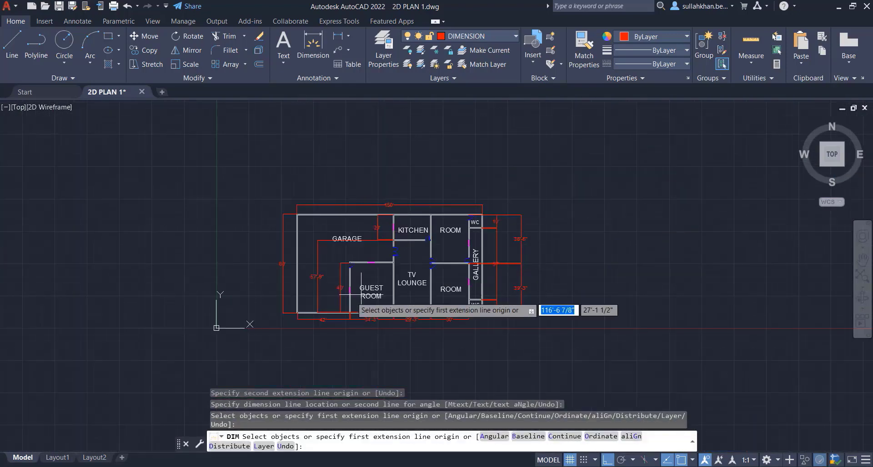
pyautogui.scroll(1, 334, 310)
pyautogui.scroll(2, 334, 310)
pyautogui.press('Return')
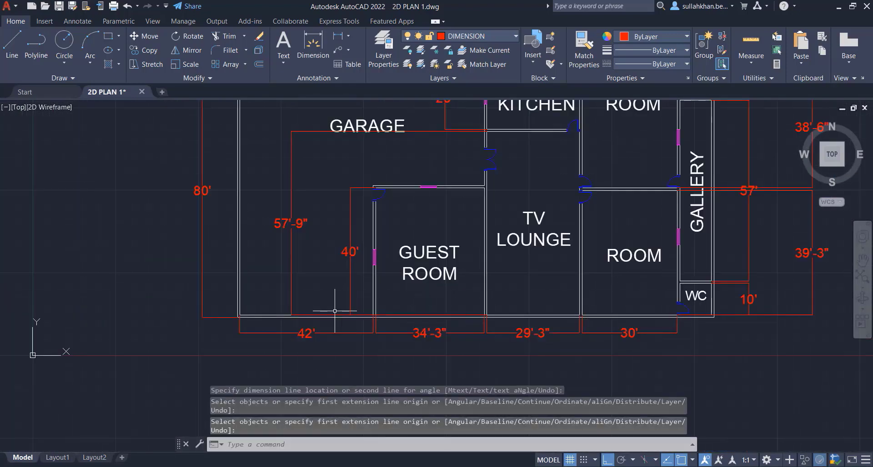
# - Save the drawing with the completed room dimensions
pyautogui.scroll(-2, 325, 281)
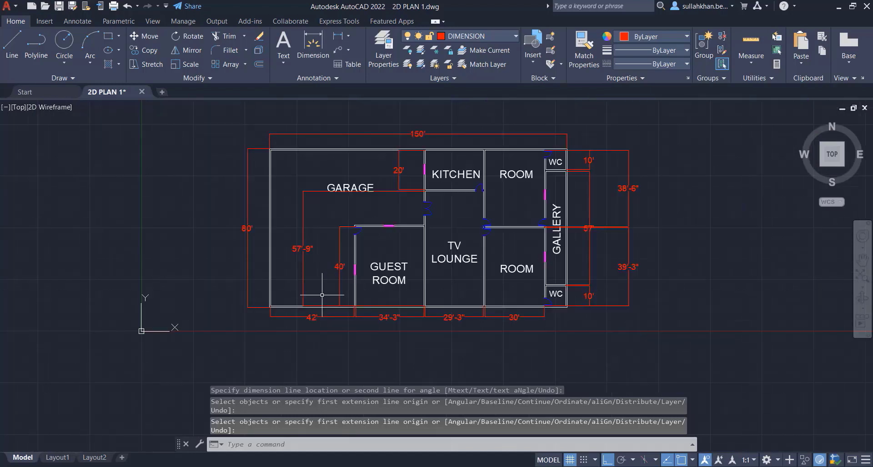
pyautogui.press('Escape')
pyautogui.press('Escape')
pyautogui.hotkey('ctrl', 's')
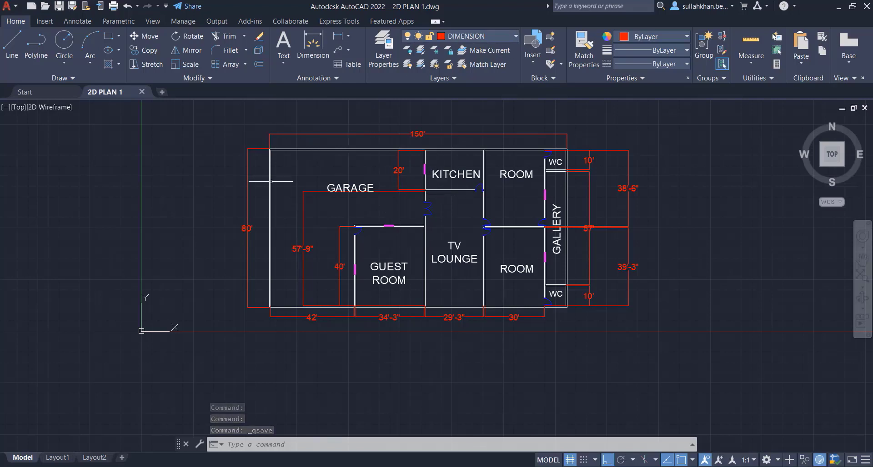
# - Create a new layer named HATCH and set its color to yellow
pyautogui.click(383, 47)
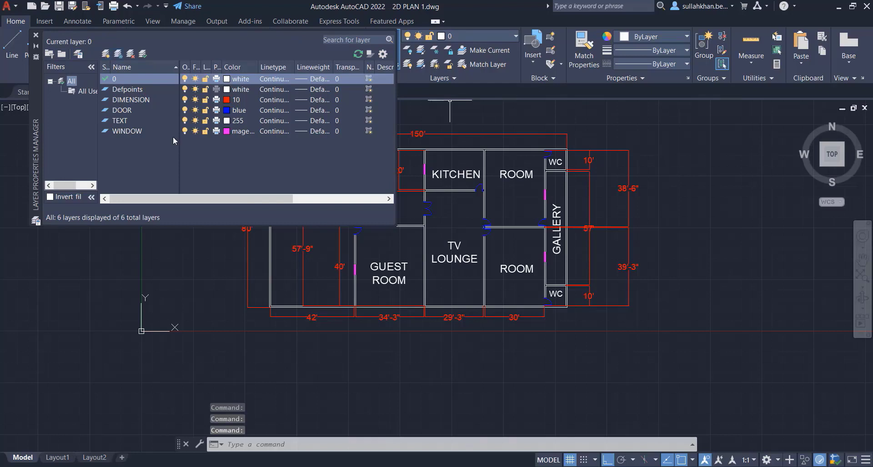
pyautogui.hotkey('alt', 'n')
pyautogui.write('HATC')
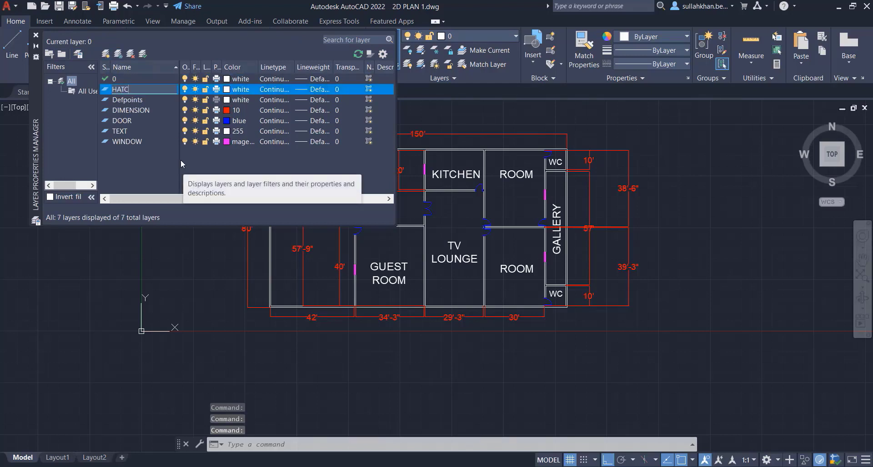
pyautogui.write('H')
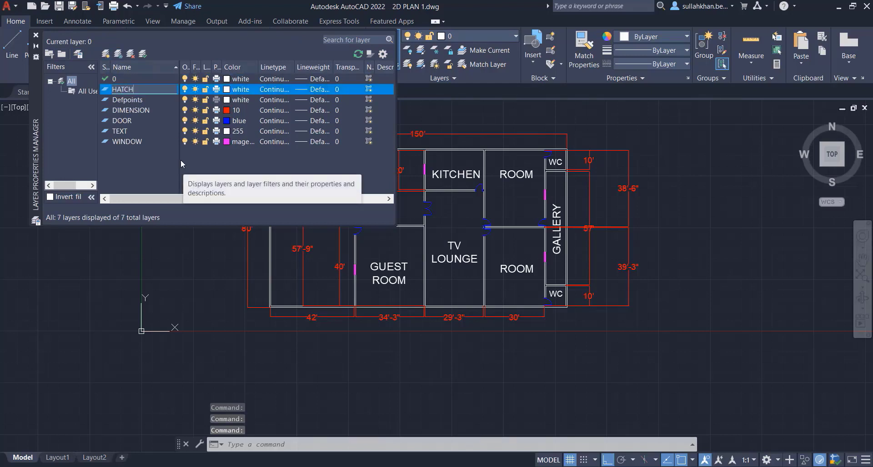
pyautogui.click(228, 90)
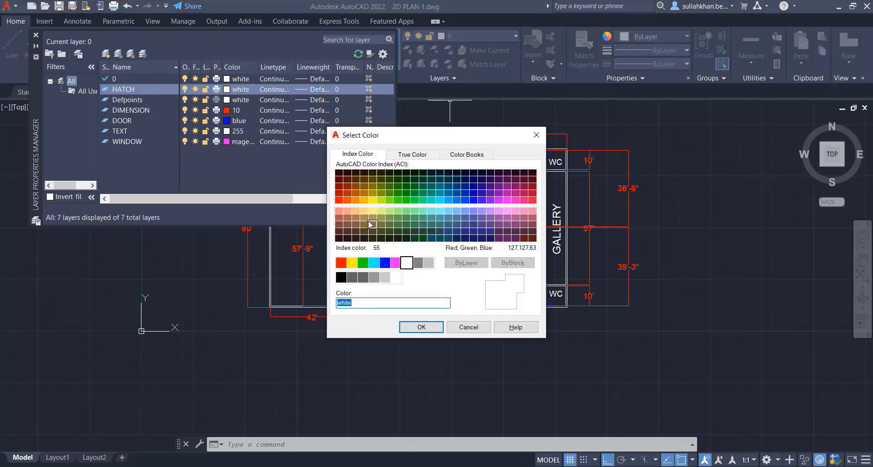
pyautogui.click(352, 263)
pyautogui.click(435, 328)
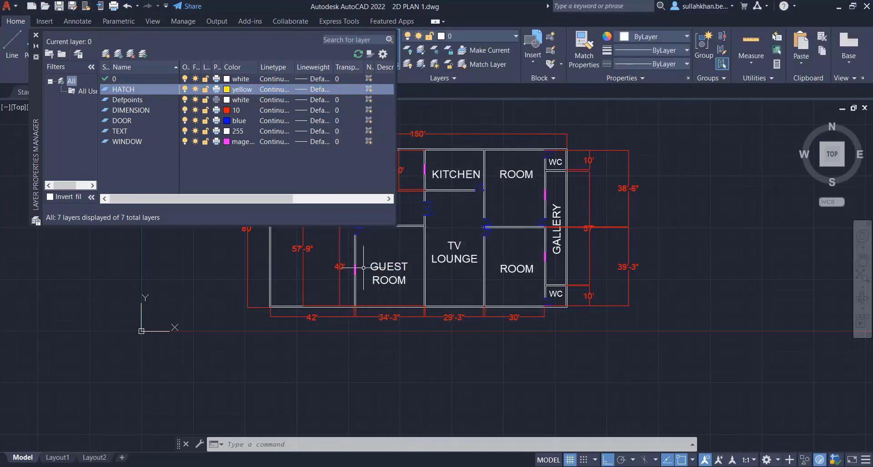
# - Make HATCH the current layer and hide the dimensions and room labels
pyautogui.click(34, 36)
pyautogui.click(459, 36)
pyautogui.click(460, 104)
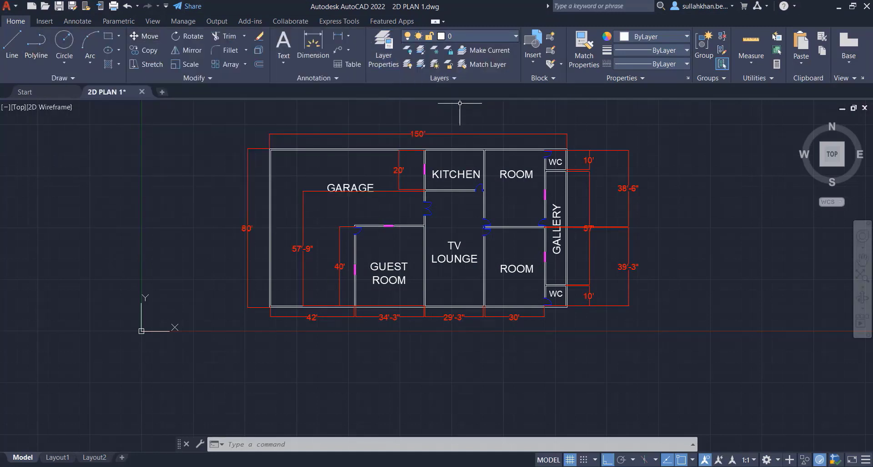
pyautogui.click(108, 64)
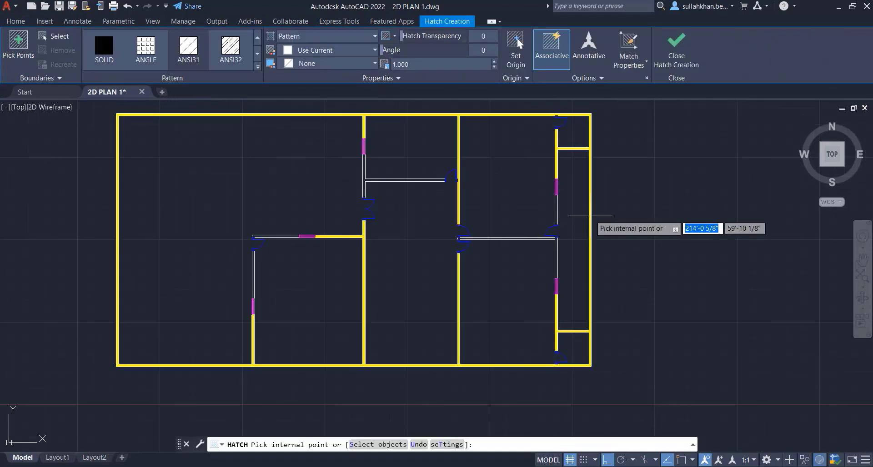
pyautogui.press('Escape')
pyautogui.press('Escape')
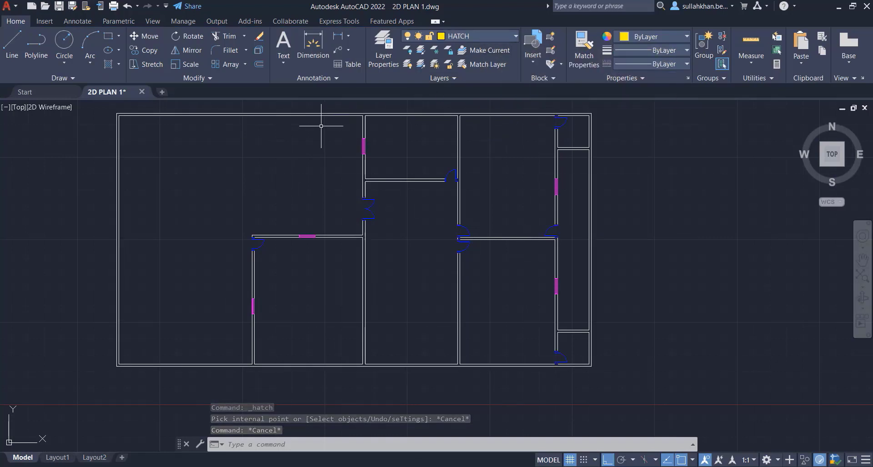
# - Hatch the outer walls and the inner walls connected to them by picking a point inside the upper outer wall
pyautogui.write('HA')
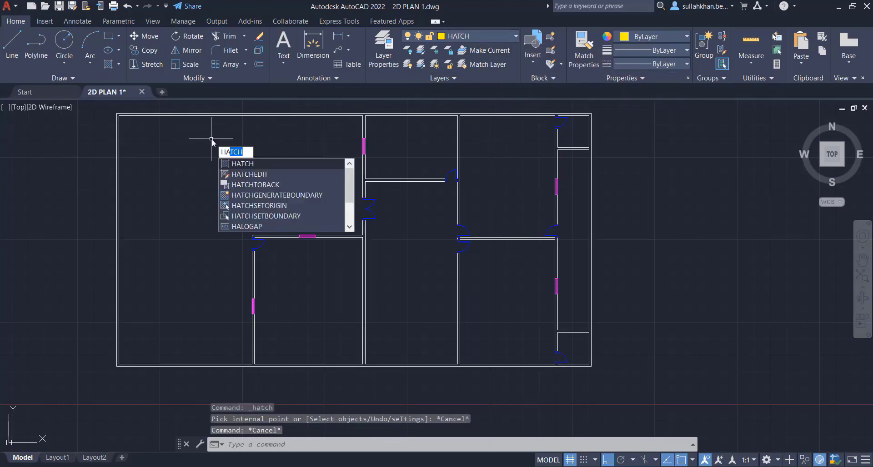
pyautogui.press('Return')
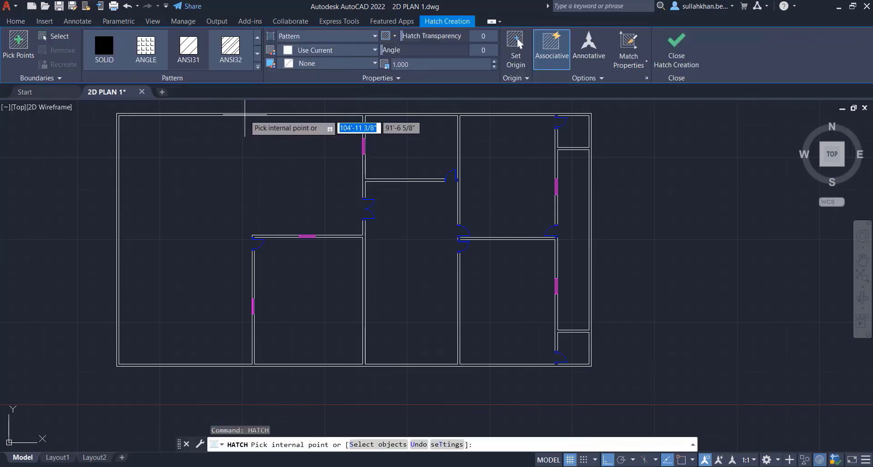
pyautogui.click(241, 115)
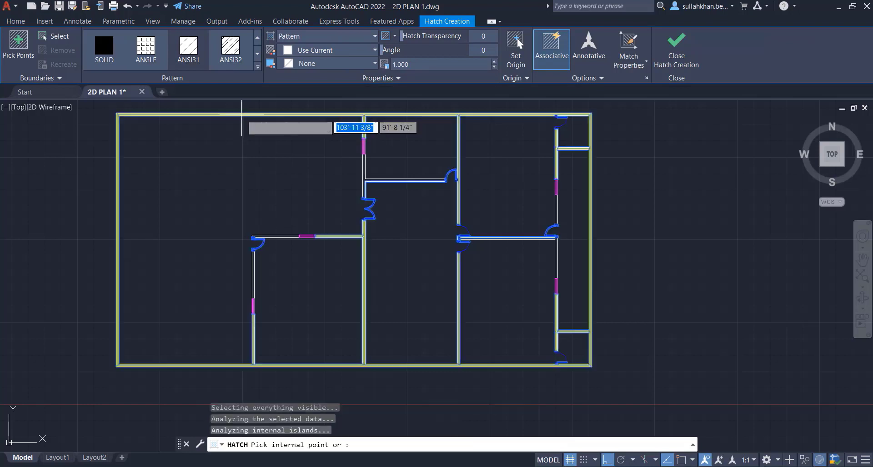
pyautogui.scroll(4, 483, 302)
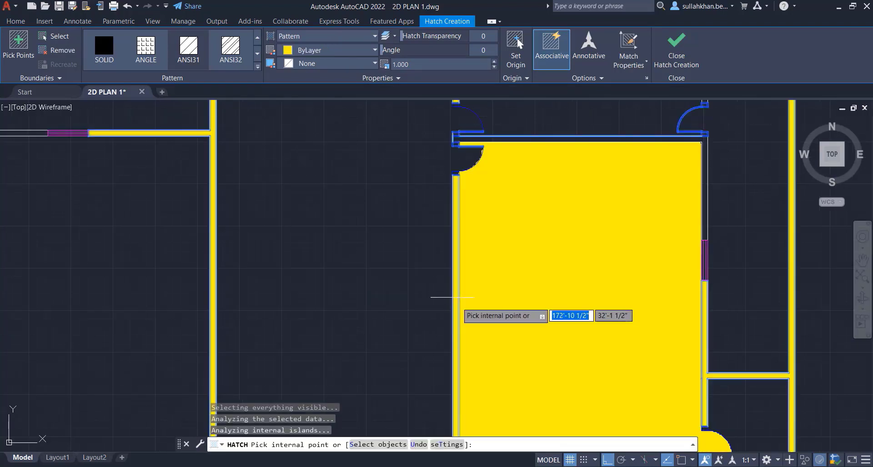
pyautogui.scroll(-4, 504, 261)
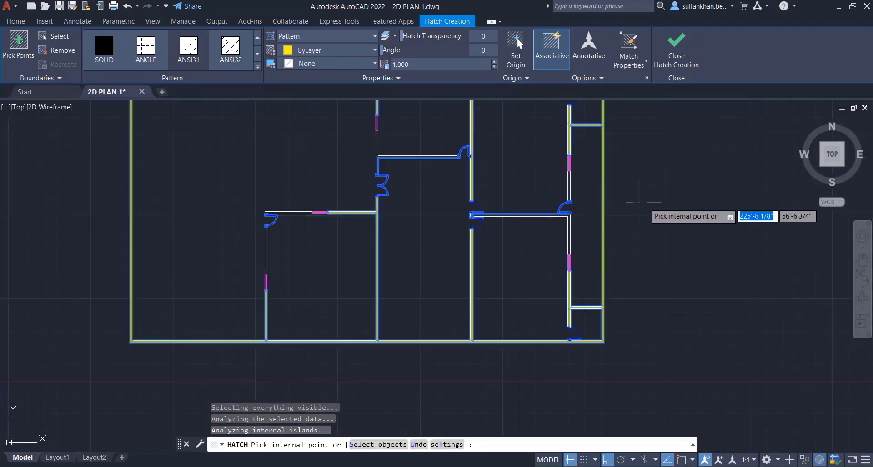
pyautogui.press('Escape')
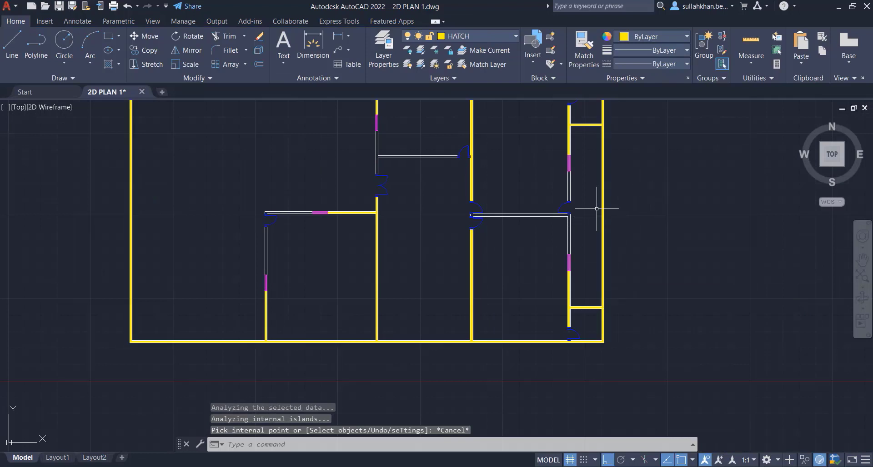
# - Hatch the wall between the two rooms and the unfilled gallery-side wall section of the upper room
pyautogui.scroll(4, 605, 209)
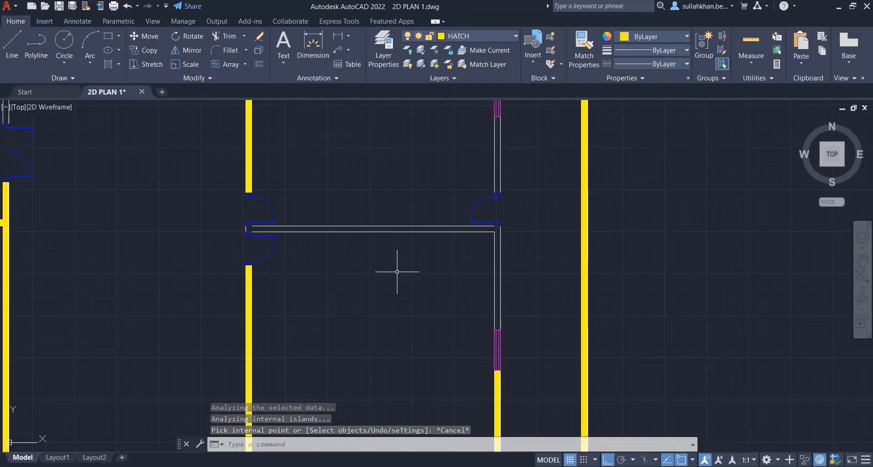
pyautogui.scroll(2, 355, 227)
pyautogui.rightClick(336, 187)
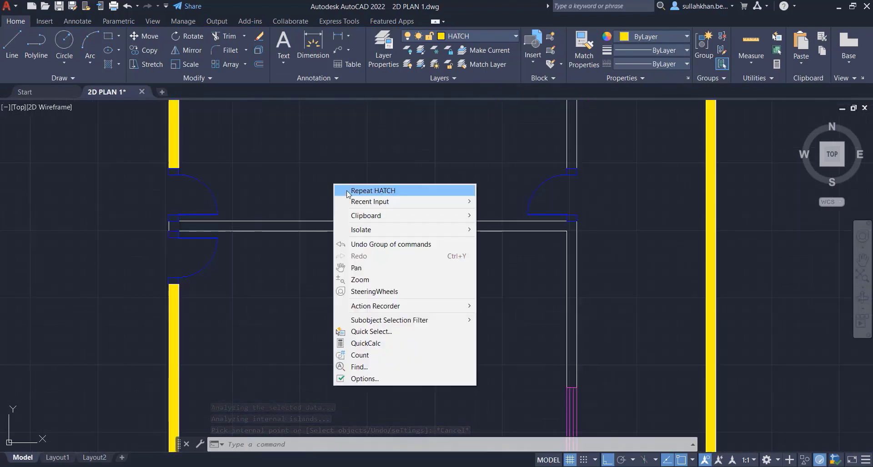
pyautogui.click(359, 191)
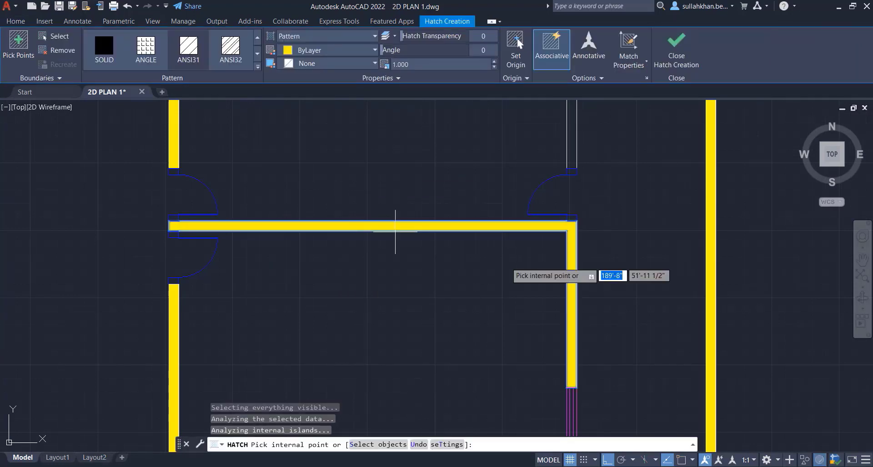
pyautogui.scroll(2, 537, 304)
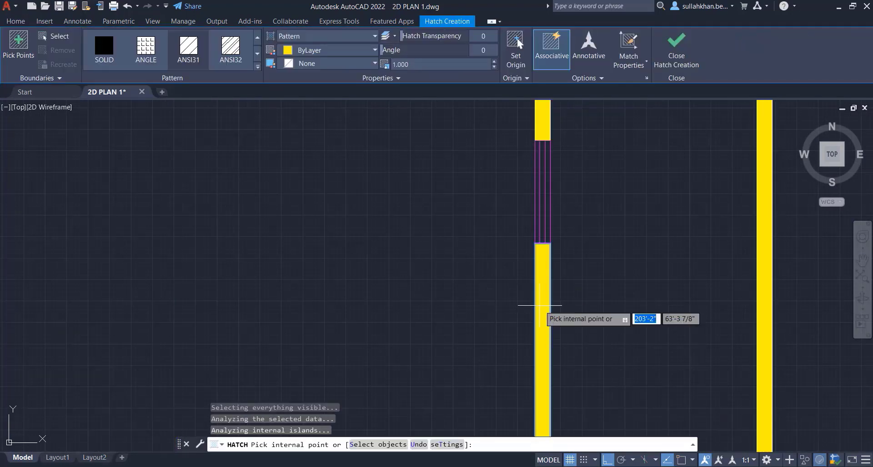
pyautogui.scroll(-3, 540, 305)
pyautogui.scroll(-3, 292, 253)
# - Hatch the unfilled sections of the guest room's upper wall and garage-side wall
pyautogui.scroll(2, 391, 311)
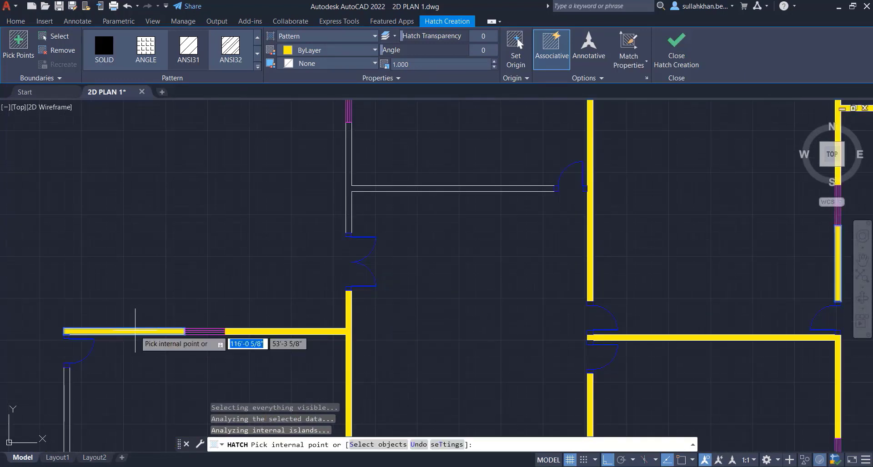
pyautogui.scroll(-3, 135, 332)
pyautogui.scroll(3, 236, 325)
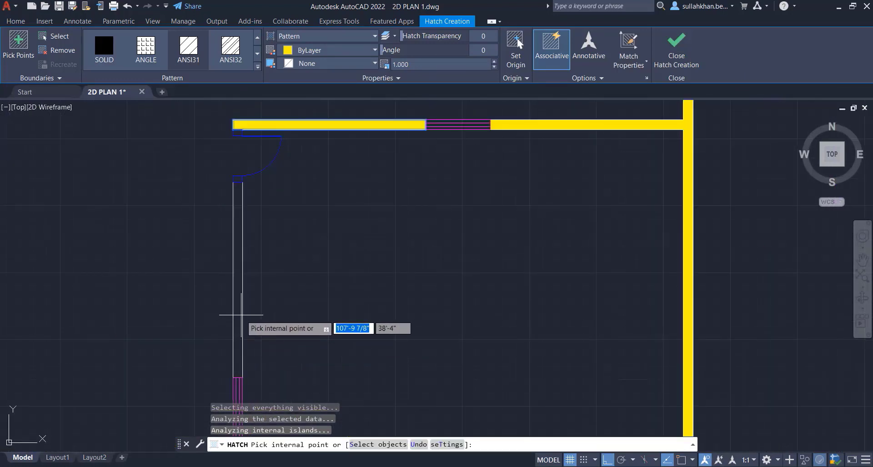
pyautogui.scroll(-3, 137, 357)
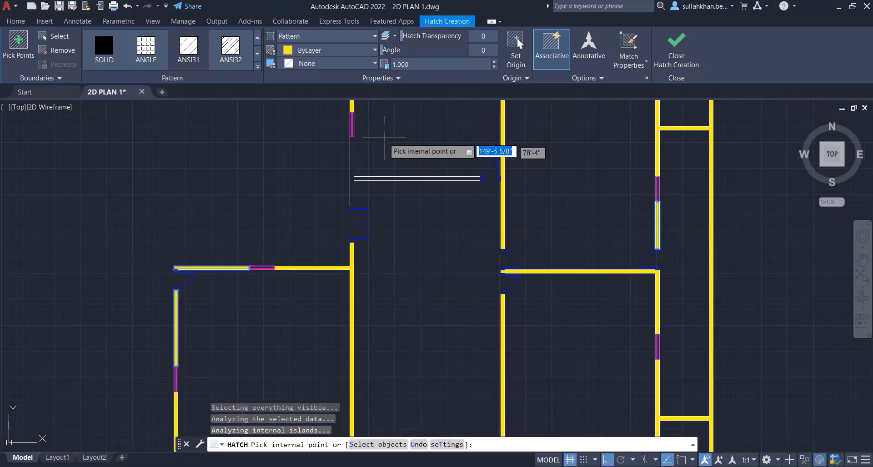
# - Hatch the unfilled wall between the garage and kitchen with its connected kitchen partition, and finish the hatch command
pyautogui.scroll(5, 385, 138)
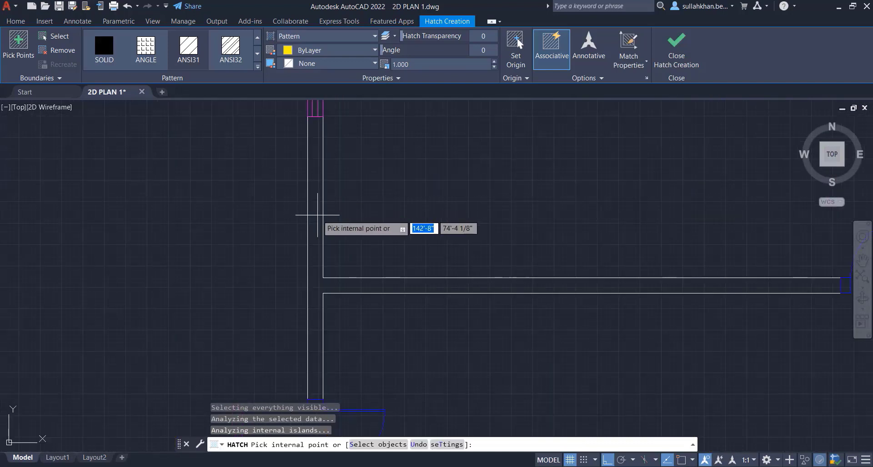
pyautogui.click(317, 215)
pyautogui.scroll(-3, 330, 200)
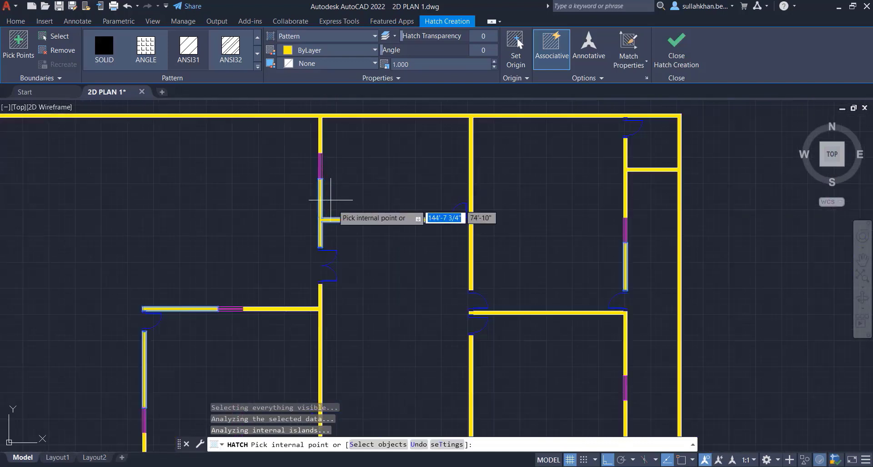
pyautogui.scroll(-3, 330, 200)
pyautogui.press('Escape')
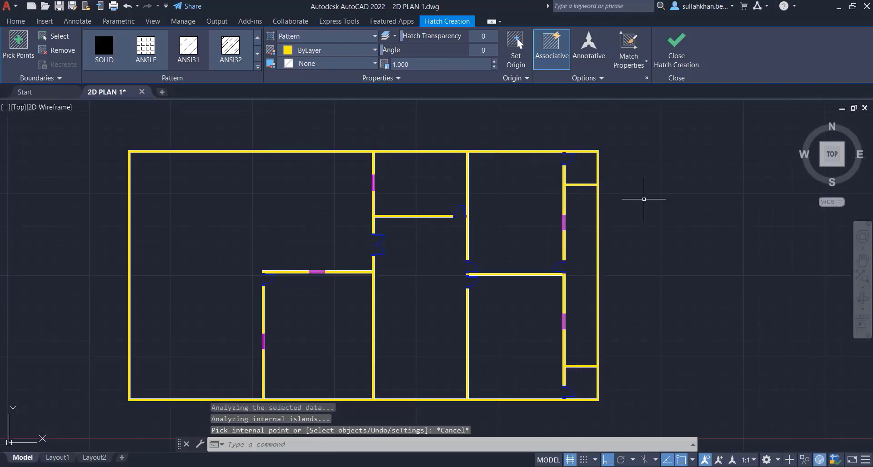
# - Turn the TEXT, DIMENSION and Defpoints layers back on to show the room labels and dimensions
pyautogui.scroll(-2, 666, 223)
pyautogui.scroll(2, 546, 320)
pyautogui.scroll(-2, 521, 347)
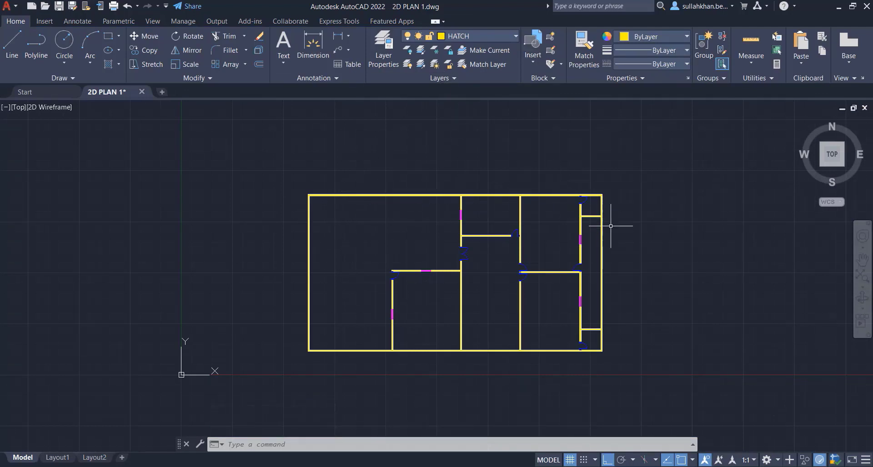
pyautogui.click(488, 36)
pyautogui.click(409, 117)
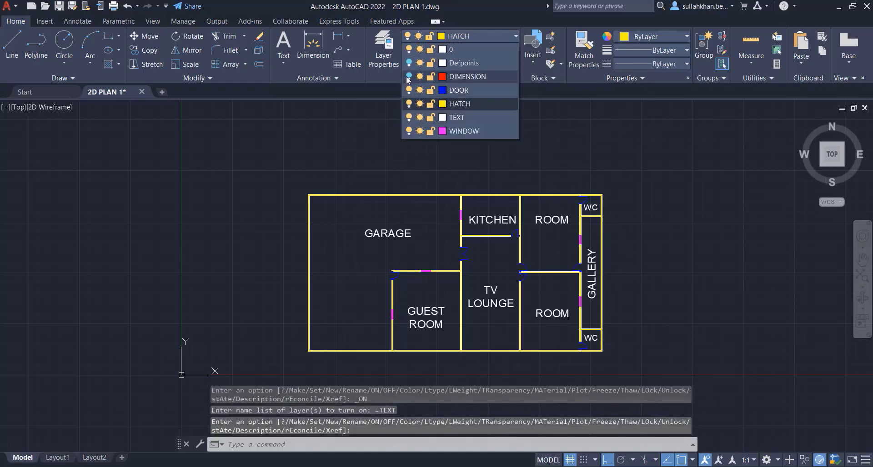
pyautogui.click(408, 77)
pyautogui.click(409, 63)
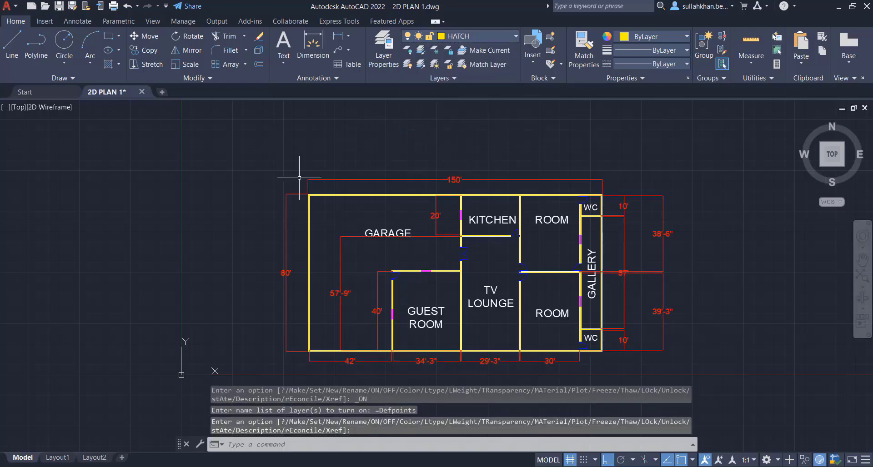
pyautogui.scroll(-2, 265, 154)
pyautogui.scroll(2, 387, 276)
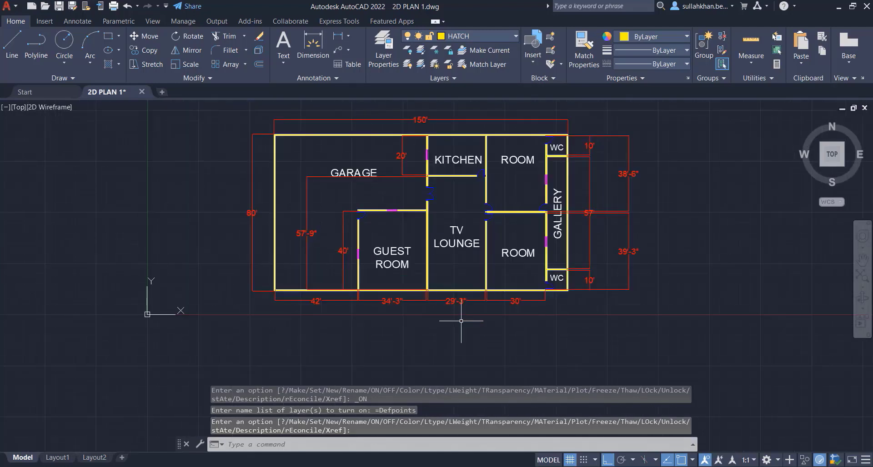
pyautogui.scroll(-2, 468, 346)
pyautogui.scroll(2, 455, 339)
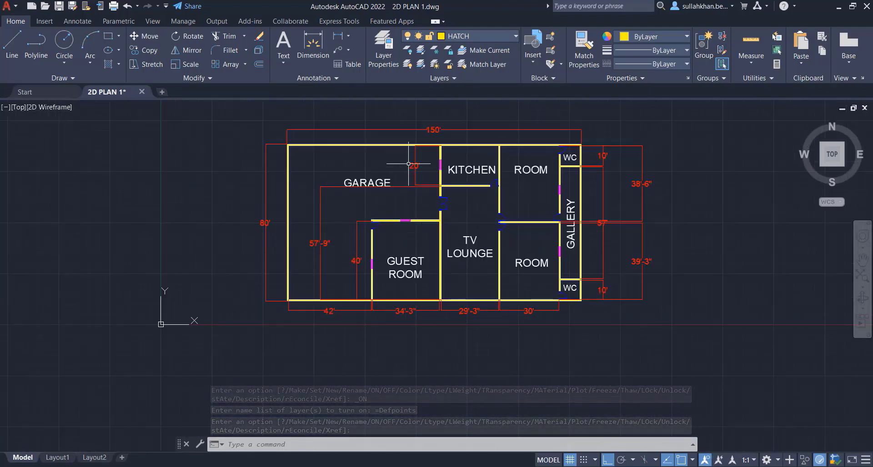